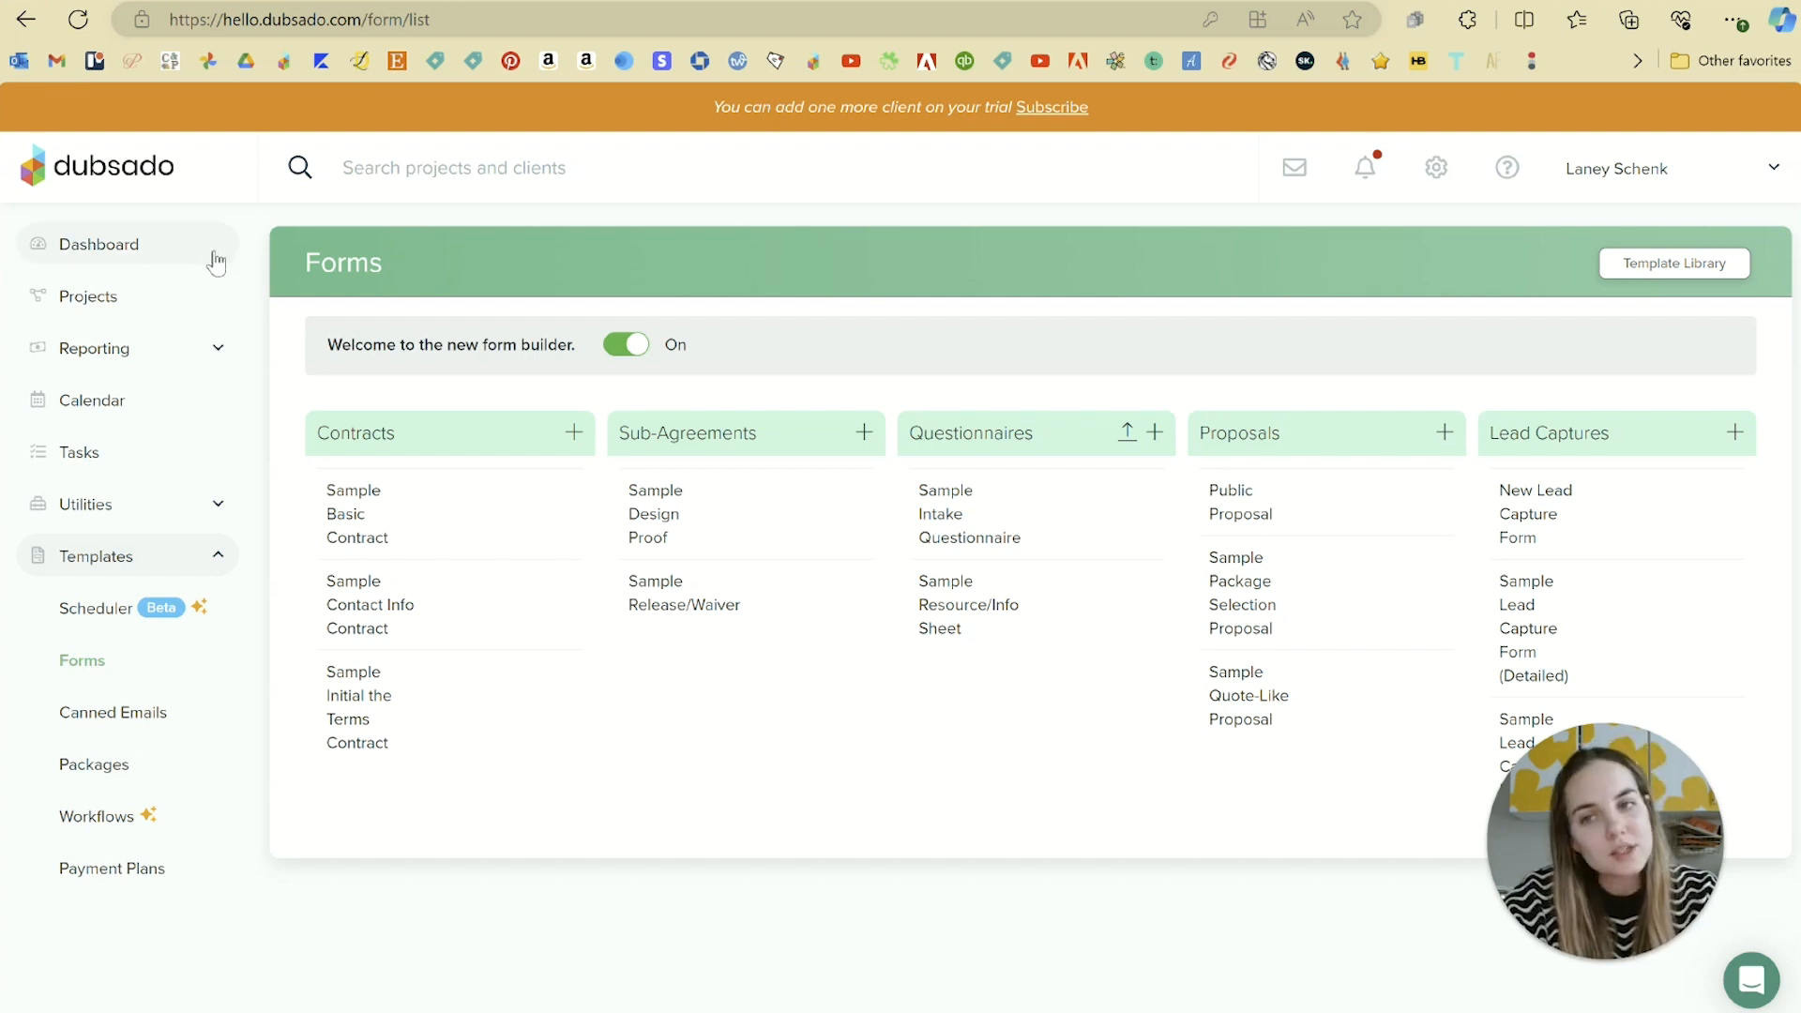
Create a new workflow named "How to Use Dubsado Workflow"
click(136, 559)
click(131, 559)
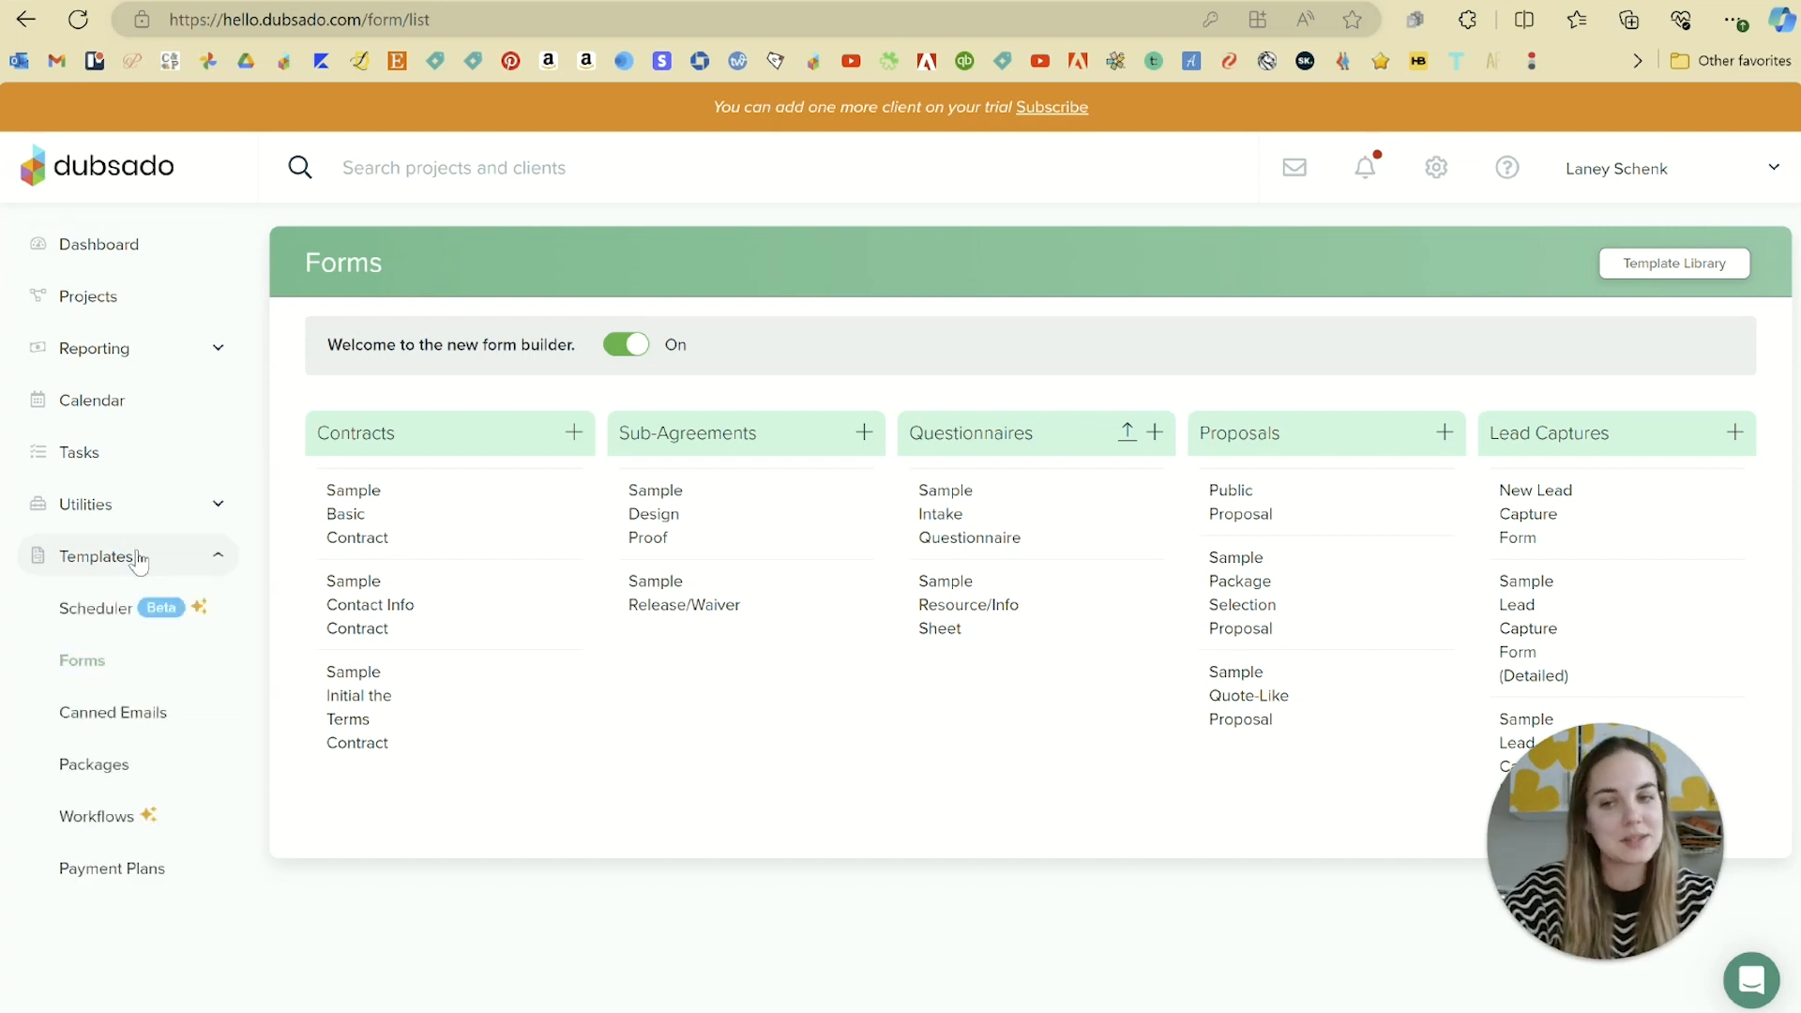
click(142, 816)
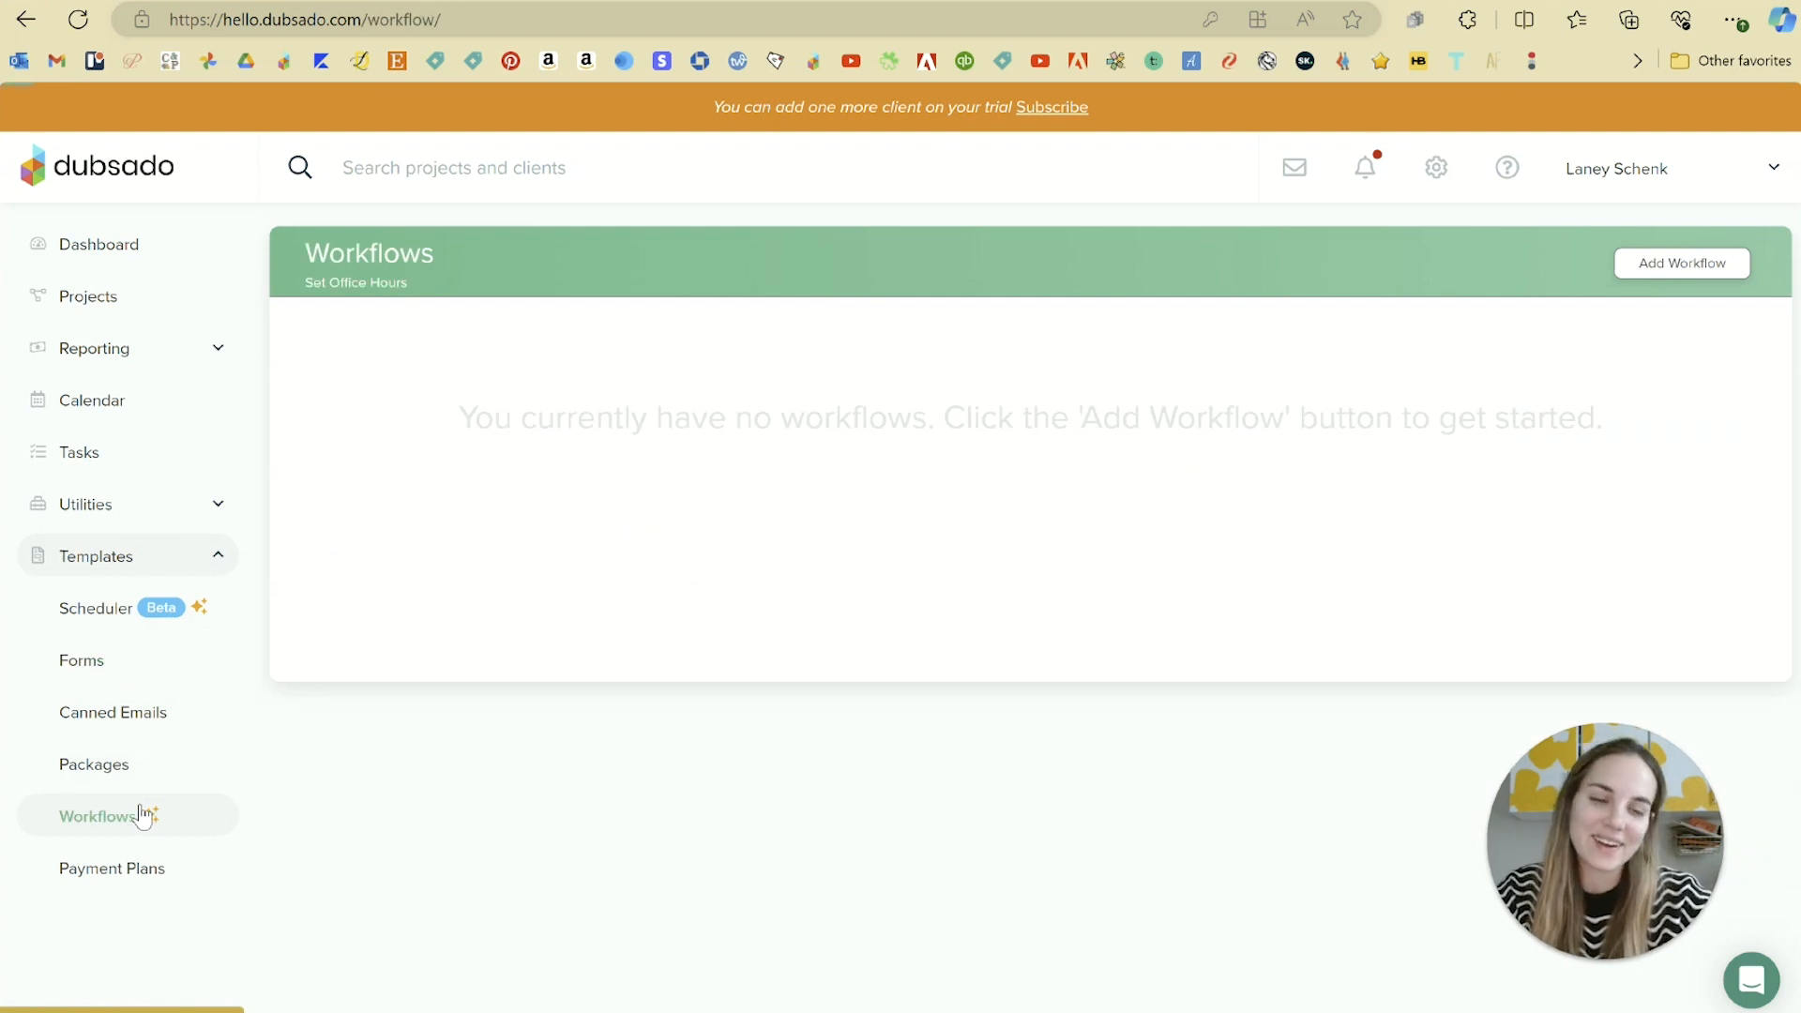
click(1664, 265)
click(448, 392)
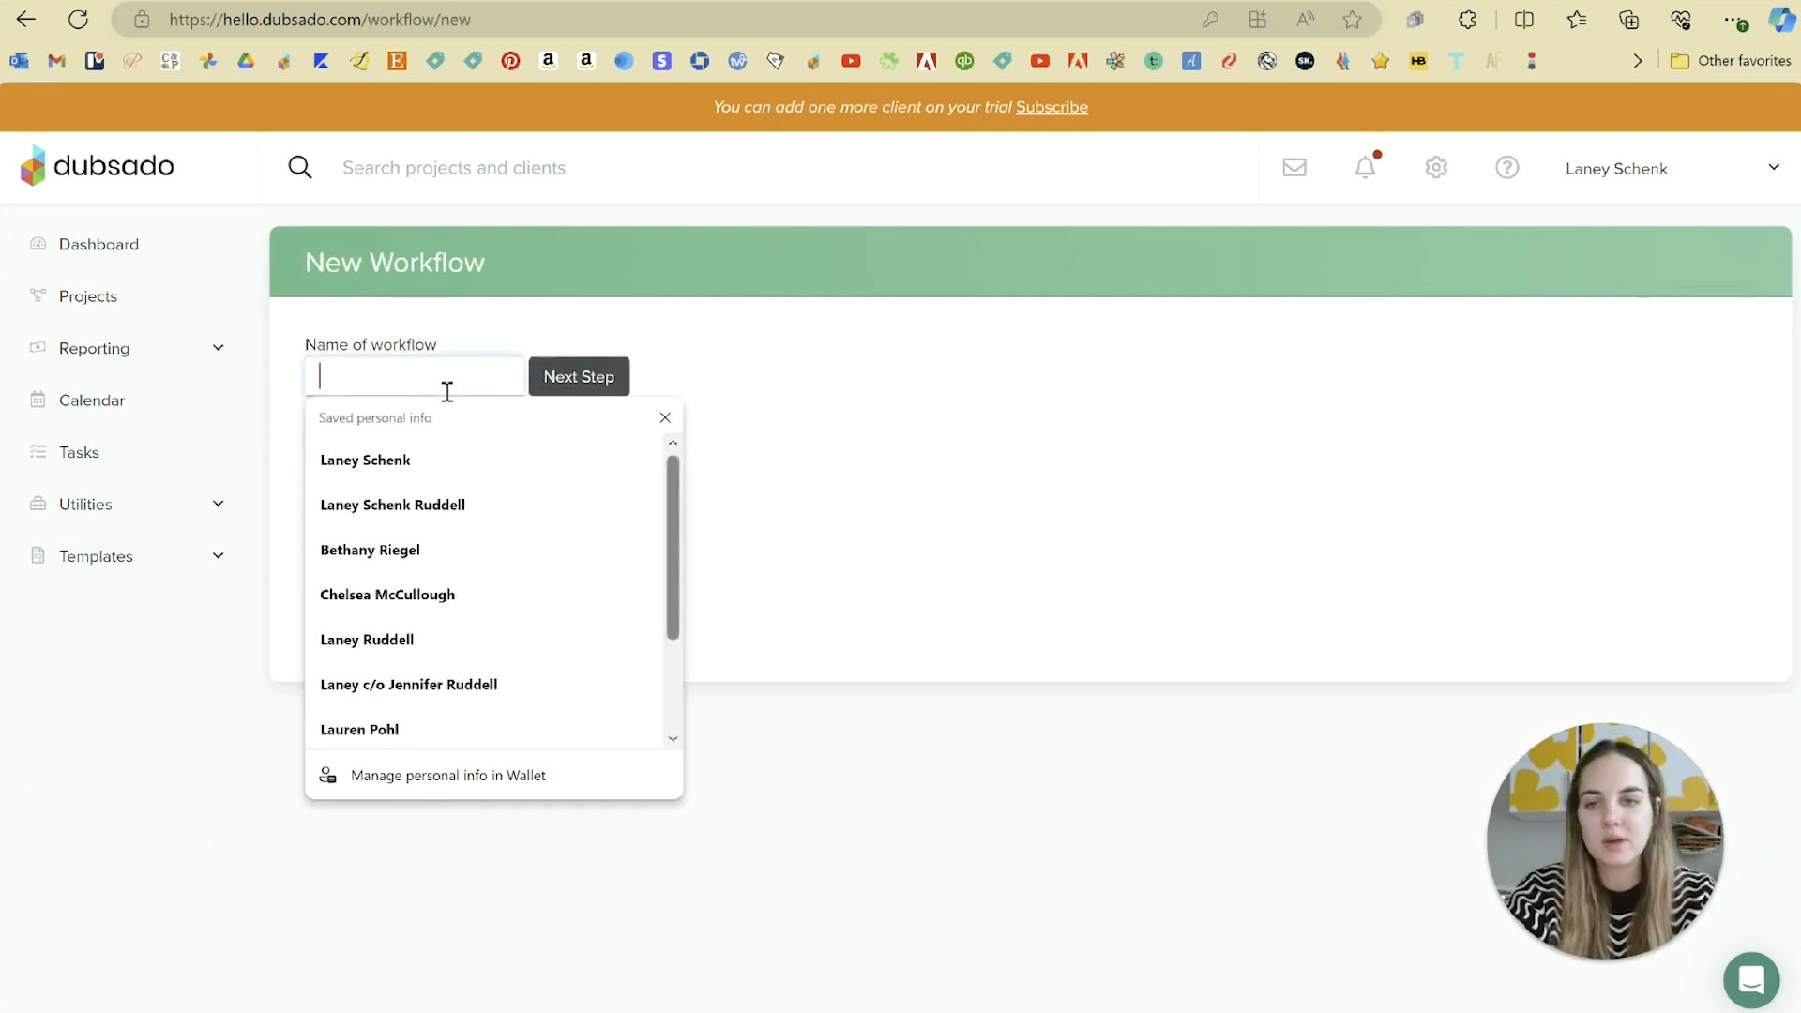
text(How to Use )
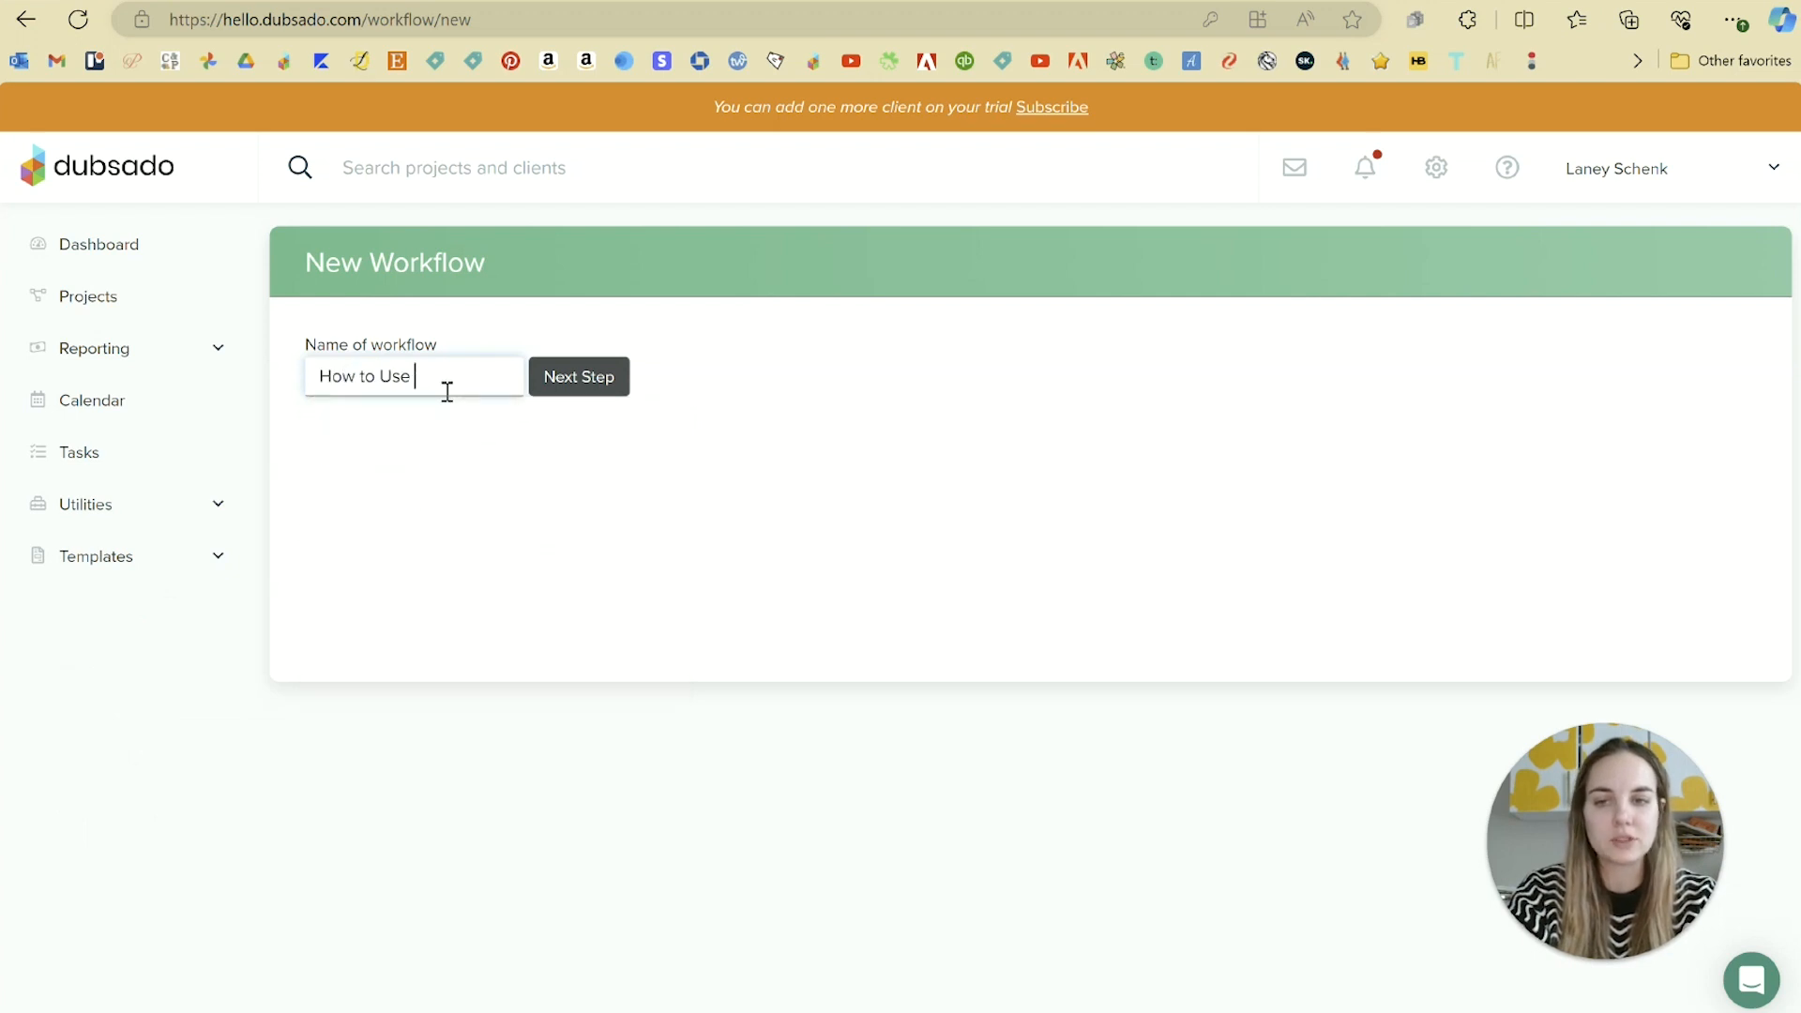
text(Dubsado Workflow)
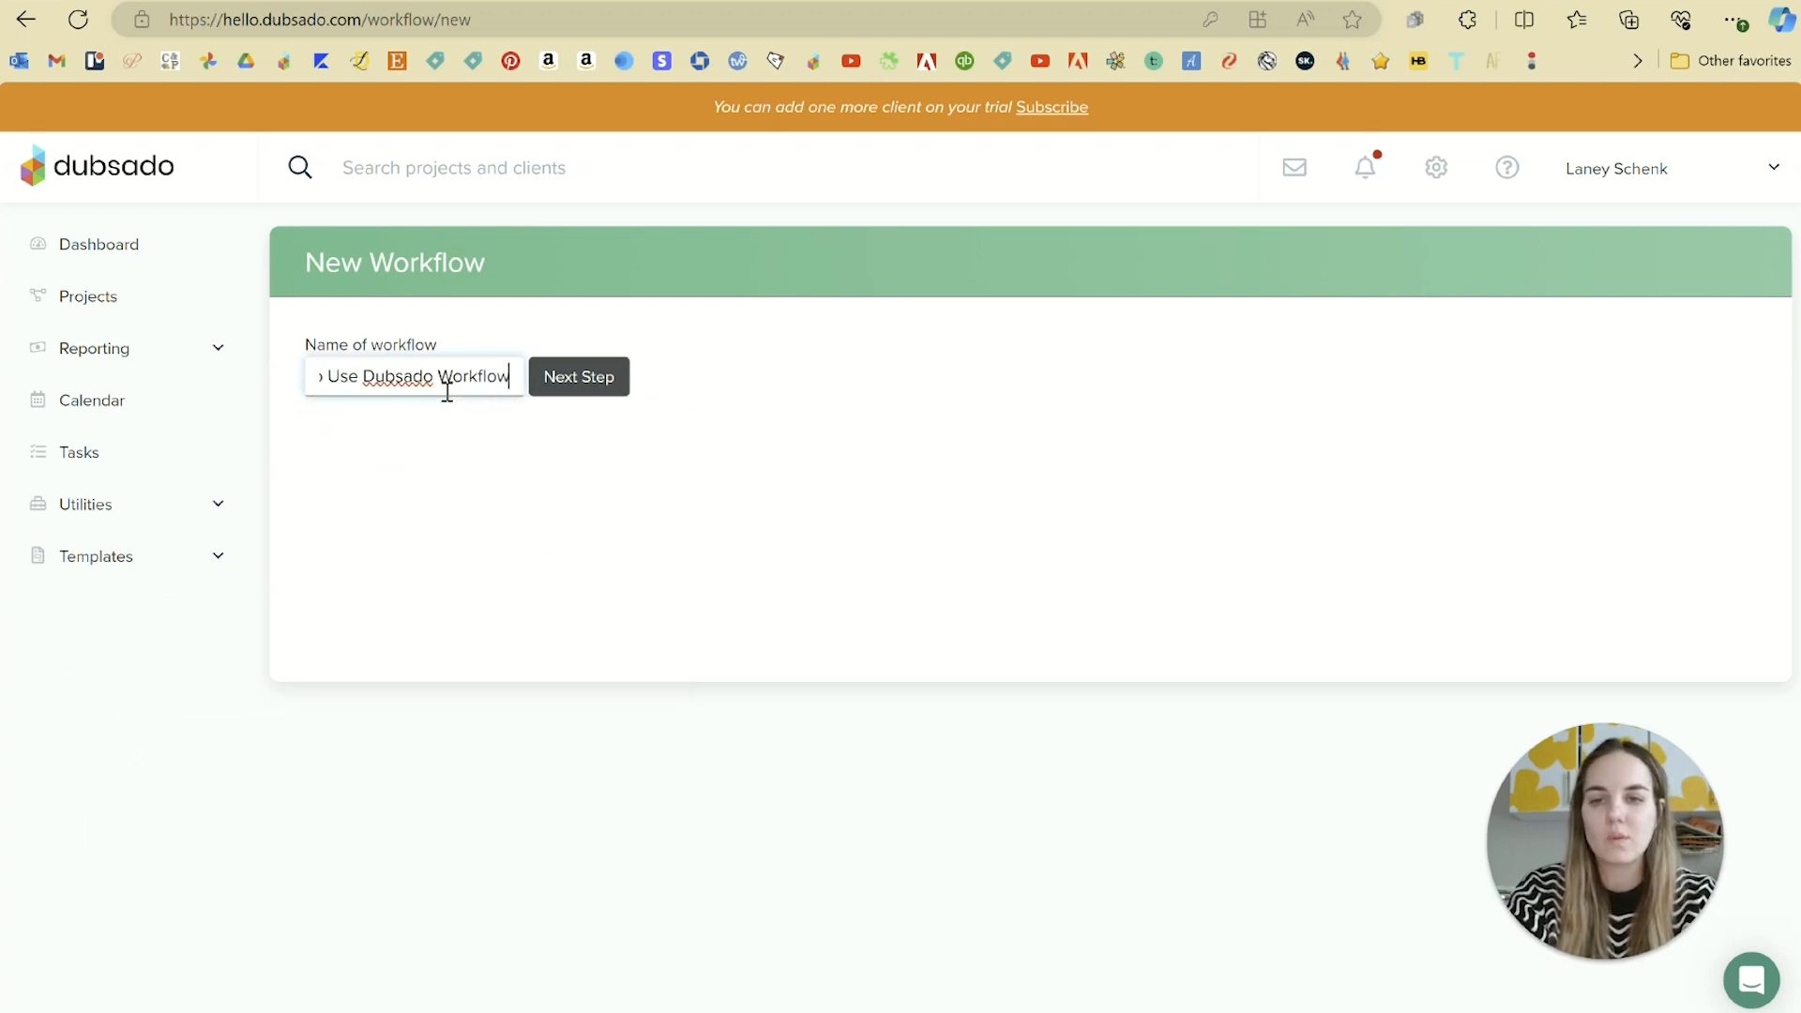
click(591, 377)
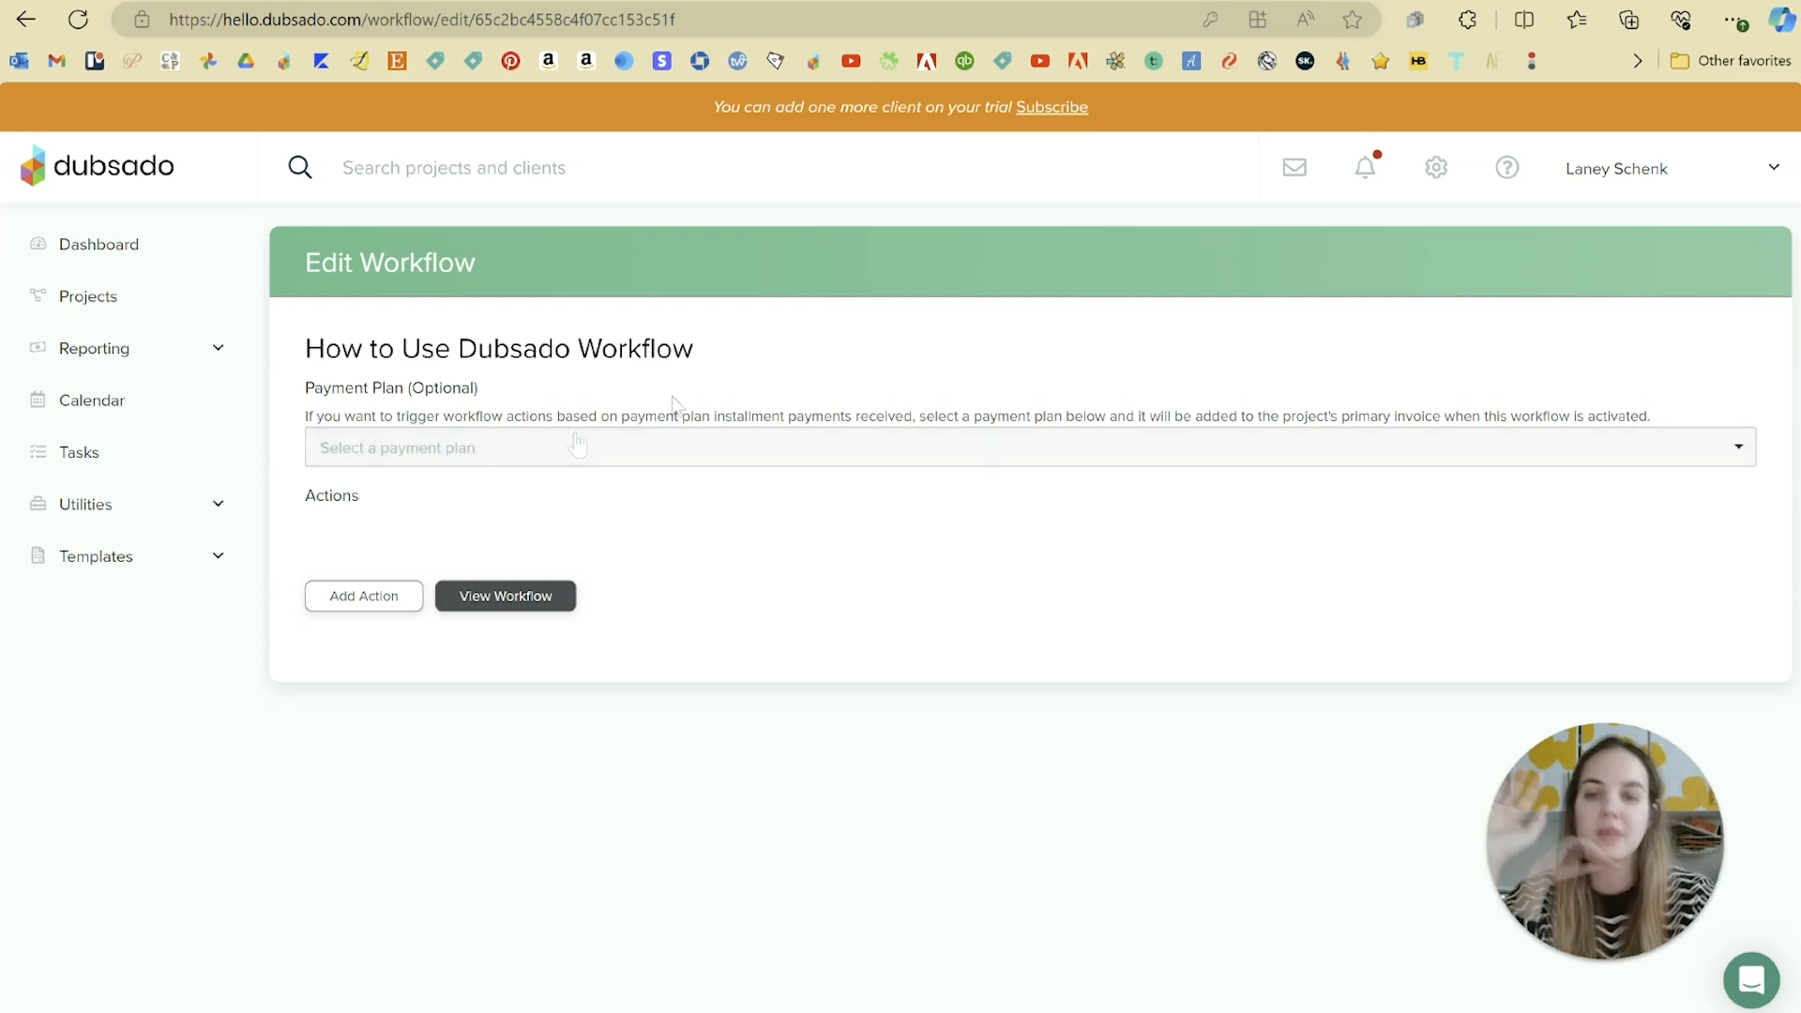
drag(610, 415, 716, 419)
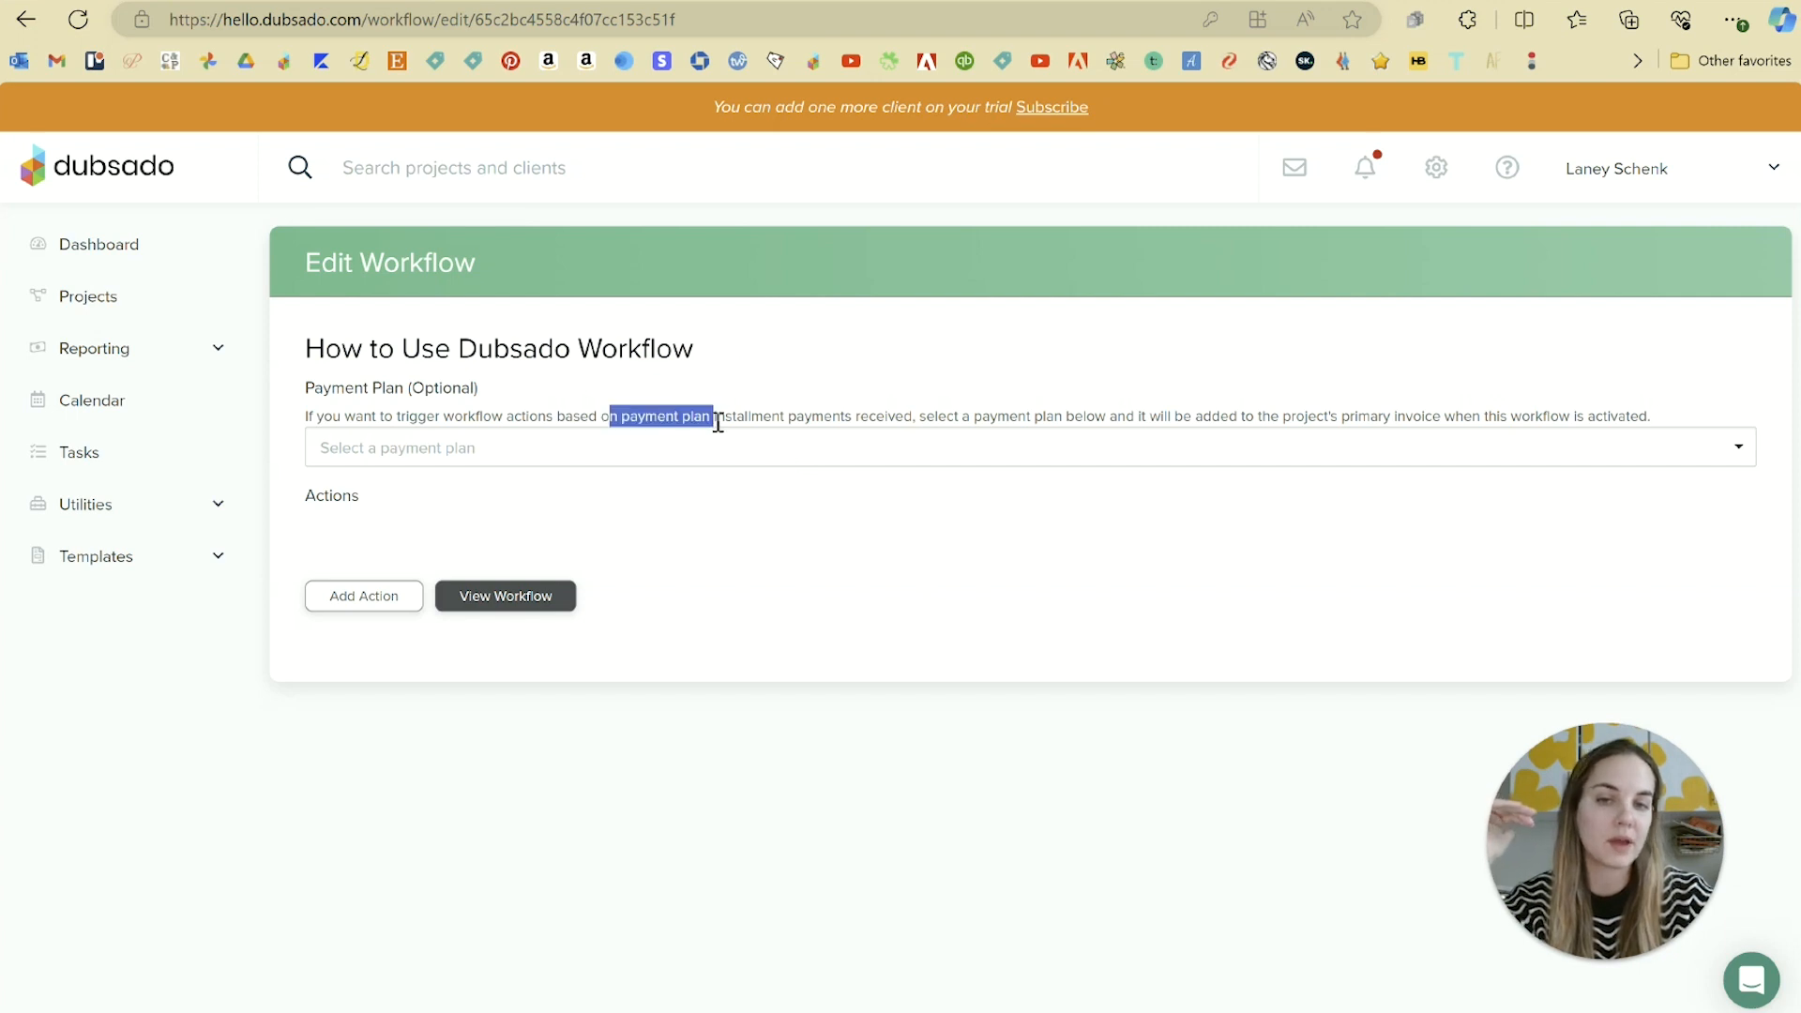
click(705, 414)
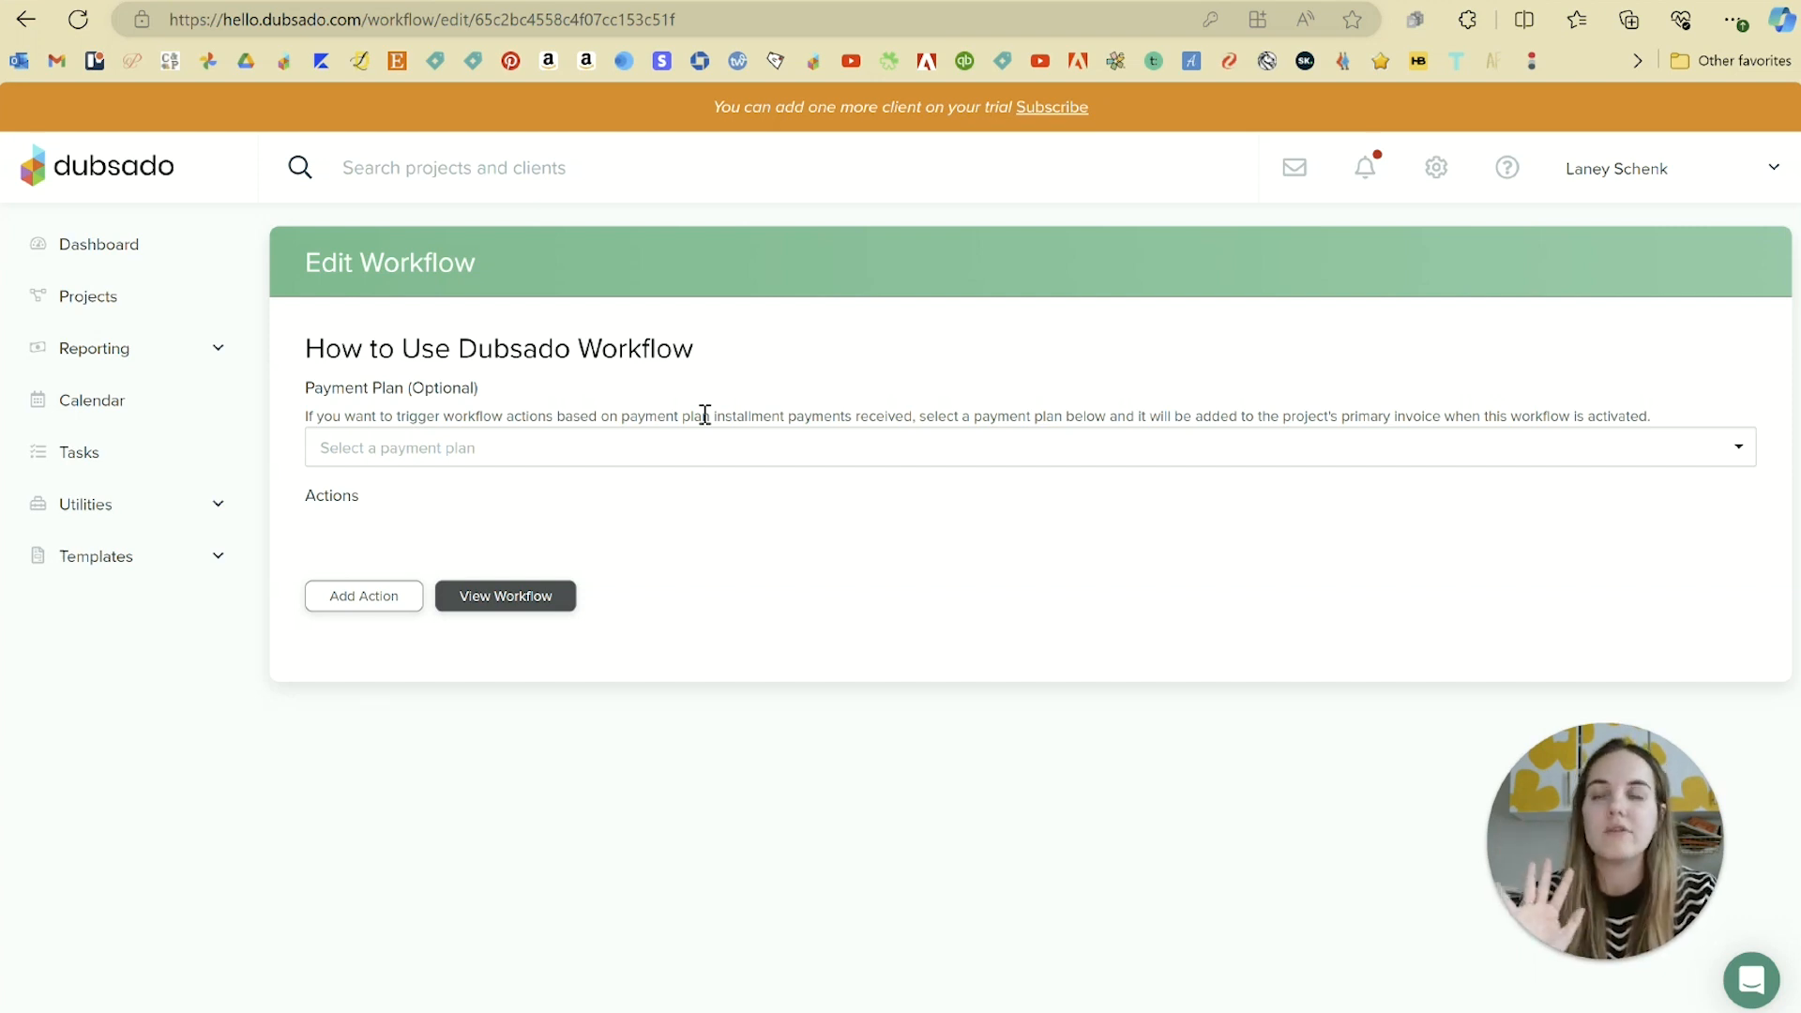
Add an action to the workflow and set its type to Send Email
click(384, 612)
click(749, 495)
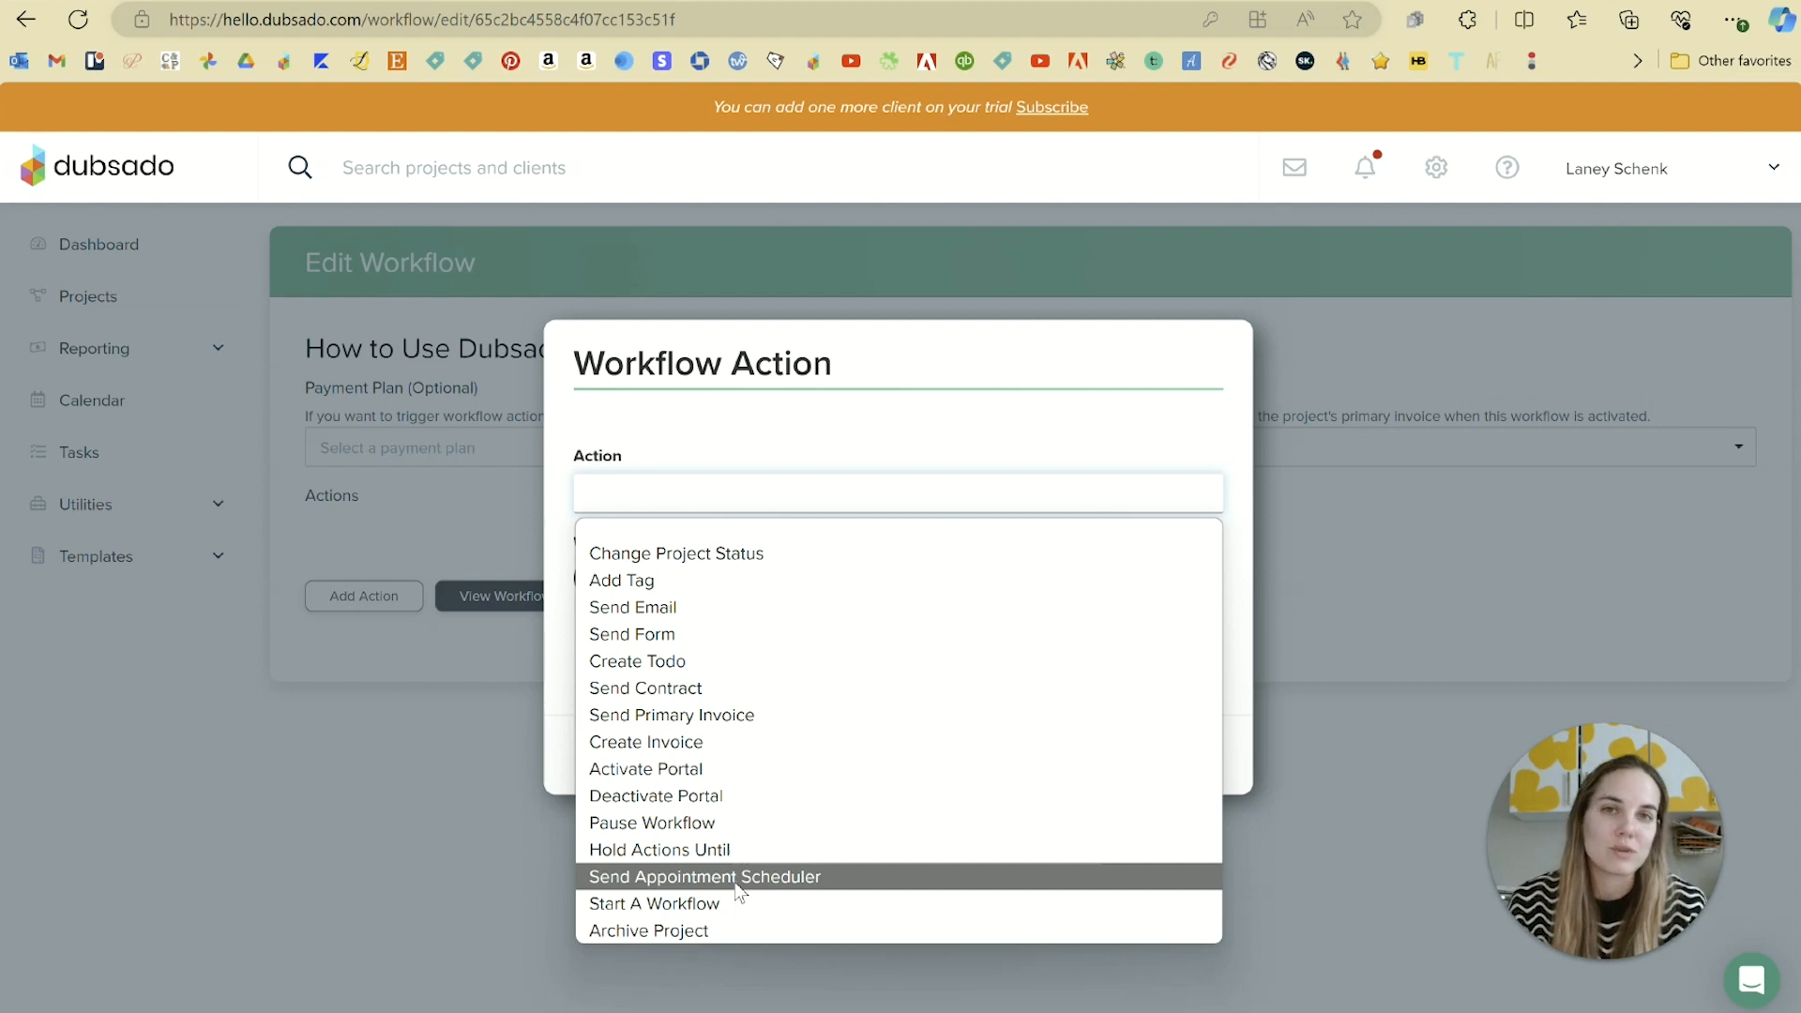
click(692, 608)
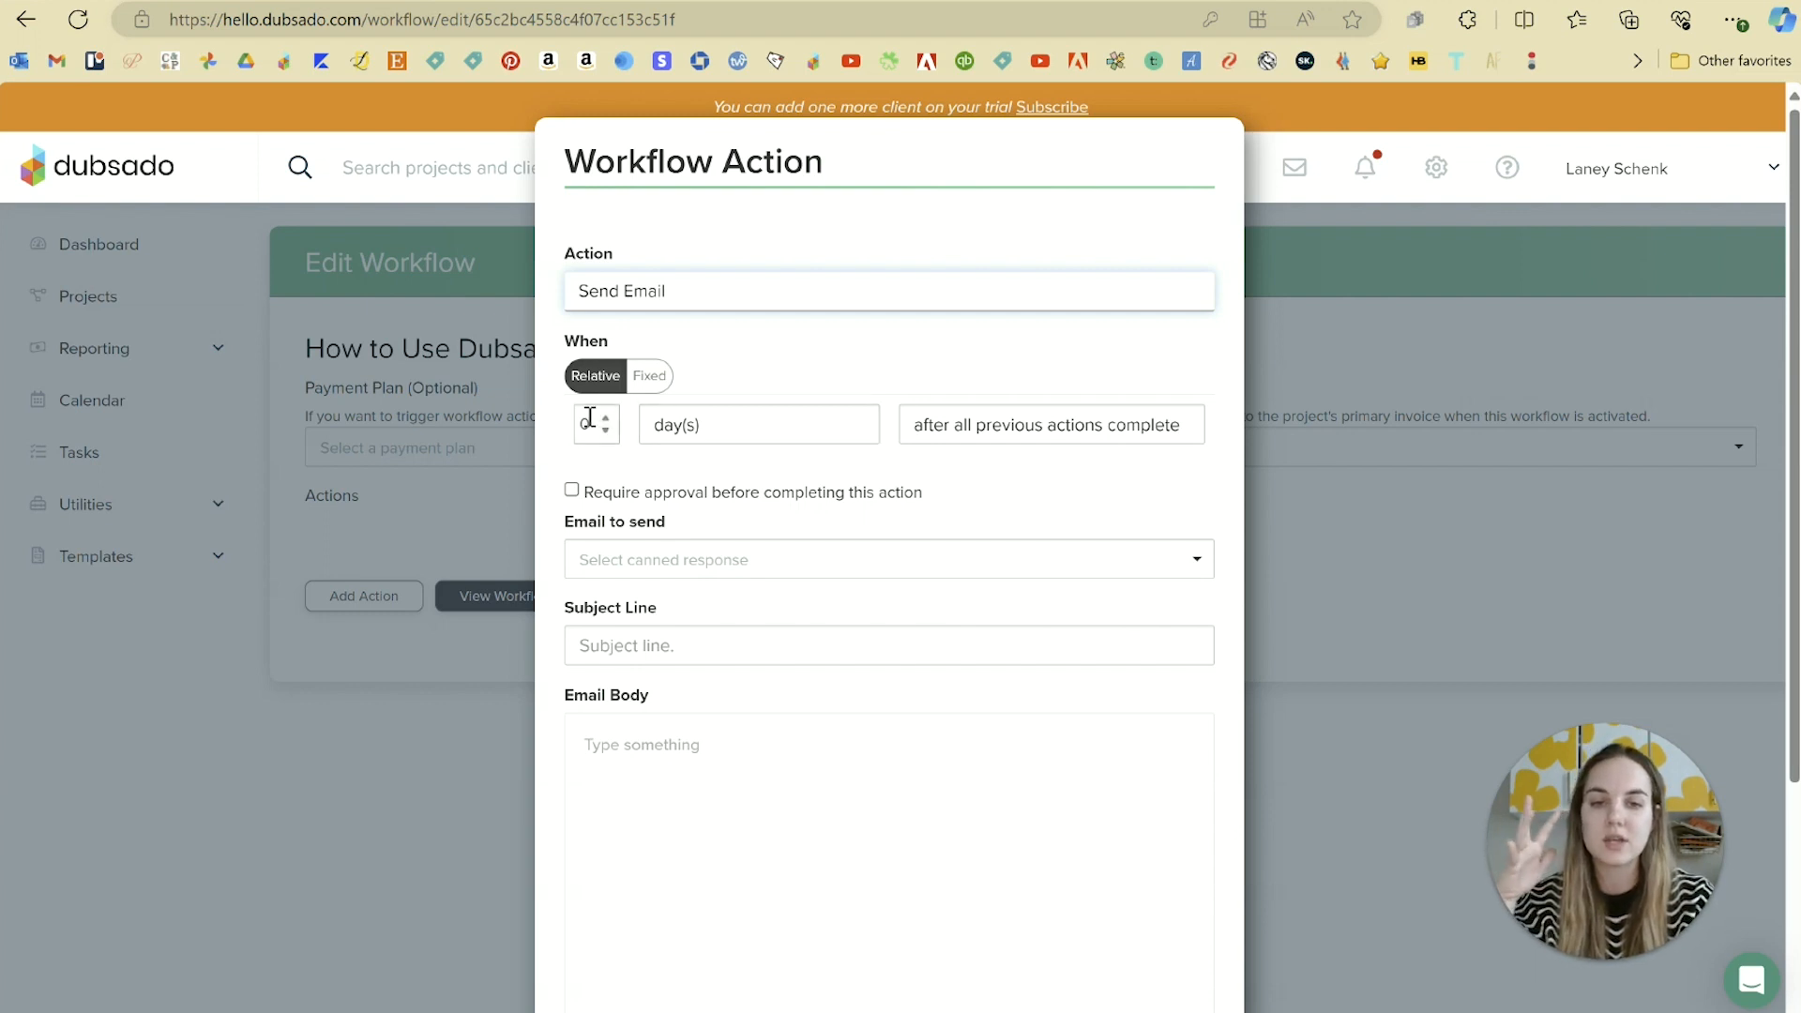
Compare the fixed and relative timing options for the email action and look through the available time units
click(649, 376)
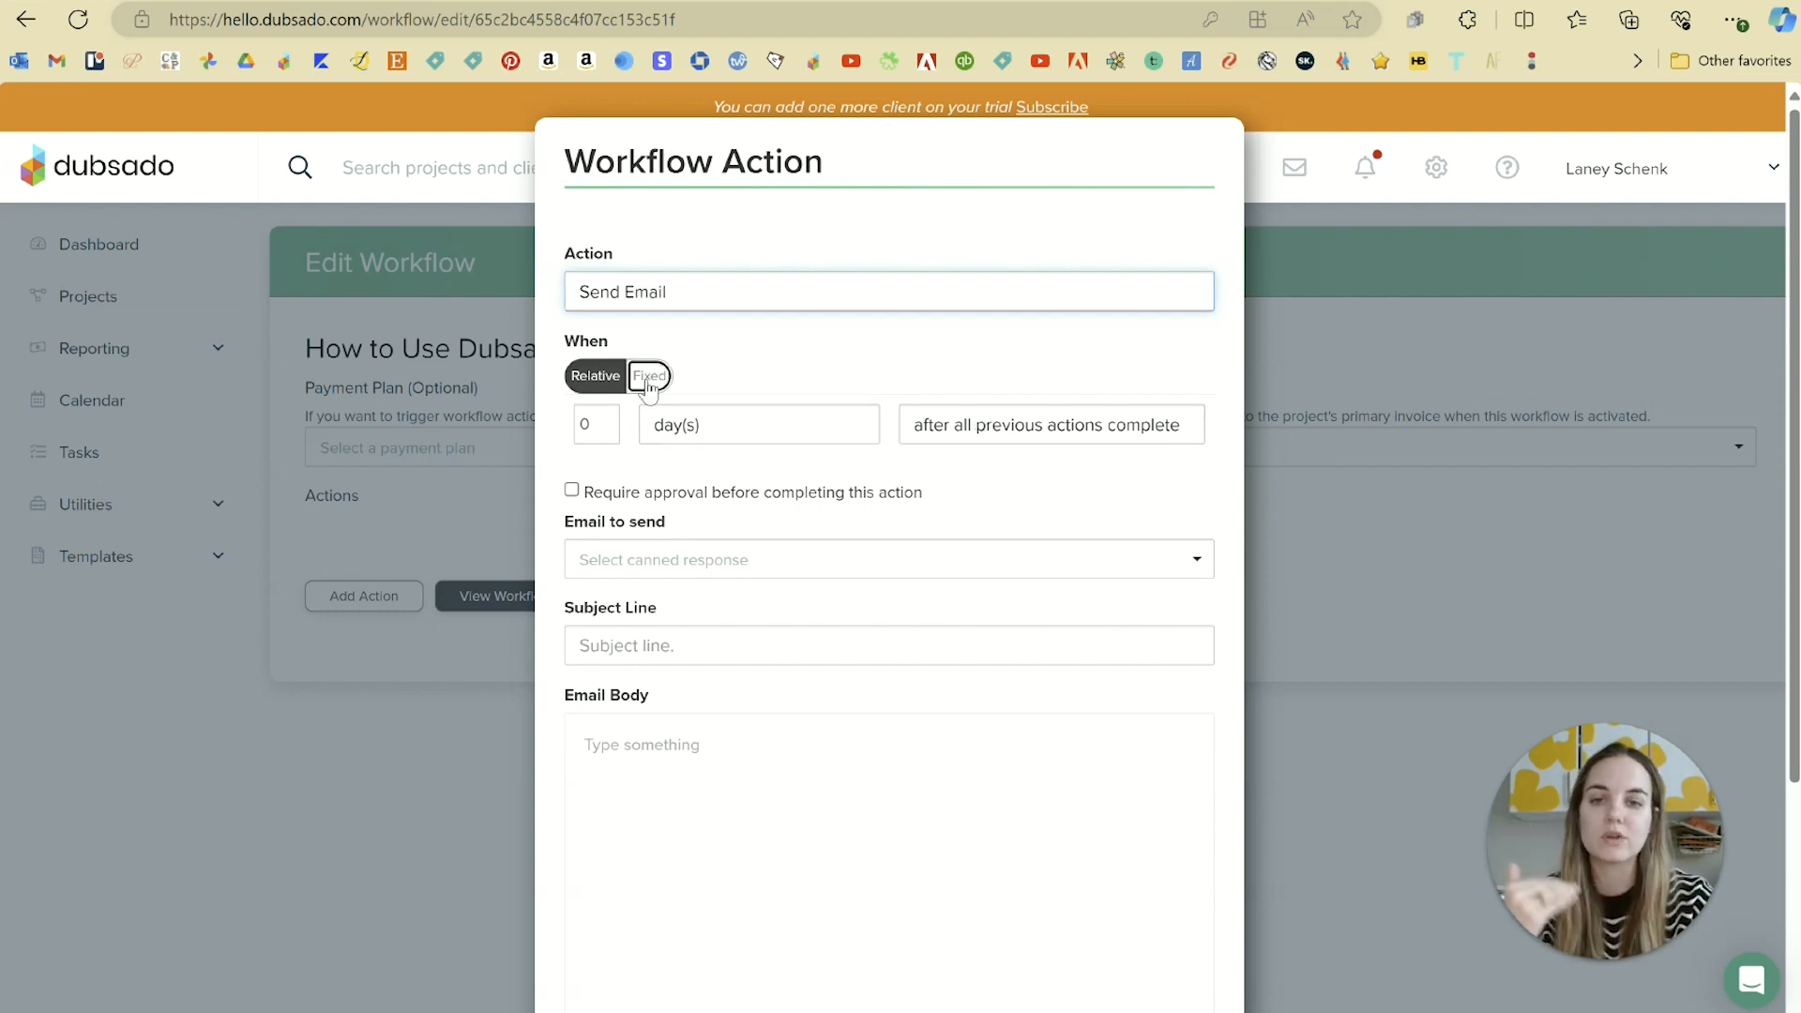
click(595, 376)
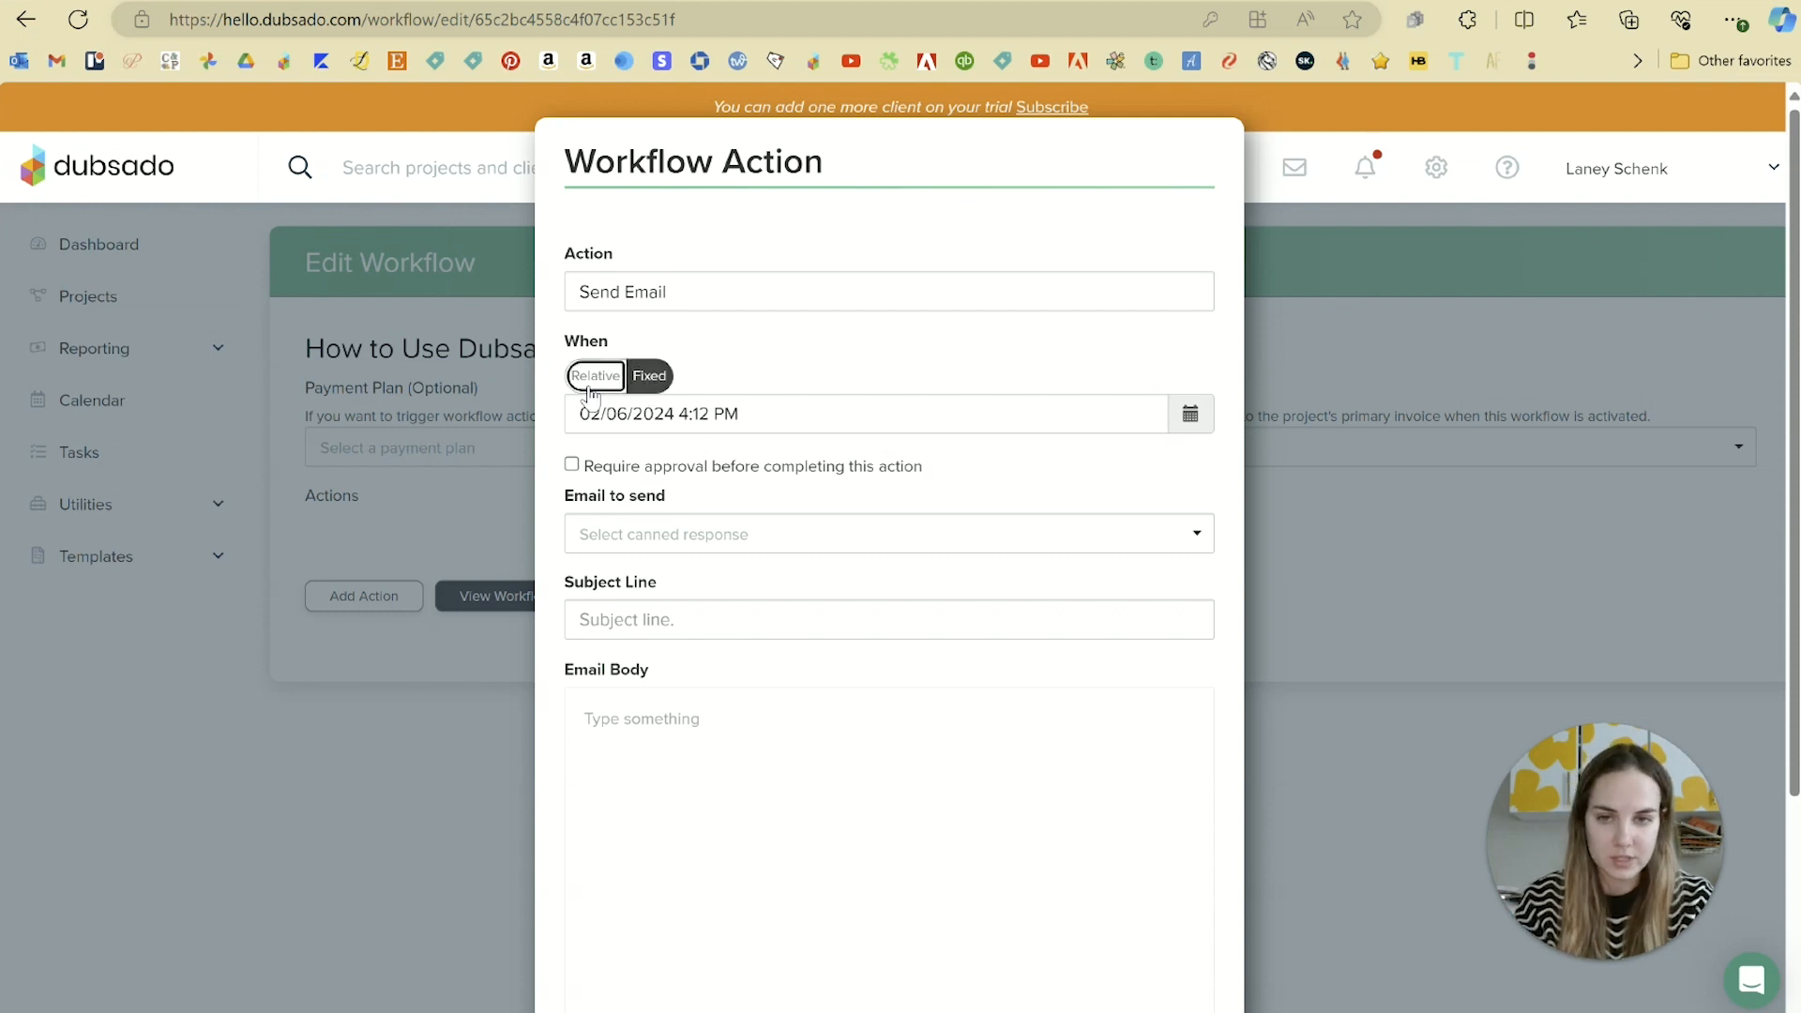
click(649, 380)
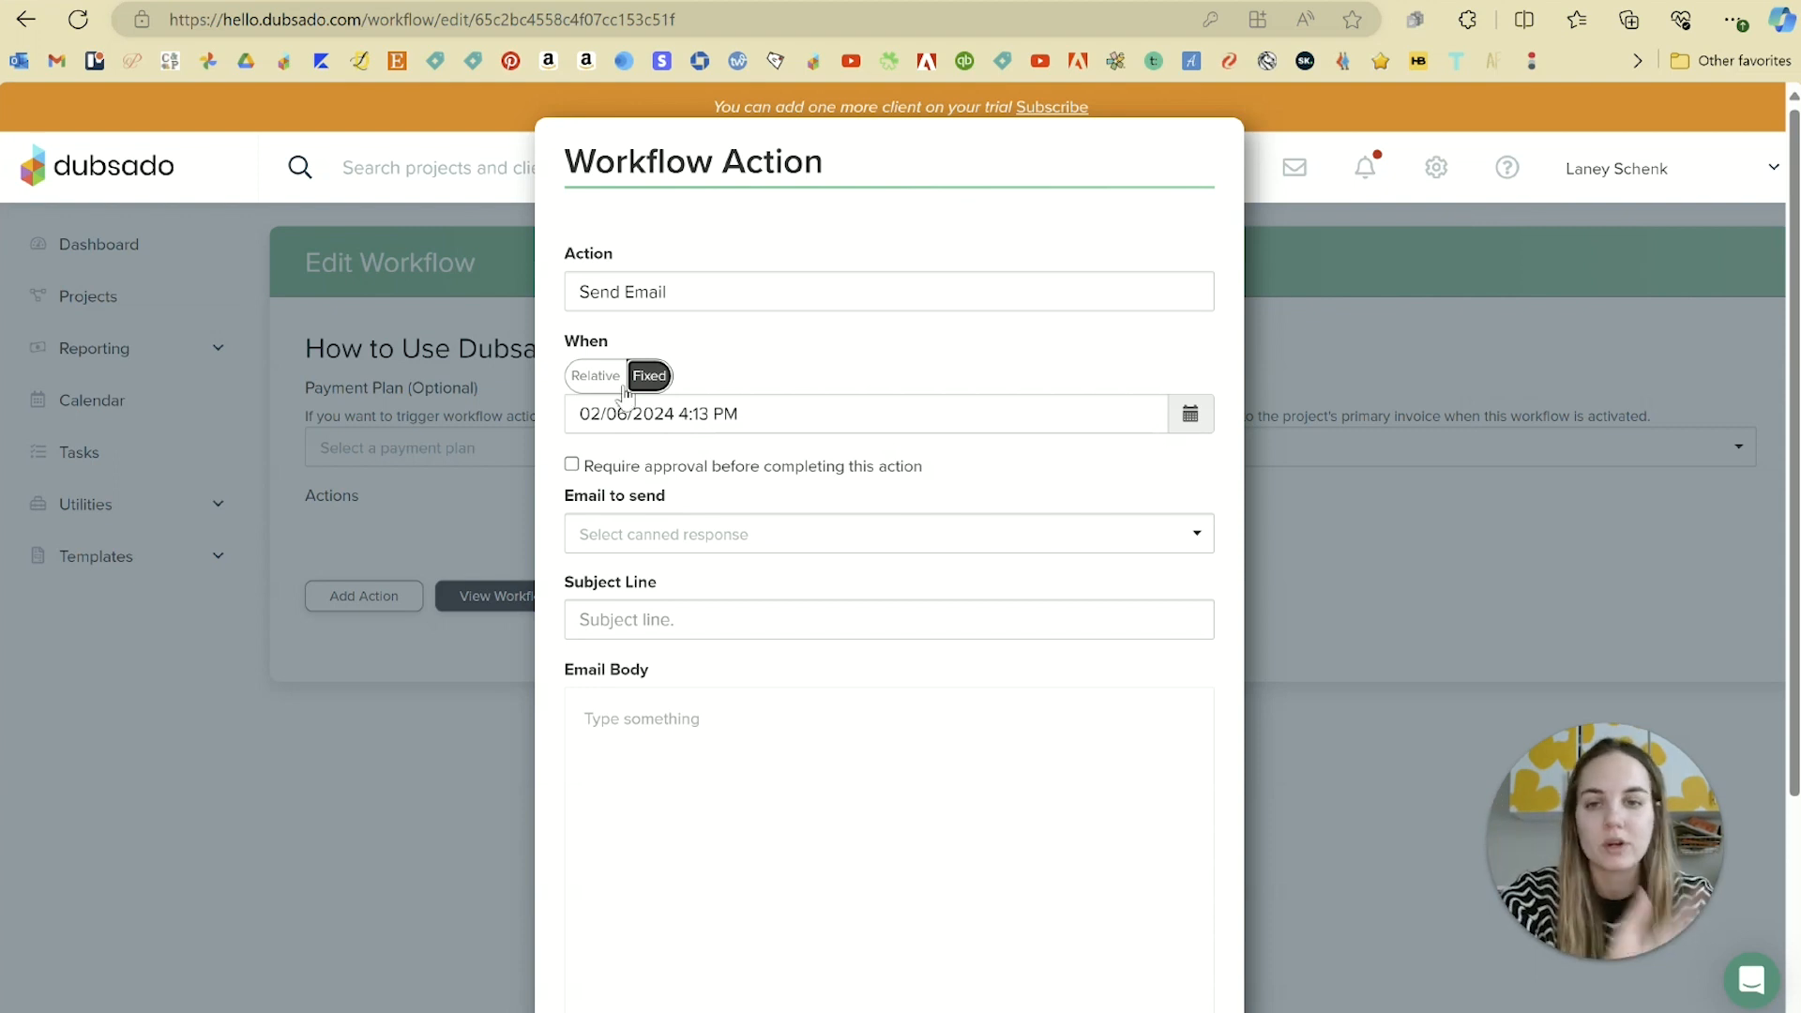
click(595, 375)
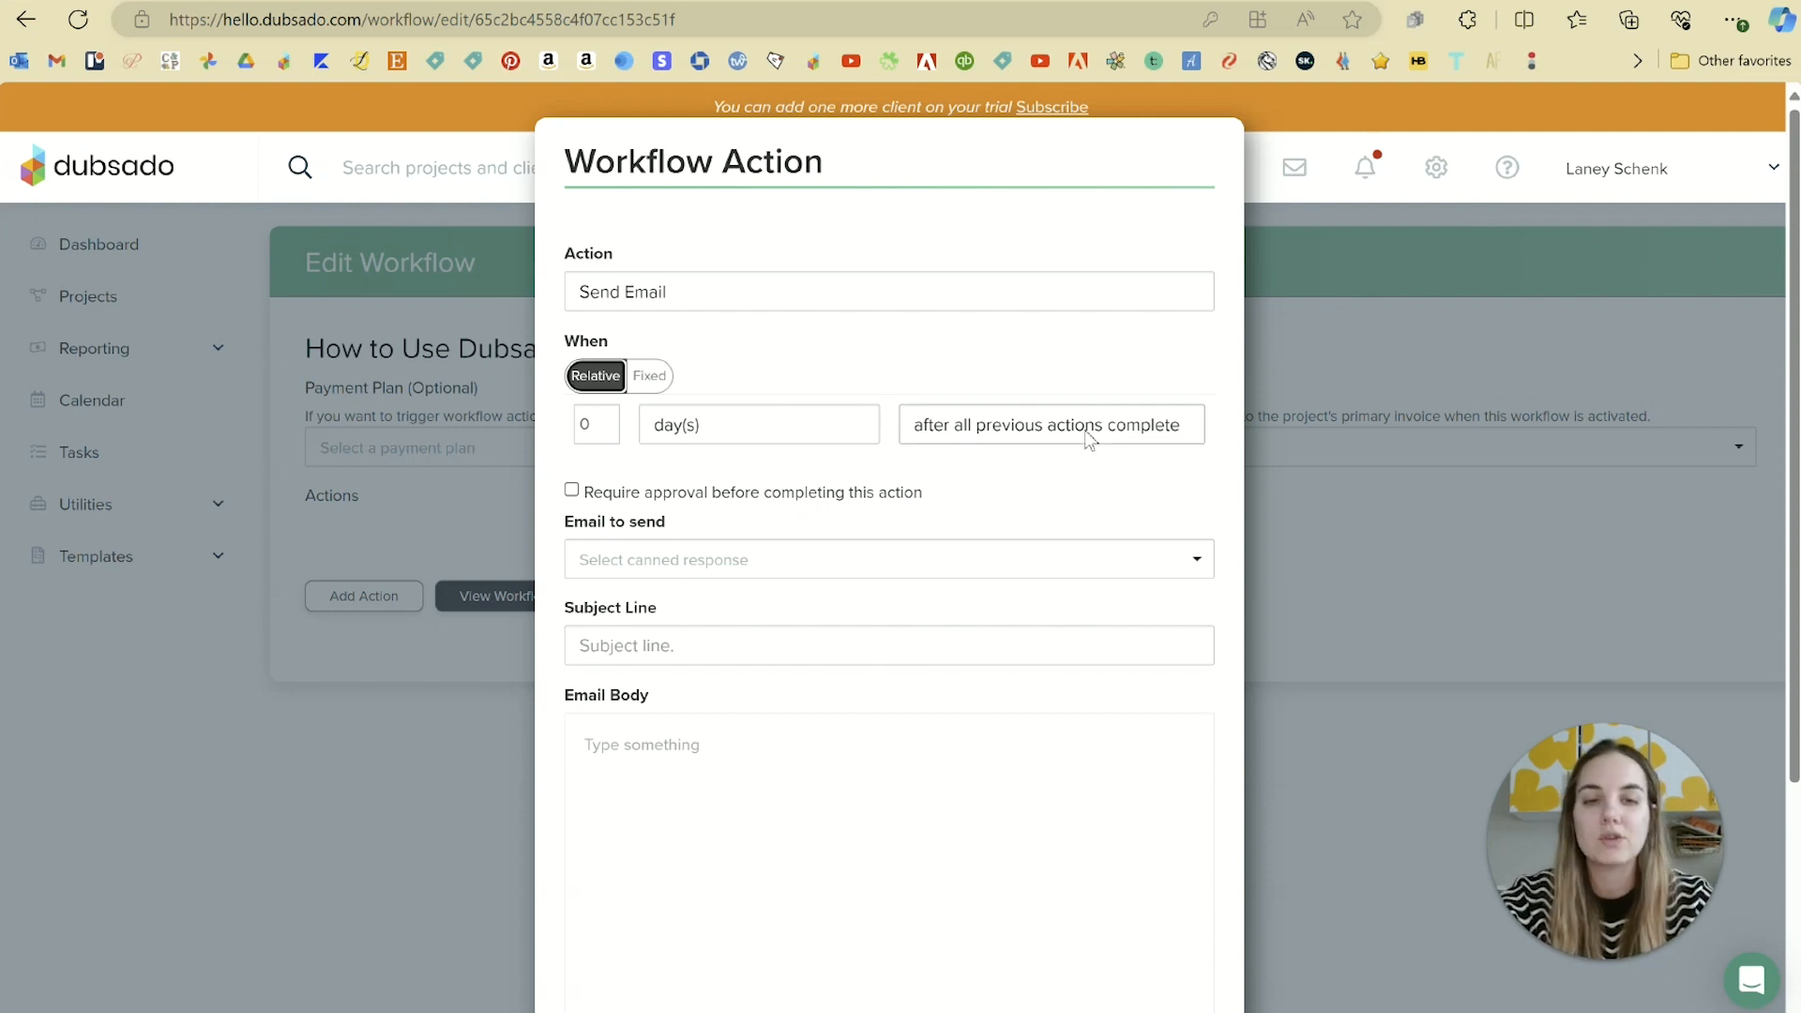
click(595, 427)
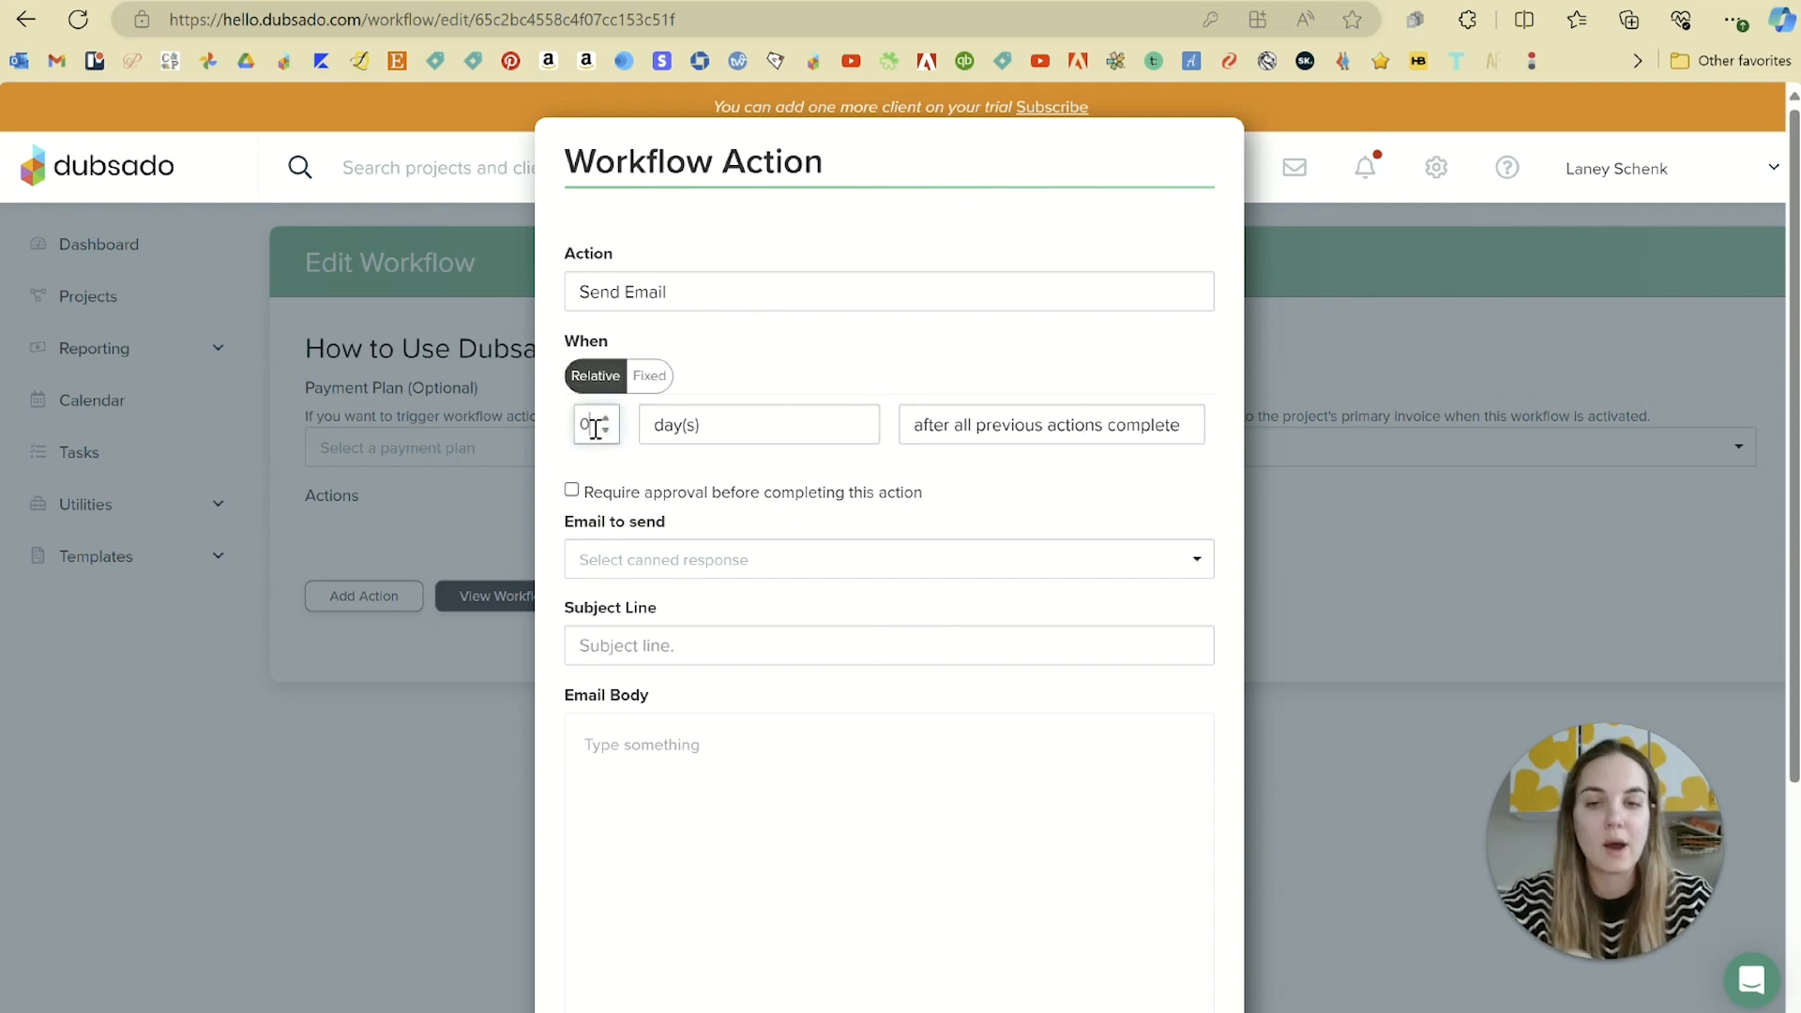
click(684, 424)
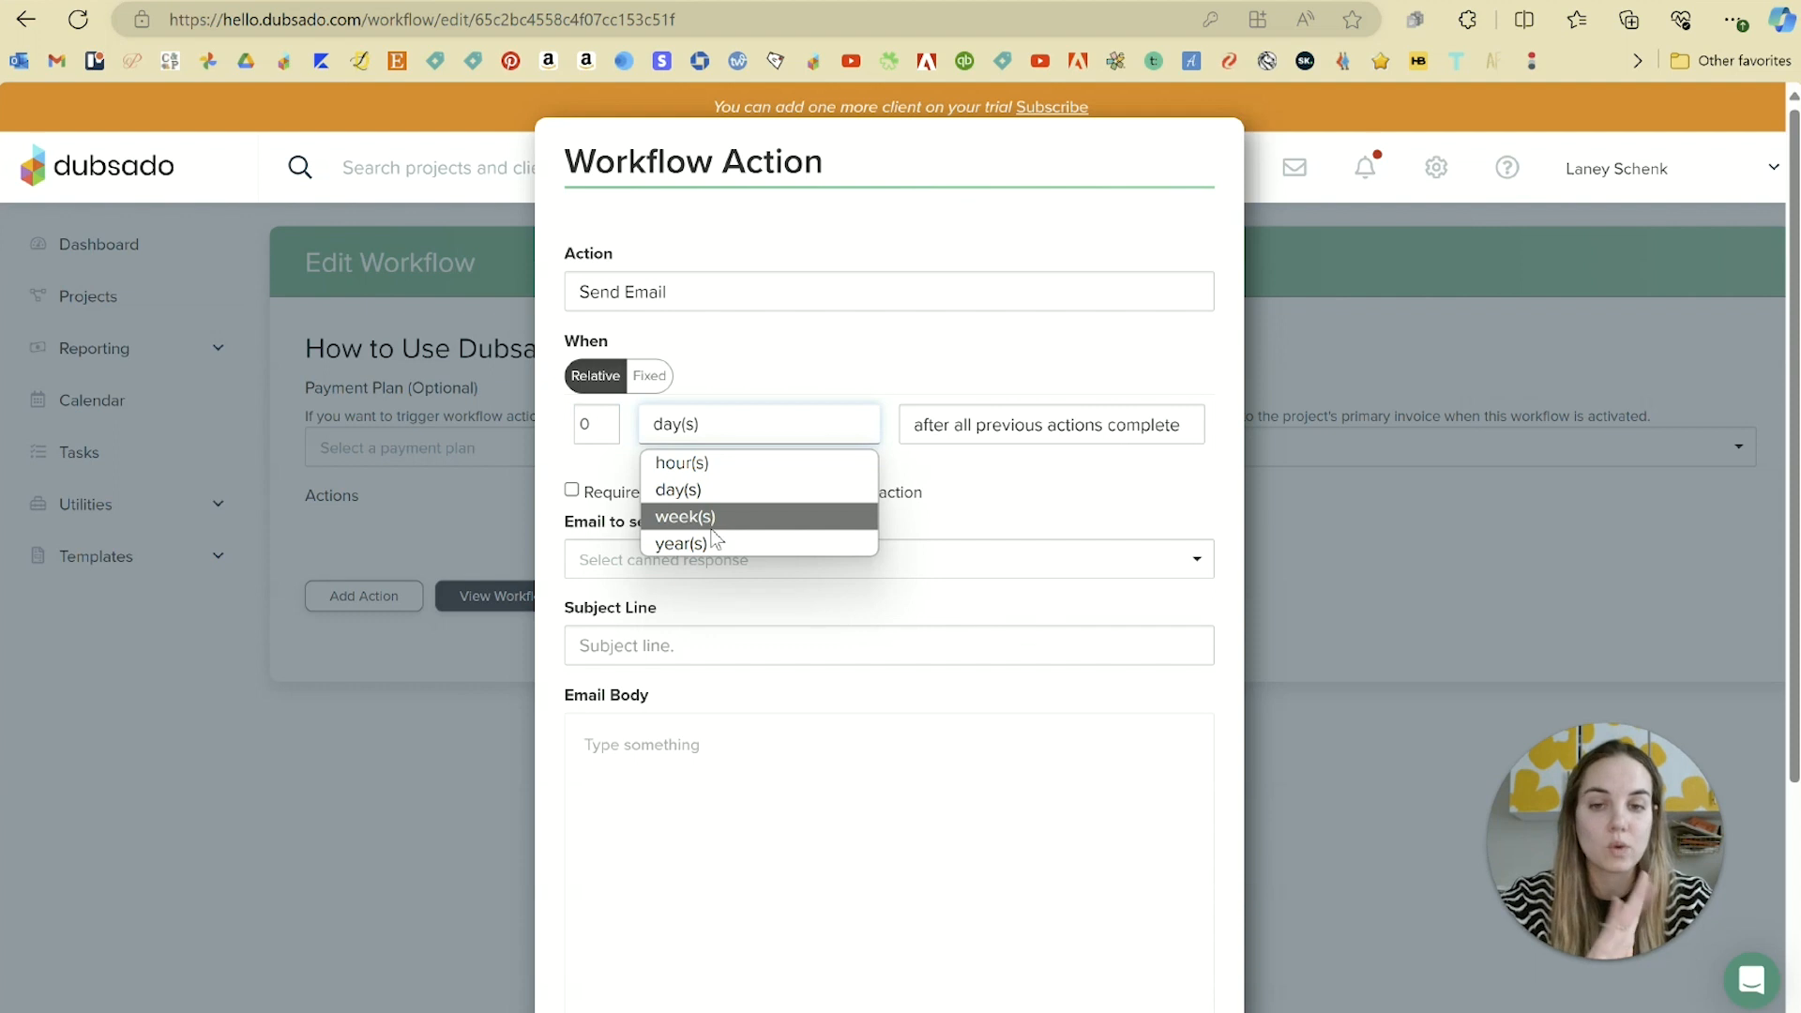
Set the email action's relative timing trigger to after invoice paid in full
click(1027, 425)
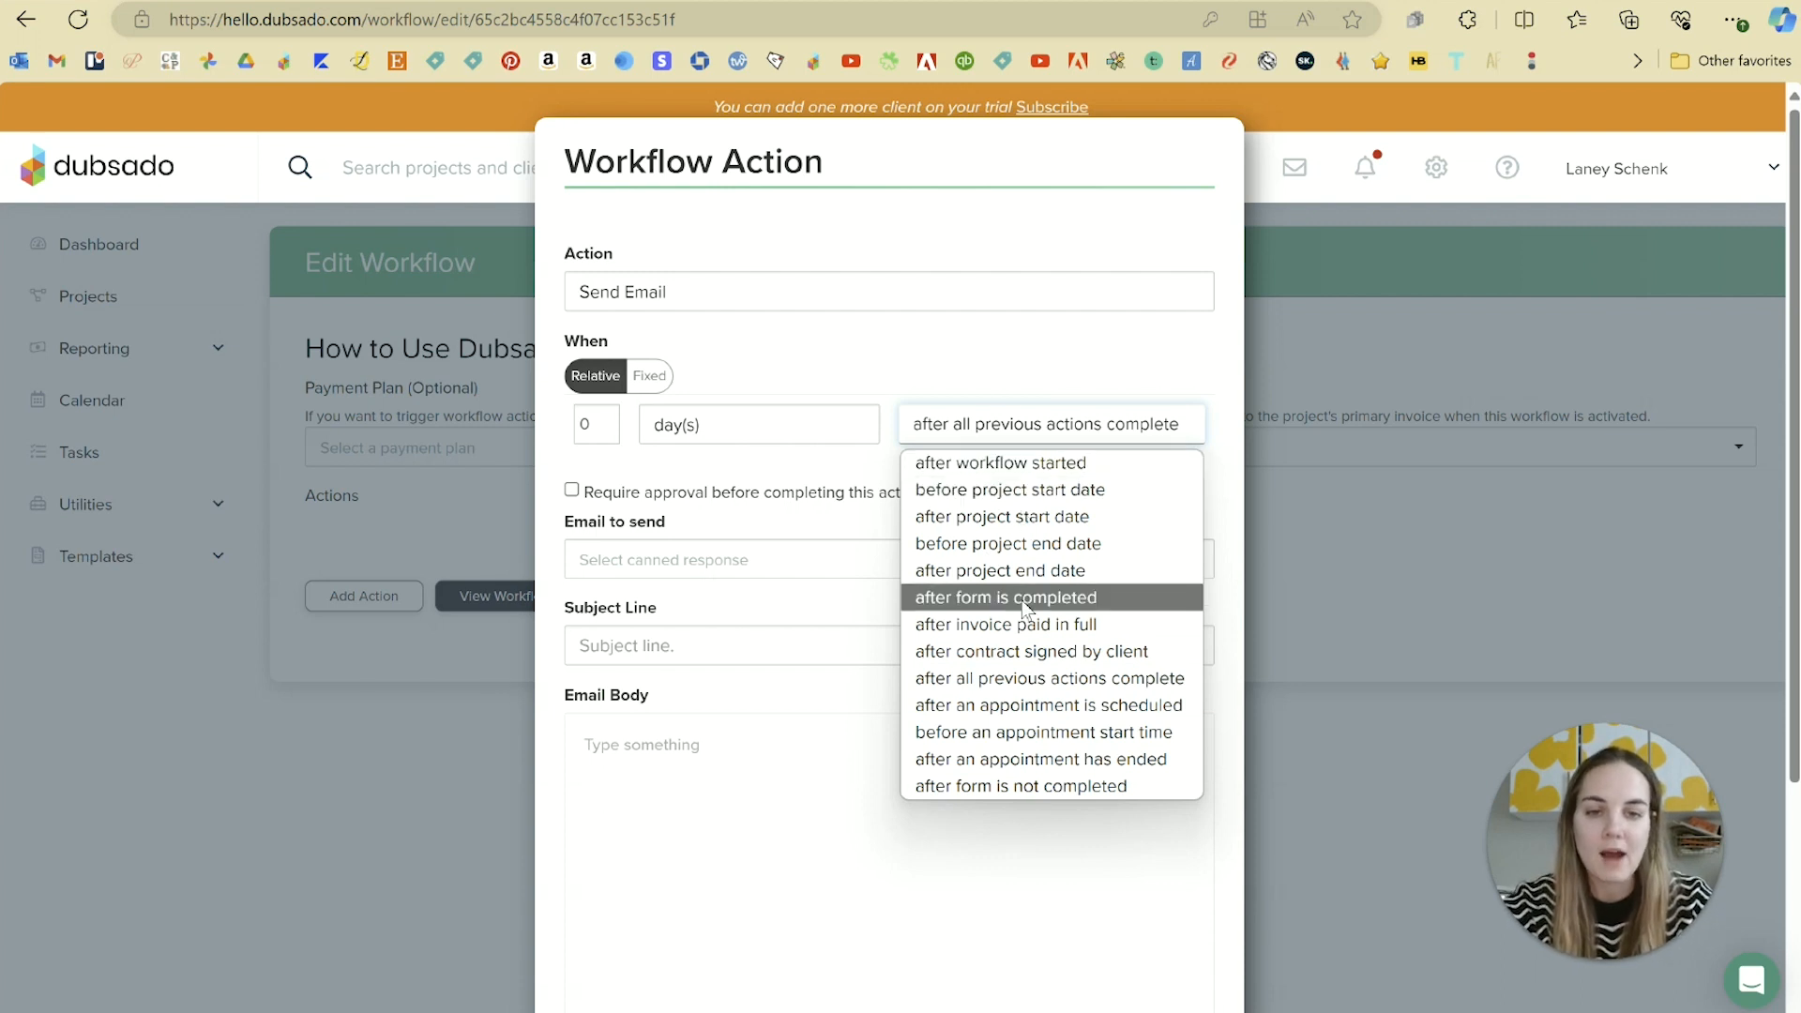
click(1027, 659)
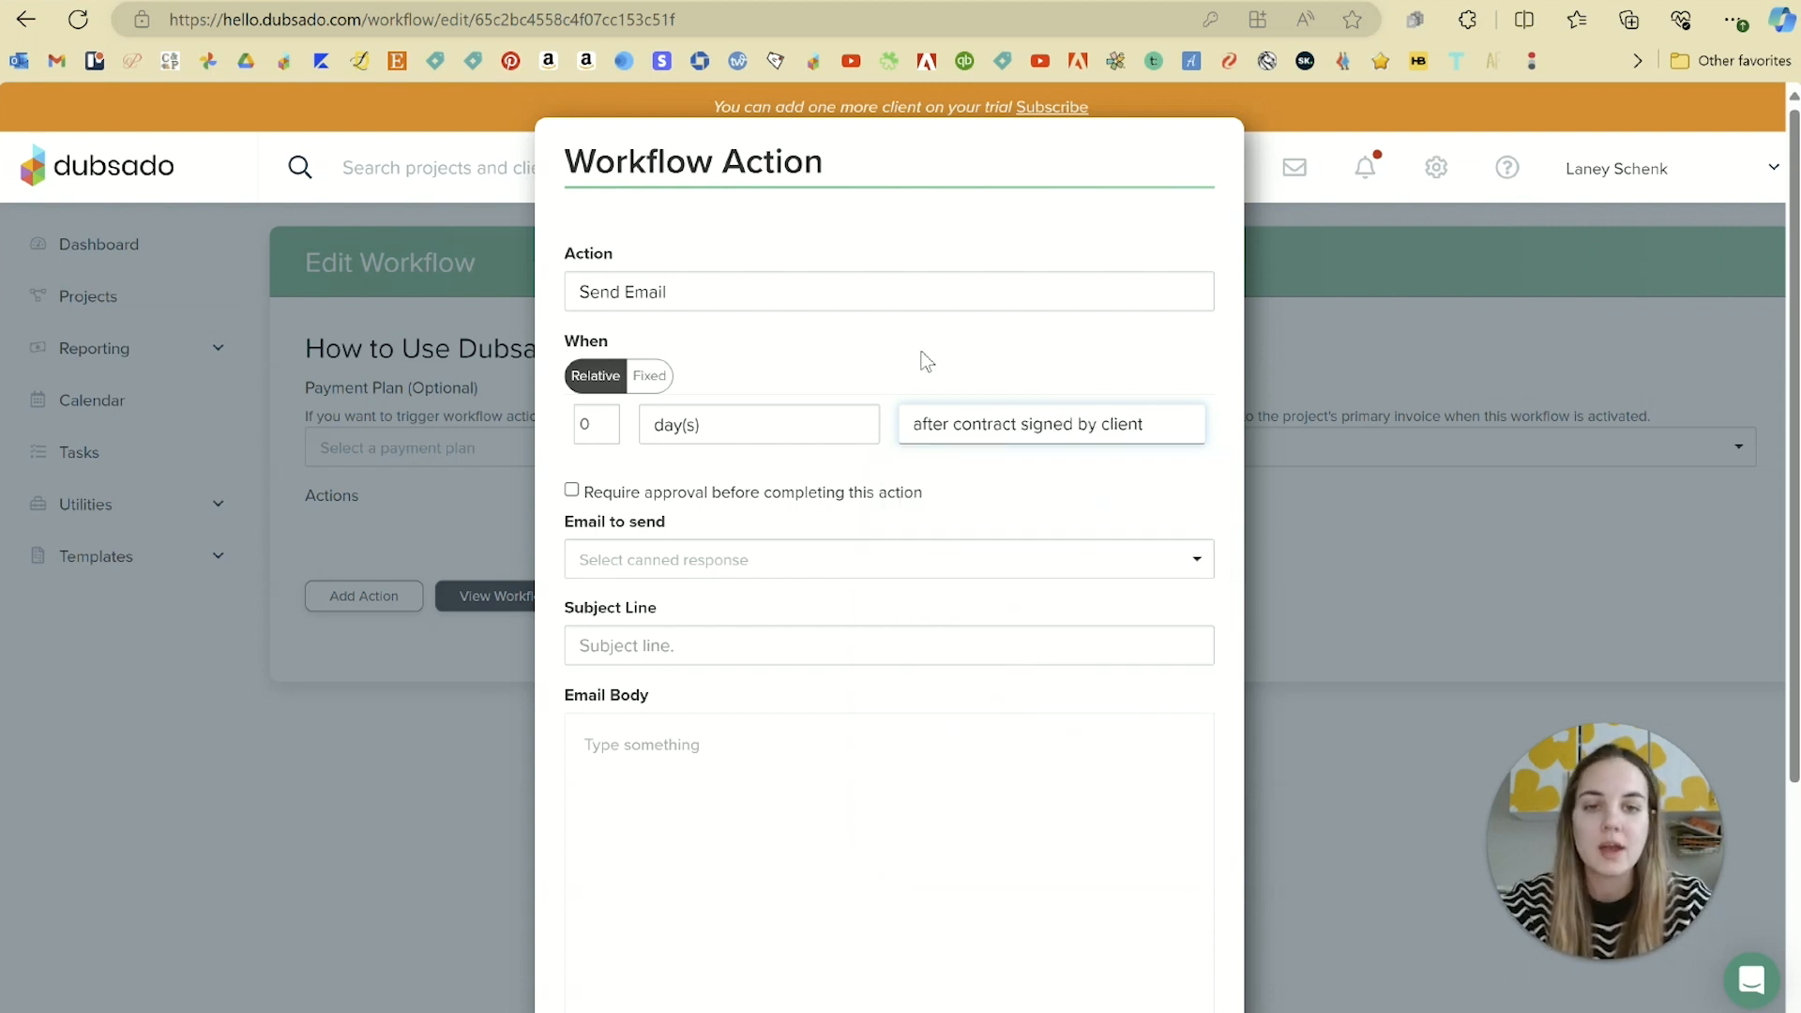
click(1012, 429)
click(1039, 622)
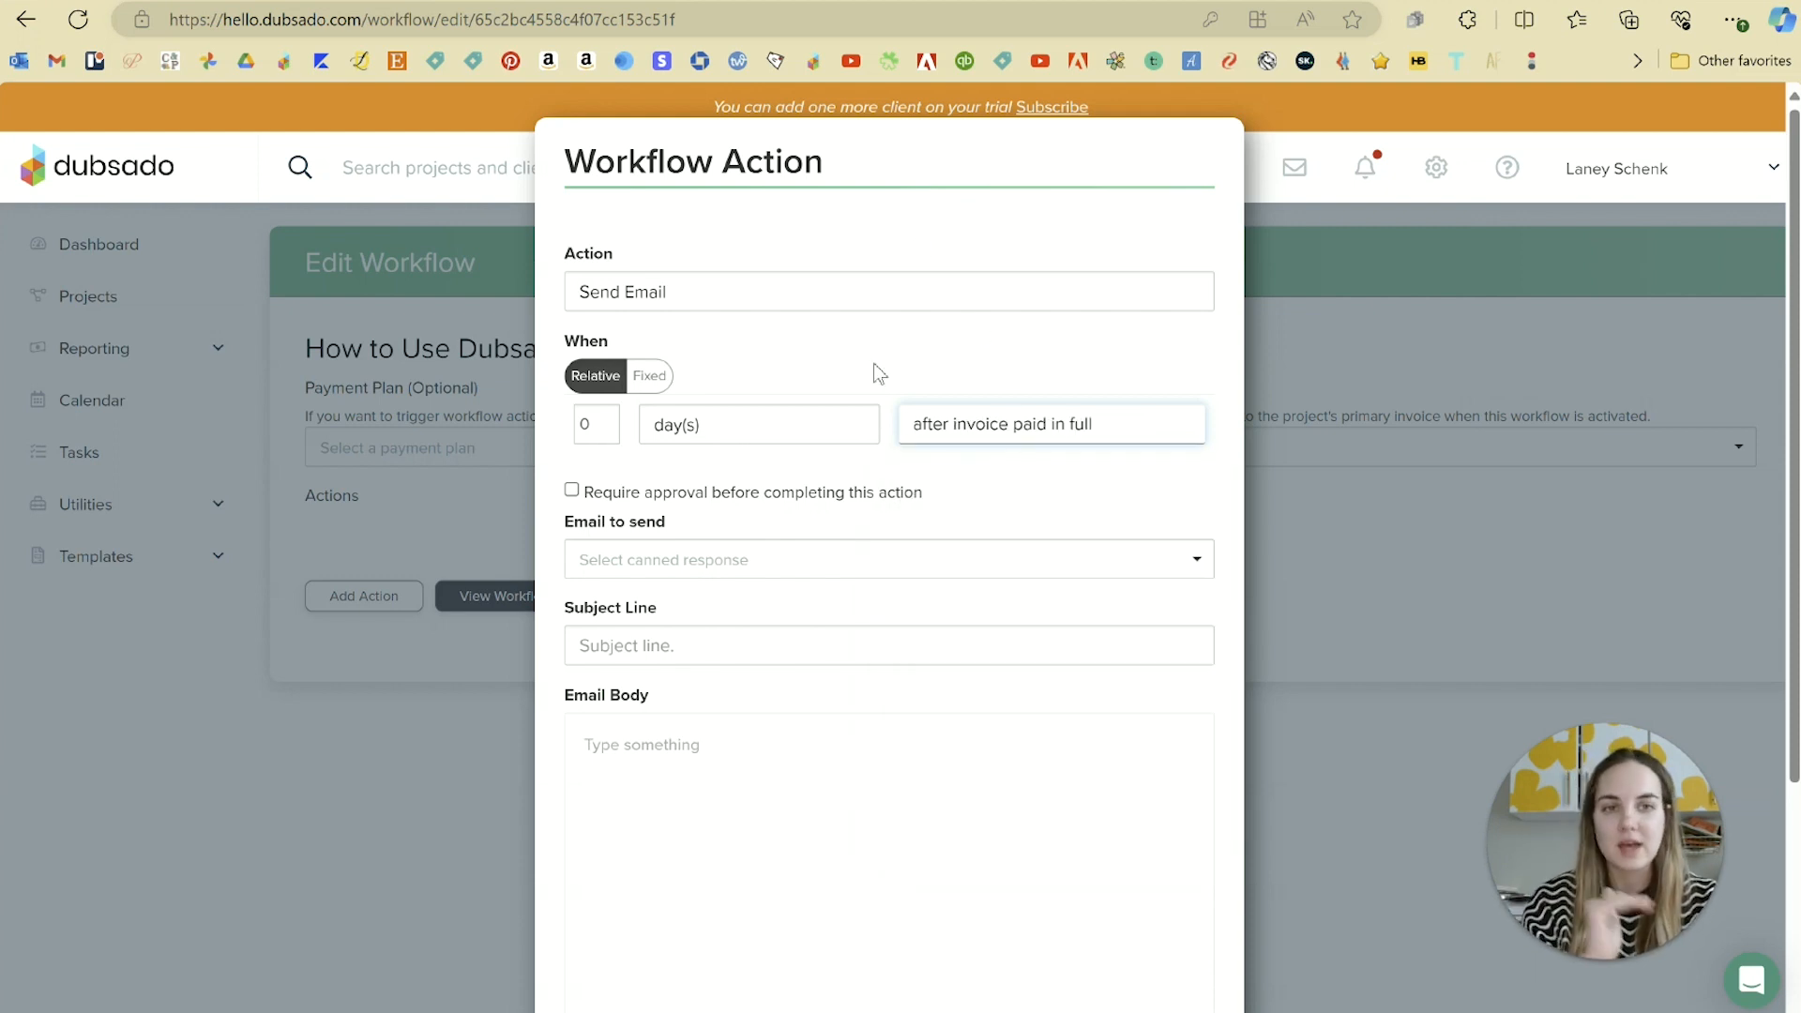
Choose the "Clients - Welcome/Onboarding" canned response as the email to send
scroll(958, 492, down, 1)
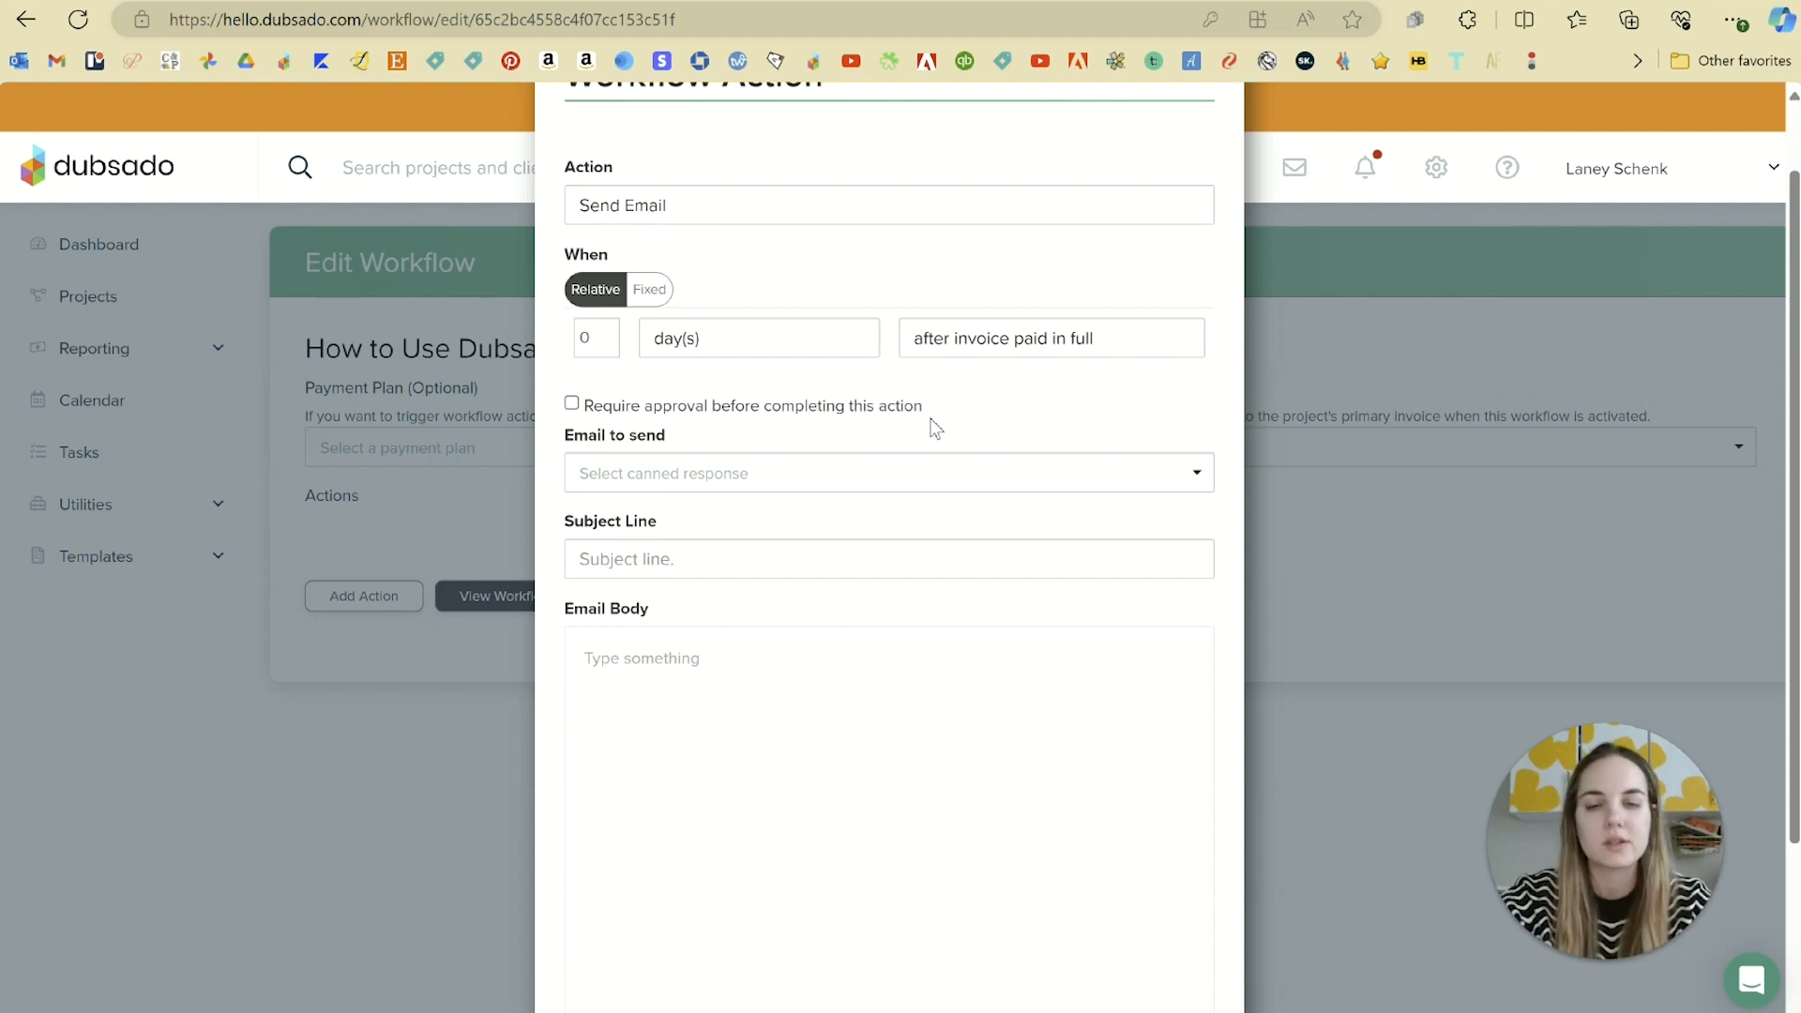
scroll(935, 428, down, 2)
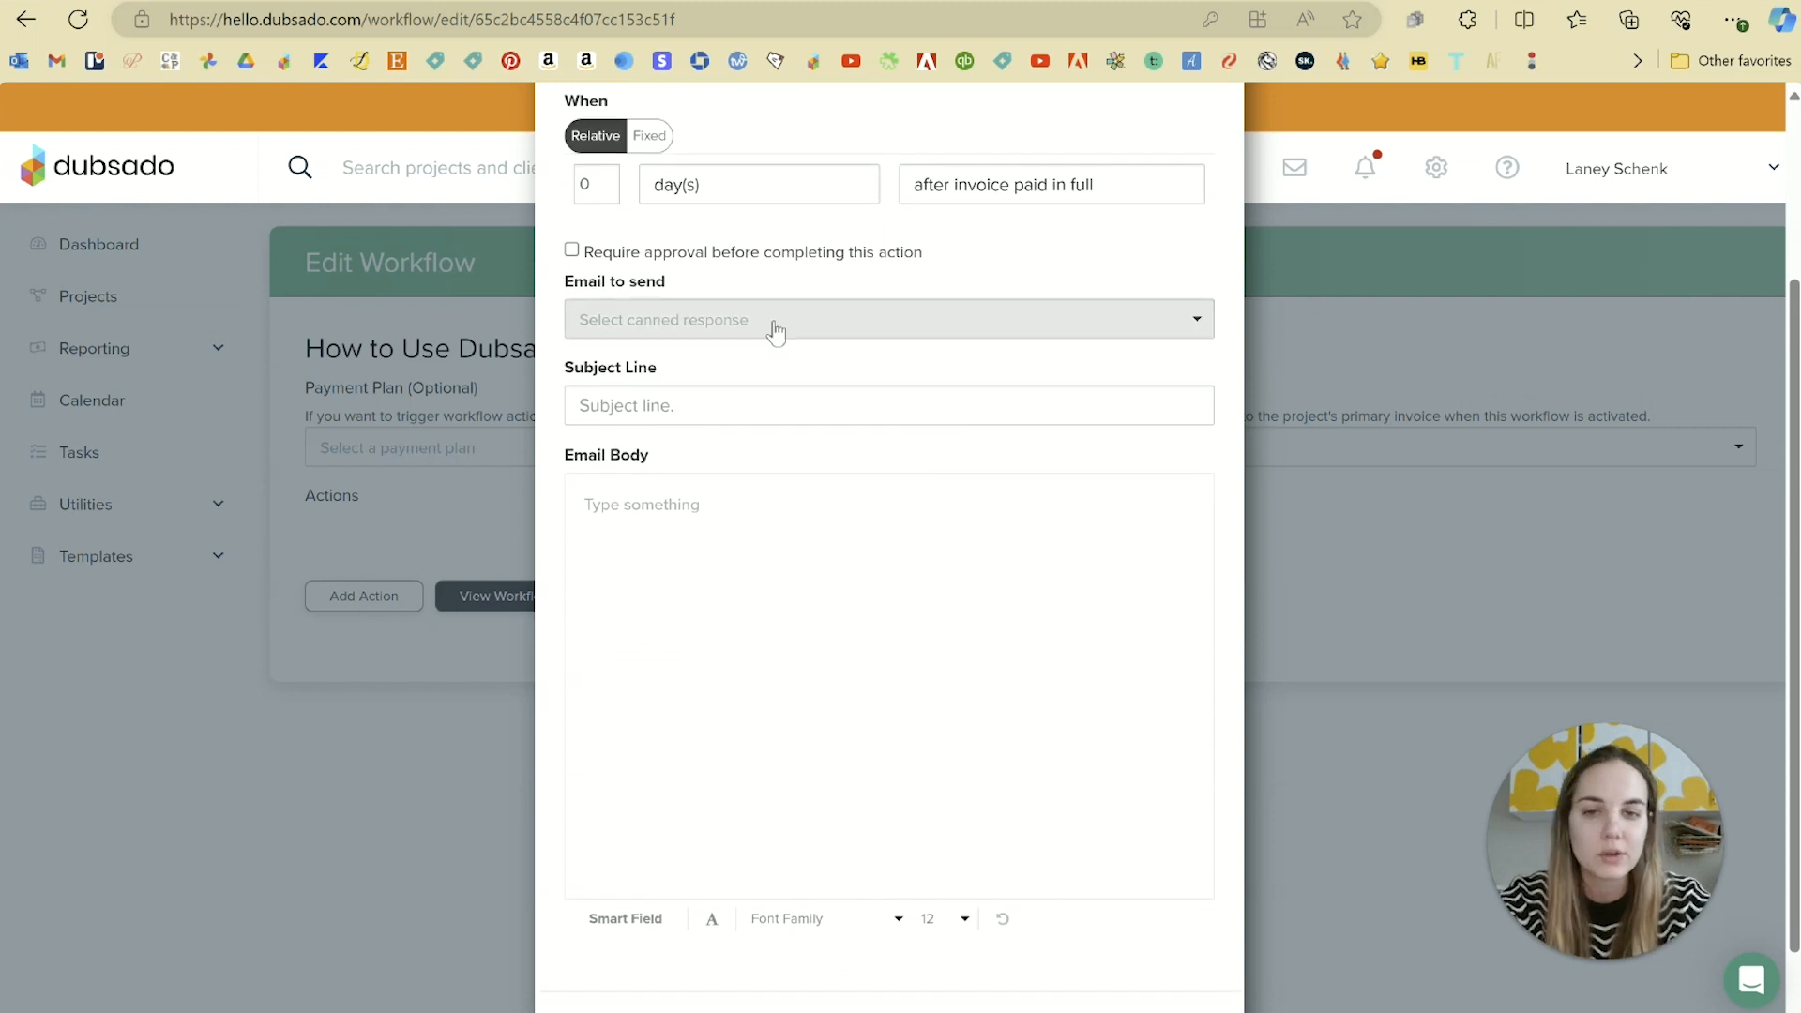
click(769, 323)
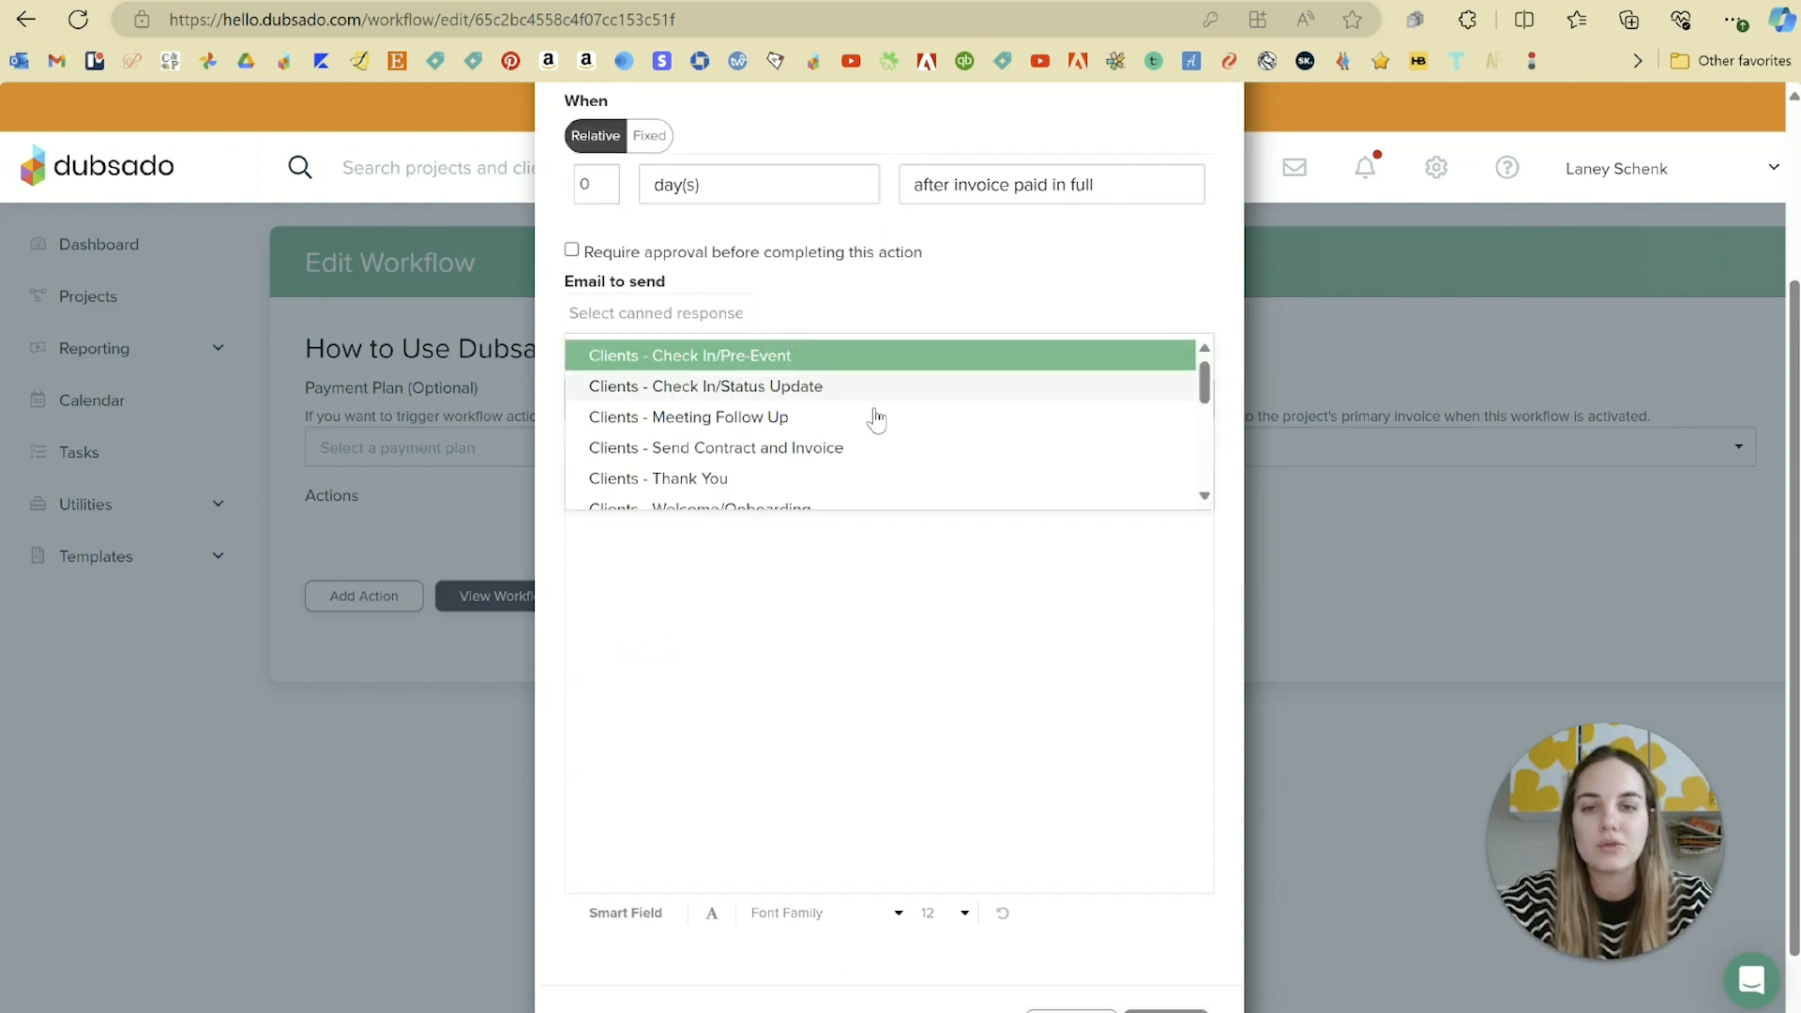
scroll(878, 422, down, 5)
scroll(885, 434, down, 3)
scroll(882, 432, up, 4)
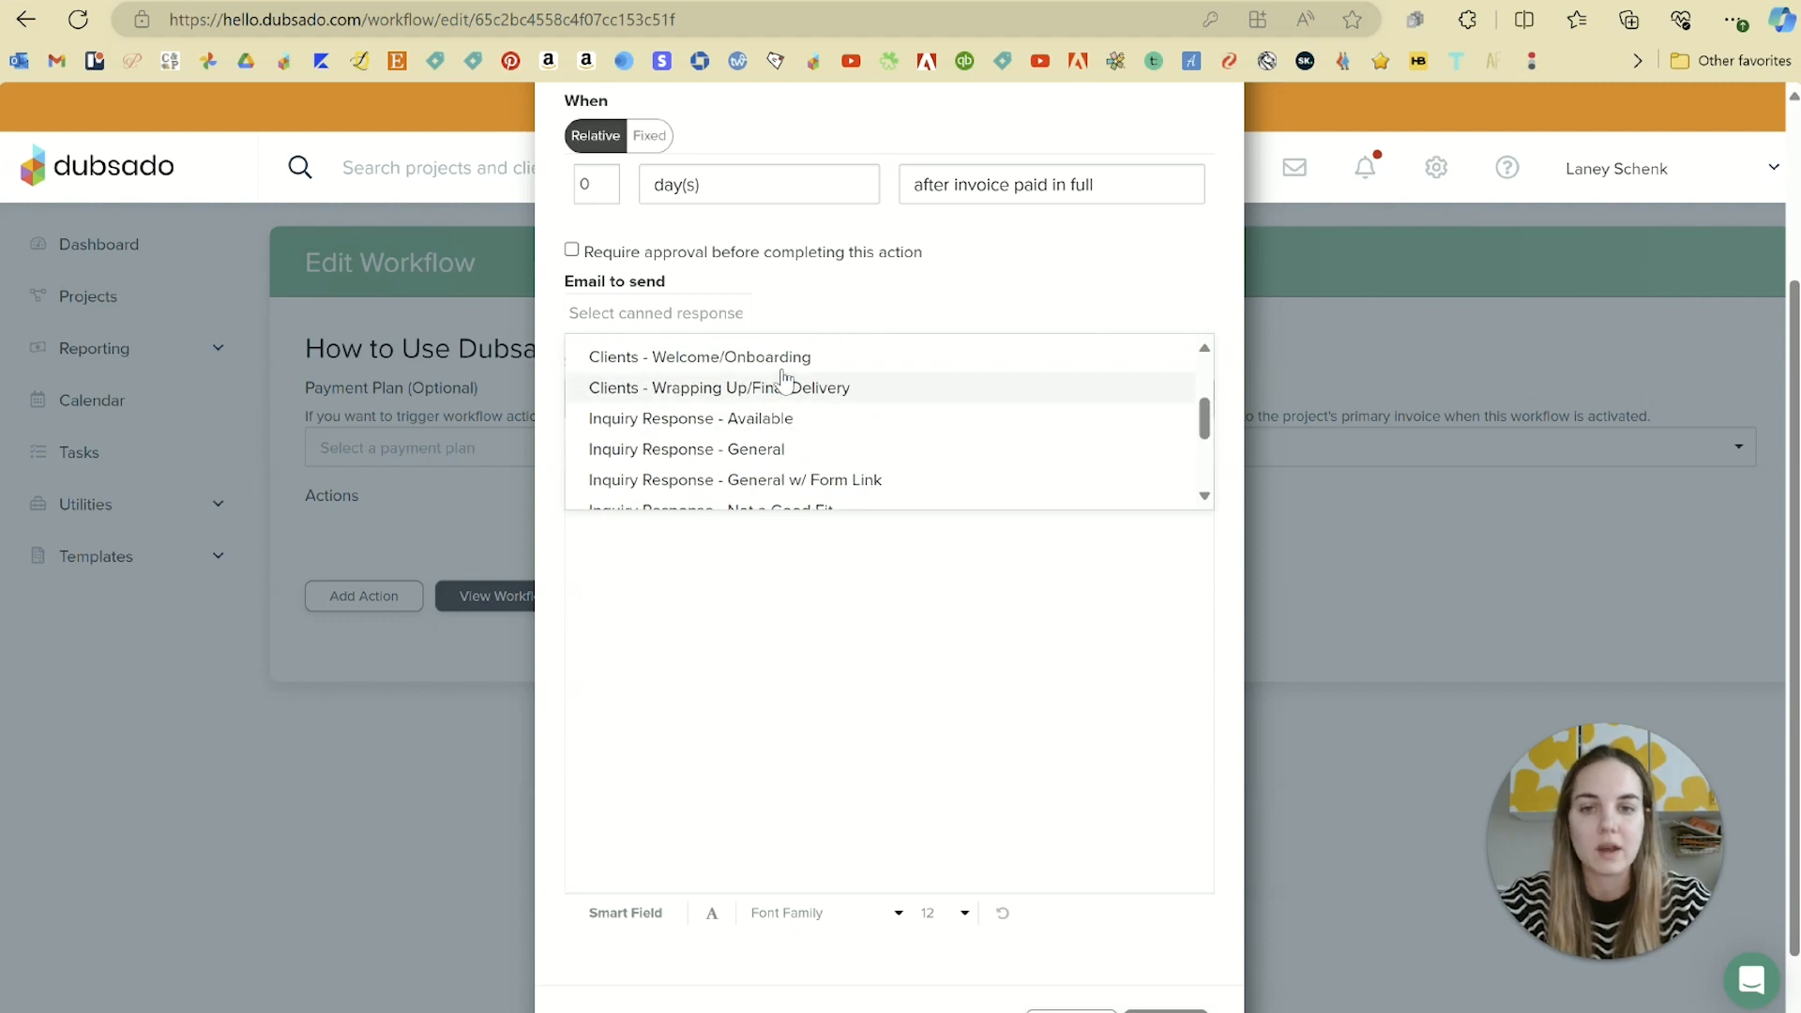
click(785, 357)
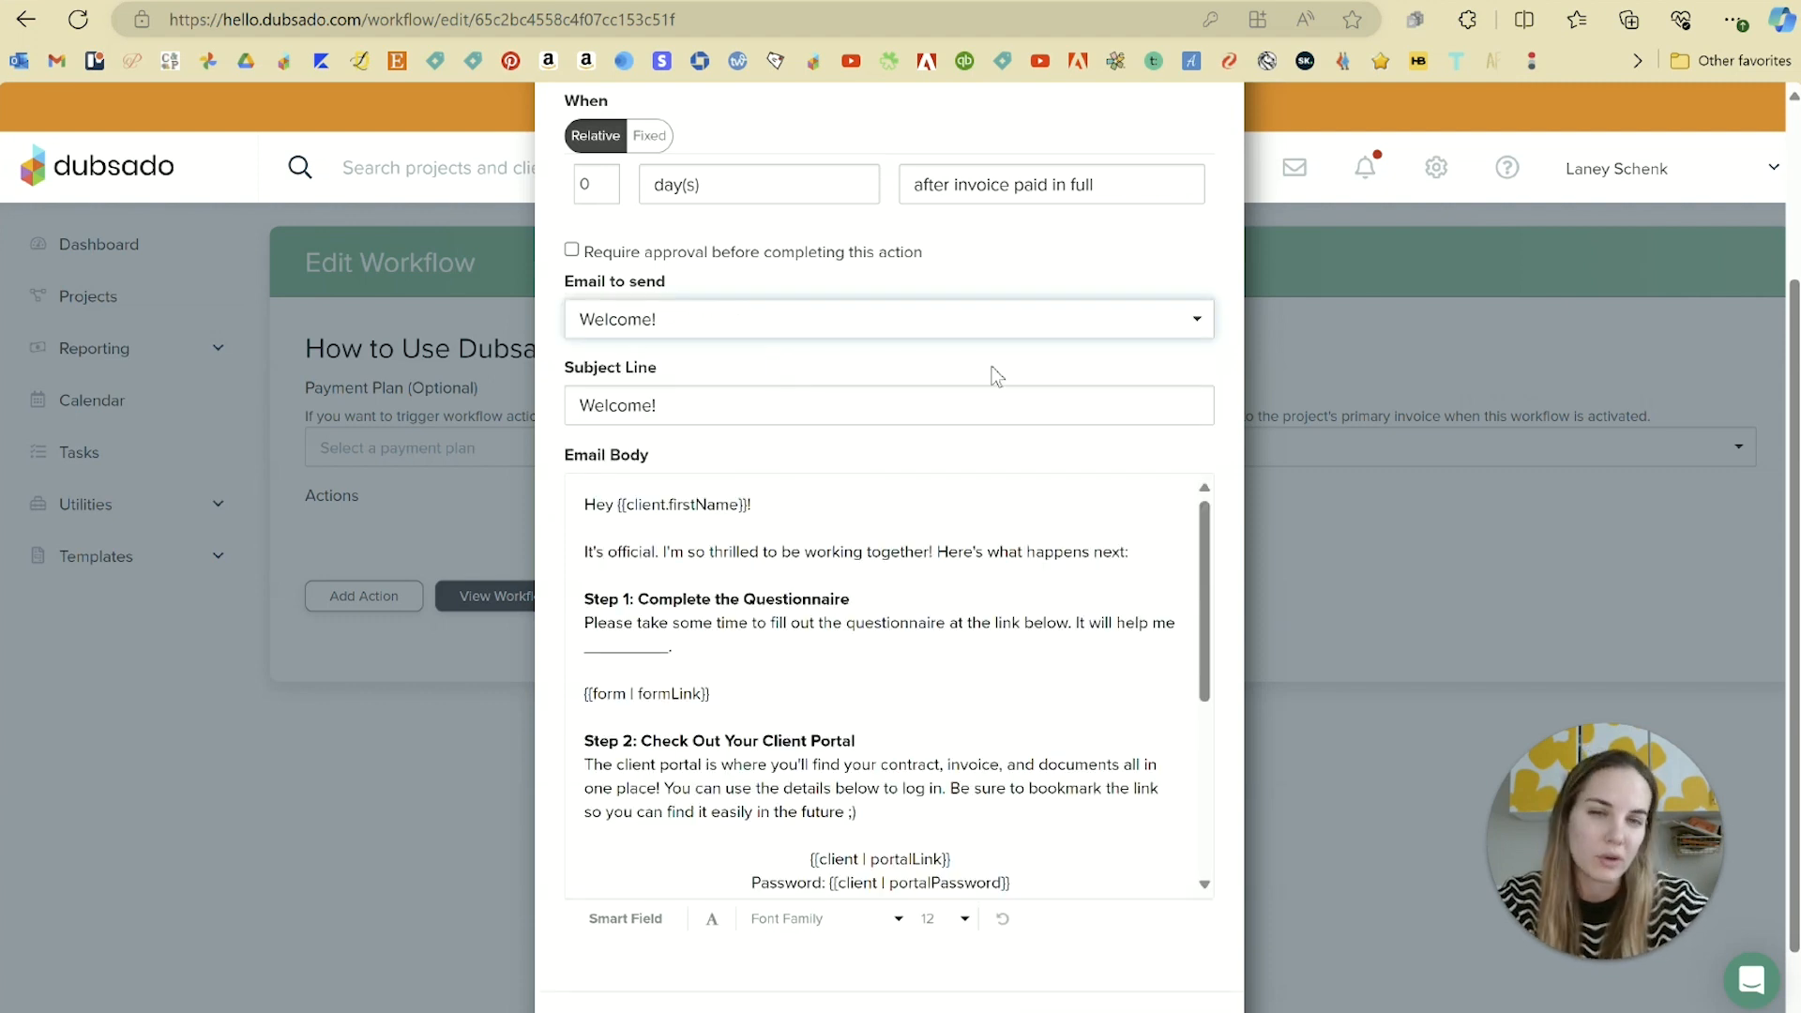
Review the welcome email's full body, including its smart fields, questionnaire, client portal and homework sections
scroll(987, 398, up, 4)
scroll(987, 399, down, 2)
scroll(987, 398, down, 2)
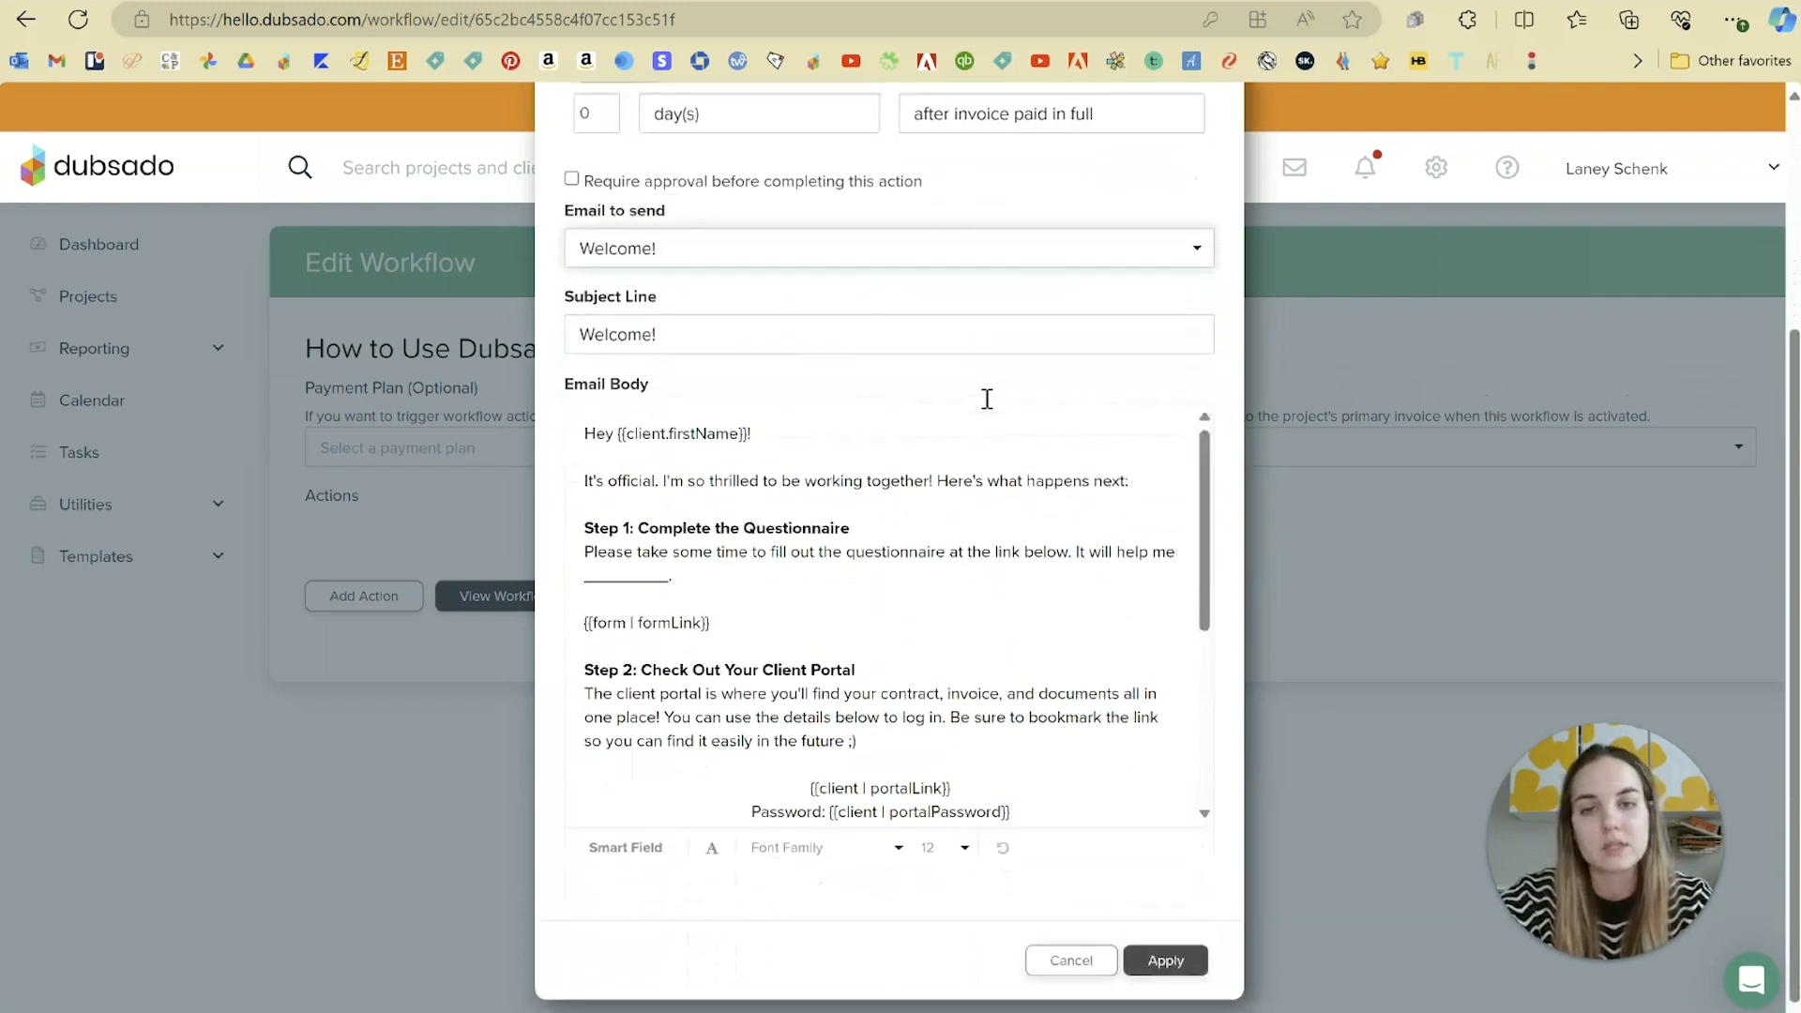
drag(617, 431, 786, 421)
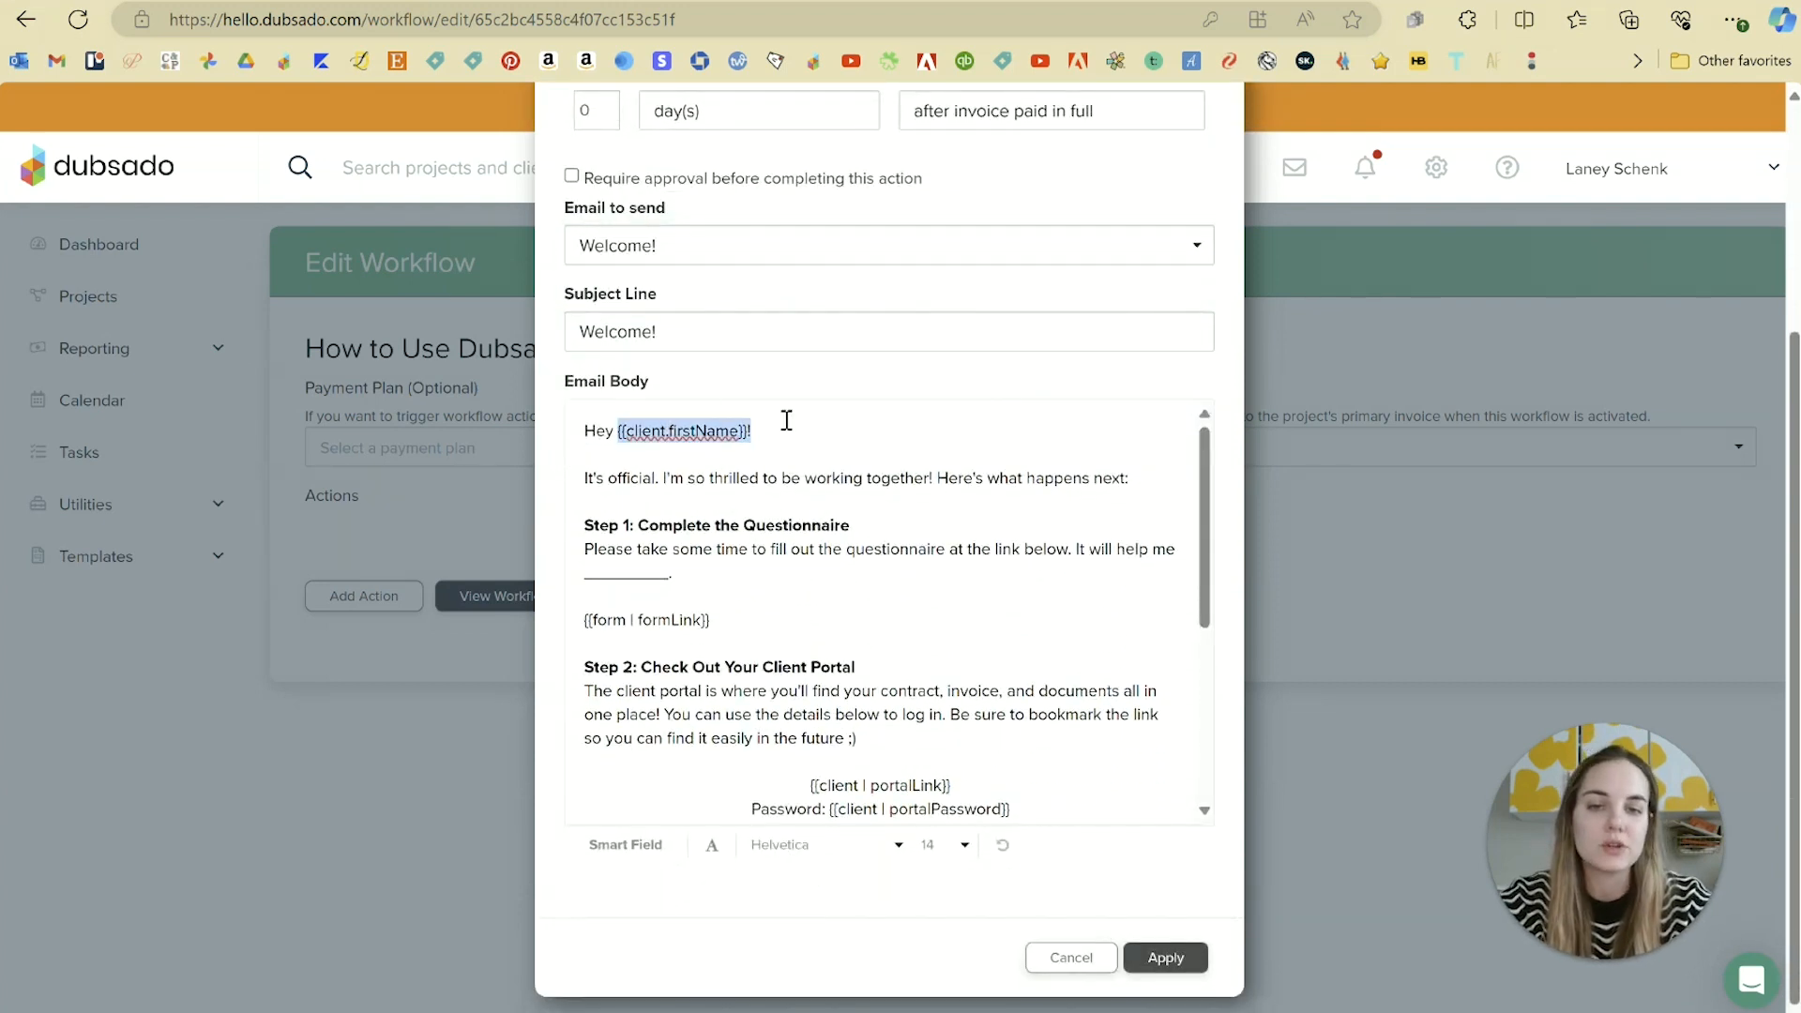
click(786, 420)
scroll(947, 523, down, 1)
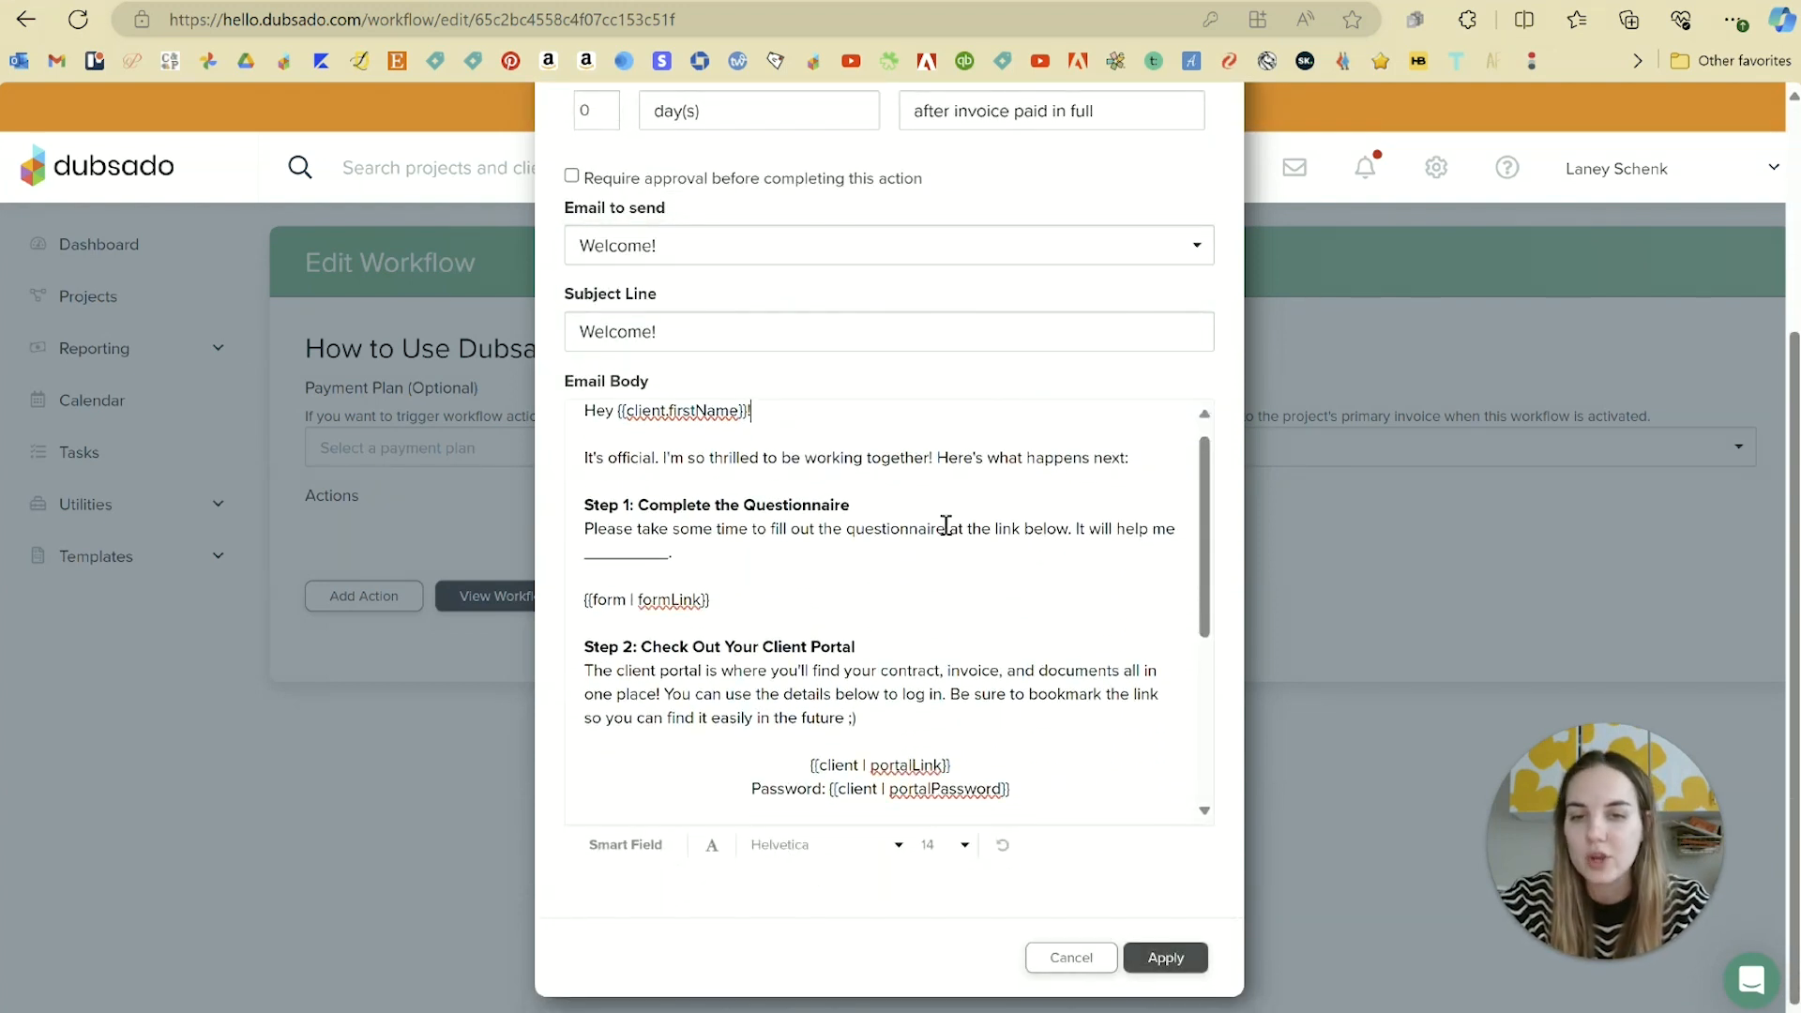
scroll(945, 525, up, 1)
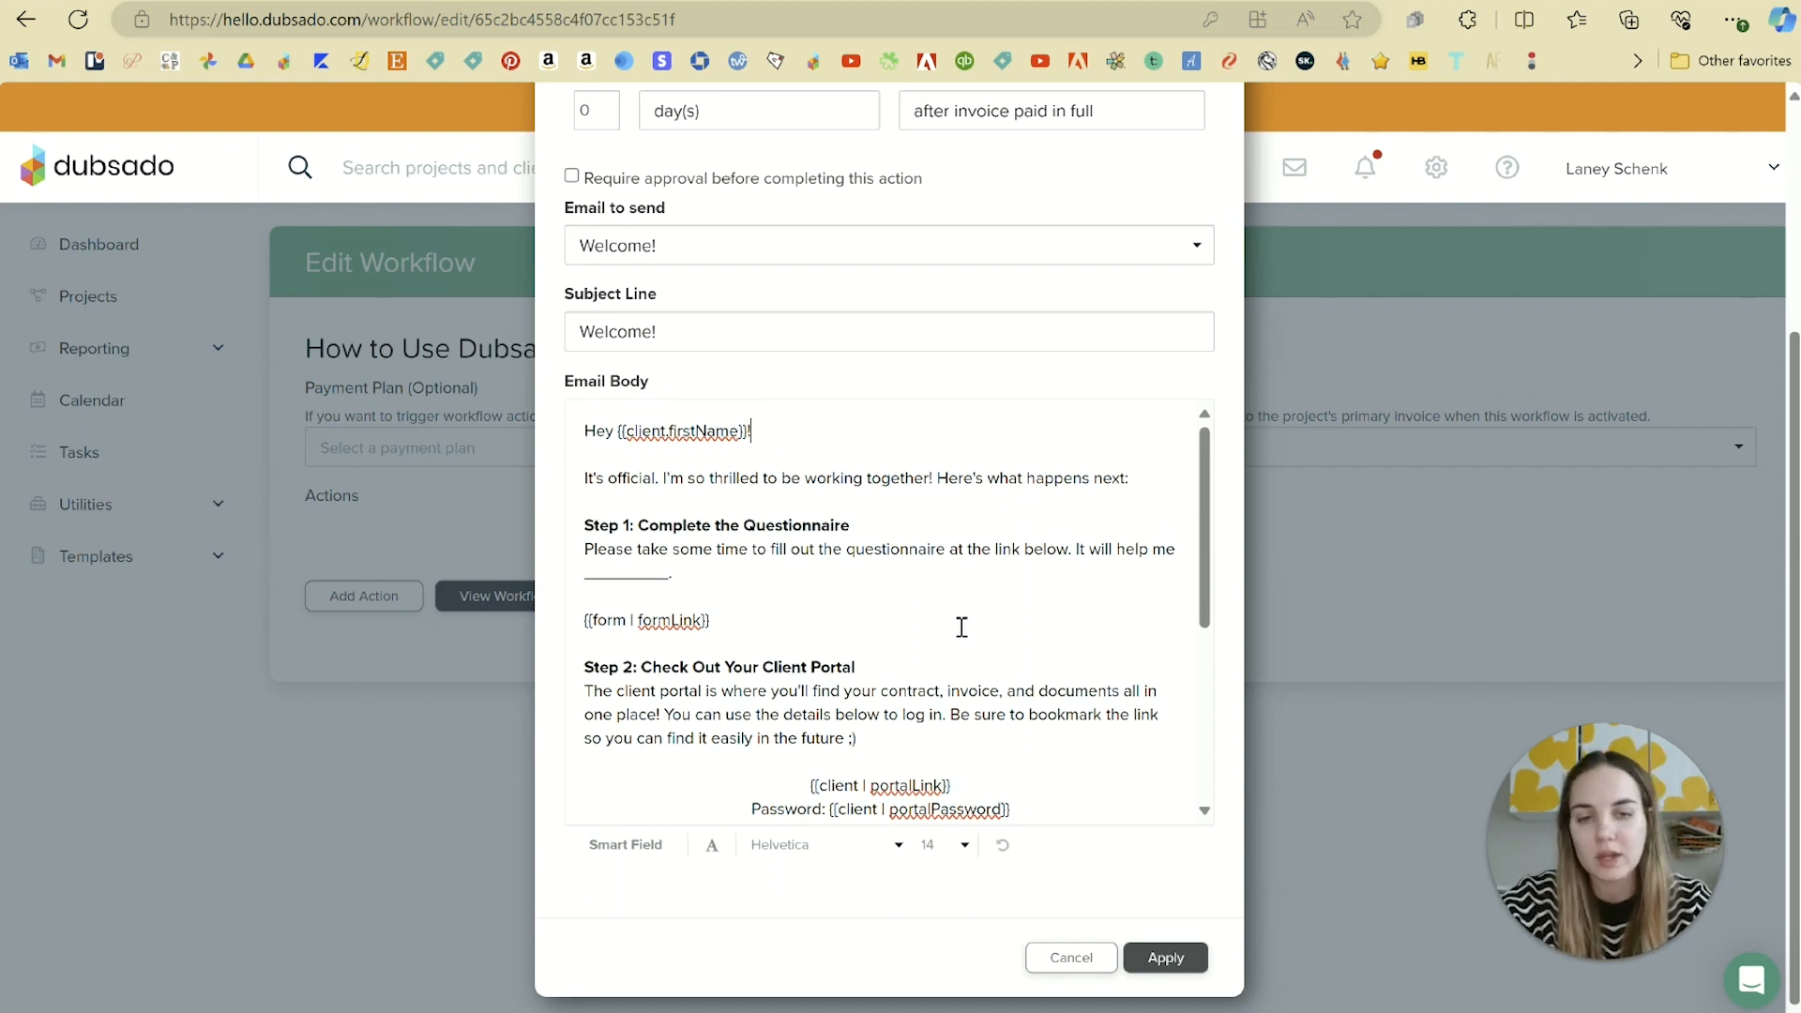
scroll(962, 626, down, 4)
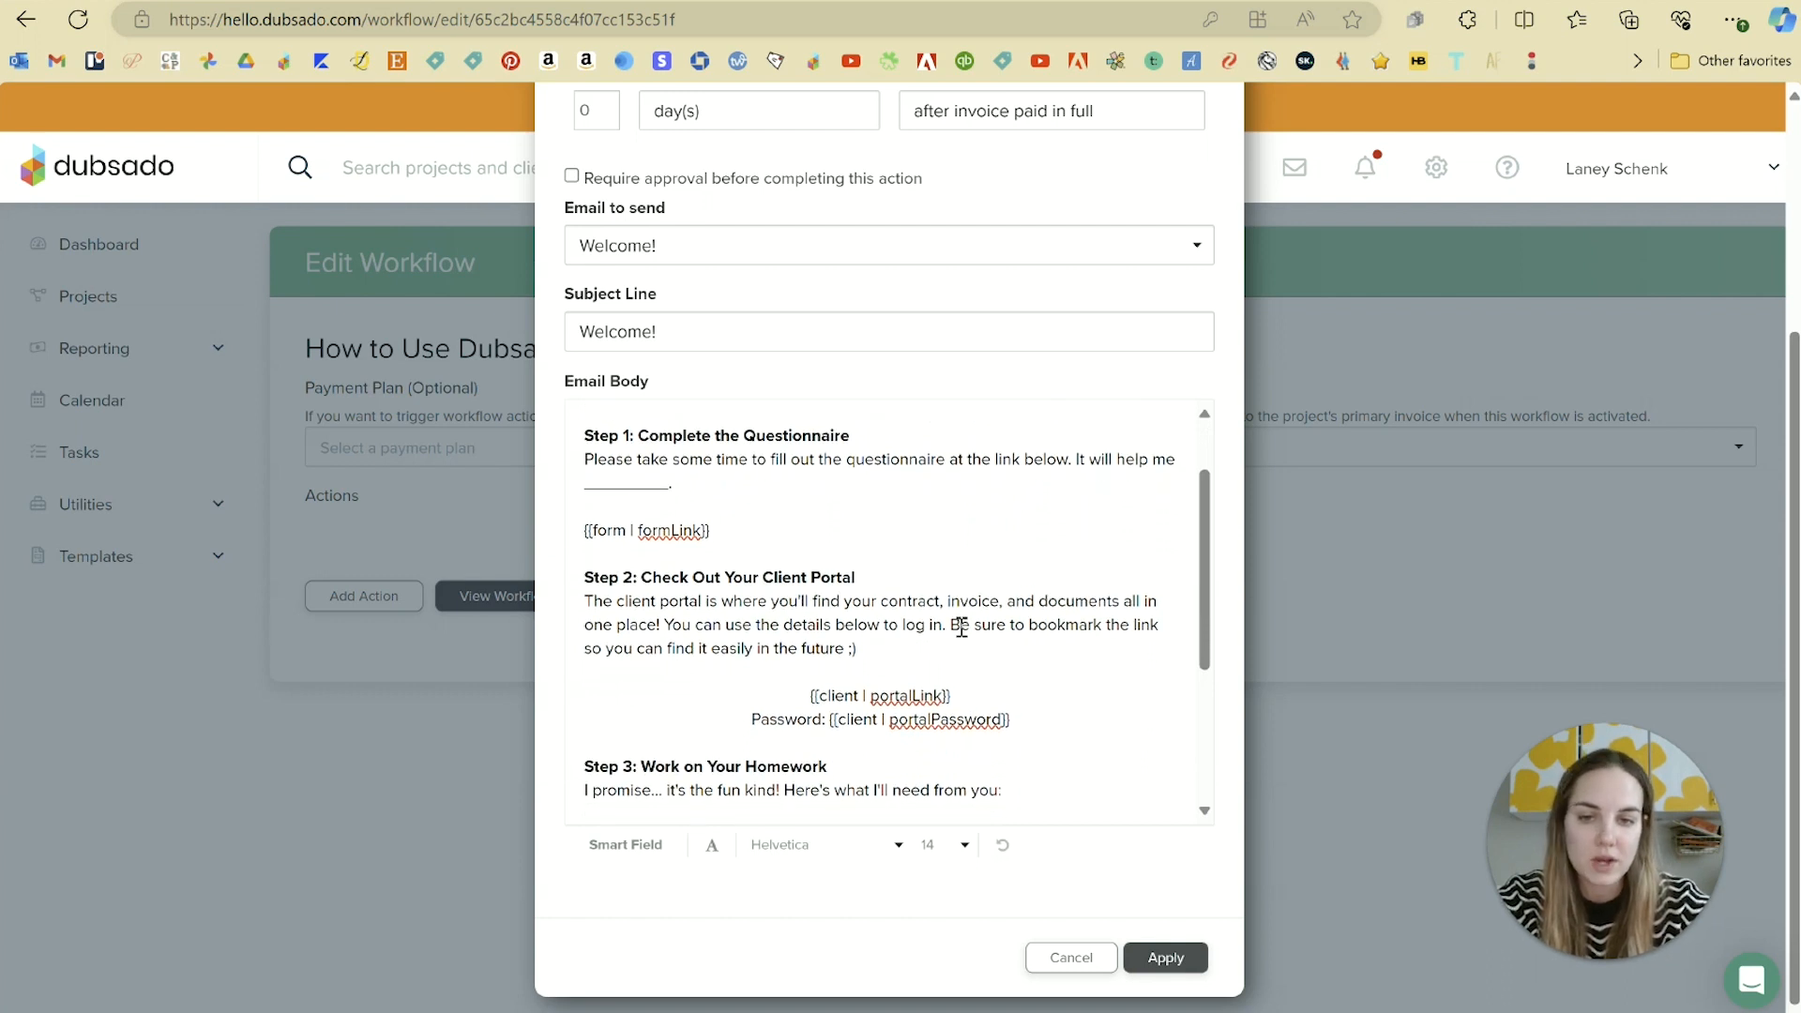
scroll(961, 627, down, 3)
scroll(961, 627, down, 3)
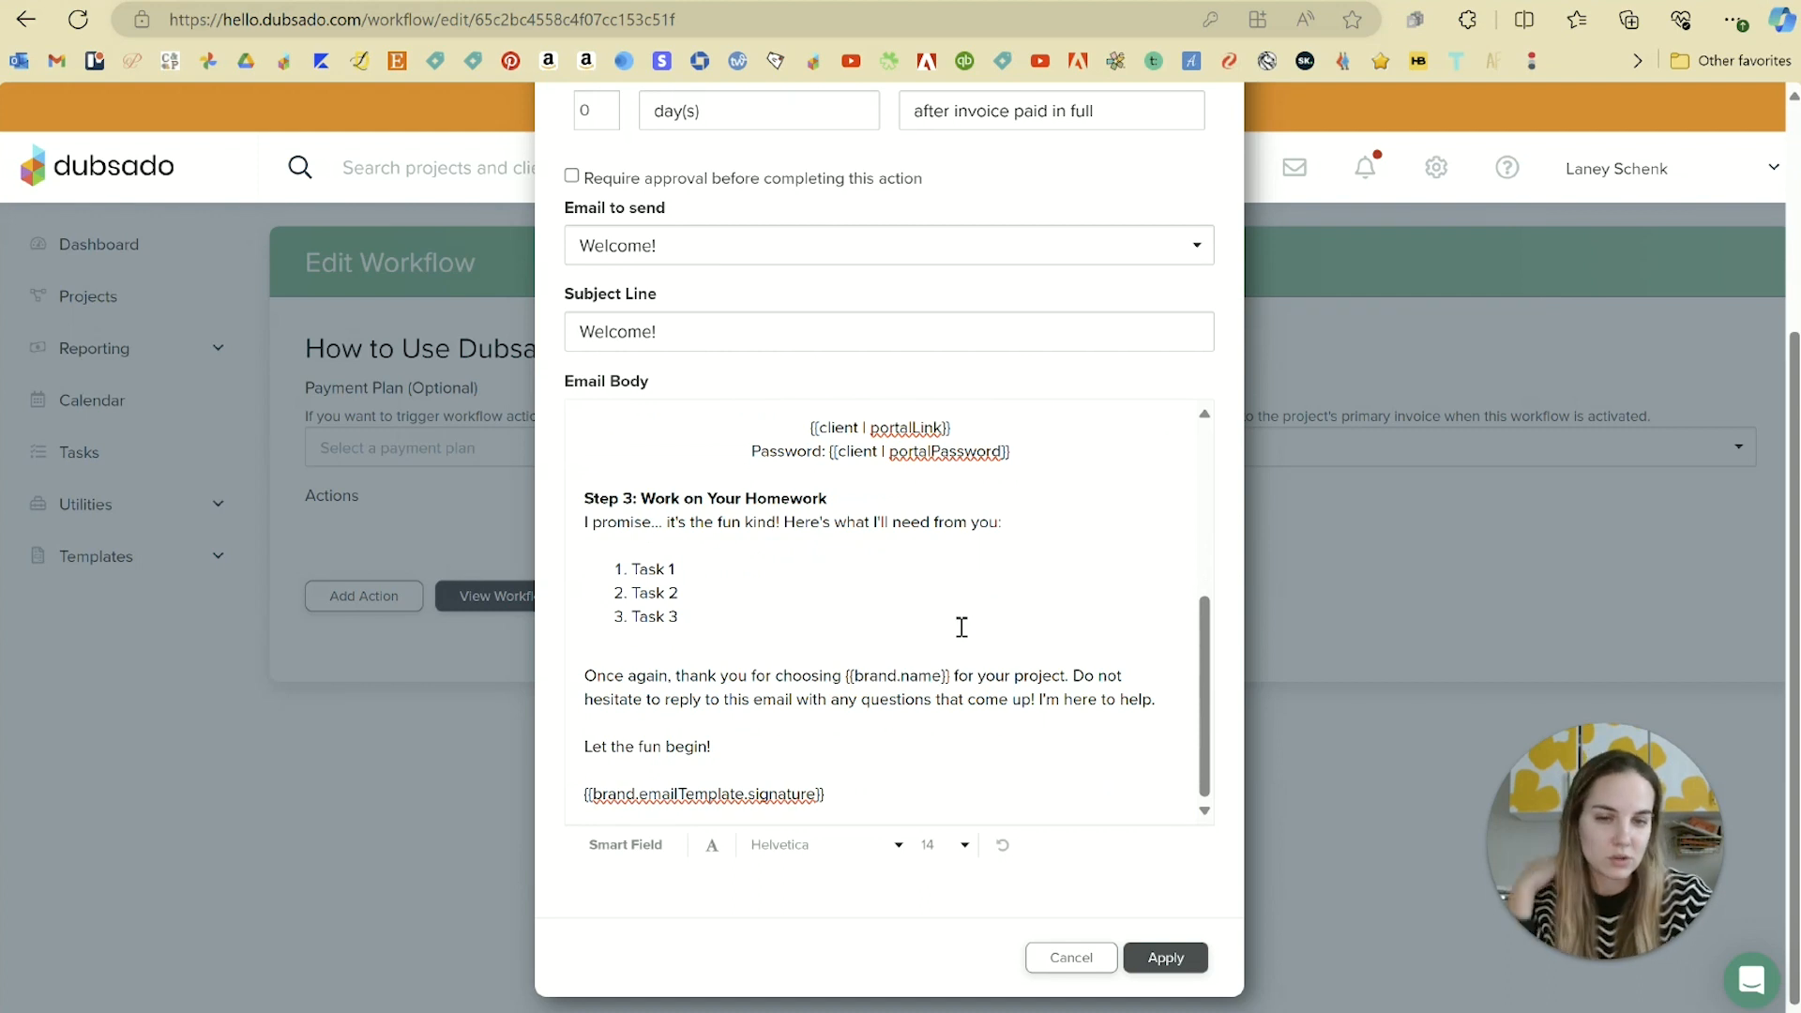
scroll(961, 627, up, 10)
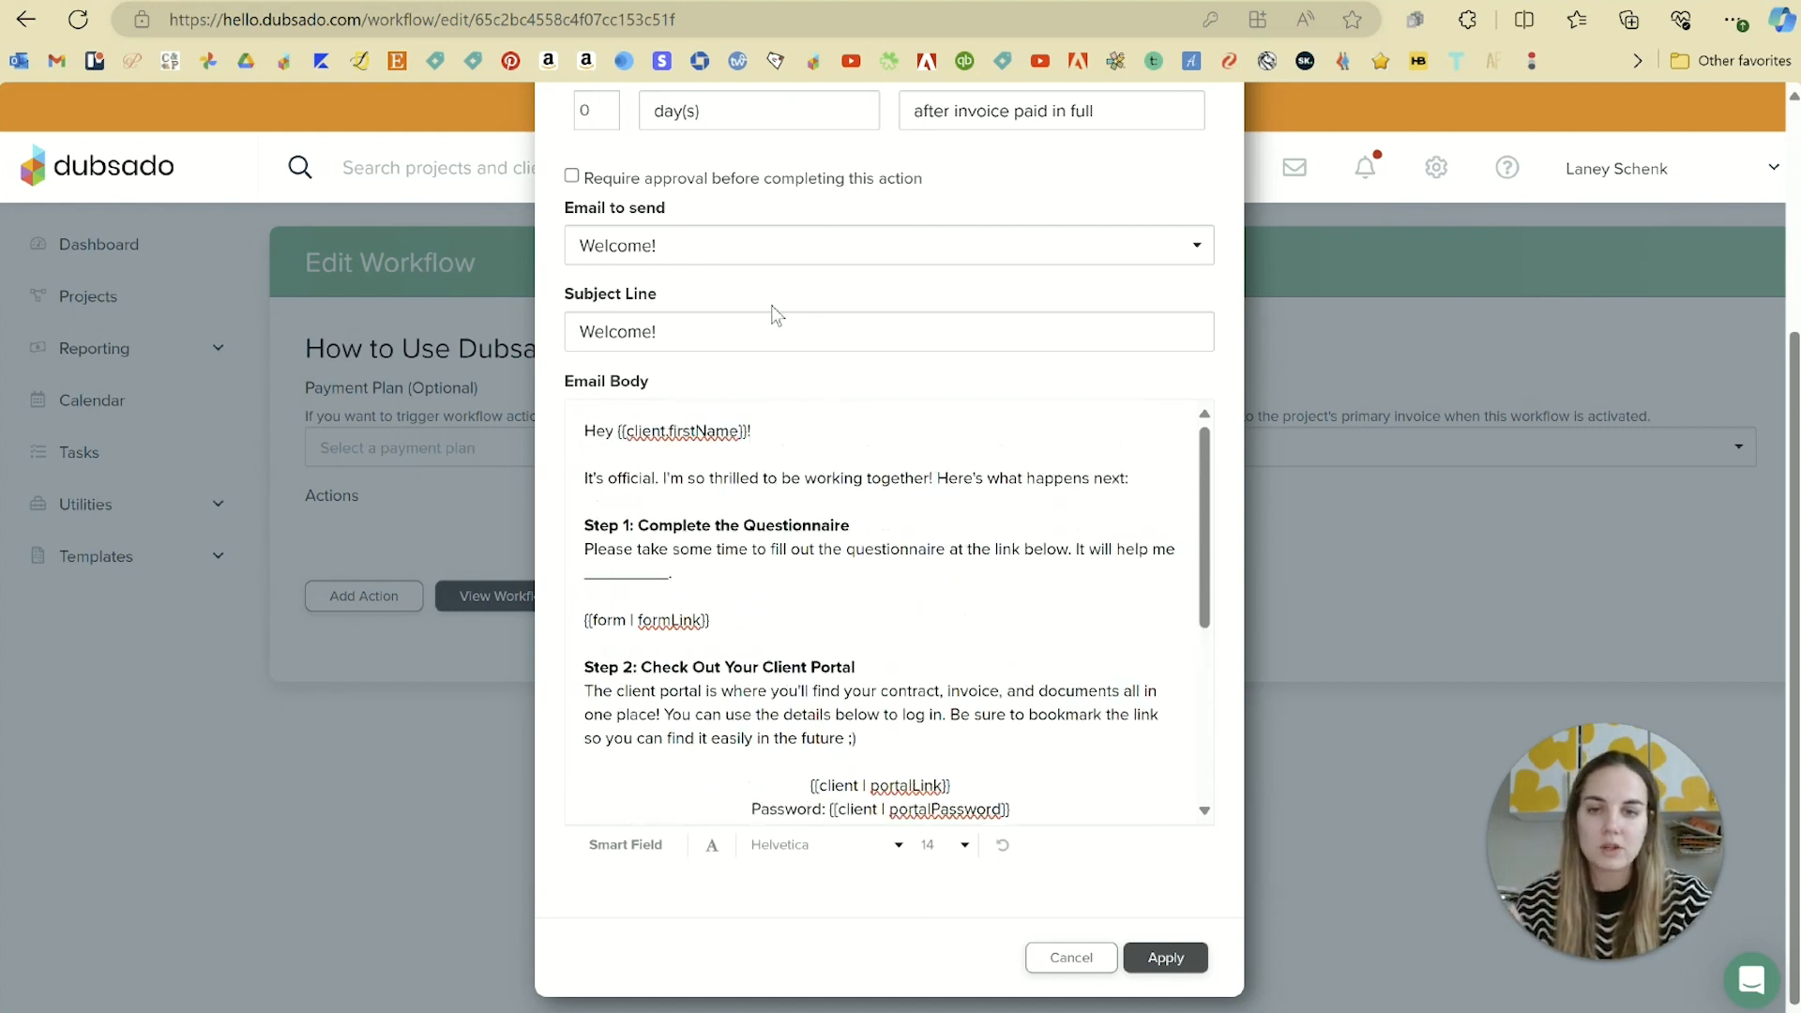
click(695, 246)
scroll(775, 309, up, 2)
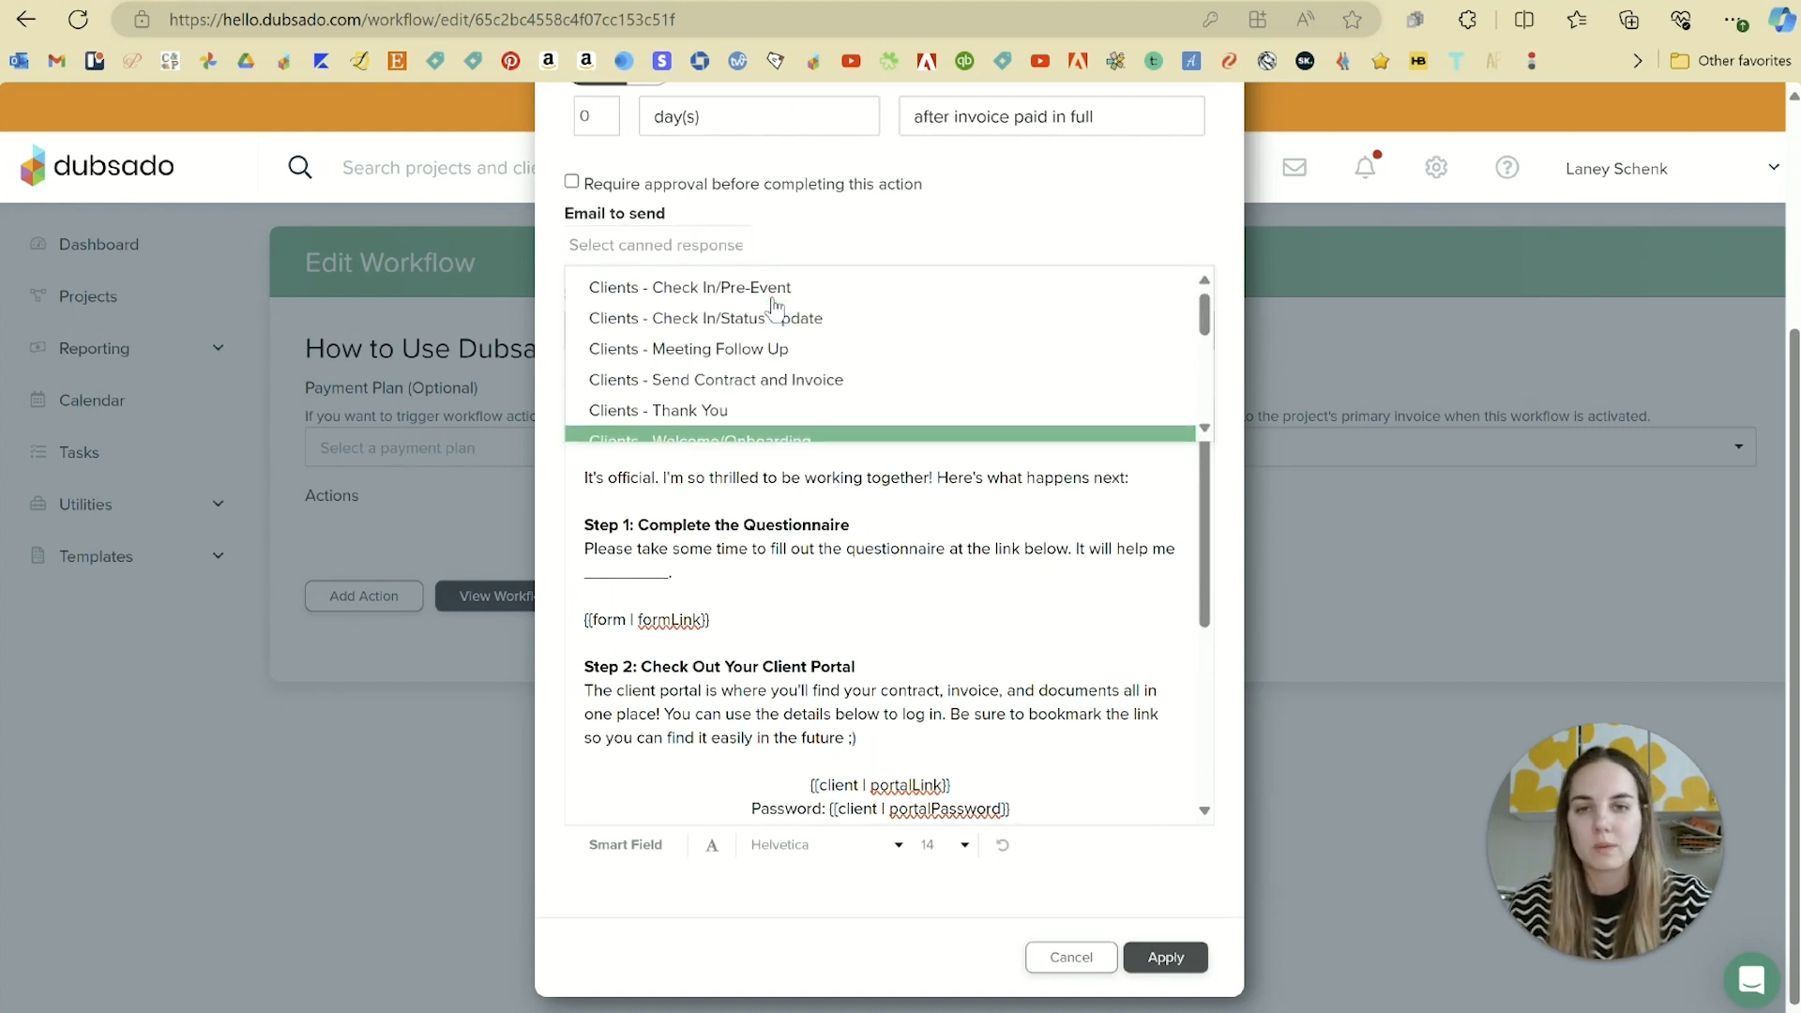
click(885, 235)
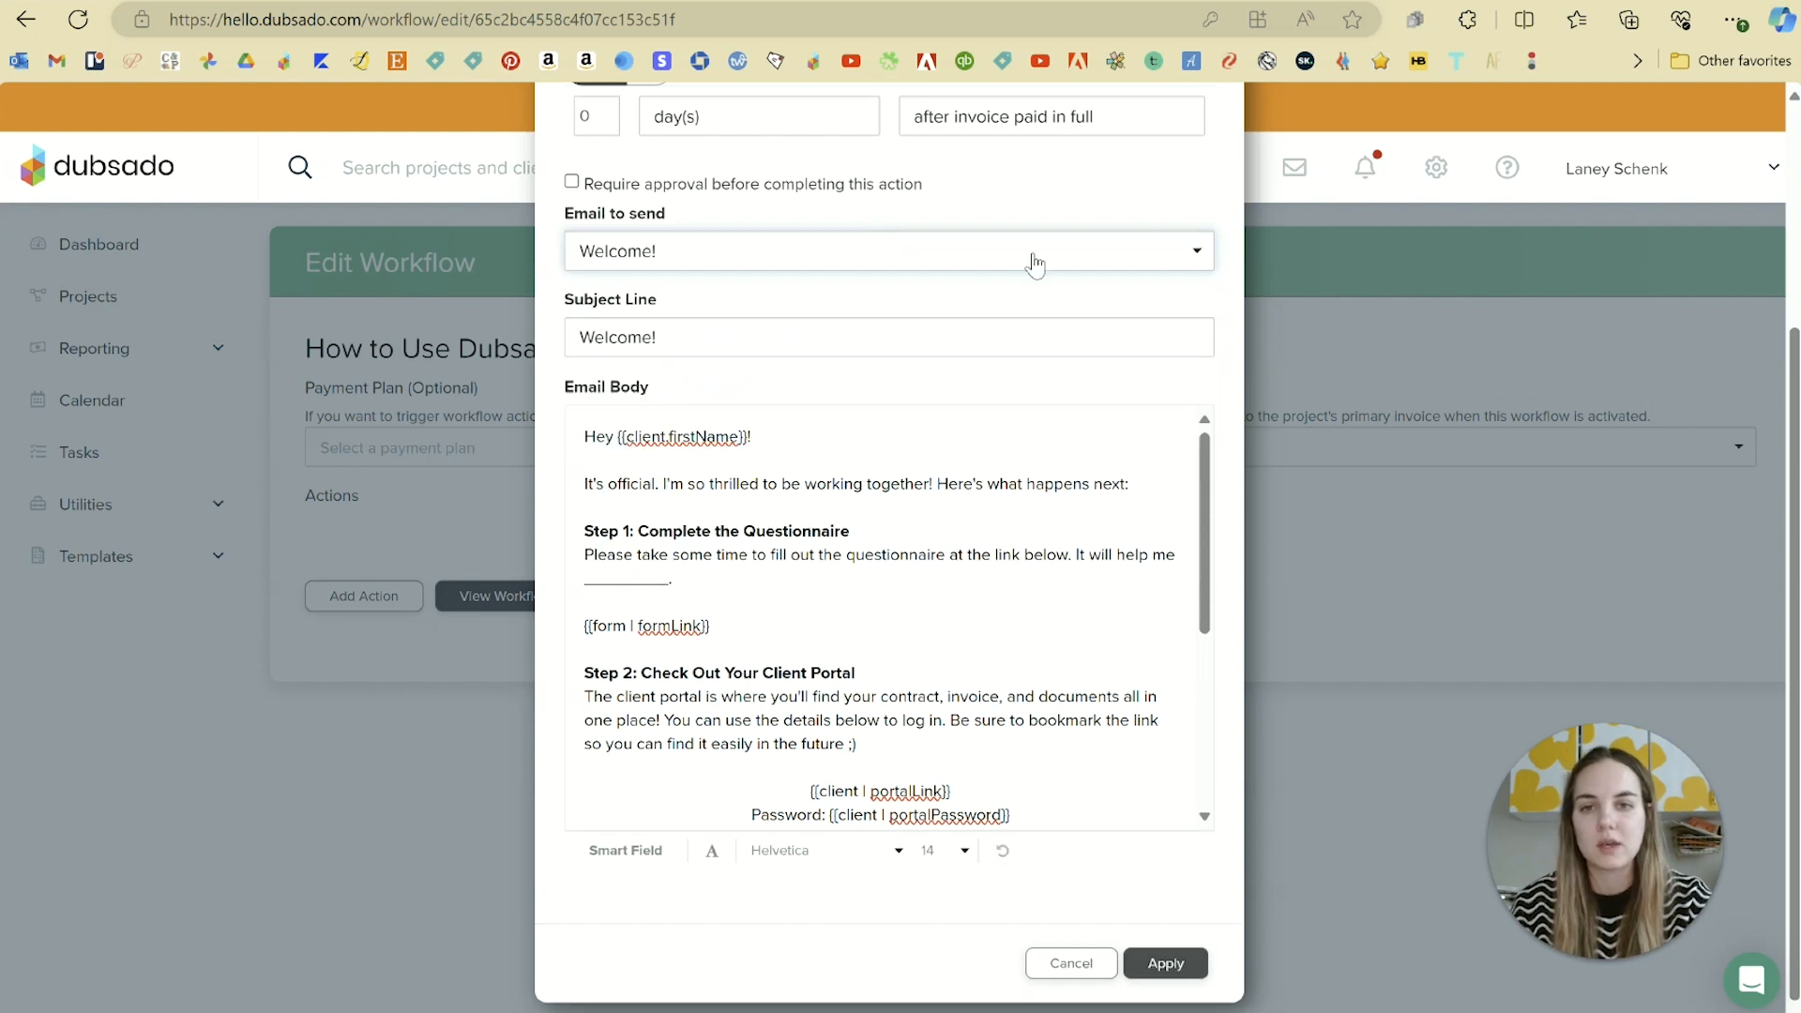
Delete the email body text between the client first-name greeting and the signature smart field
mouse_move(592, 474)
mouse_down()
mouse_move(801, 623)
mouse_move(1022, 924)
mouse_up()
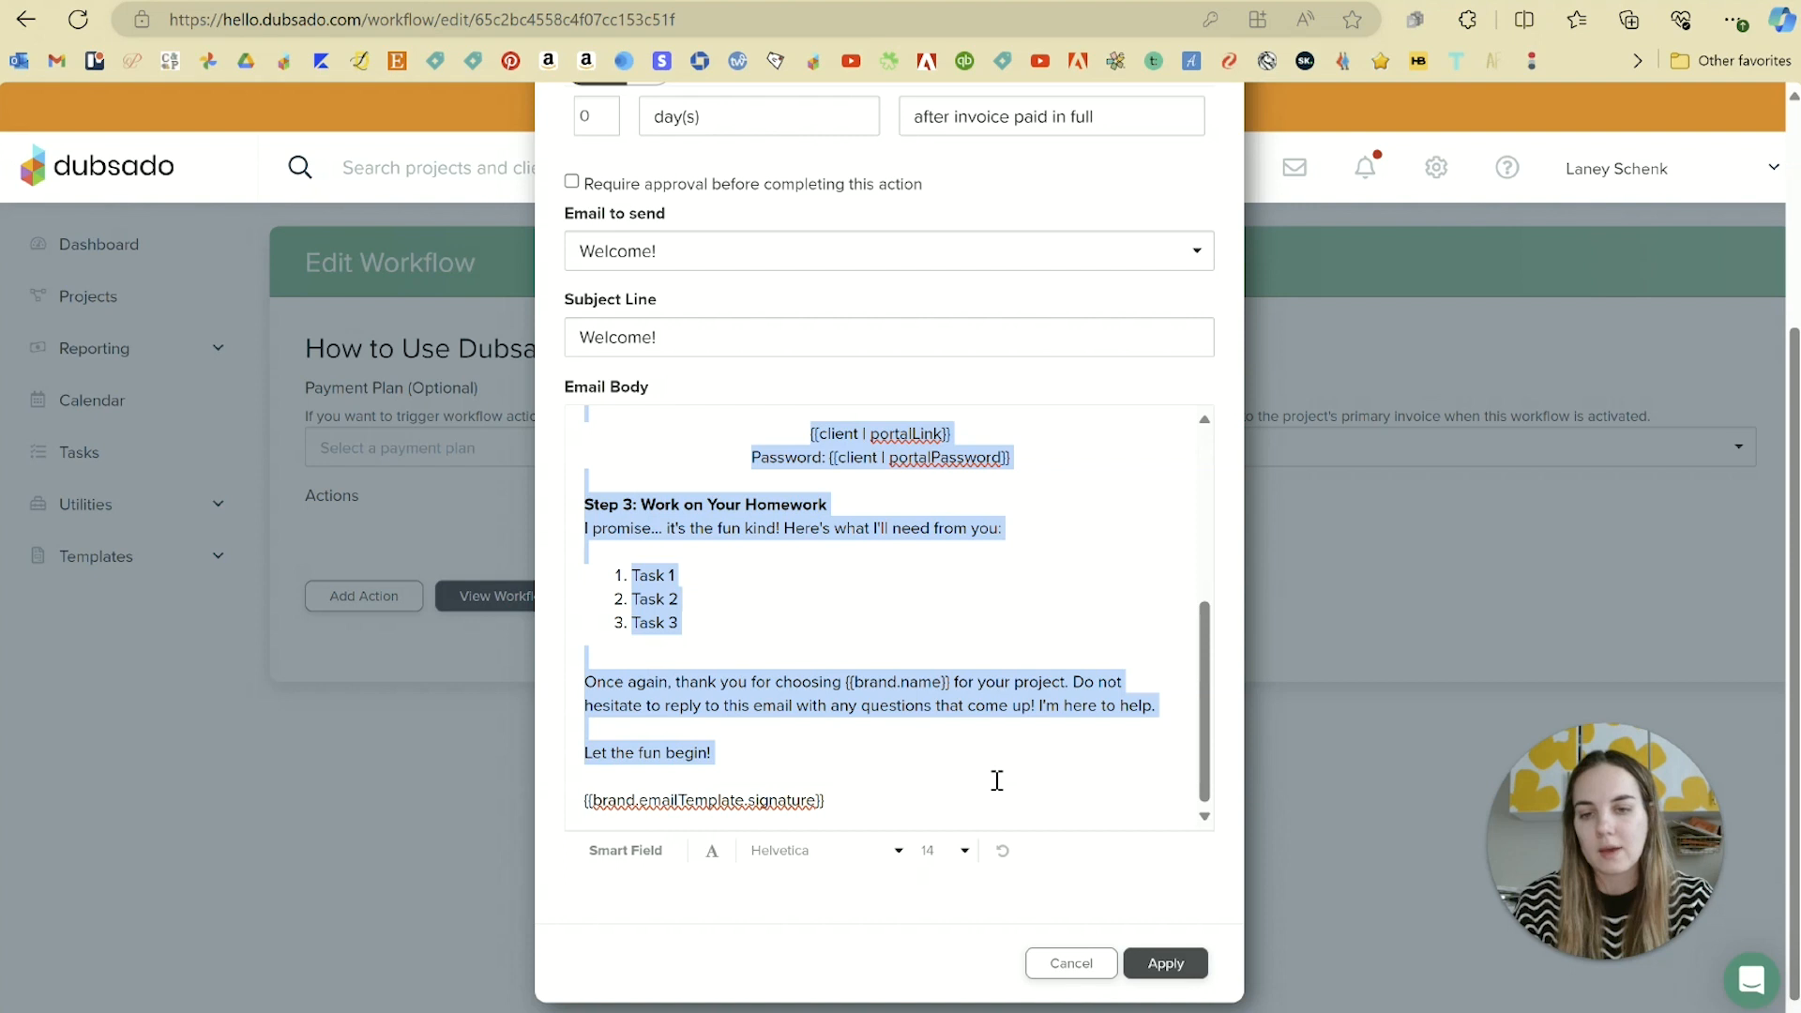
key(BackSpace)
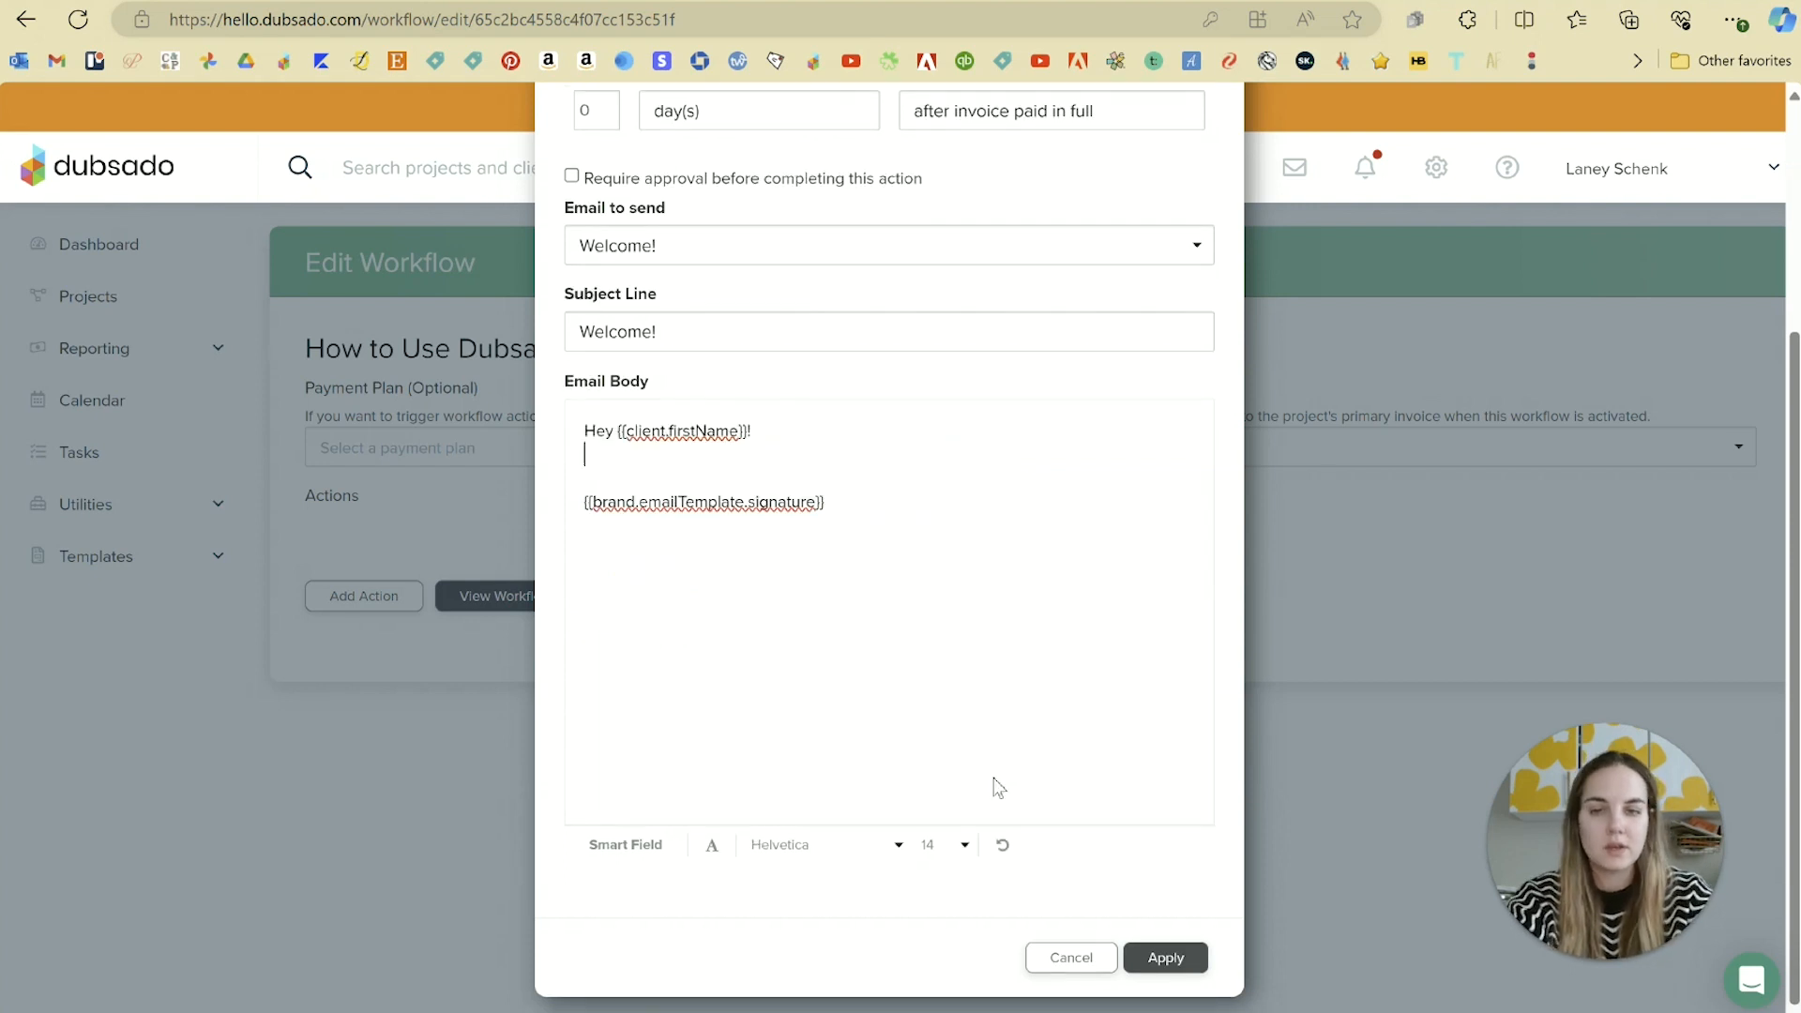
Write "Welcome to the Design by Laney family! Thanks for taking care of the paperwork." as the paragraph below the greeting
key(Return)
text(Welcome to the Design by Laney family! Thanks for taking care of )
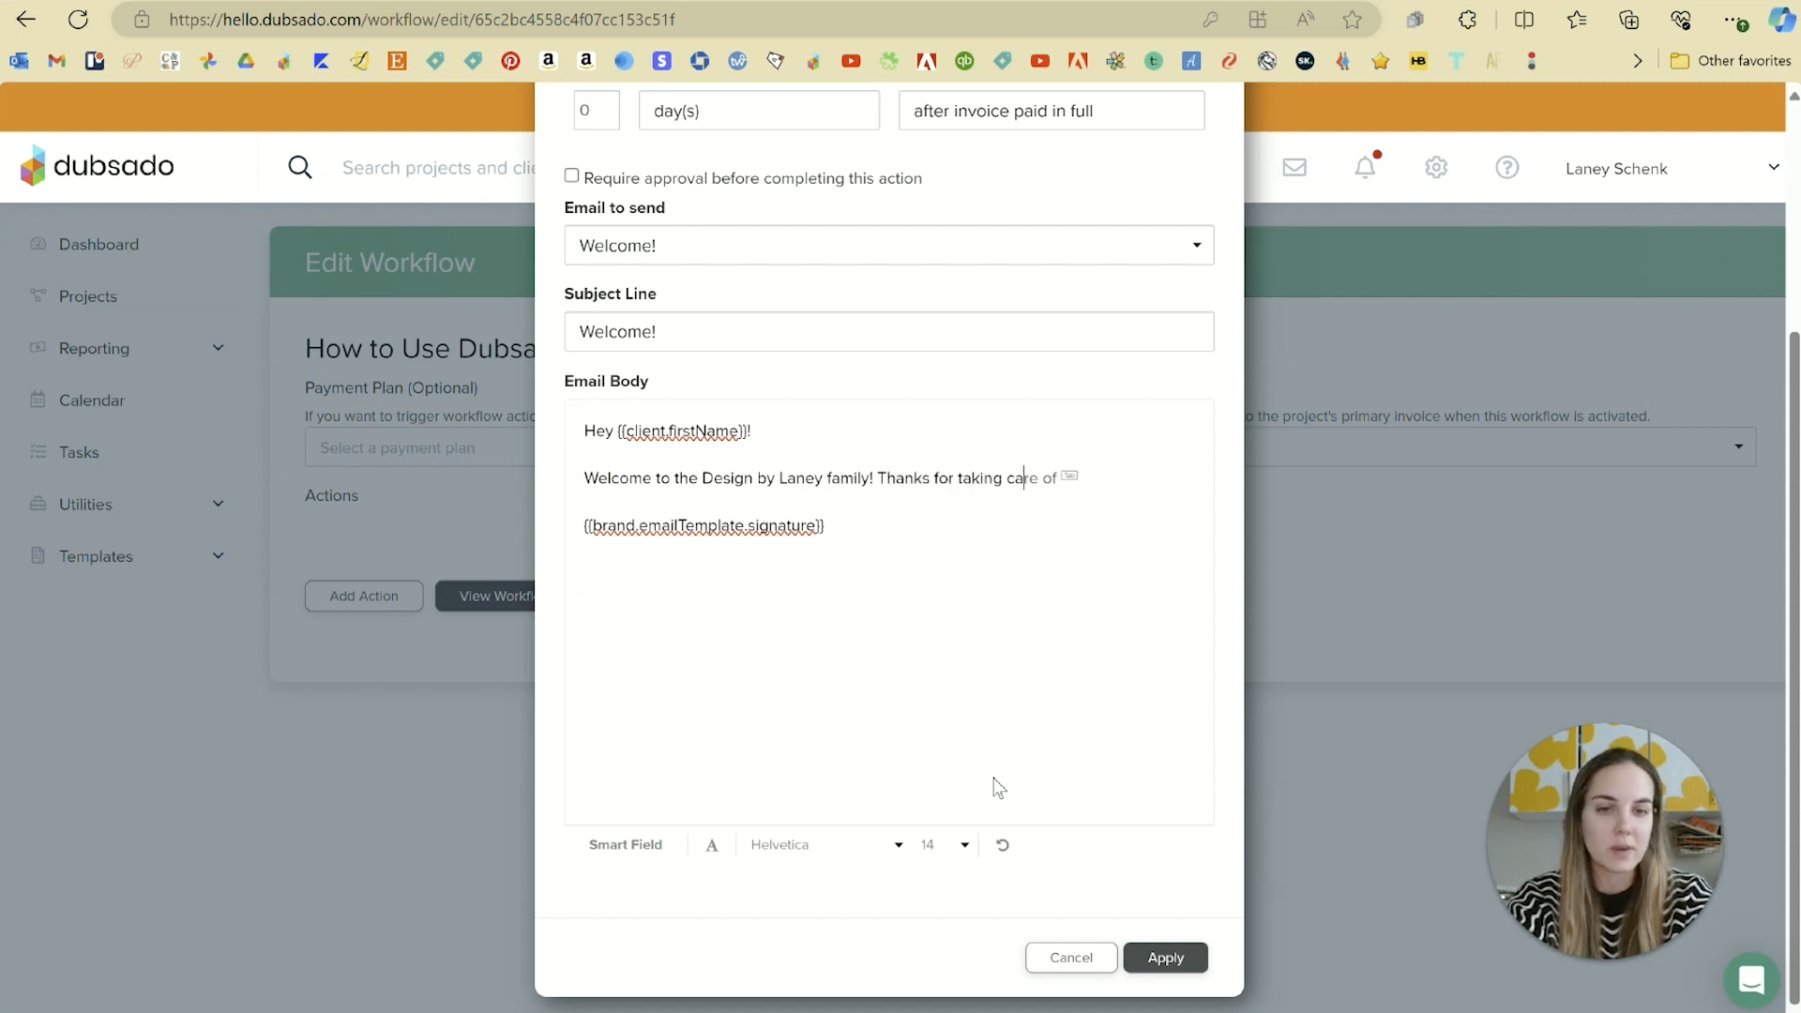
text(the paperwork.)
key(Return)
key(Return)
Add a paragraph announcing the first-proofs questionnaire and handy resources, followed by a dashed list: Addressing Etiquette, Wedding Invitation Wording Etiquette, Address Template
text(Next up, I'll send you a questionnaire to gather all the little details for your first round of proofs. Here are a few resources that might come in handy:)
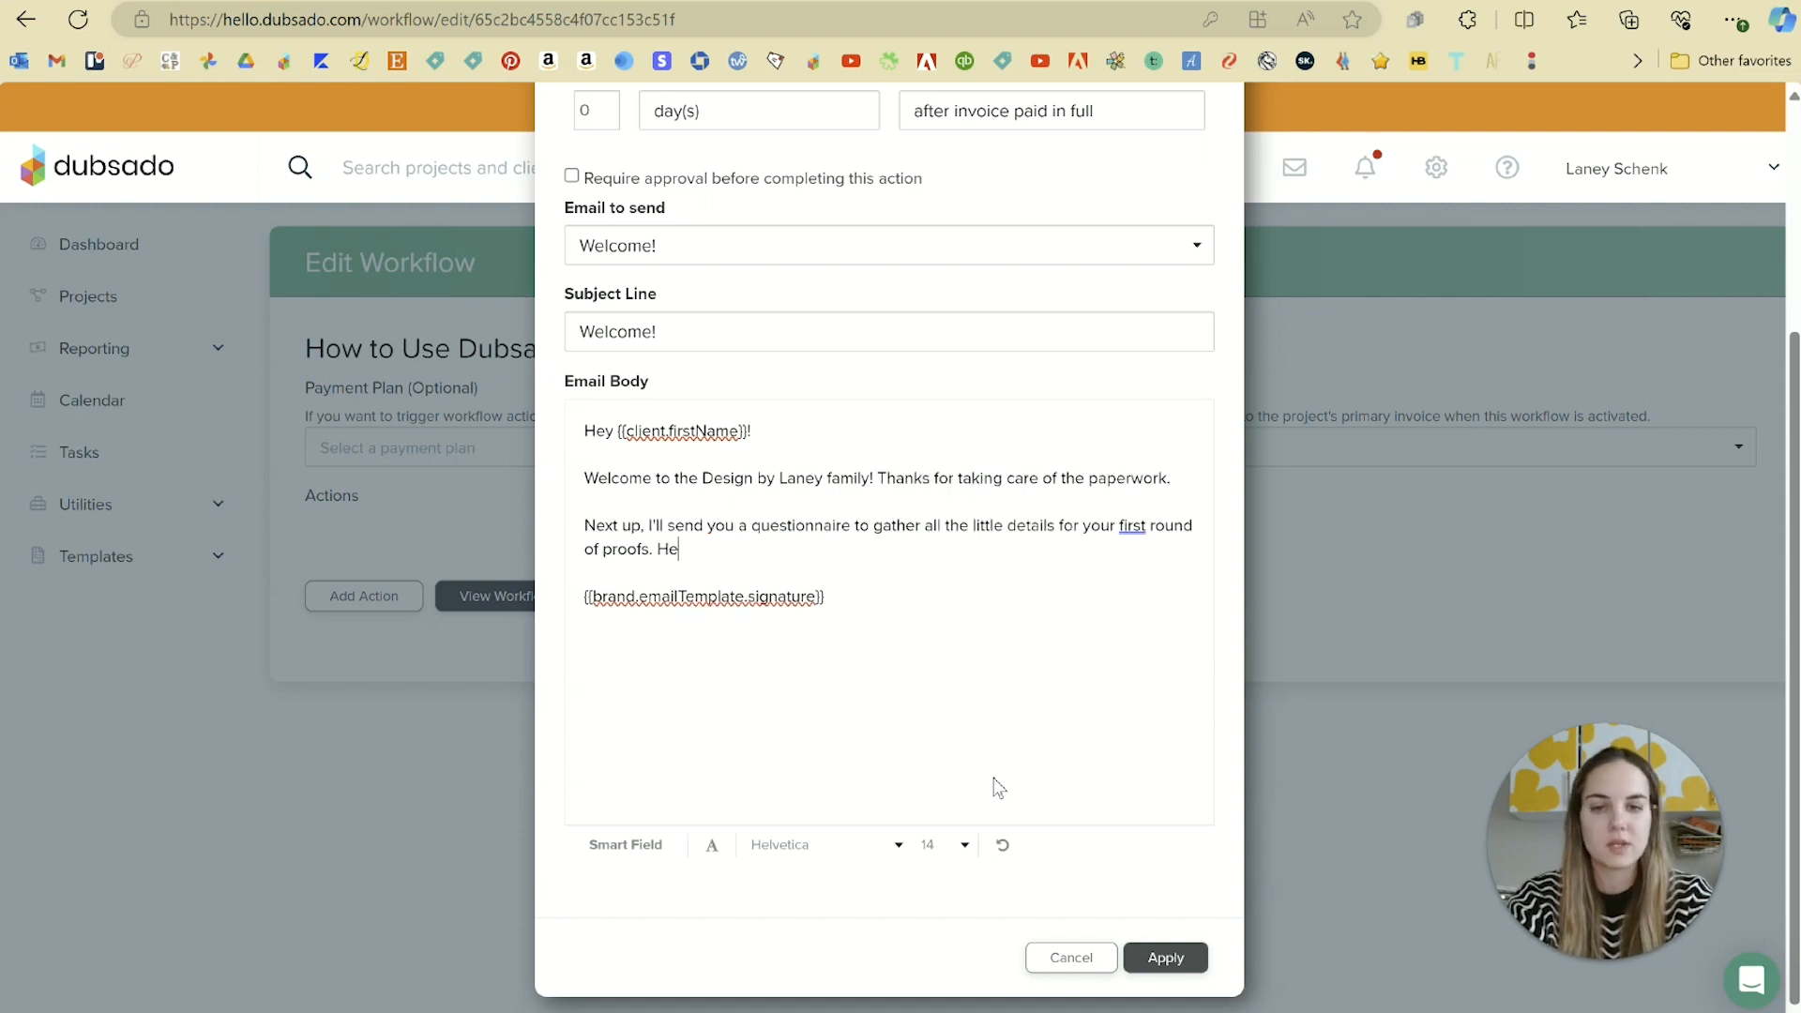
key(Return)
key(Return)
text(-Addressing Etiquette)
key(Return)
text(-Wedding Invitation Wording Etiquette)
key(Return)
text(-Address Template)
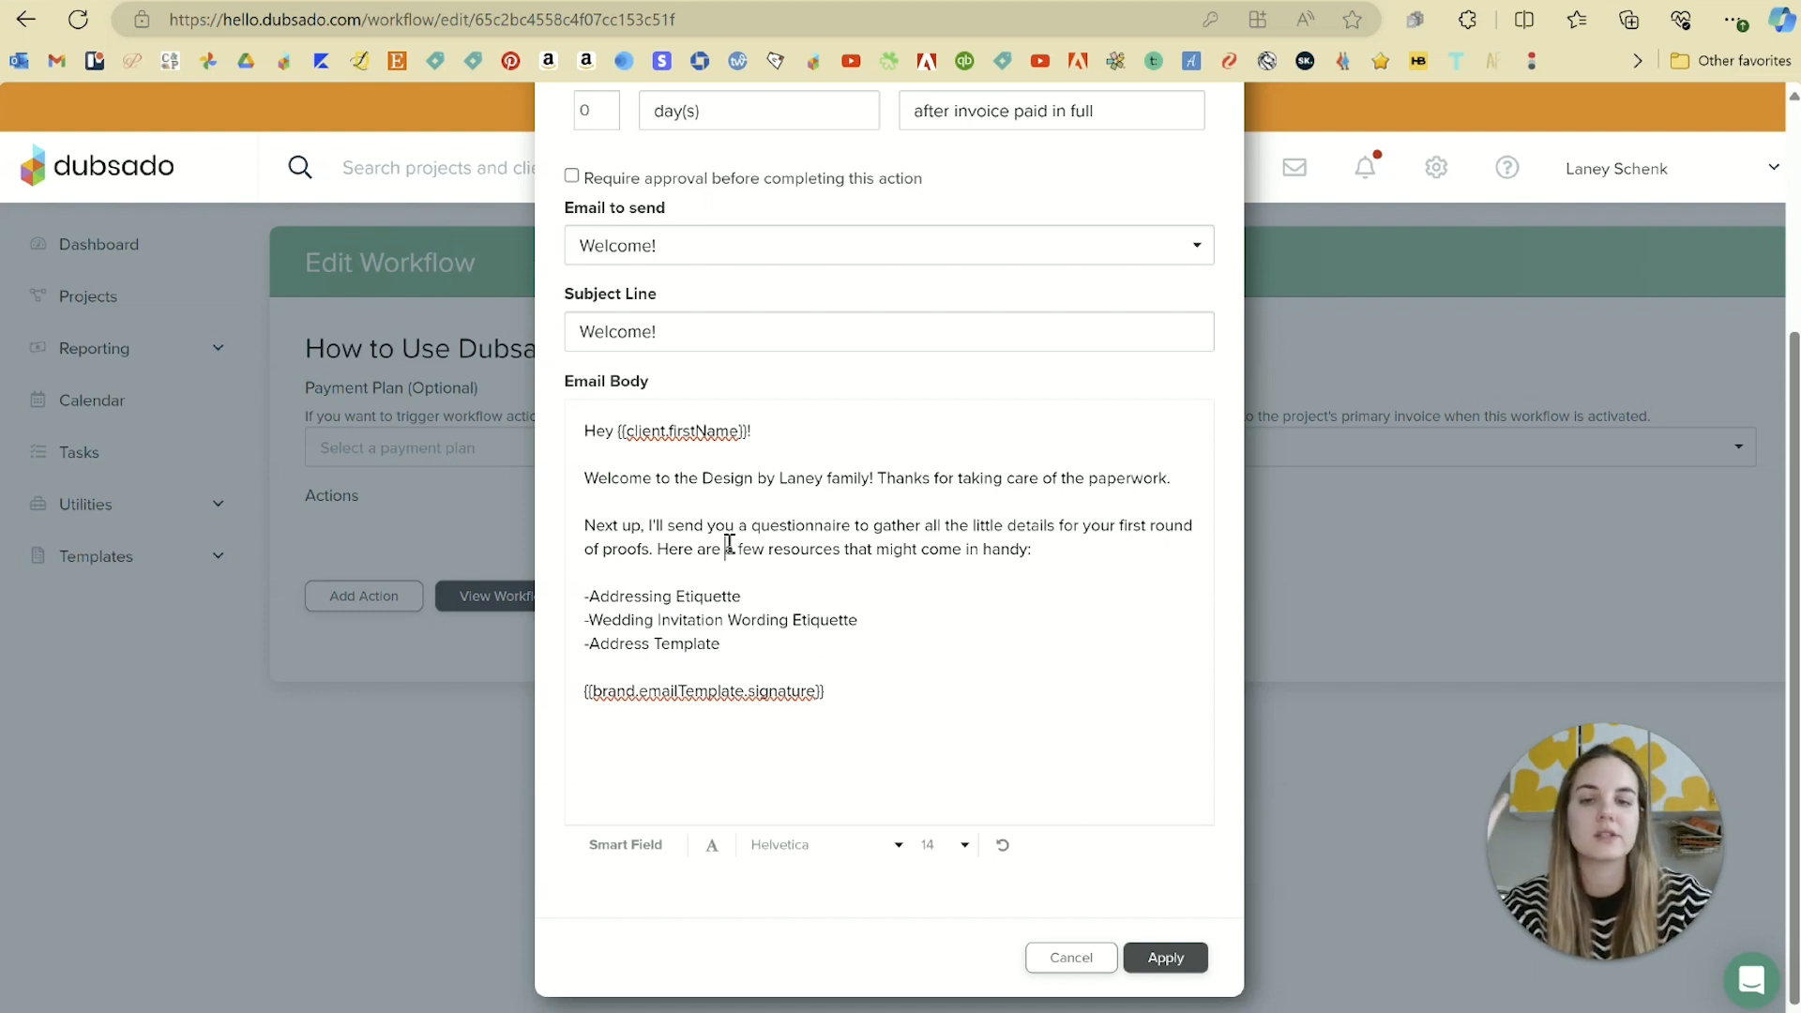
triple_click(729, 544)
drag(729, 545, 760, 648)
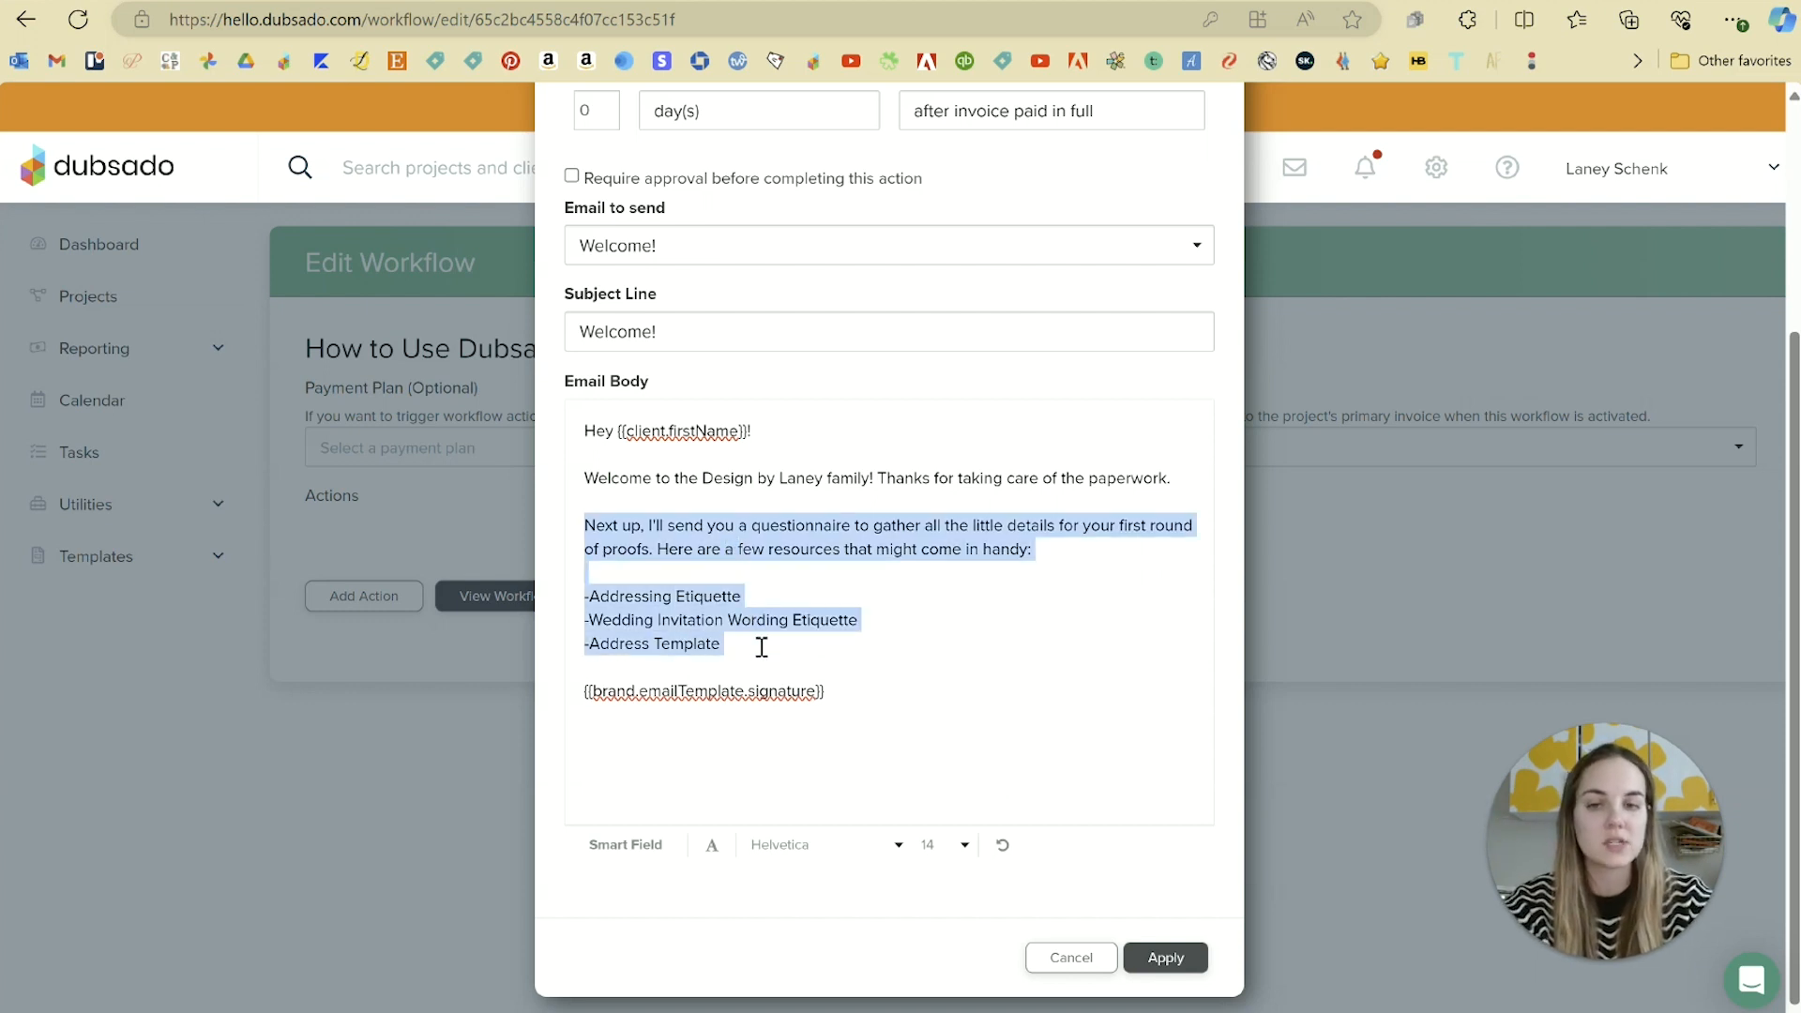
click(762, 647)
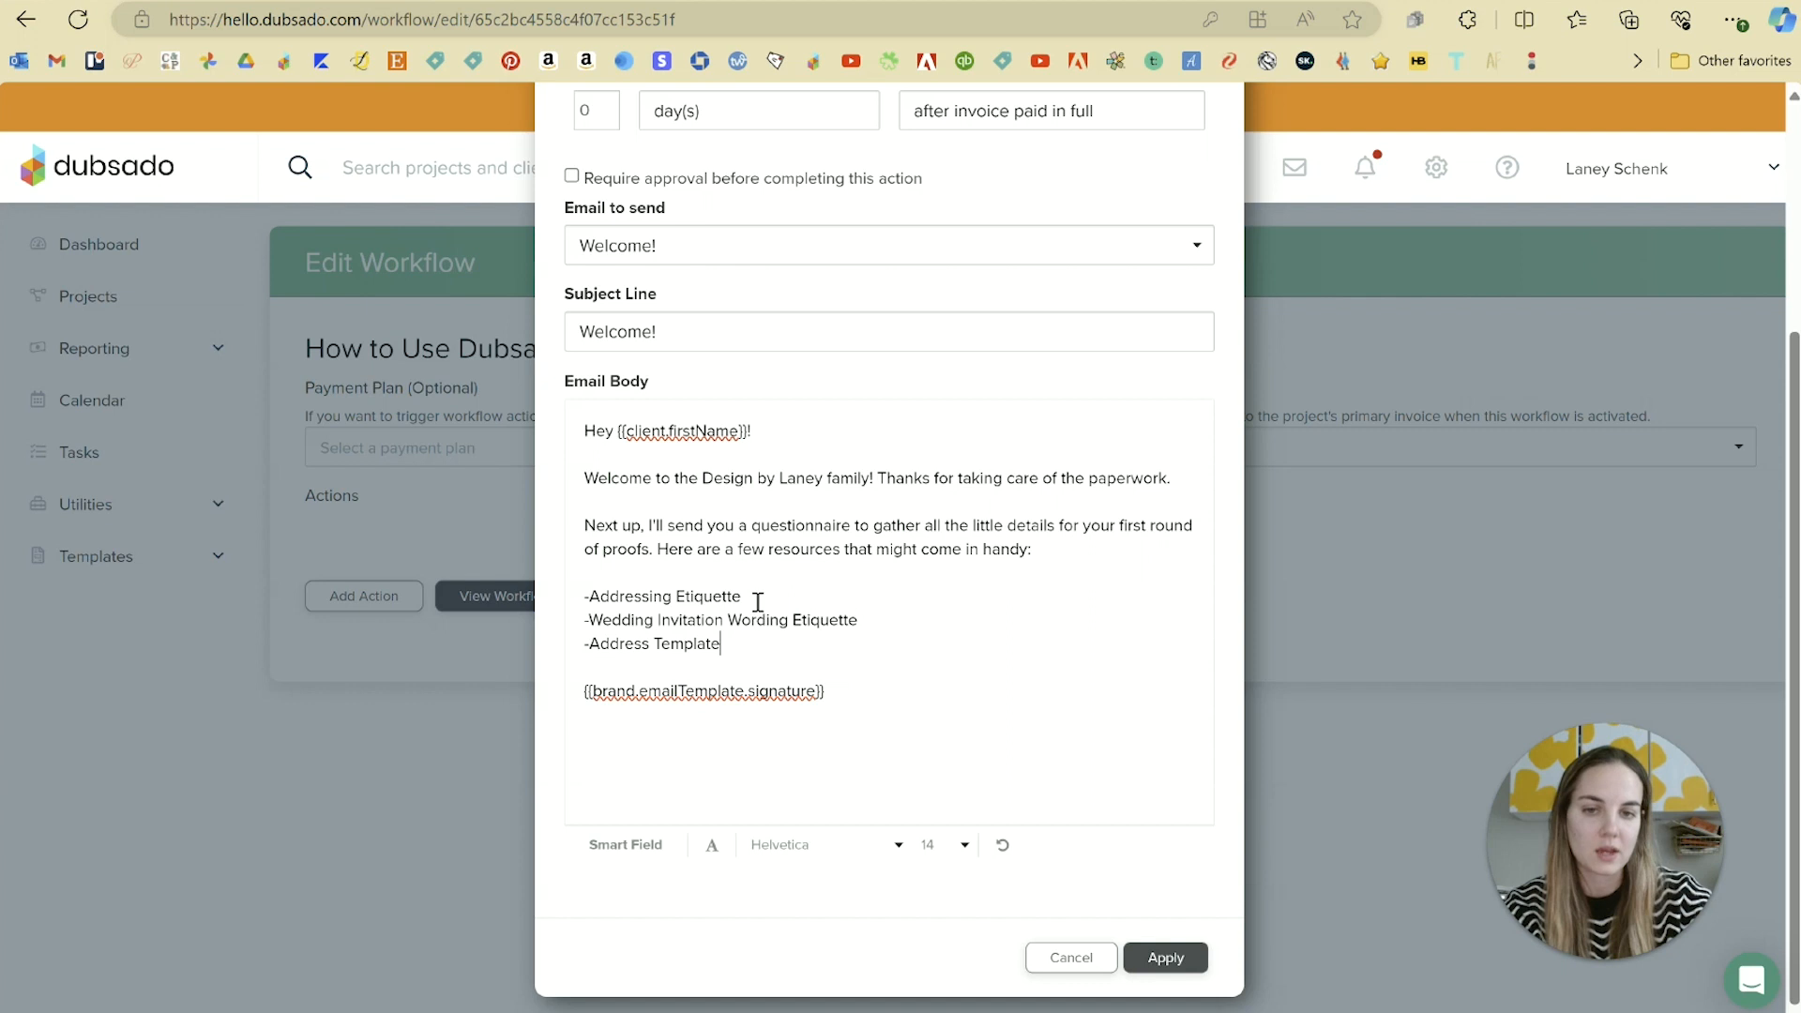
drag(741, 597, 596, 605)
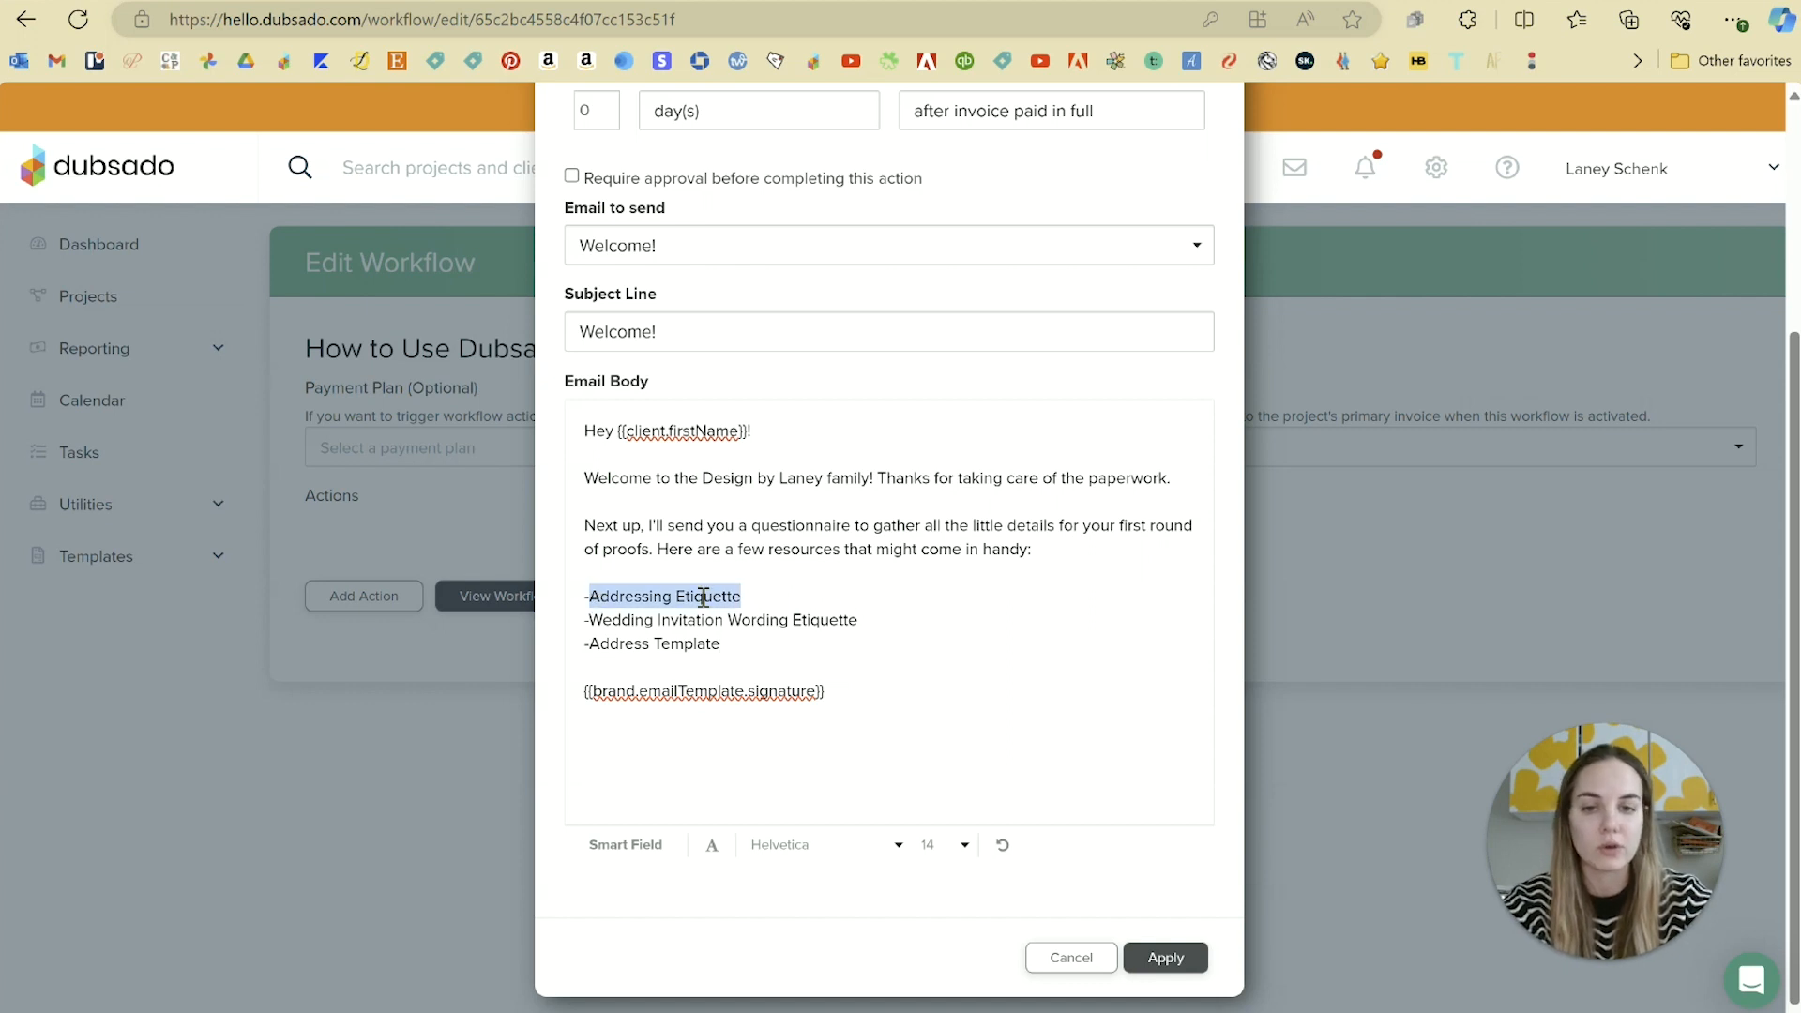
click(712, 844)
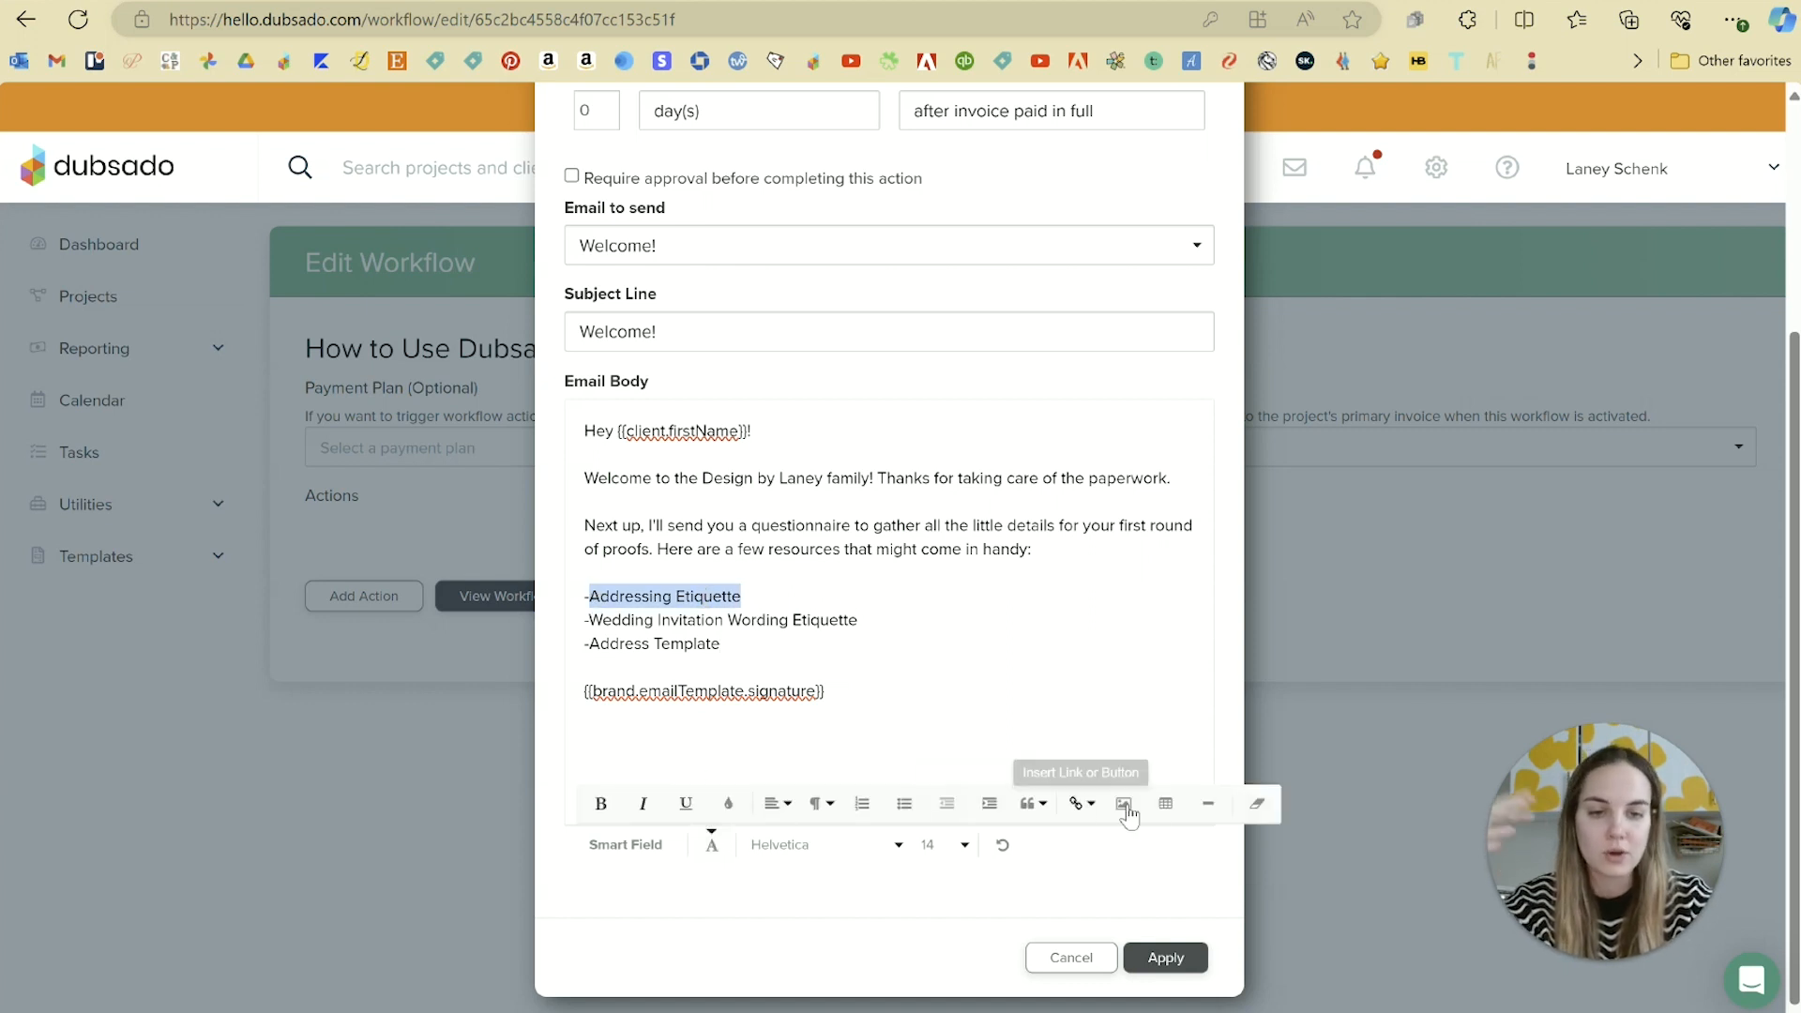
click(1086, 805)
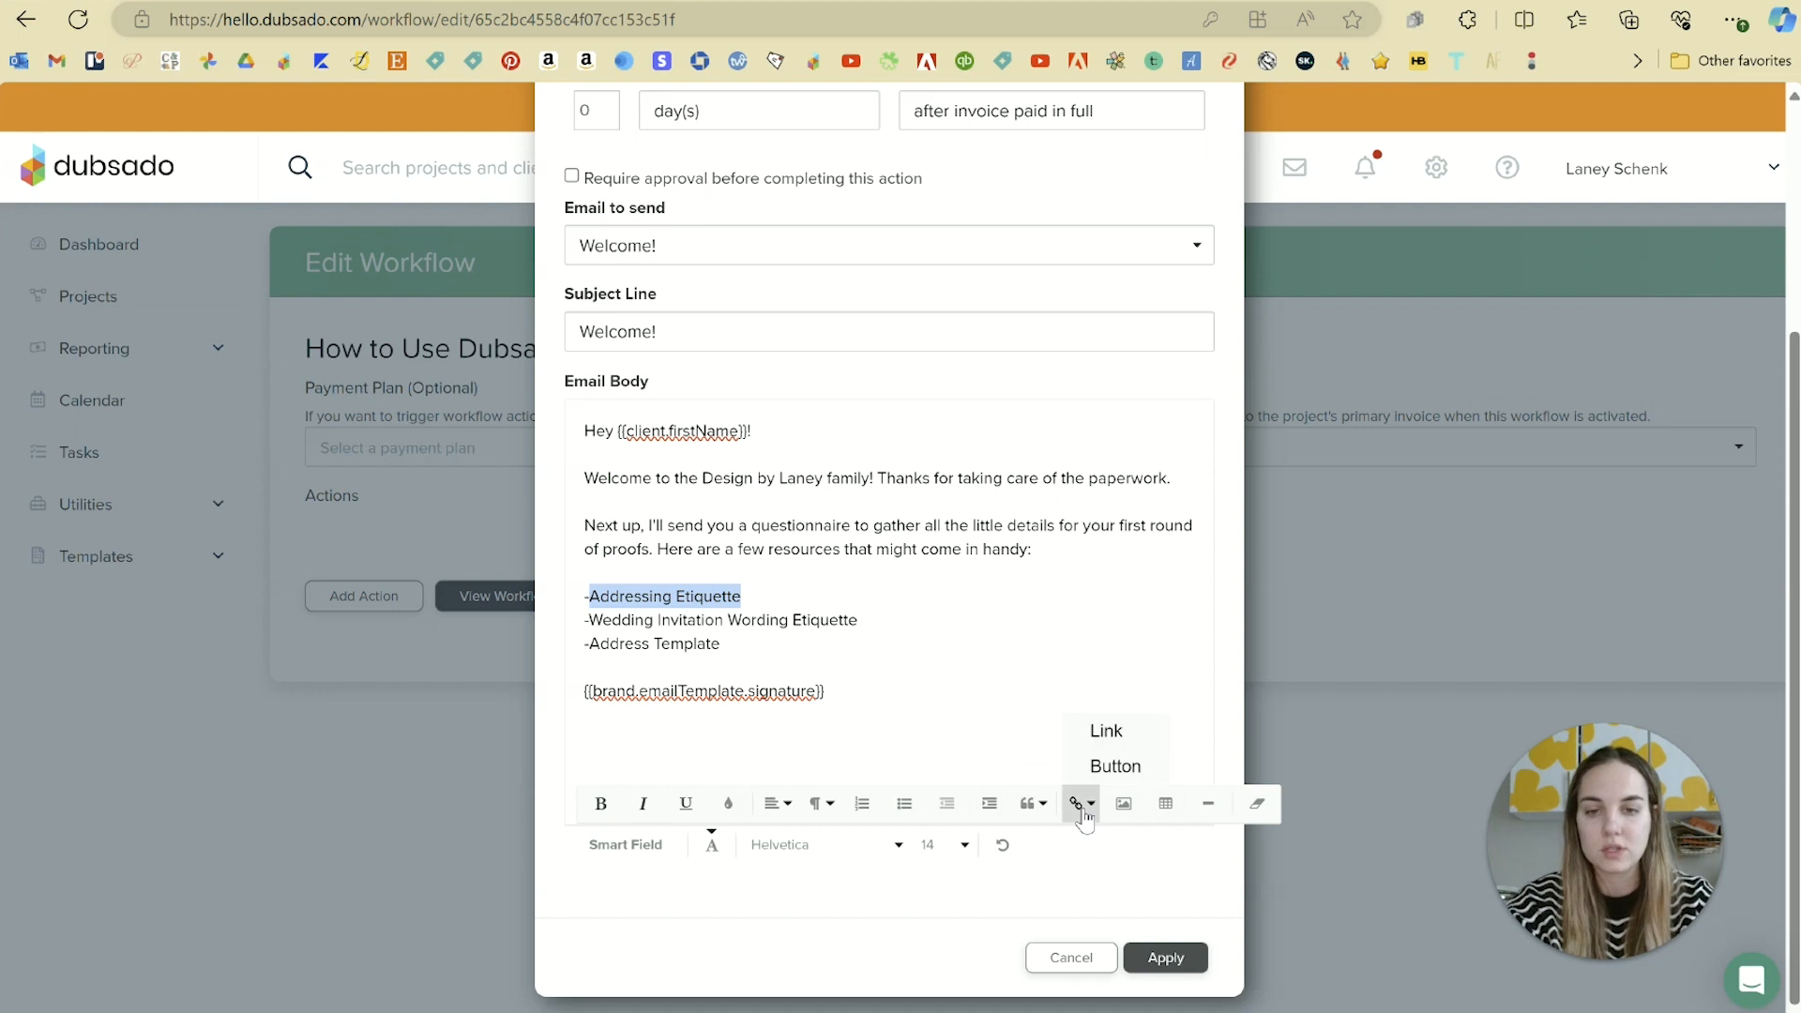
click(1104, 733)
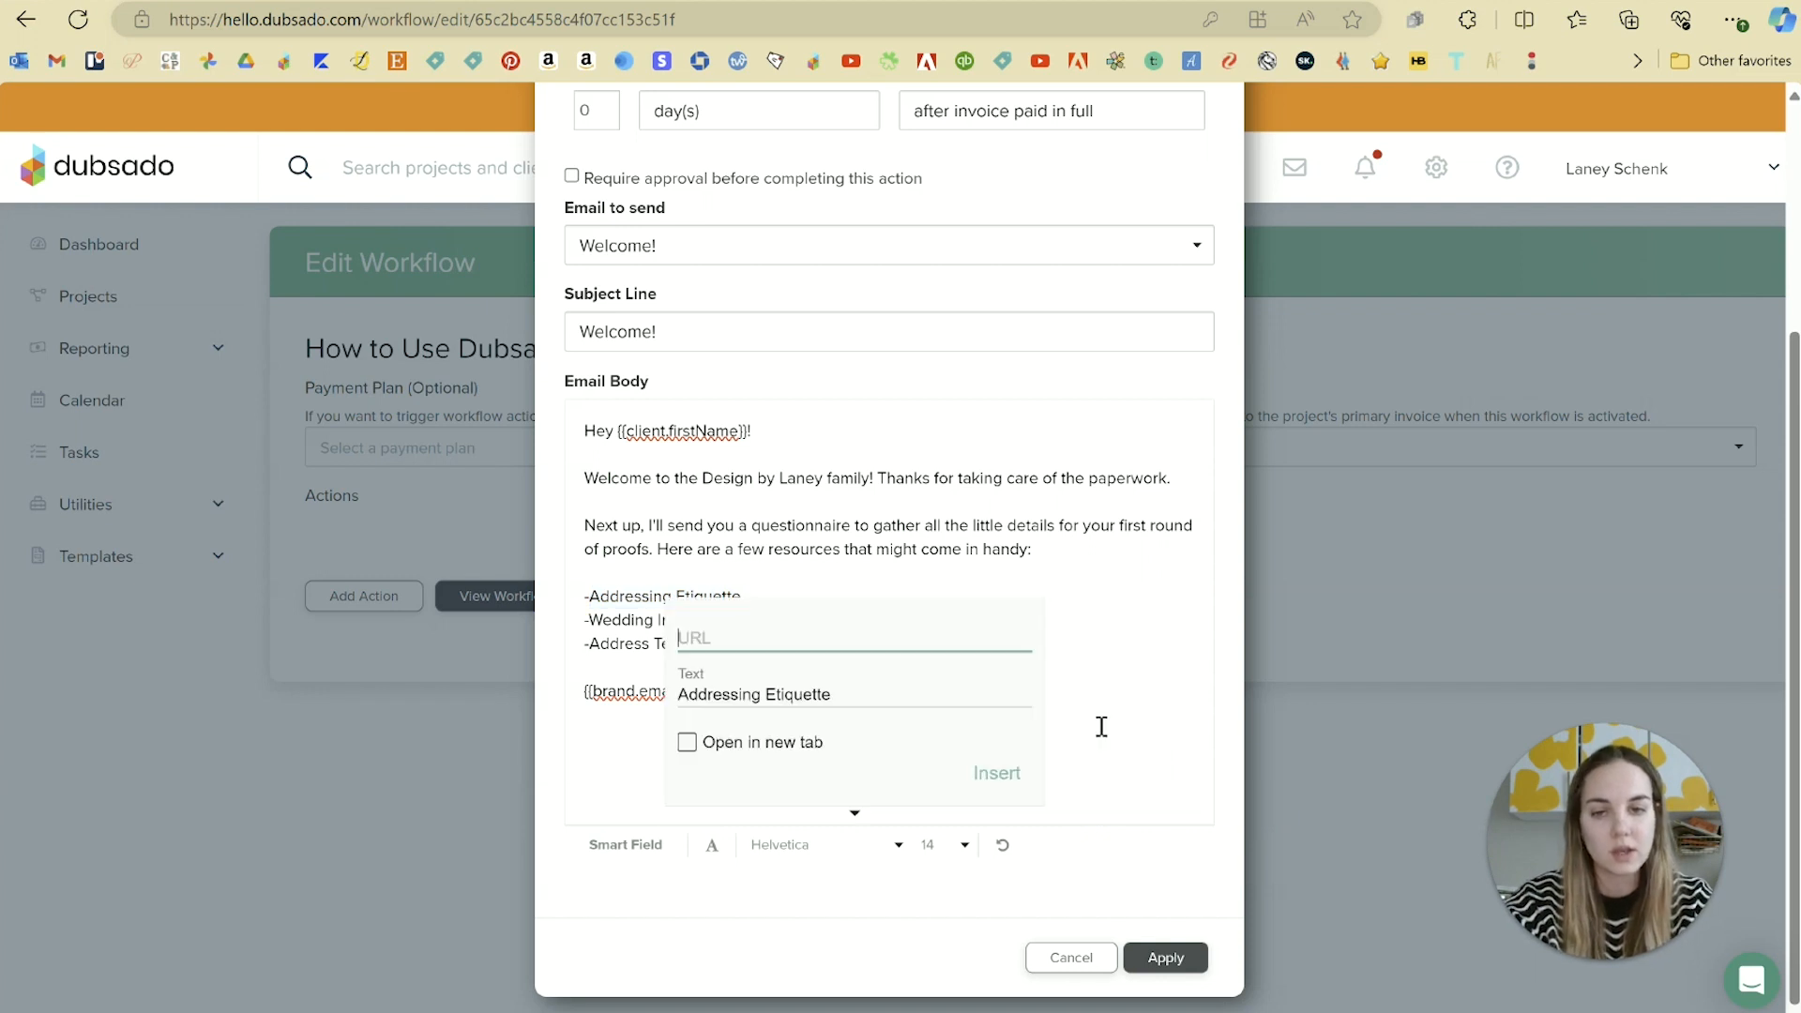
click(1115, 614)
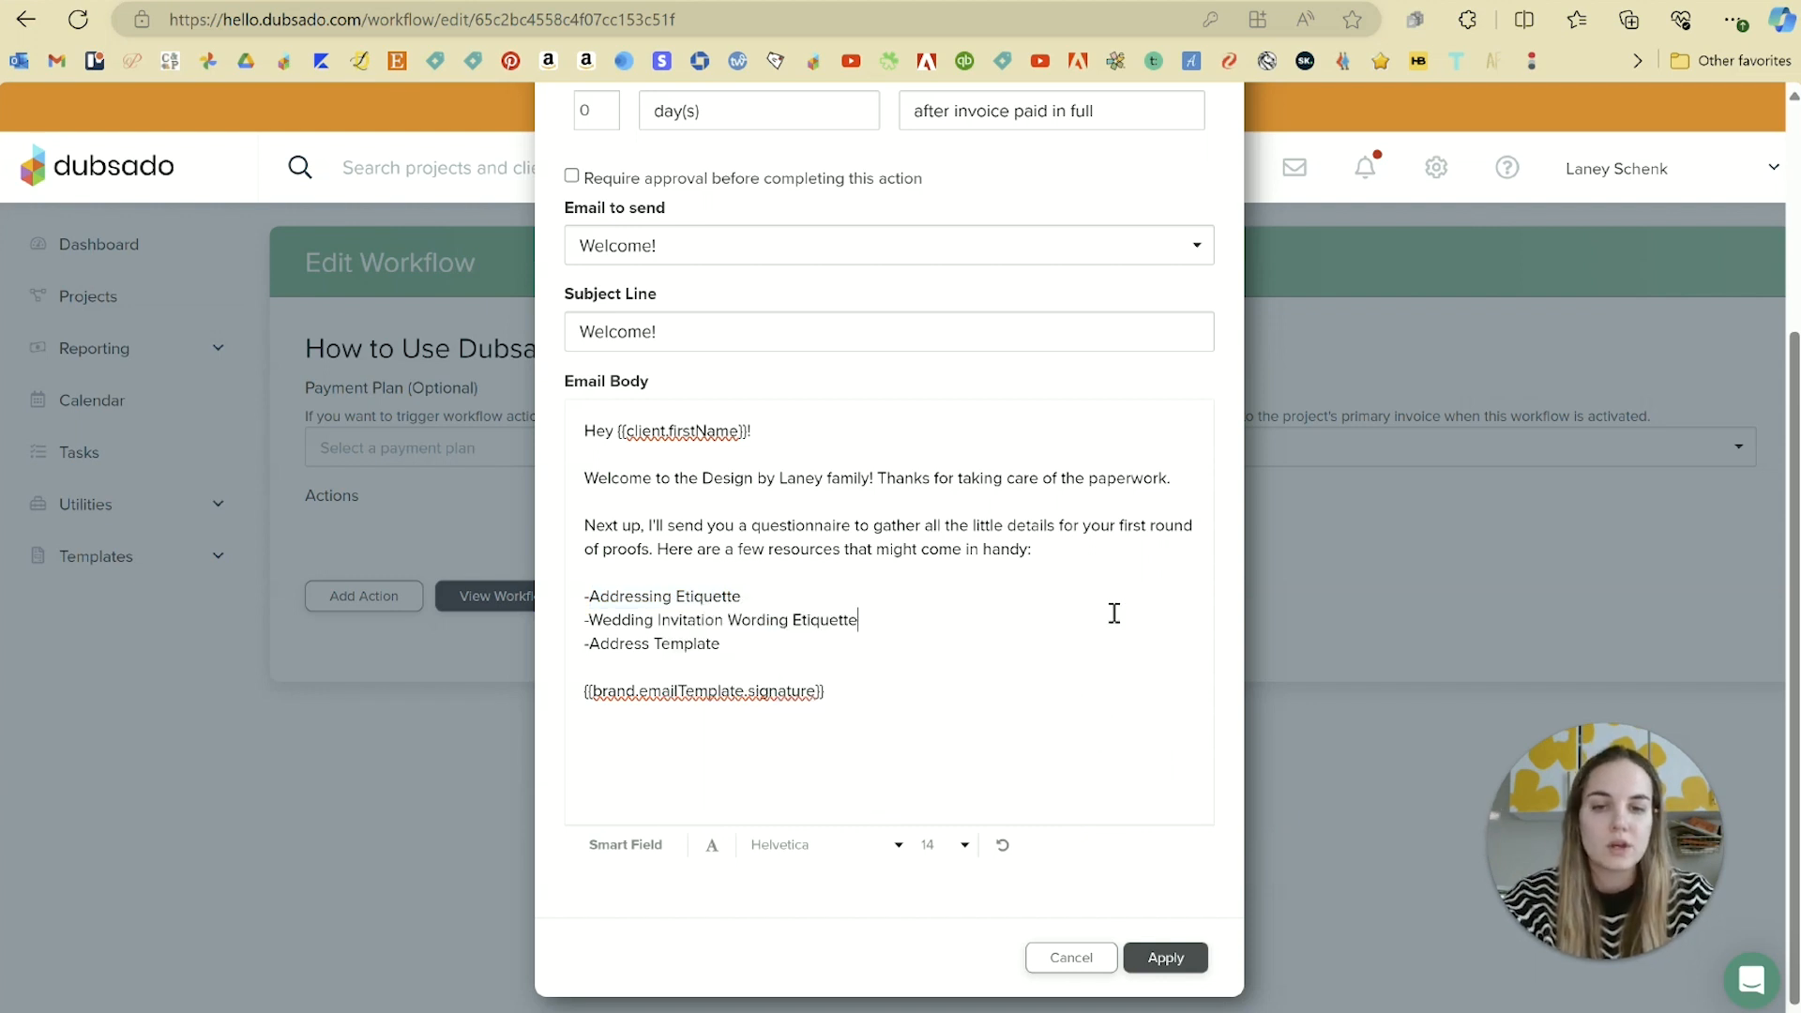
Add the closing lines "Can't wait to work on your invitations!" and "xoxo" above the signature field, and apply the email action
click(811, 639)
key(Return)
key(Return)
drag(584, 597, 800, 642)
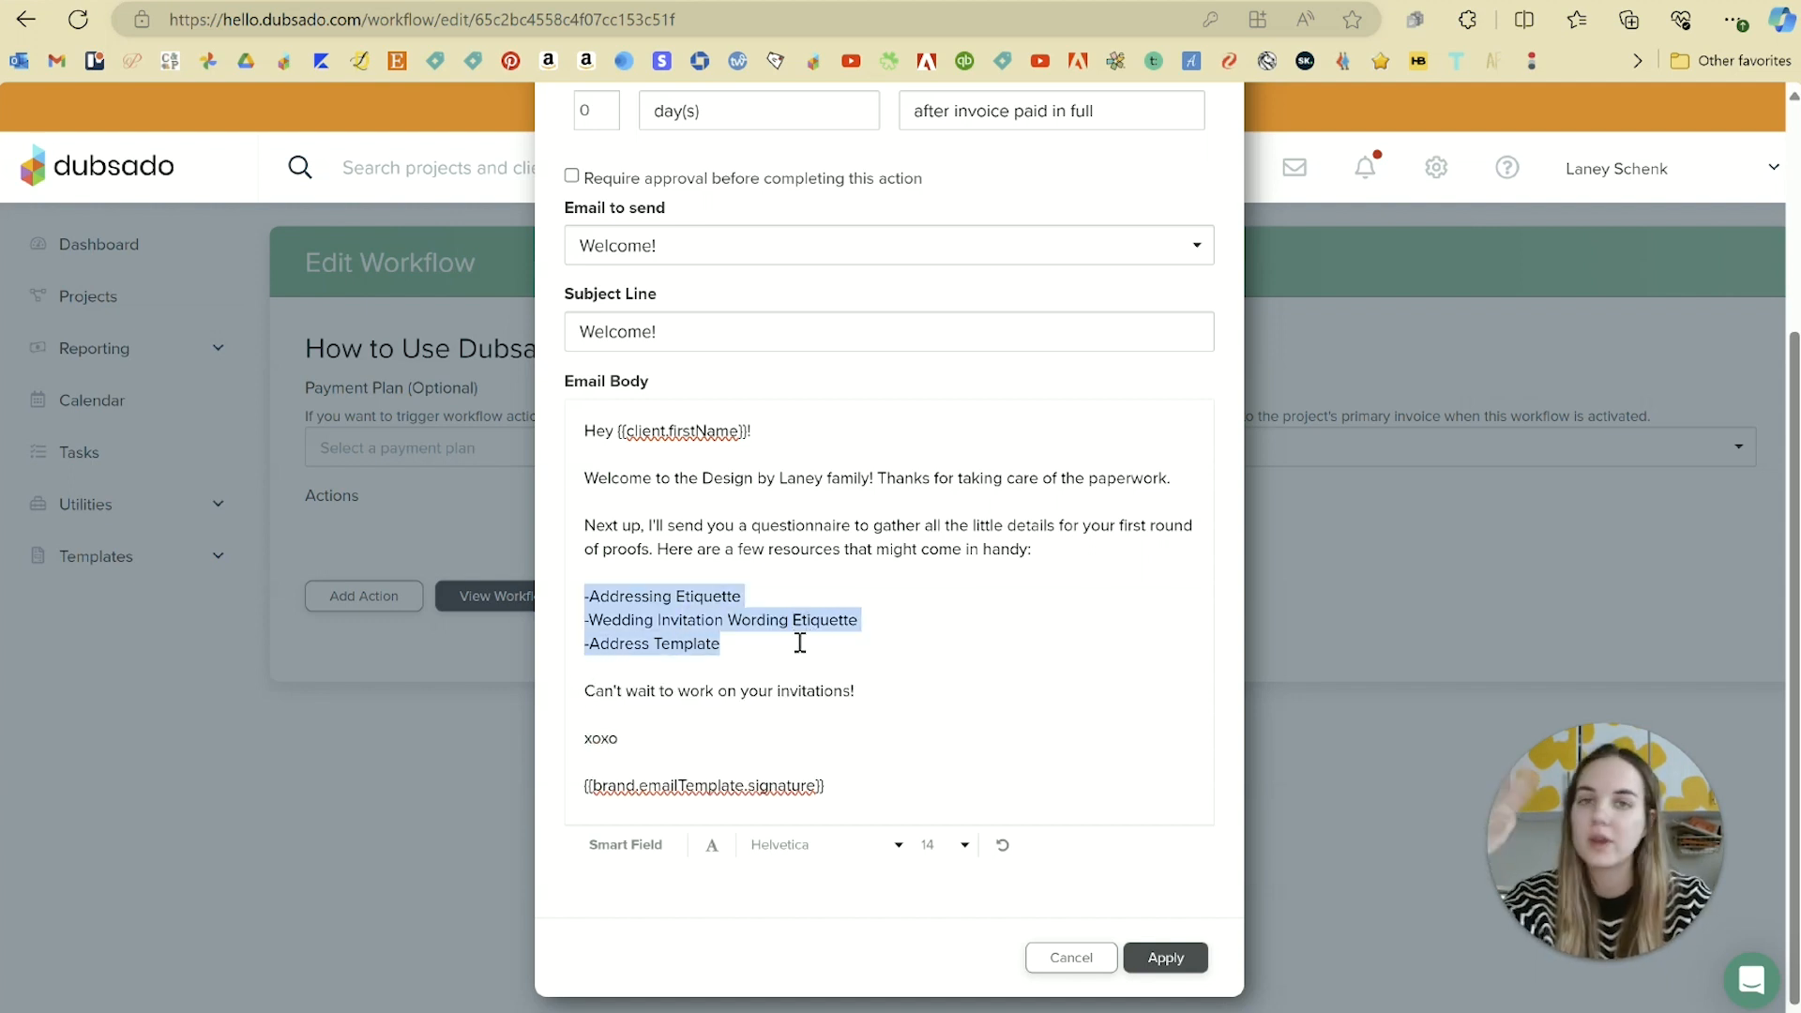
click(801, 643)
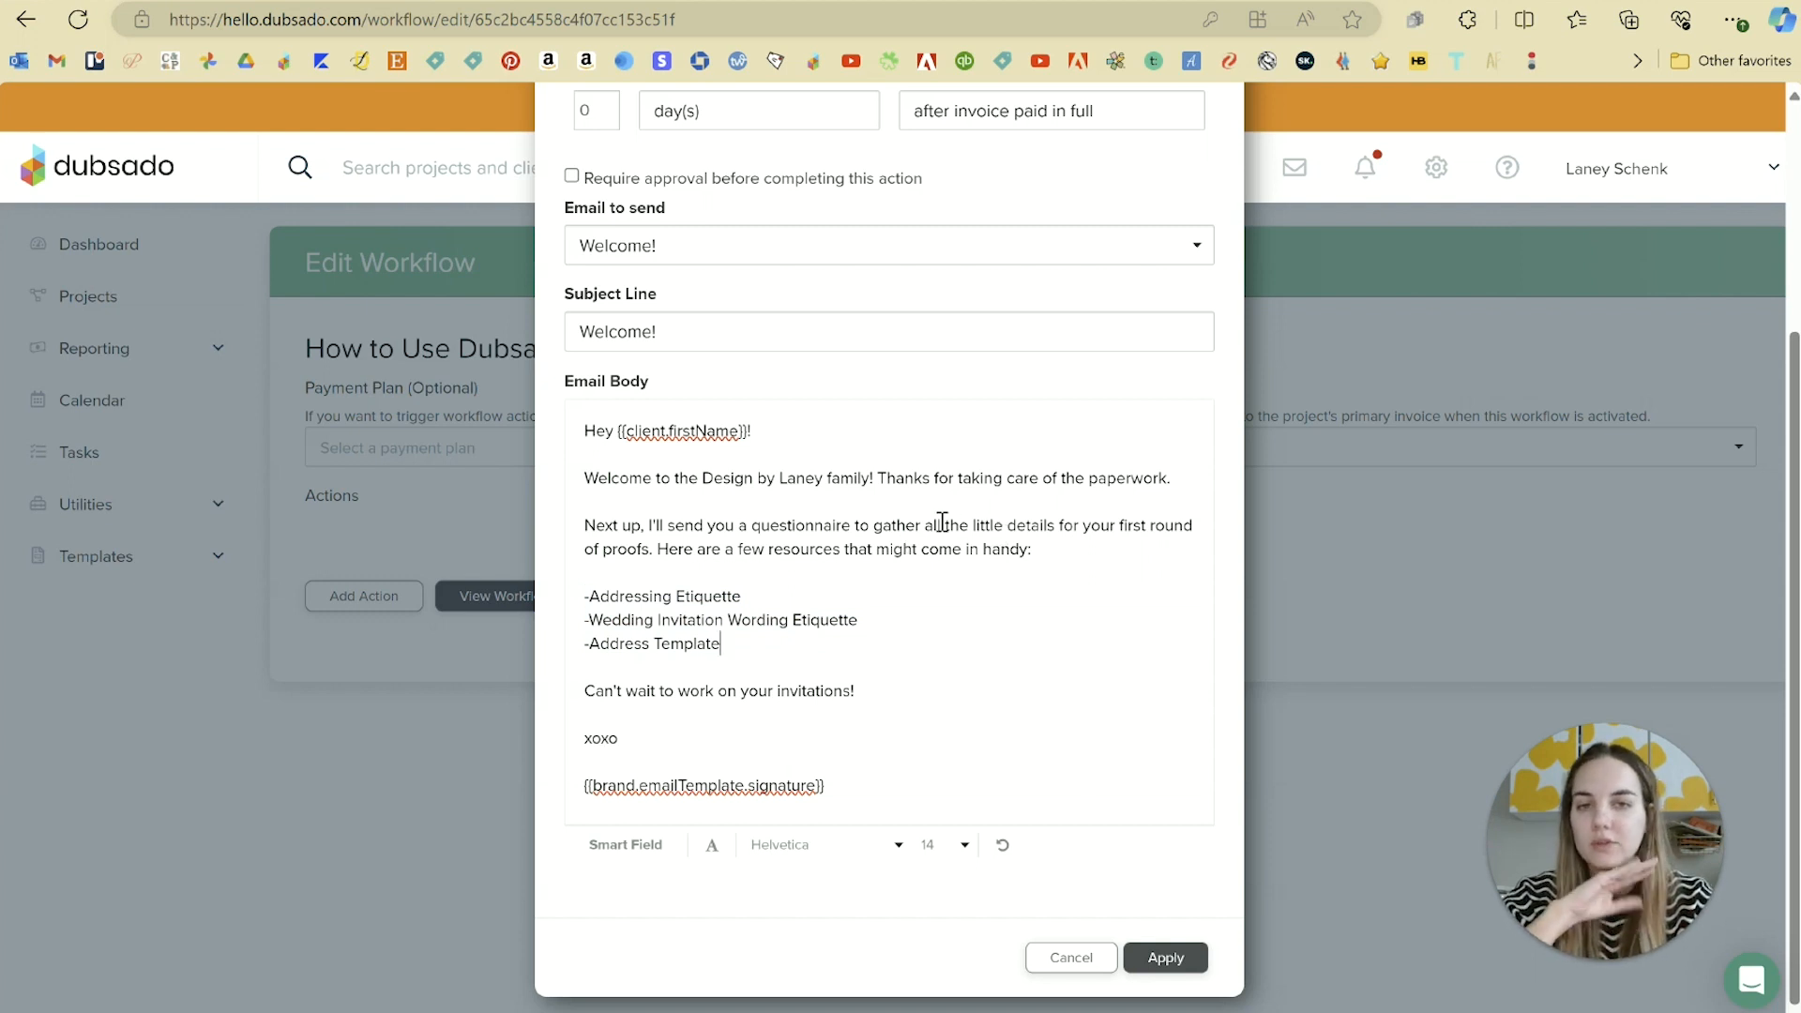
drag(811, 430, 969, 761)
click(969, 762)
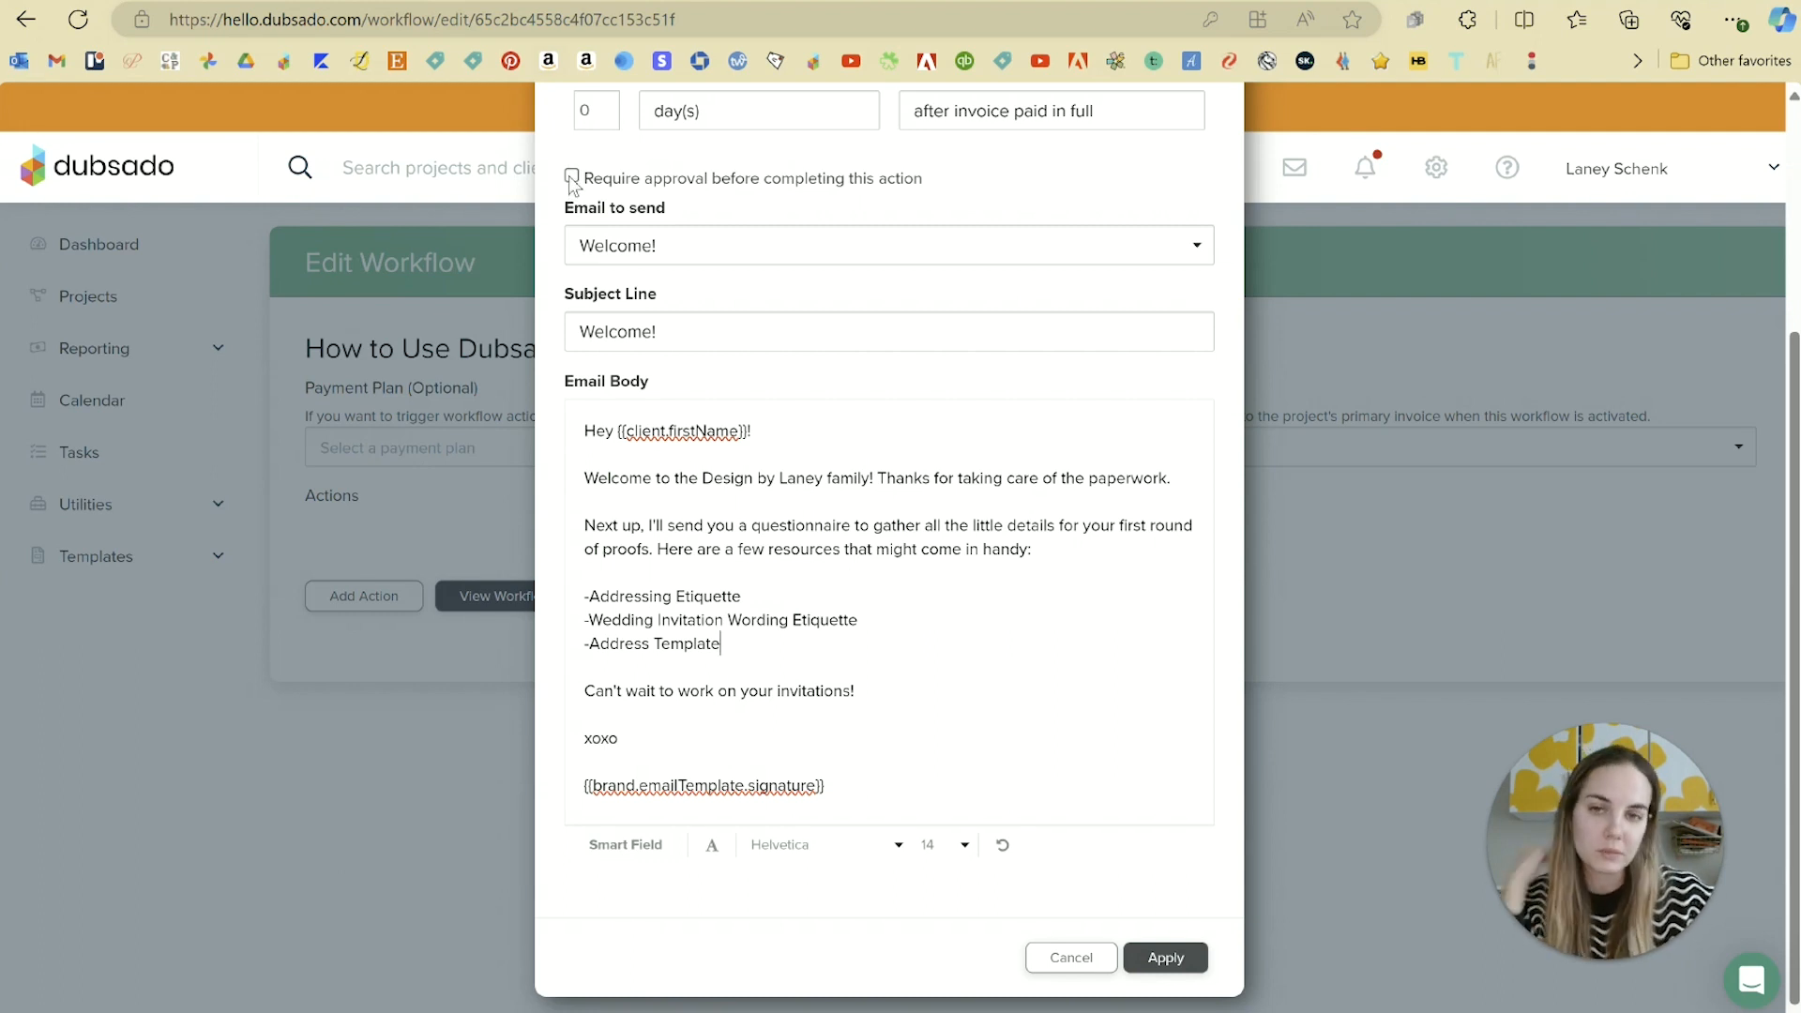
click(1182, 961)
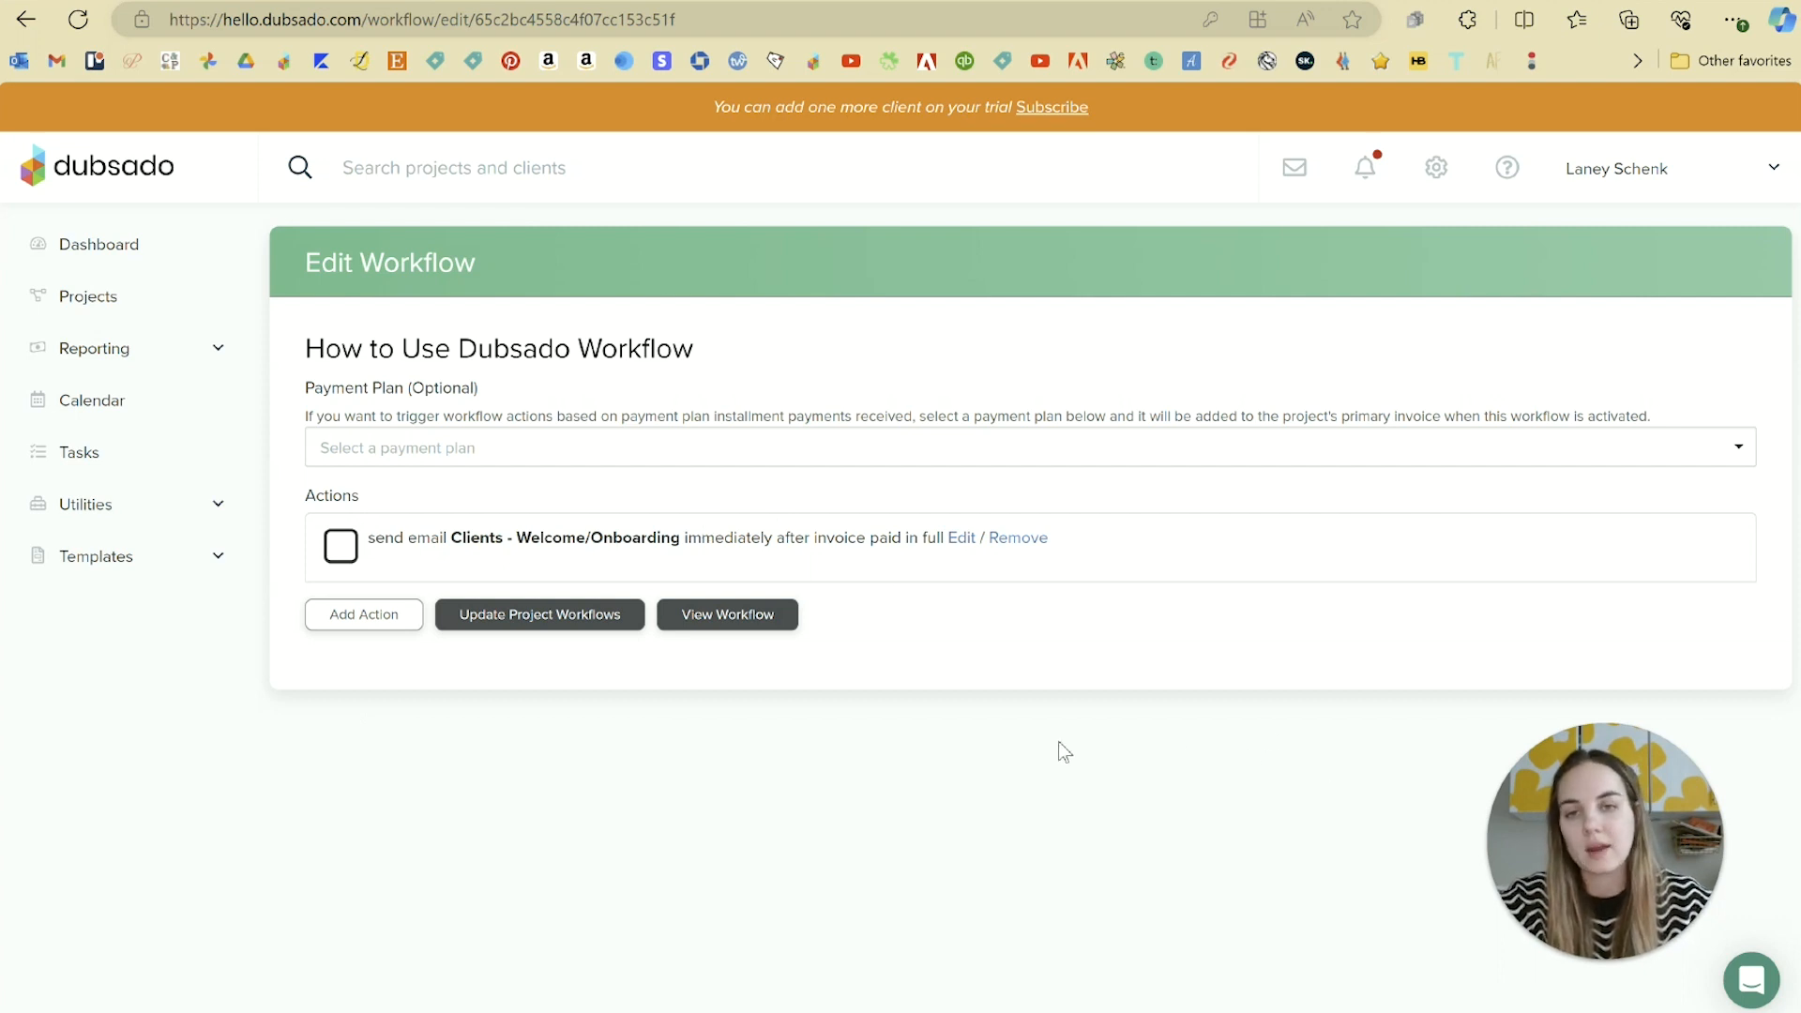
Start a second workflow action and choose Send Form as its type
click(396, 618)
click(713, 492)
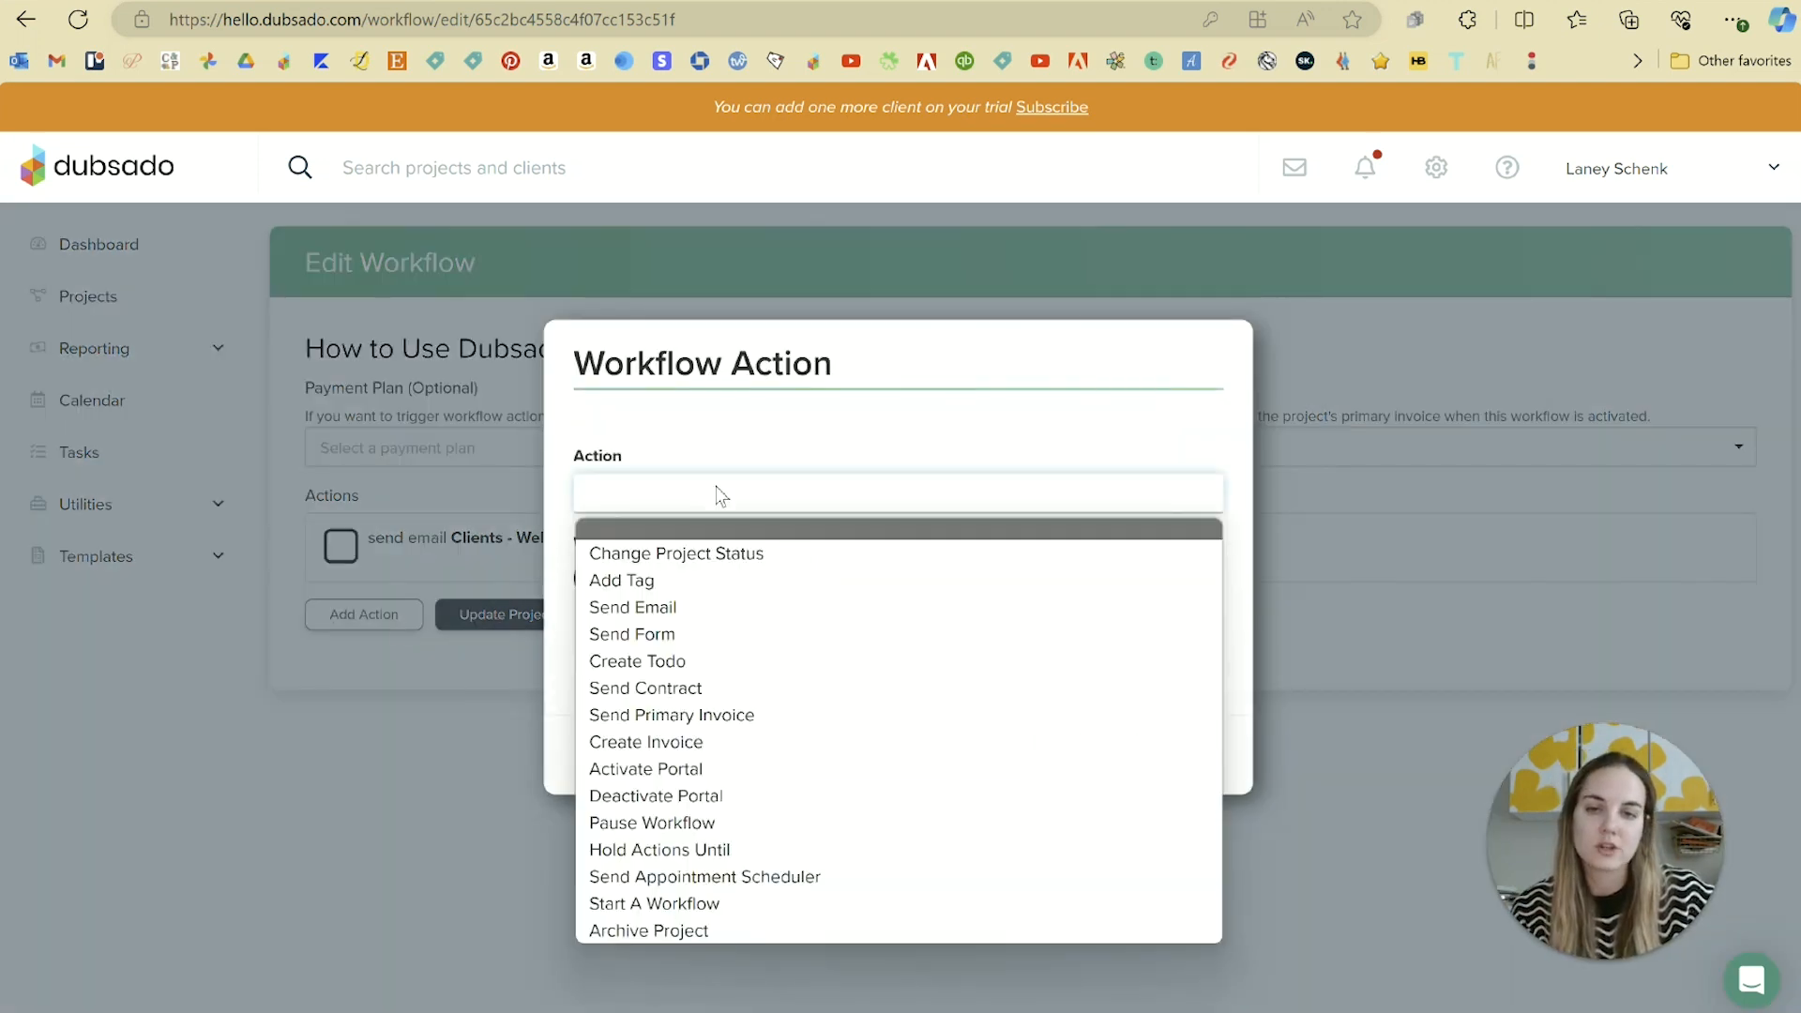
click(728, 633)
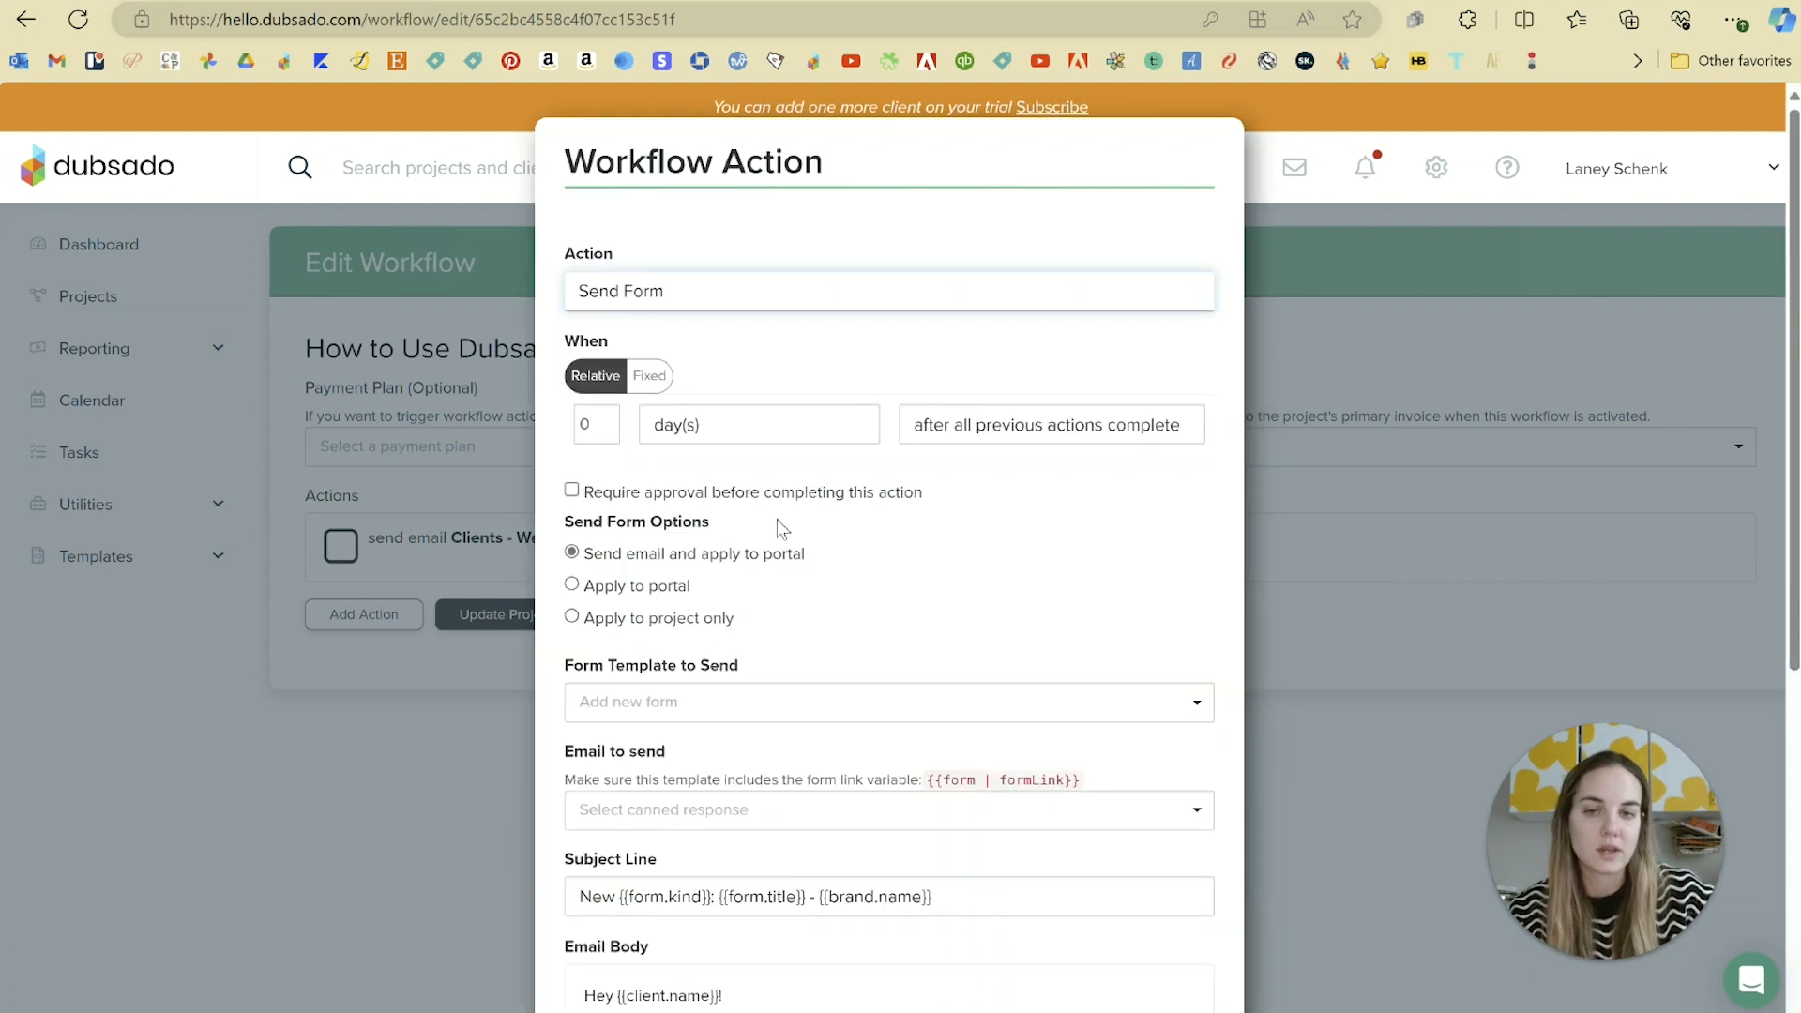
Set the Send Form action's relative timing to 2 days after all previous actions complete
scroll(783, 524, down, 1)
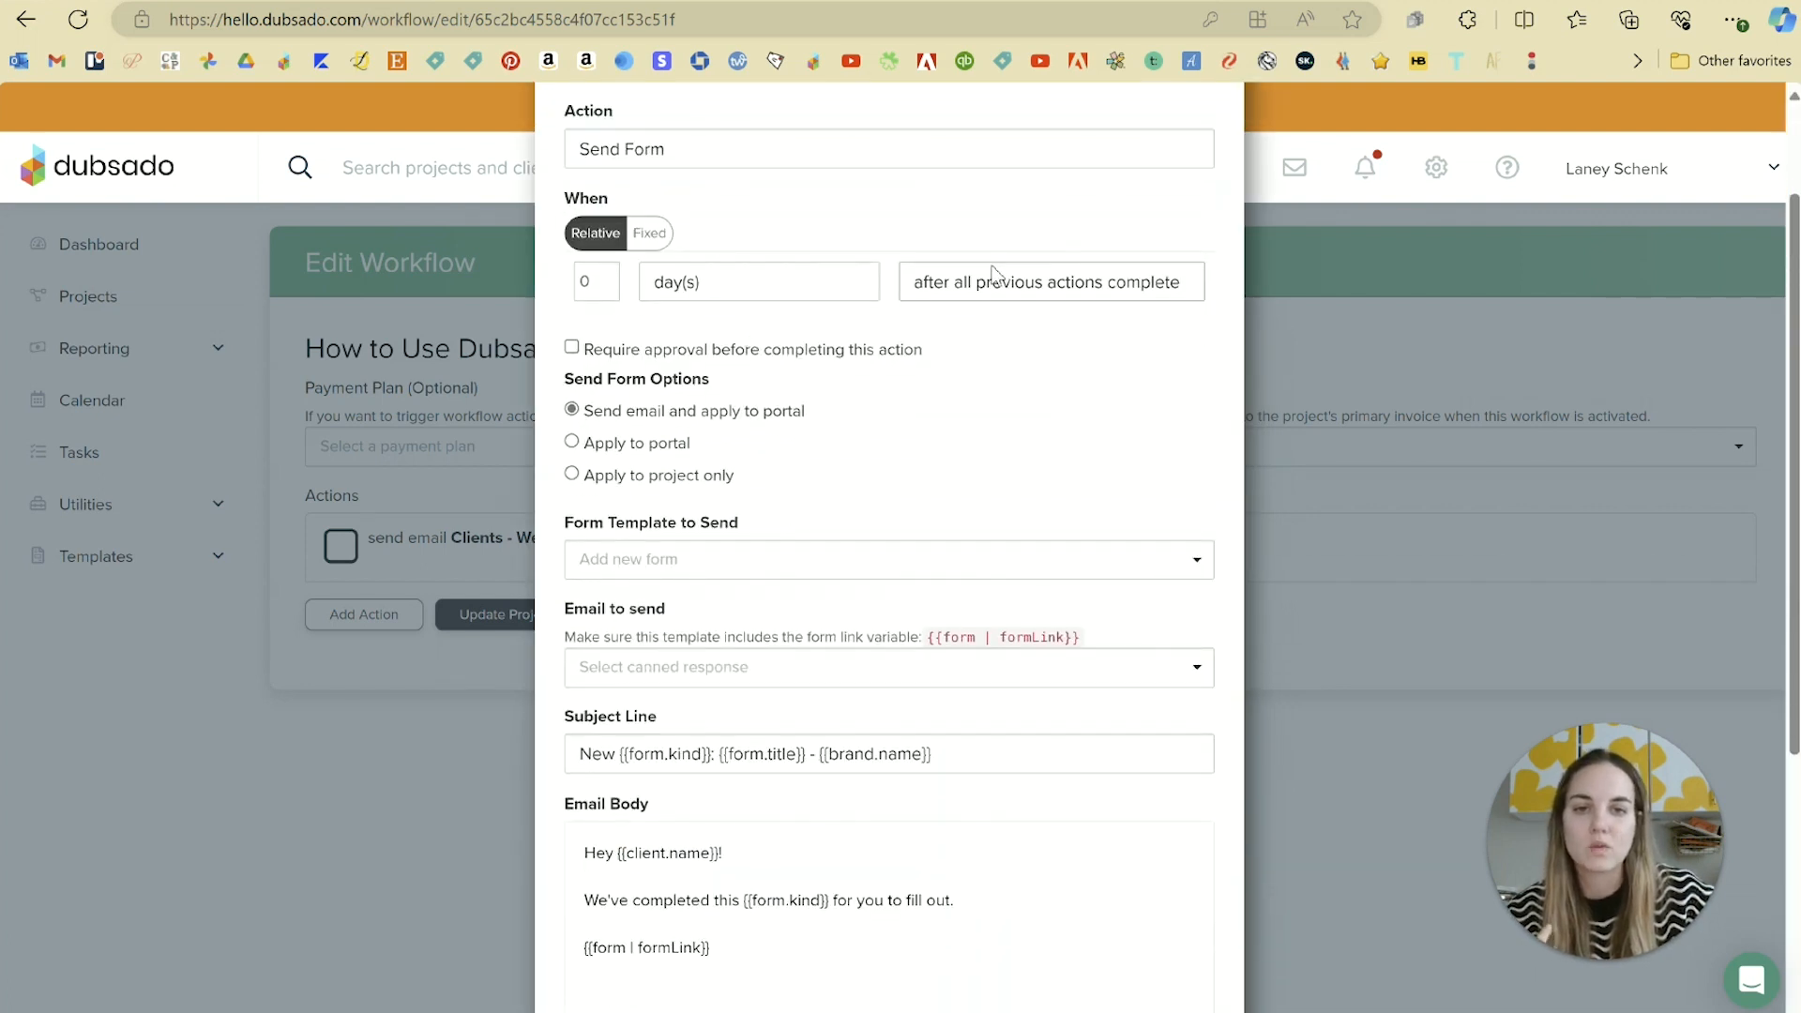
click(996, 279)
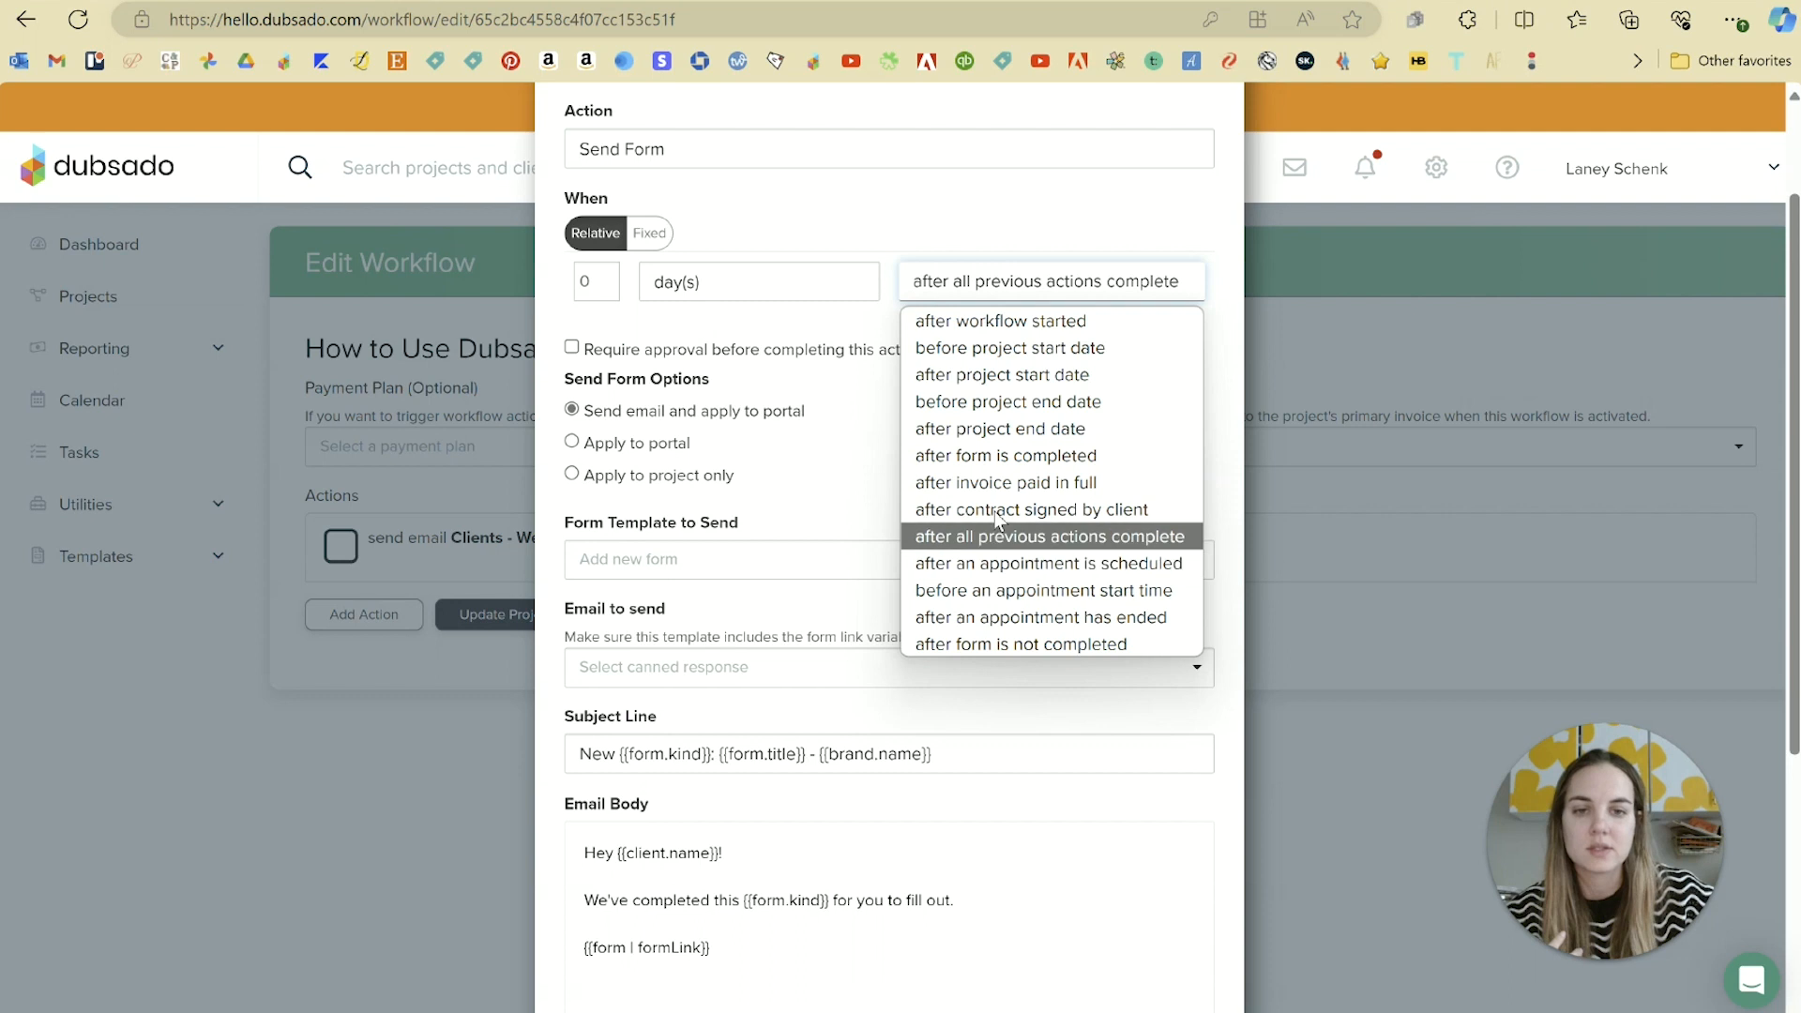
click(606, 276)
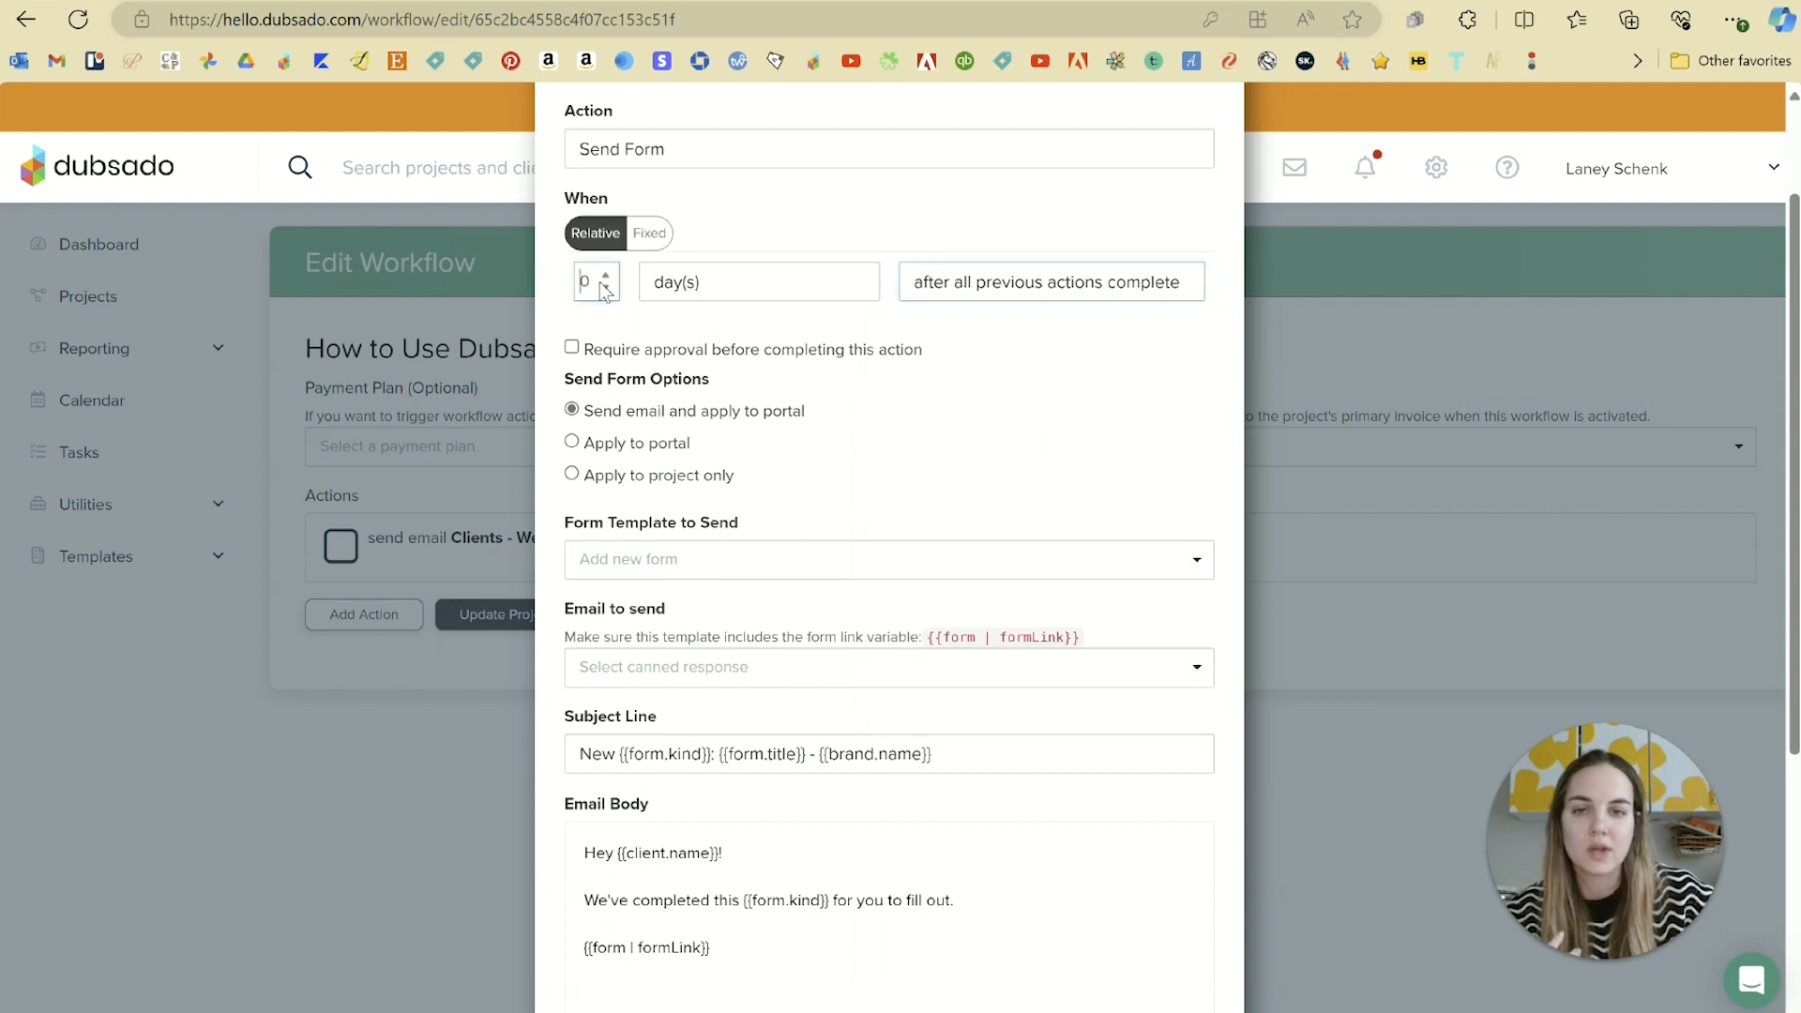
click(606, 276)
click(1013, 281)
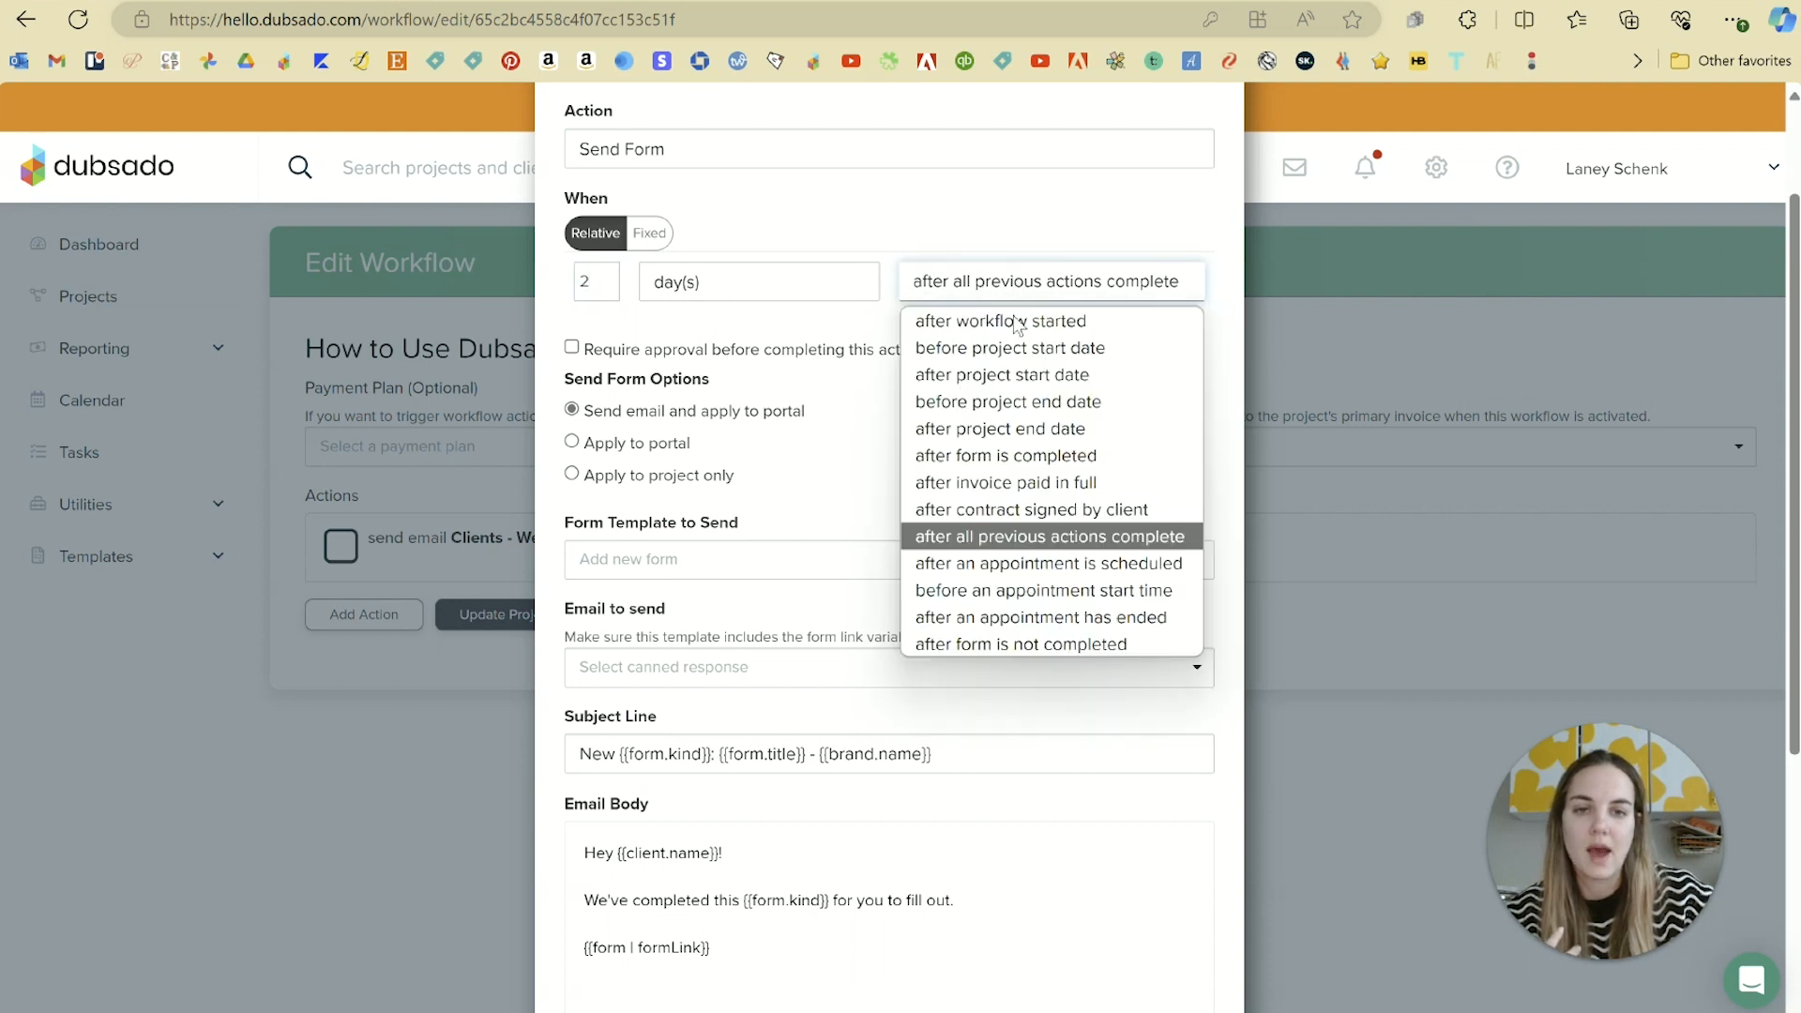
click(1023, 531)
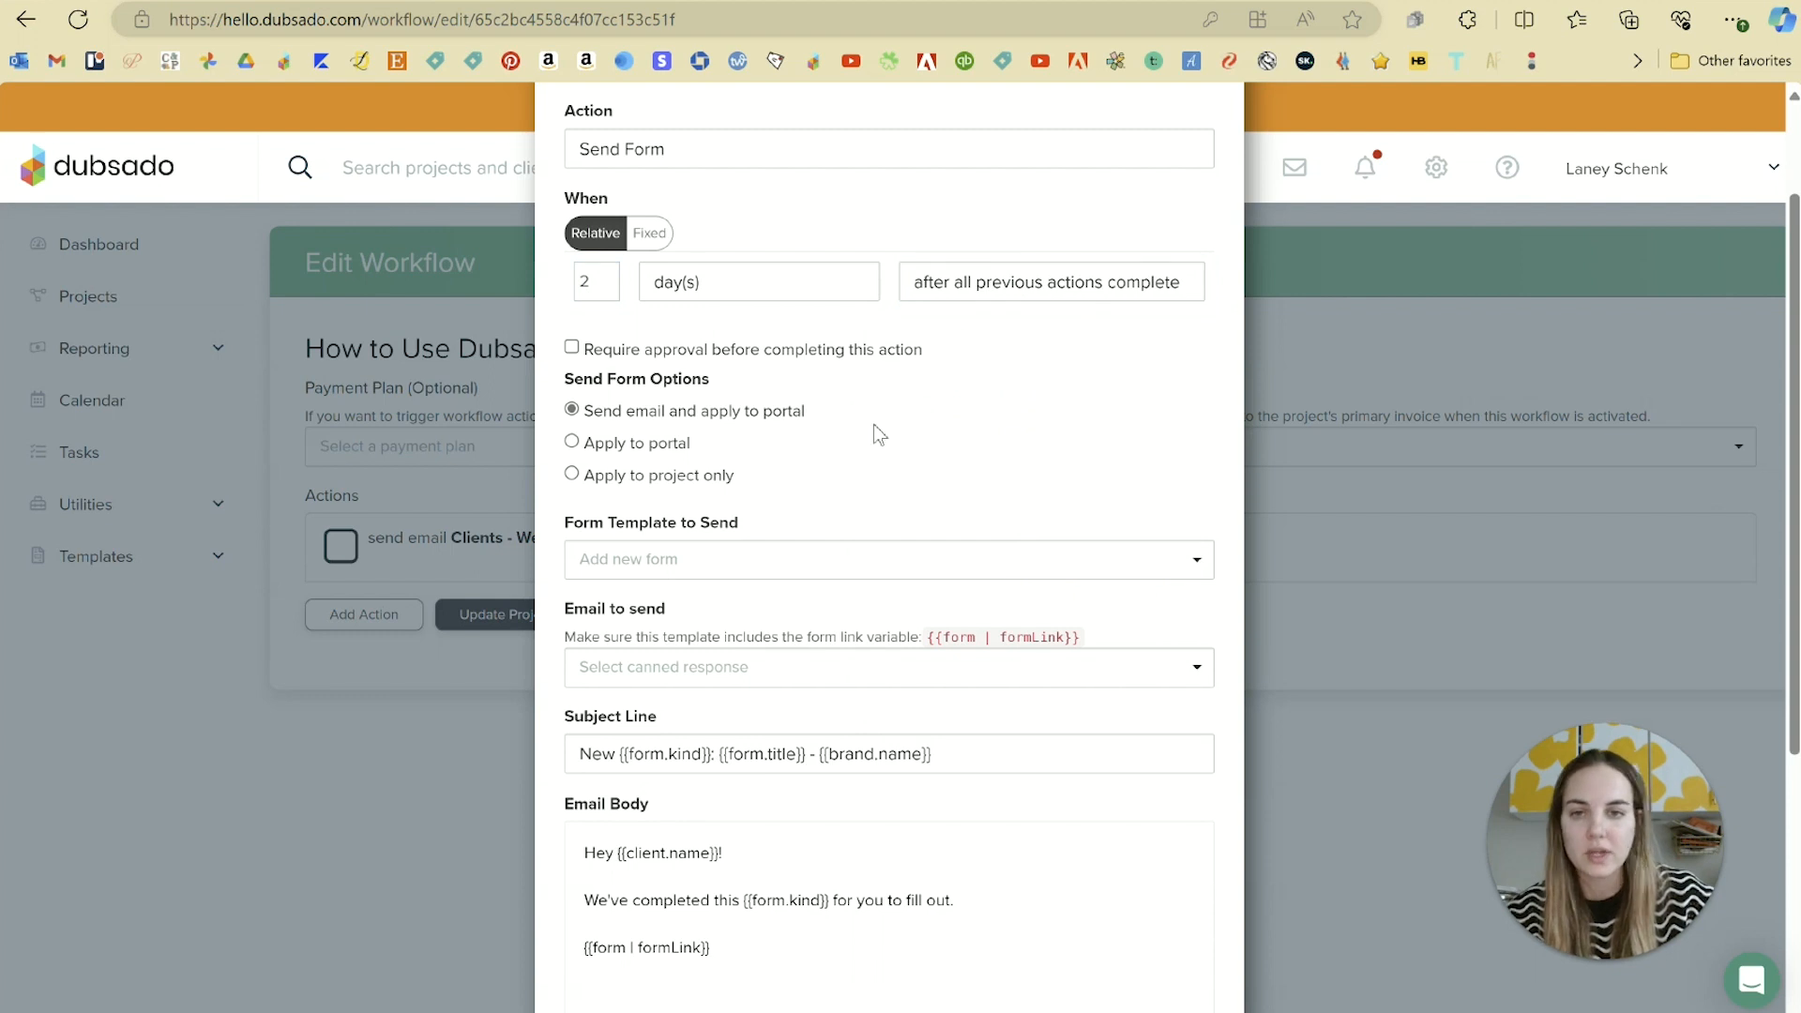
scroll(874, 427, down, 2)
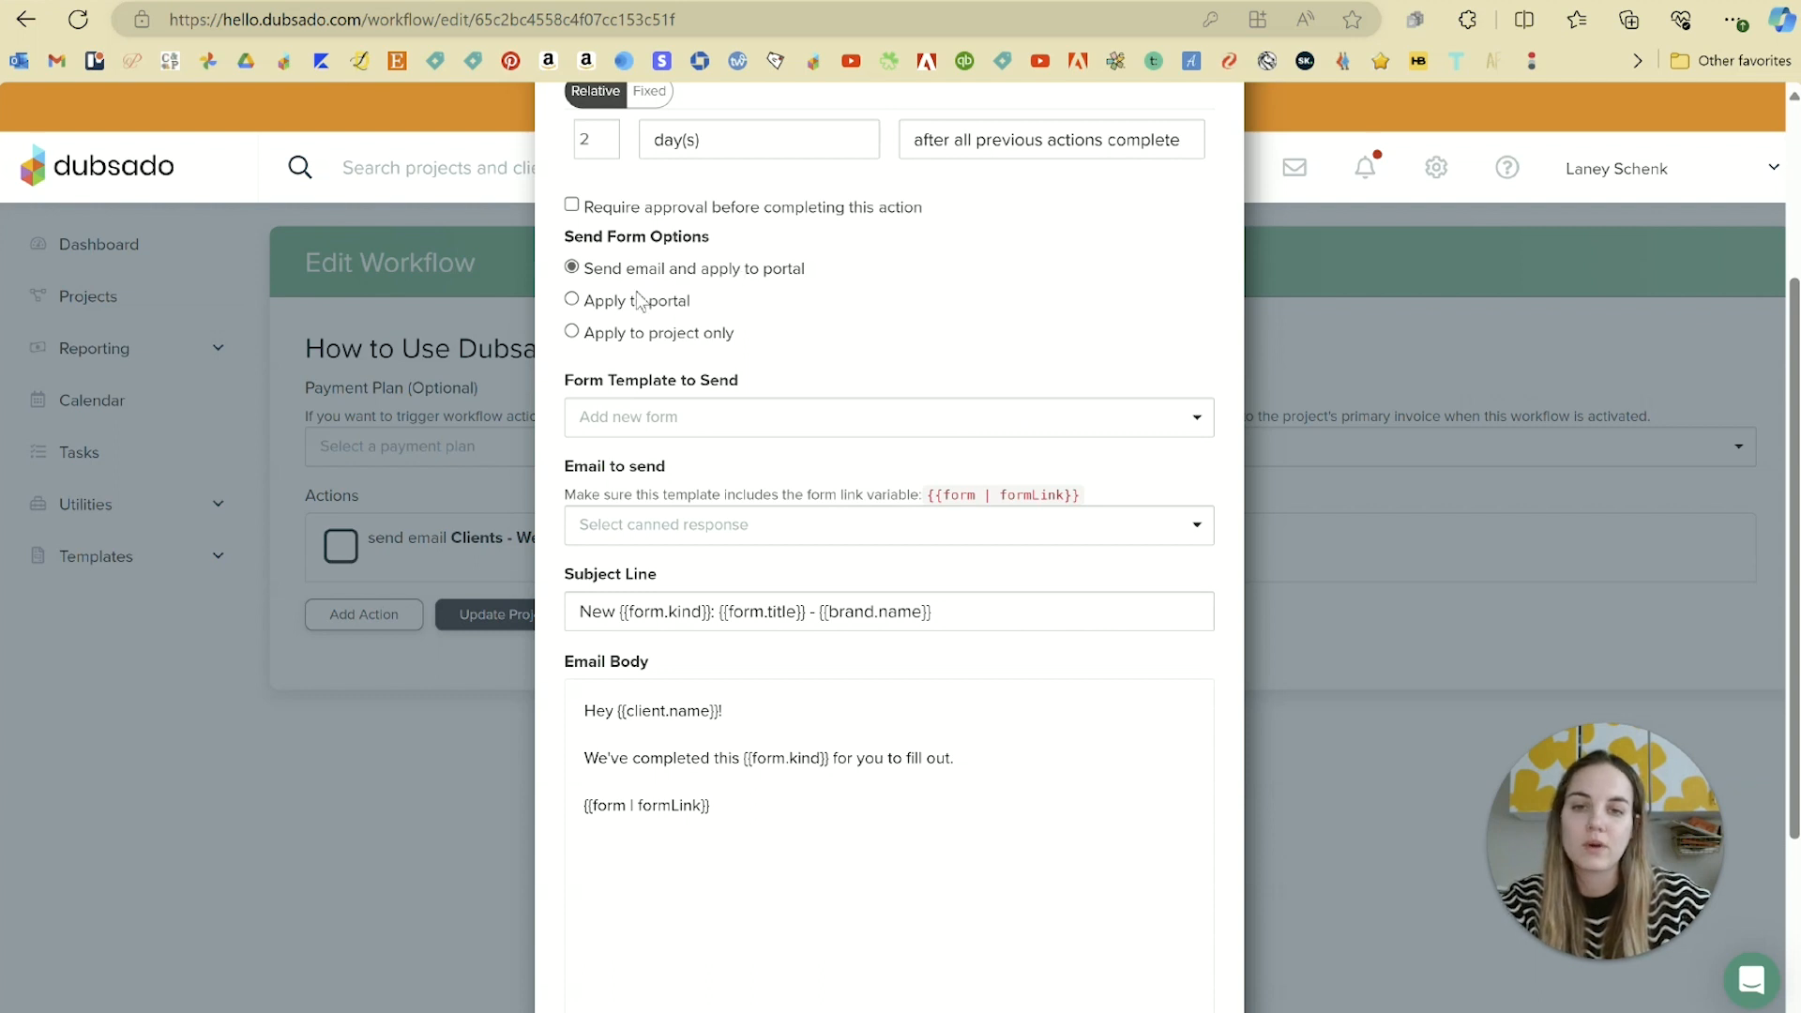
click(665, 338)
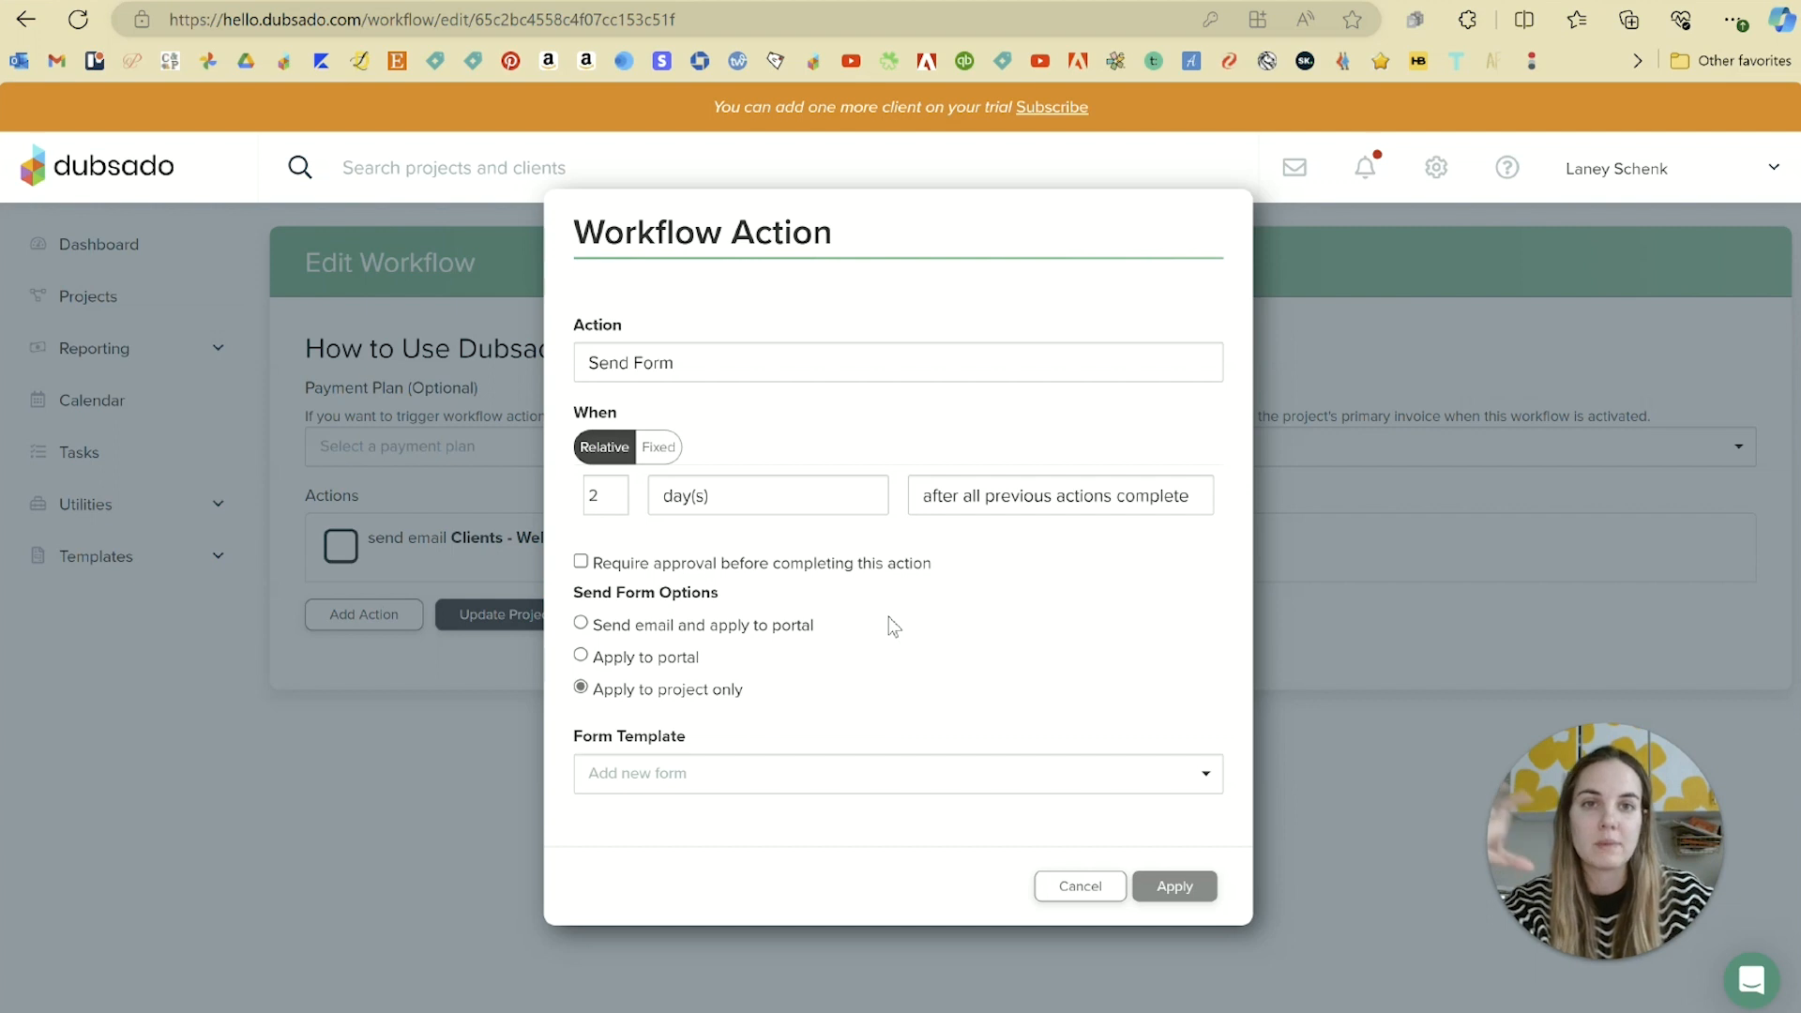
click(778, 626)
Choose Sample Intake Questionnaire as the form template to send
scroll(918, 512, down, 3)
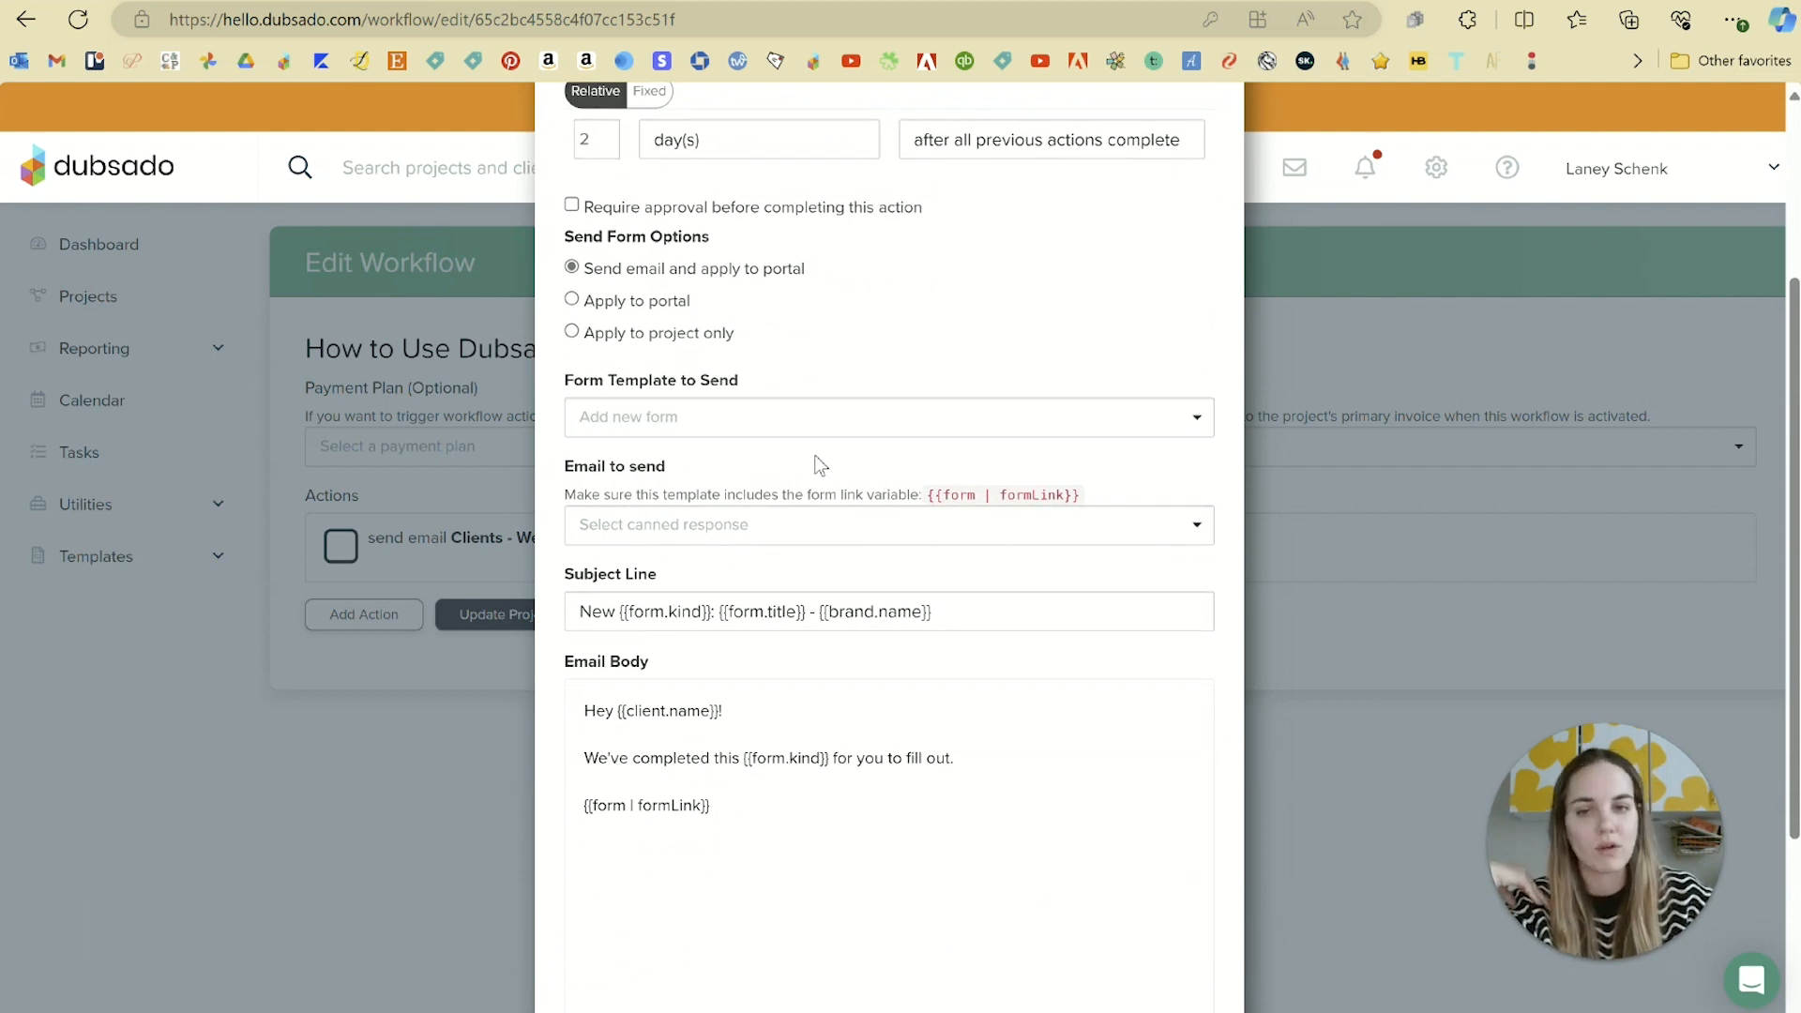
scroll(925, 237, down, 2)
click(714, 285)
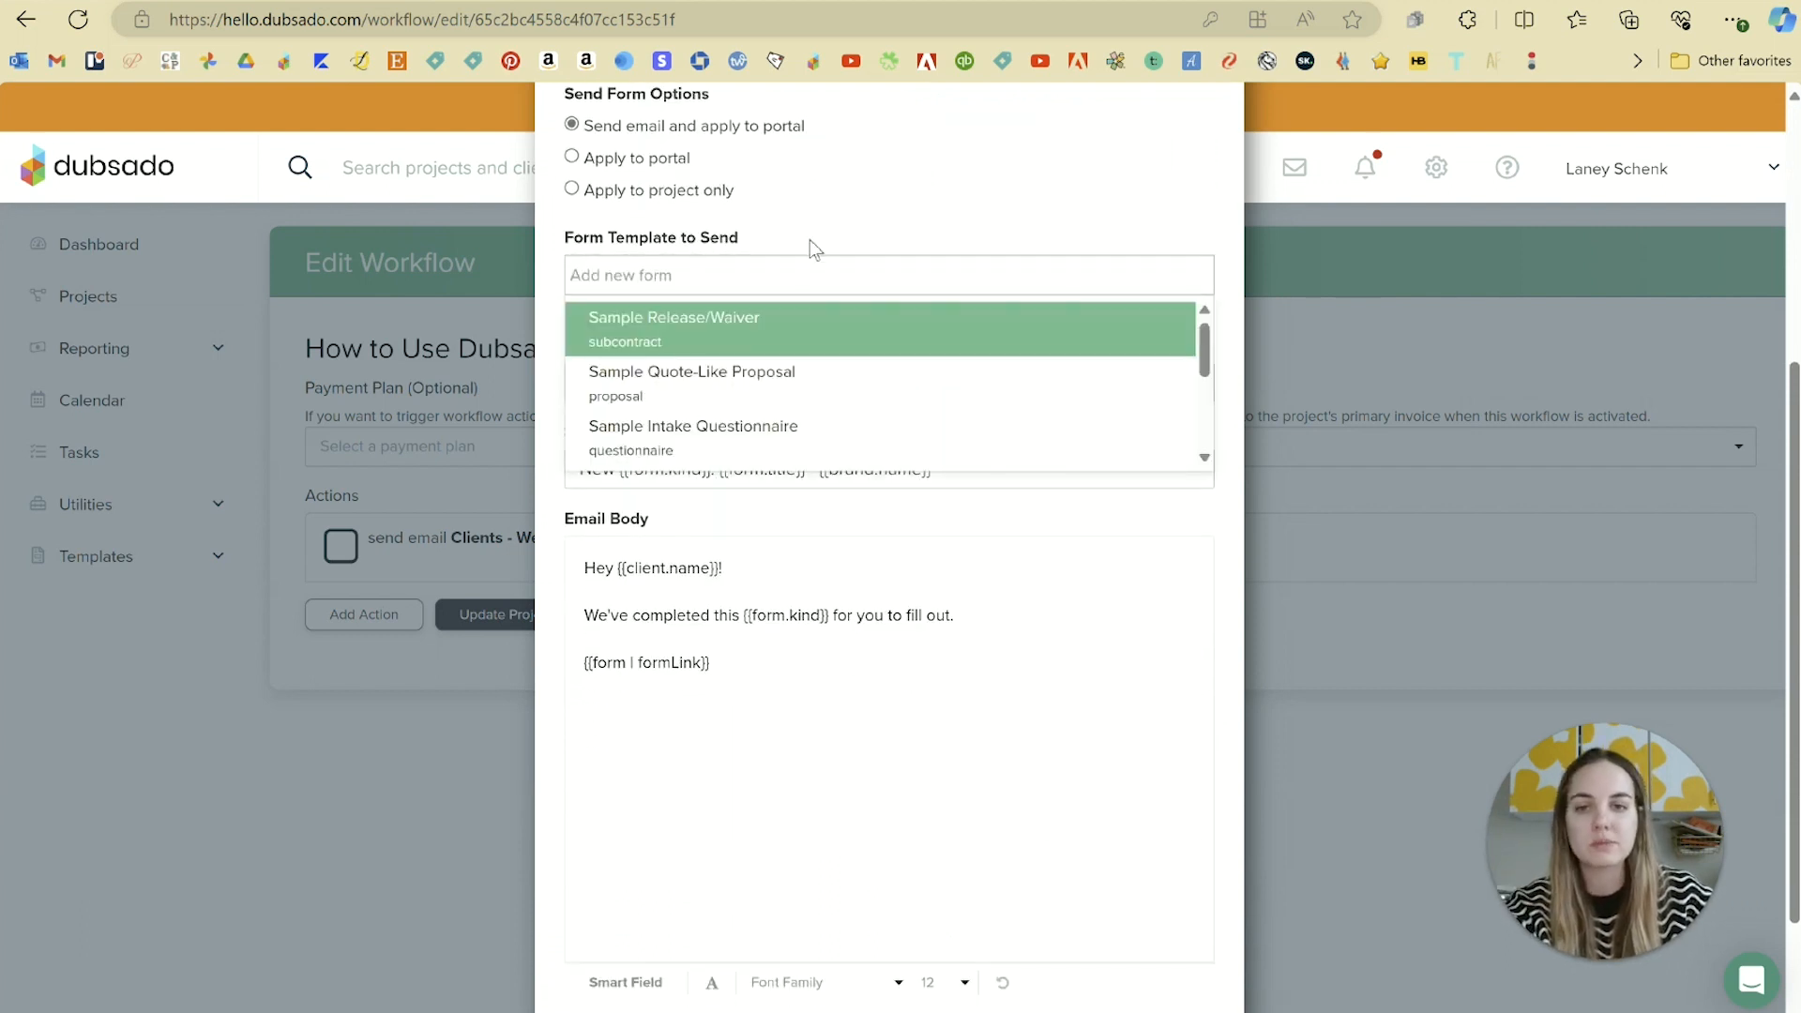
click(751, 427)
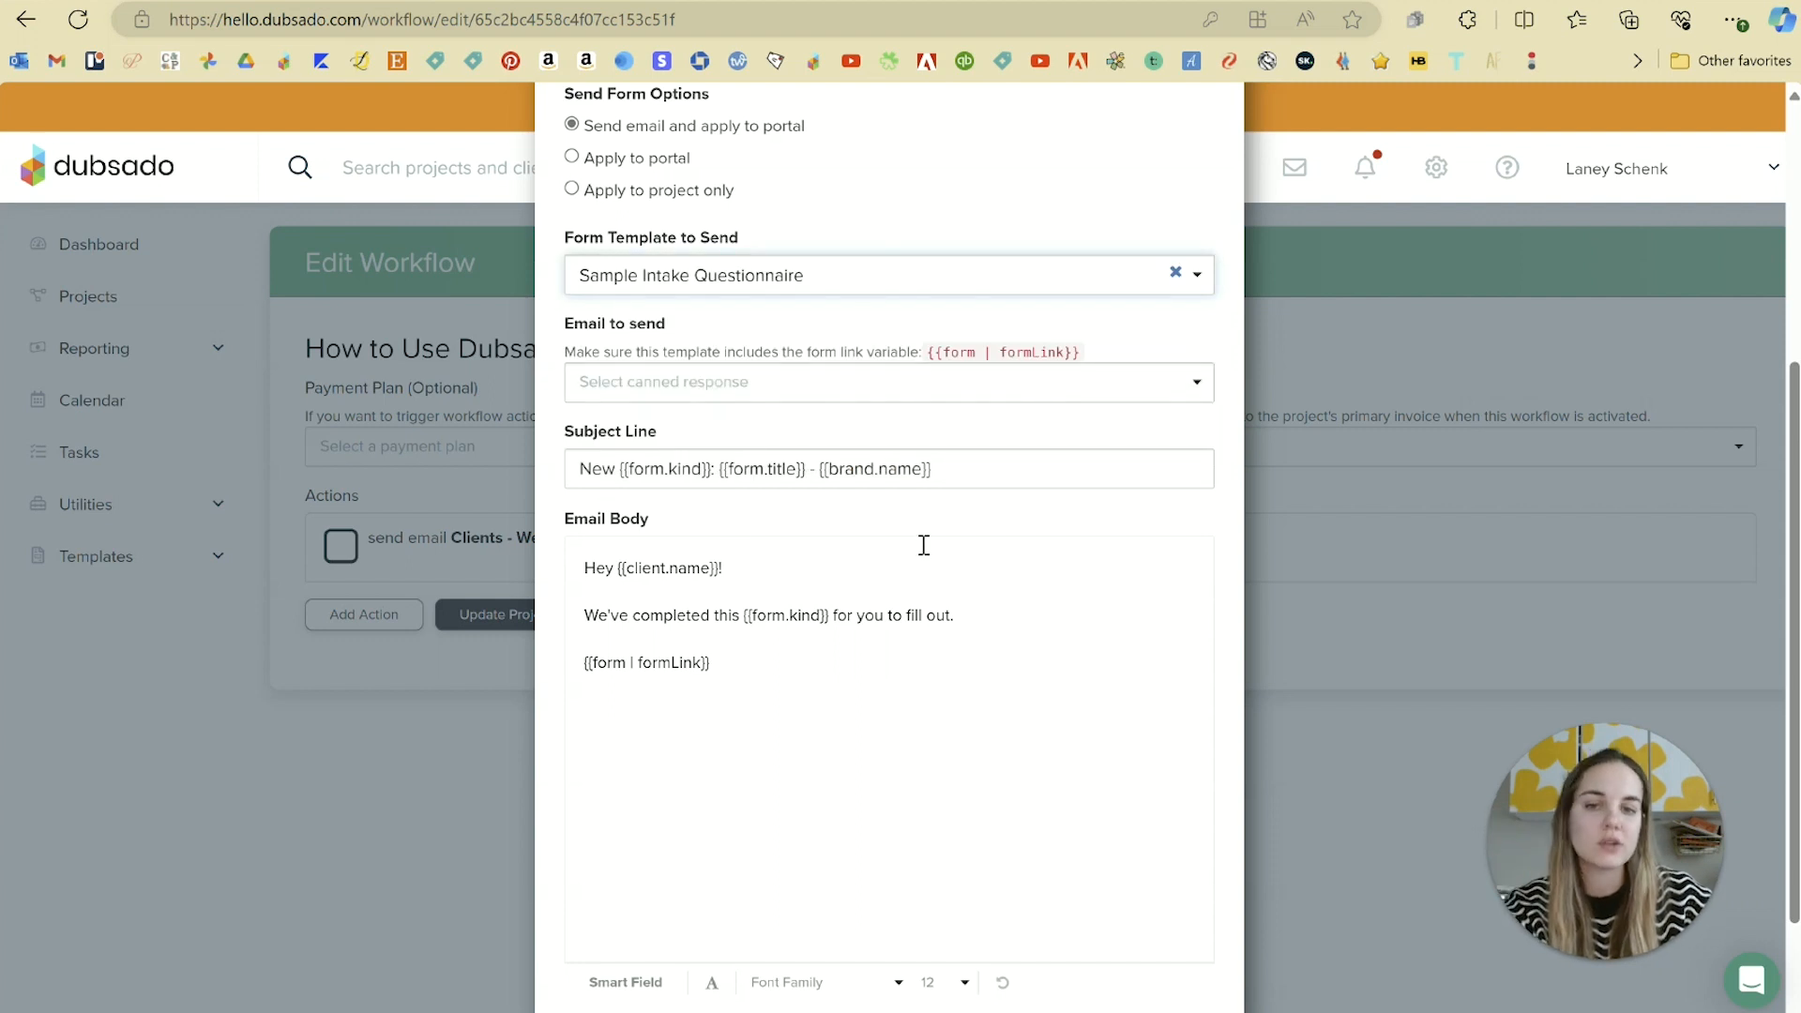
Check the default email body for the required form link variable and apply the Send Form action to the workflow
scroll(920, 543, down, 2)
click(888, 522)
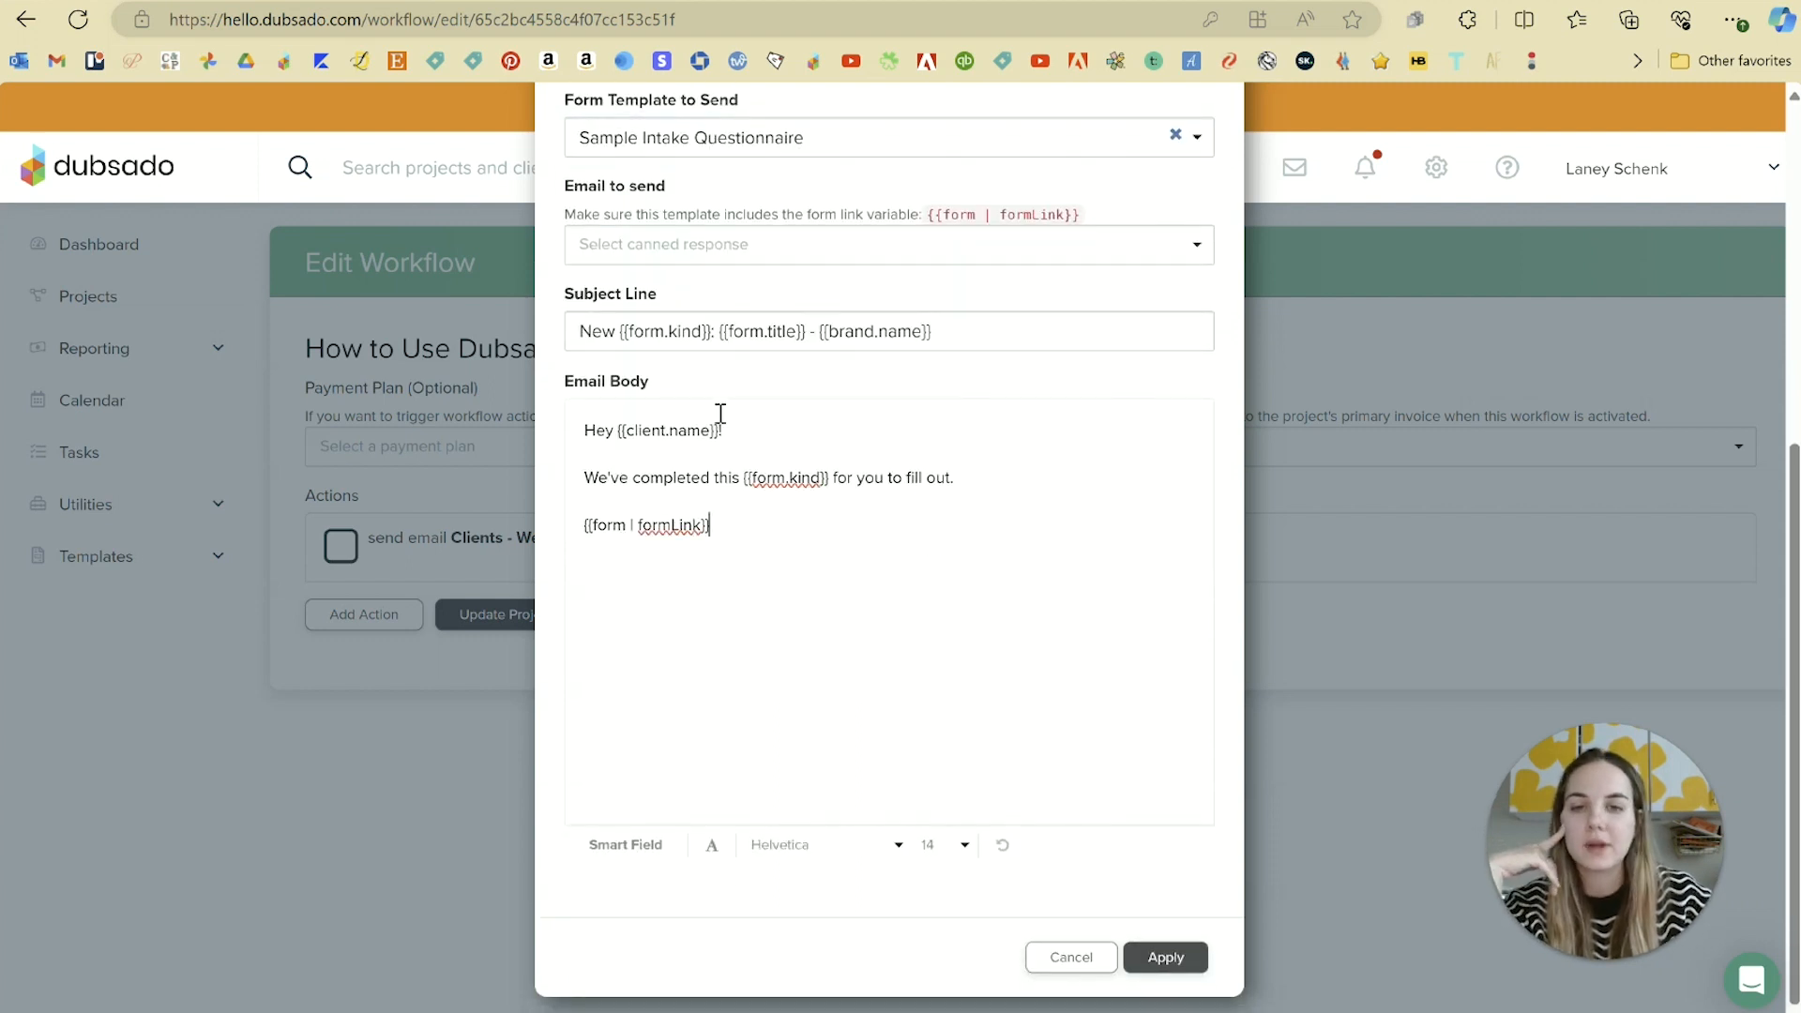
drag(734, 530, 585, 521)
click(786, 568)
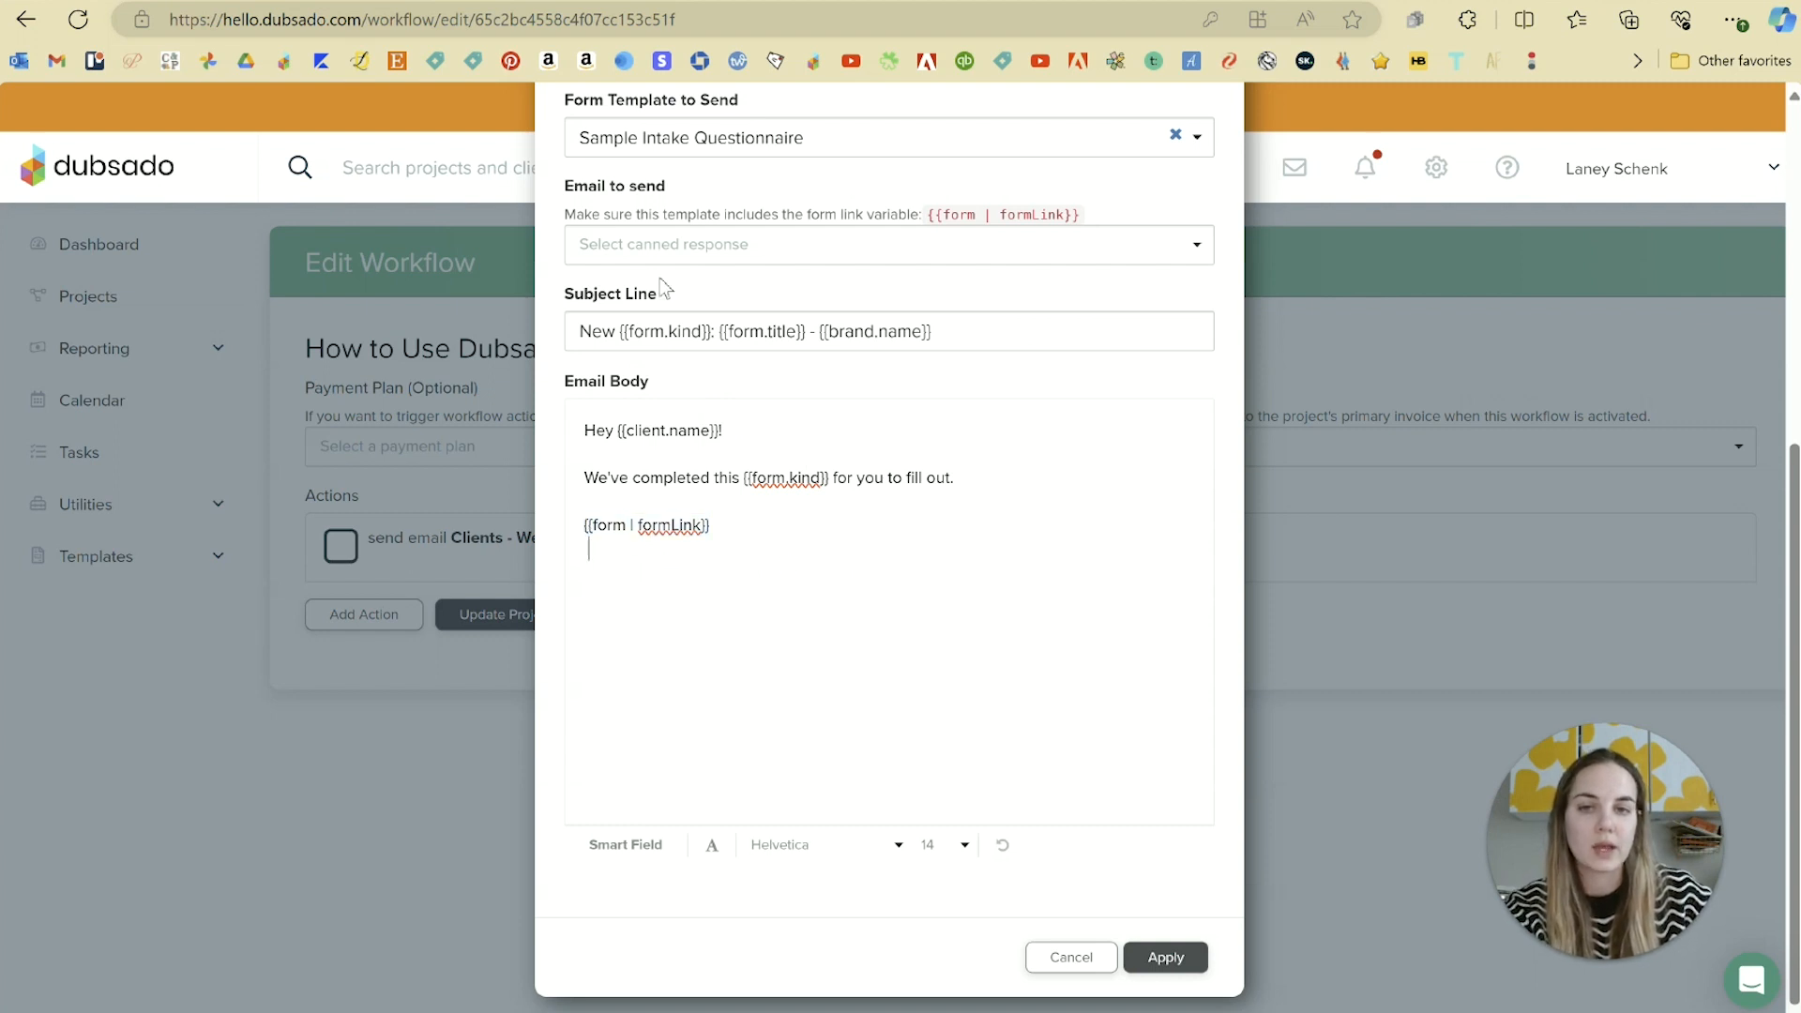
drag(582, 213, 1138, 213)
click(1134, 215)
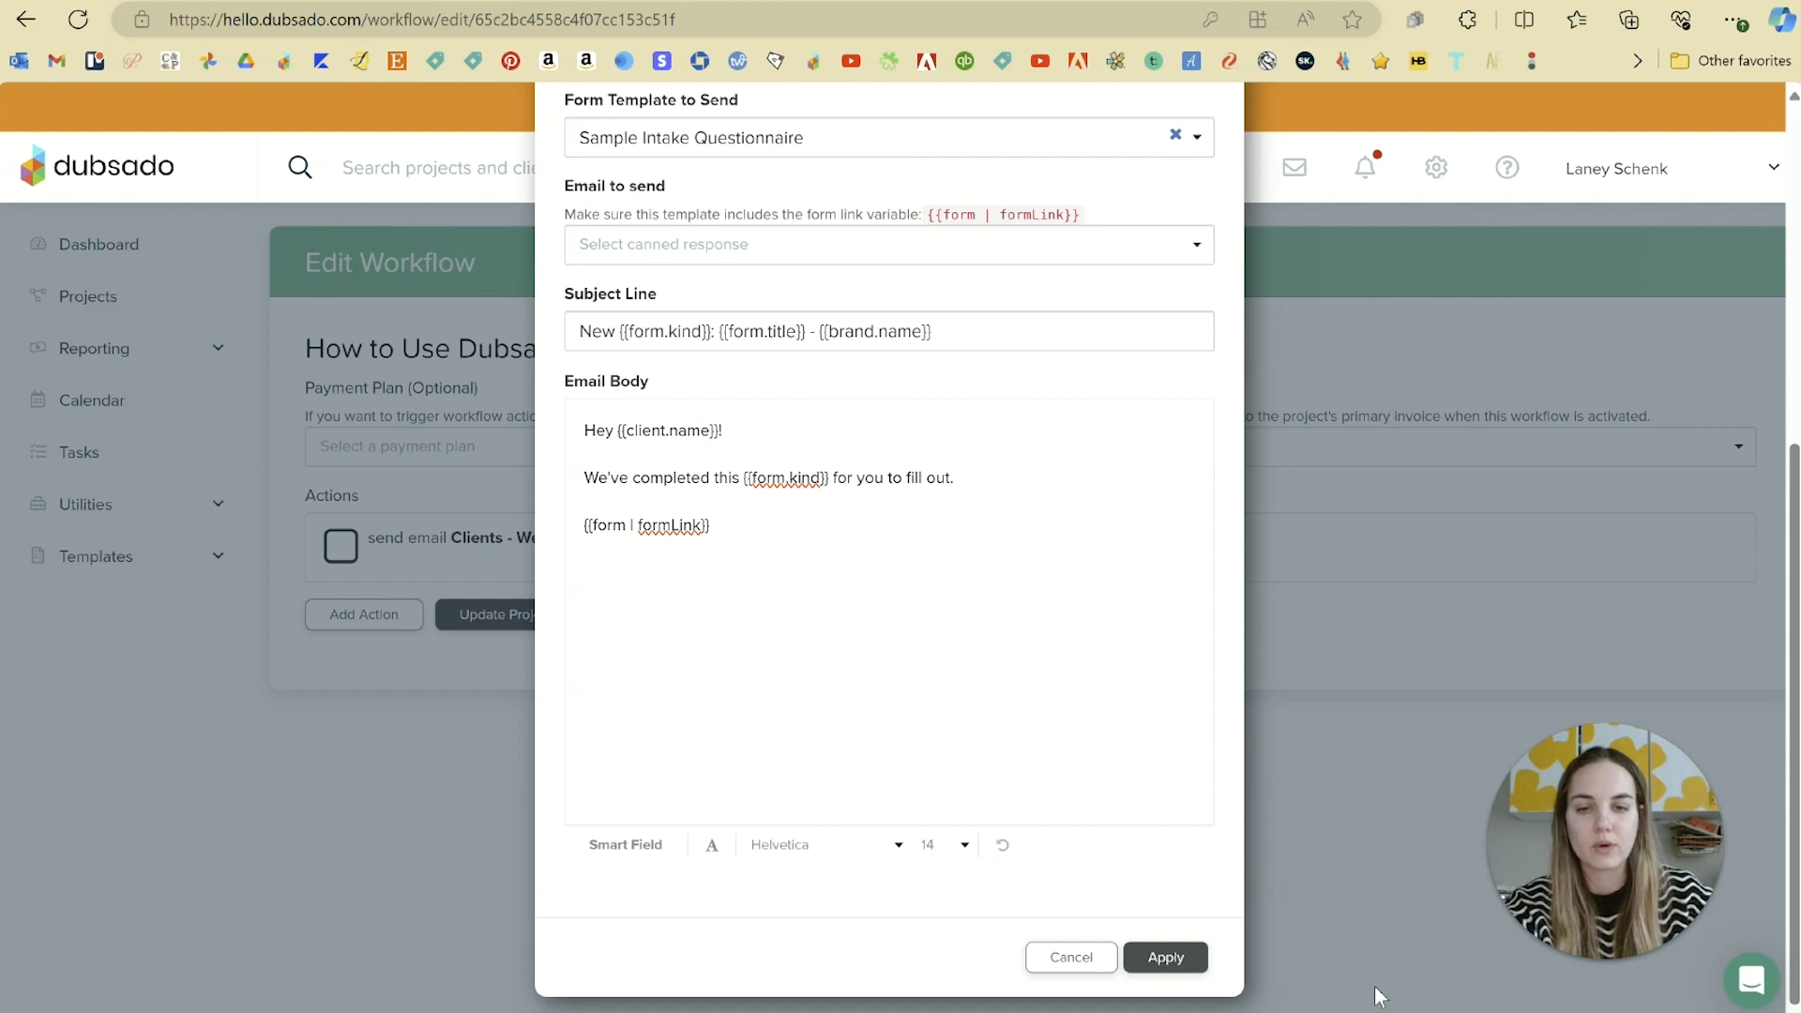
click(1163, 957)
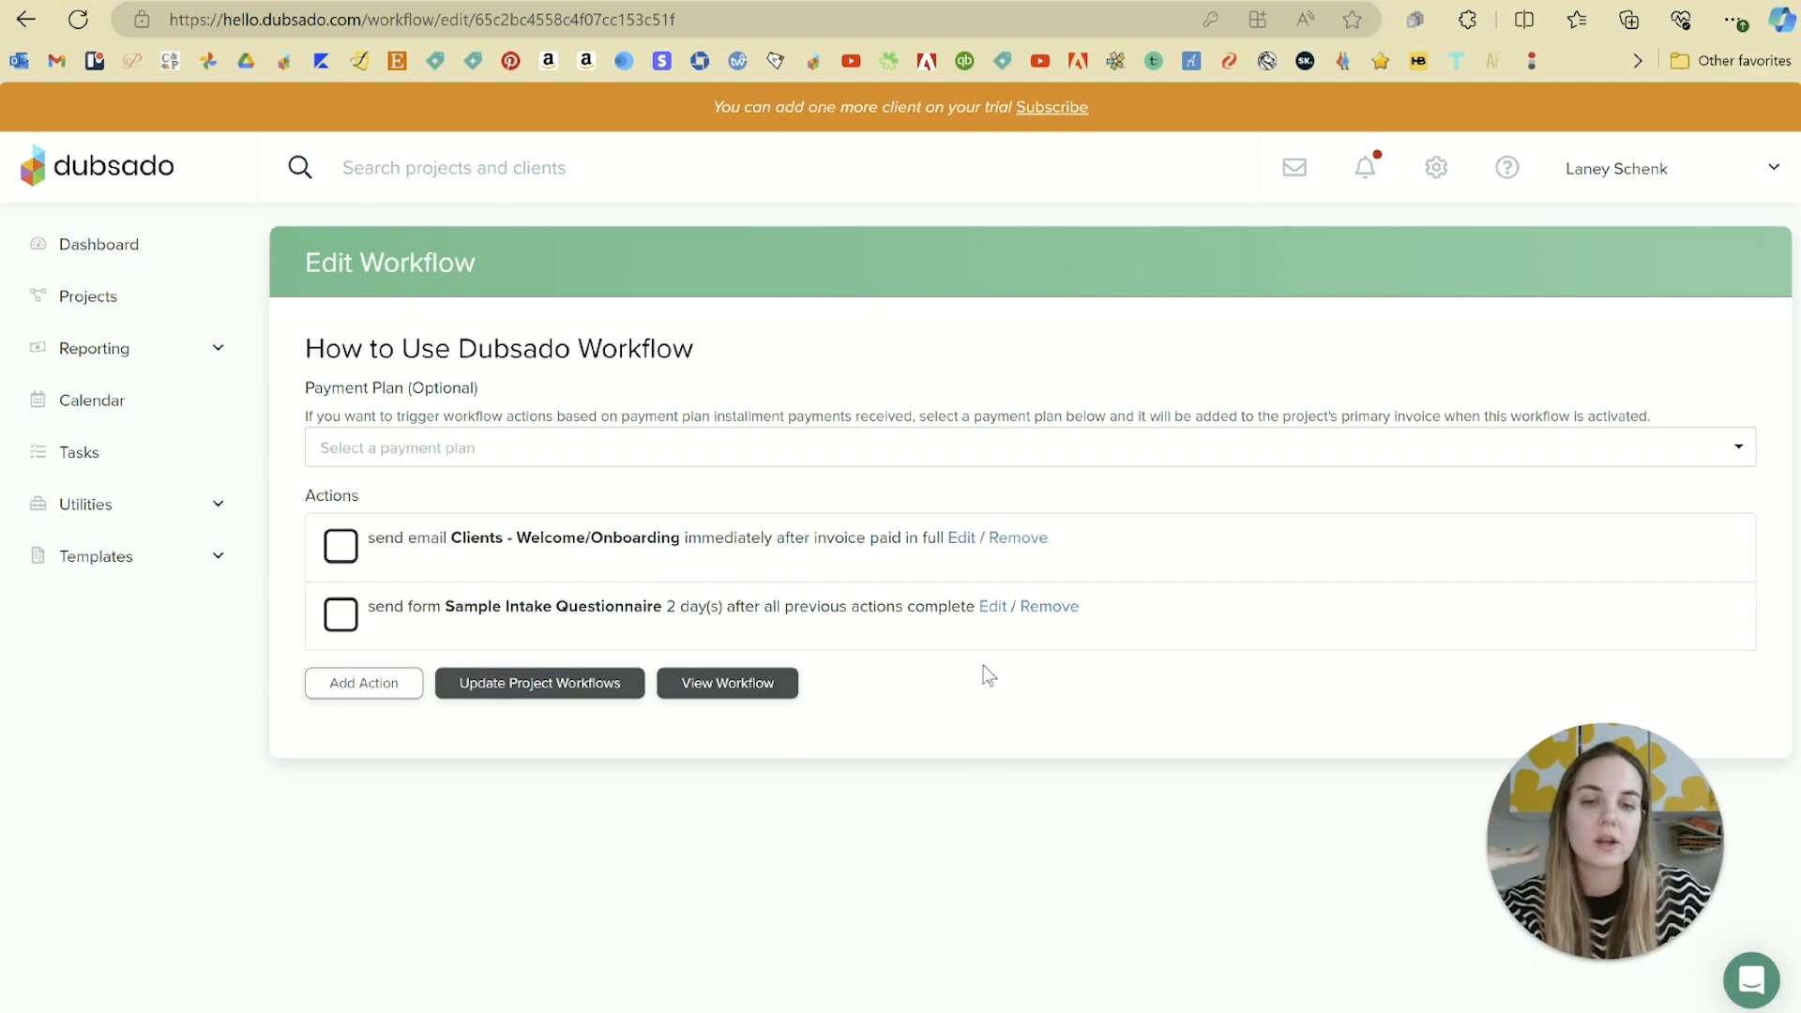
Start a third workflow action and choose Send Email as its type
click(401, 692)
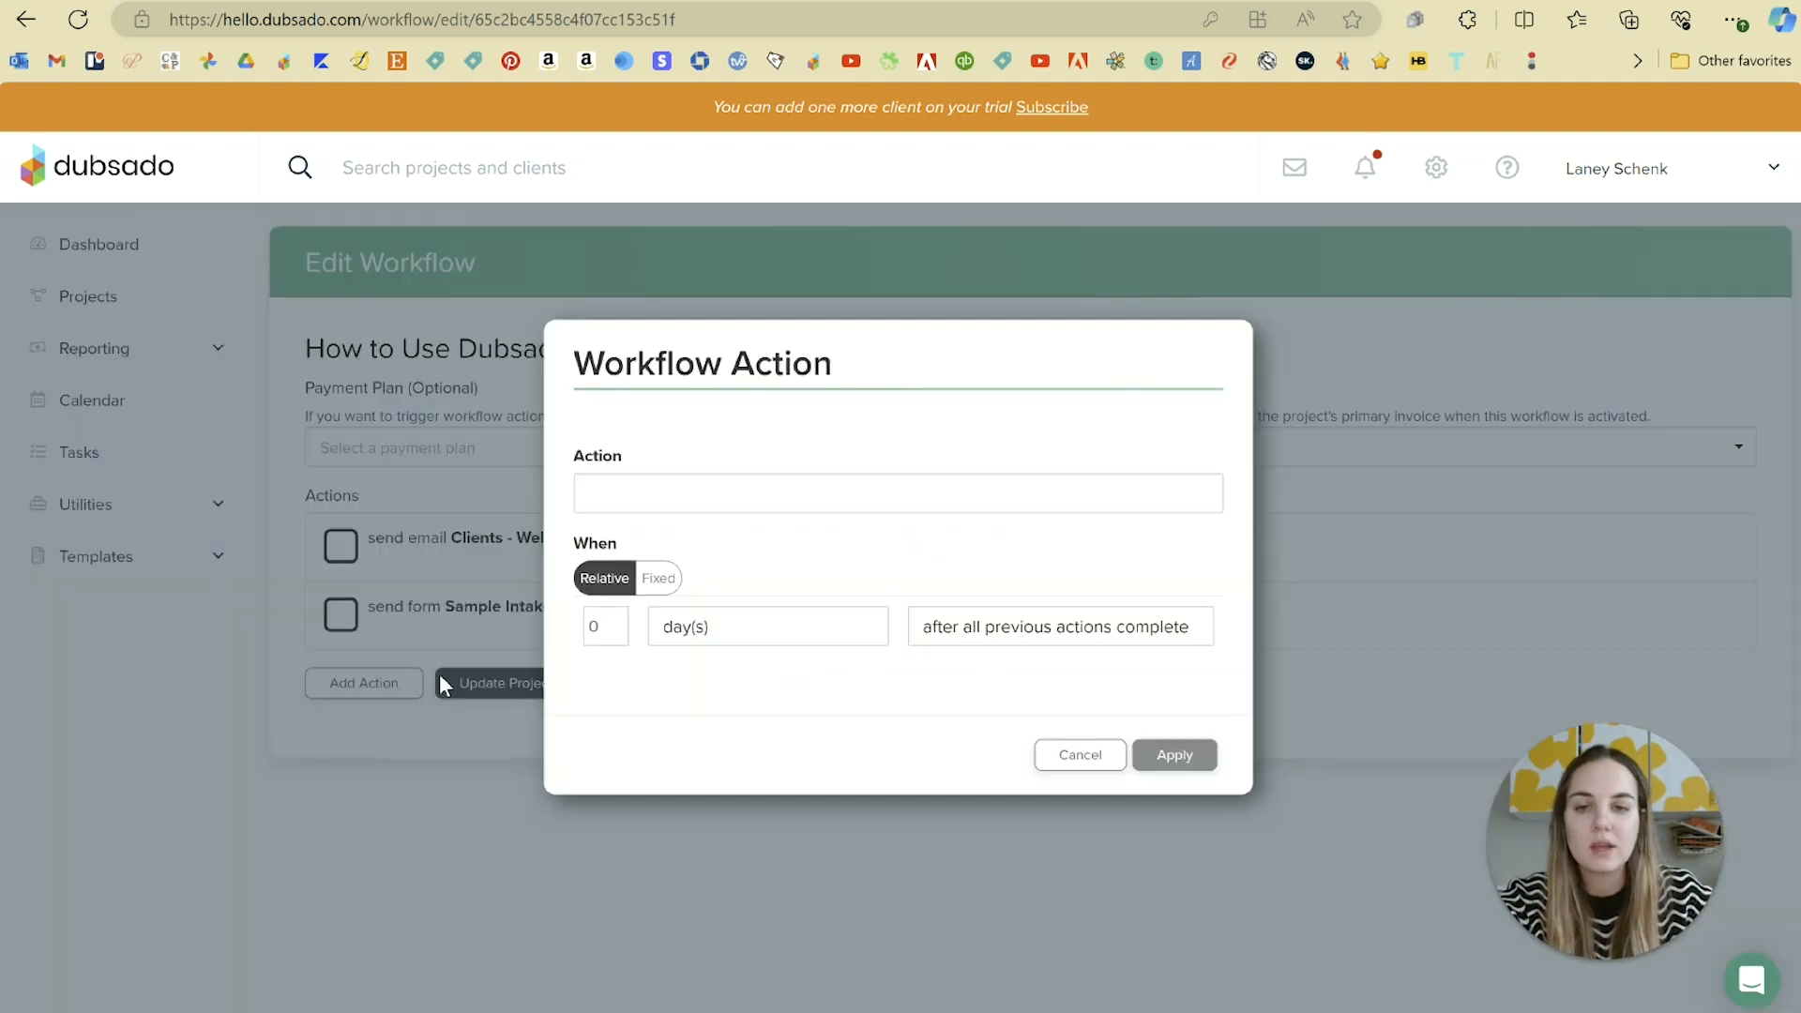
click(752, 502)
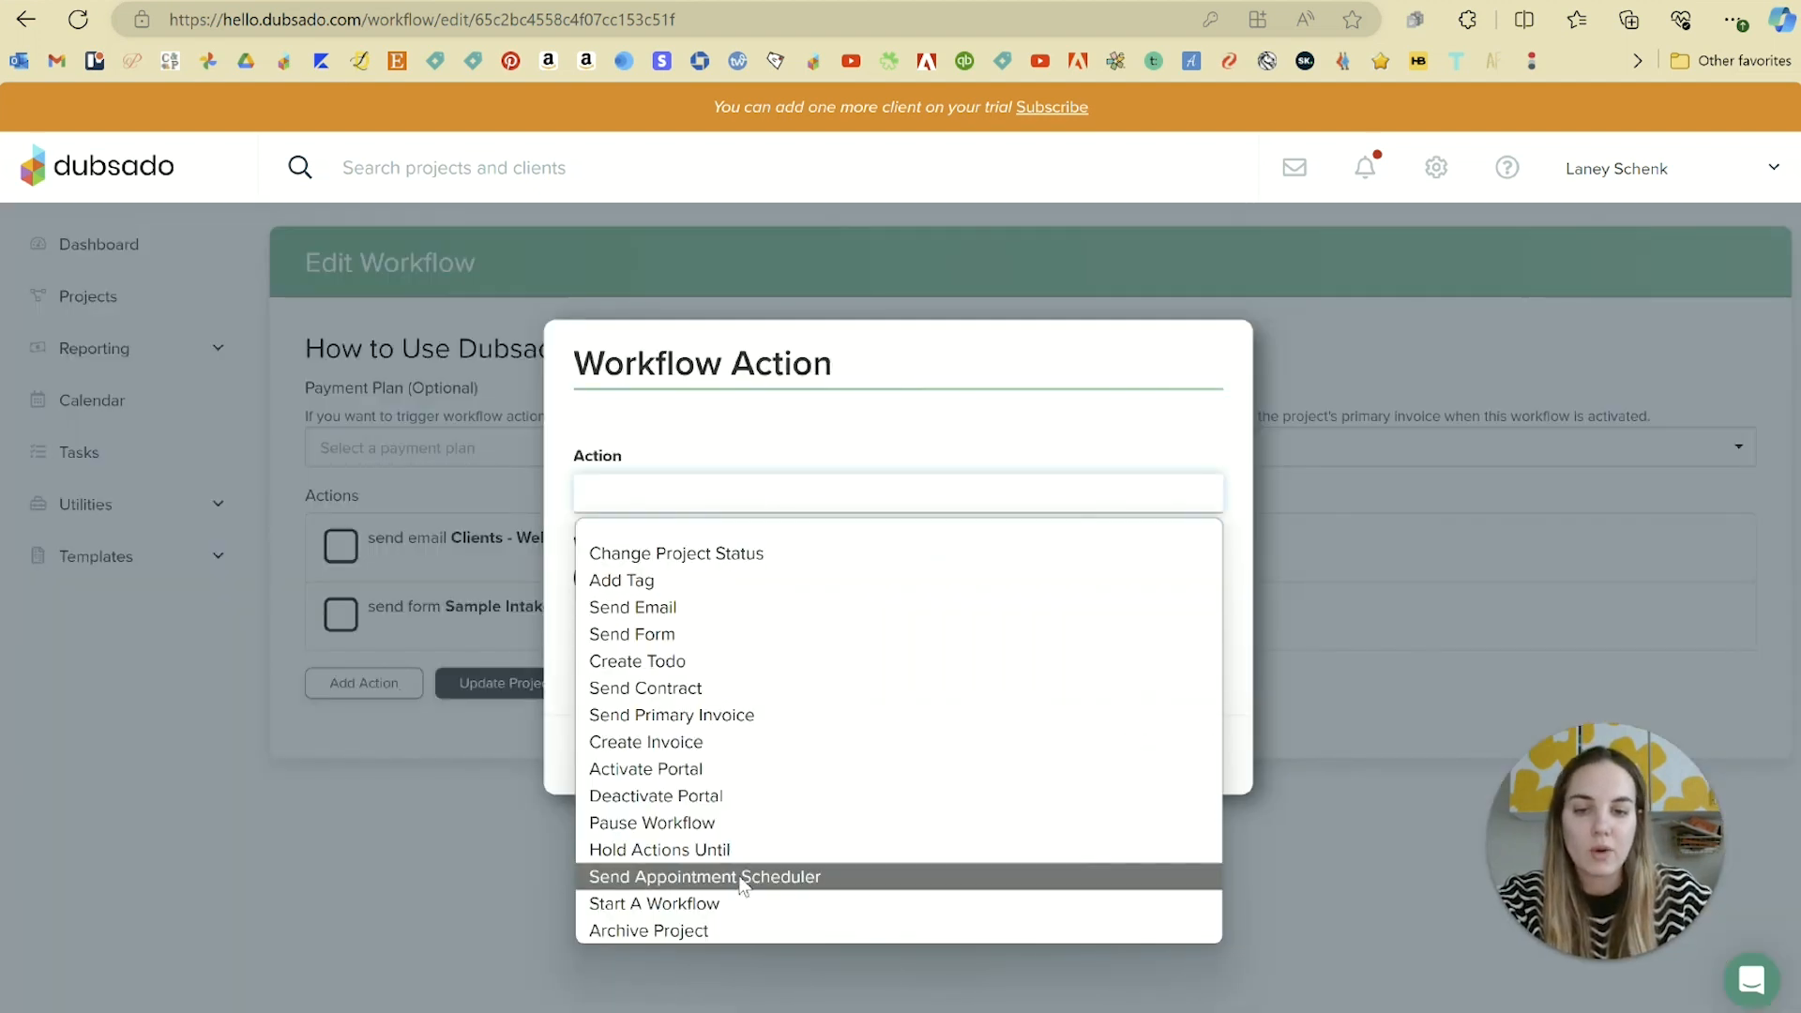
click(677, 608)
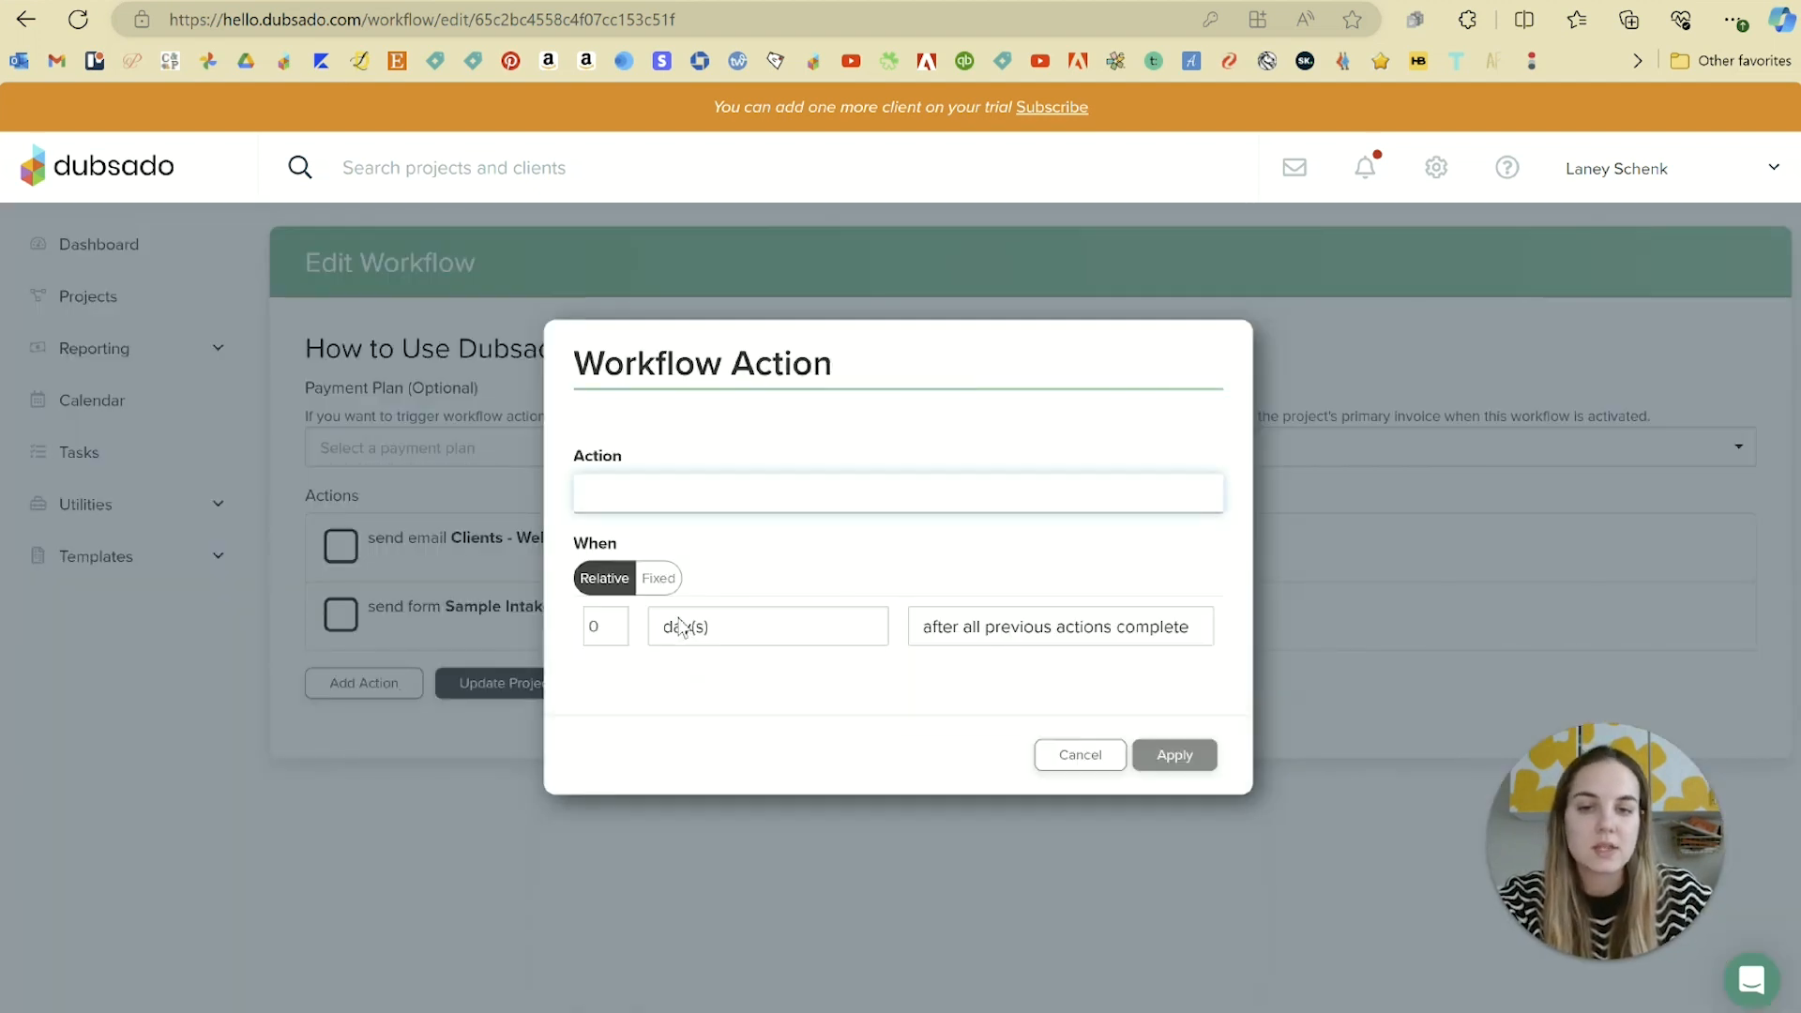
Set the new email action's relative timing to 5 days after form is not completed
scroll(900, 527, down, 2)
click(1050, 281)
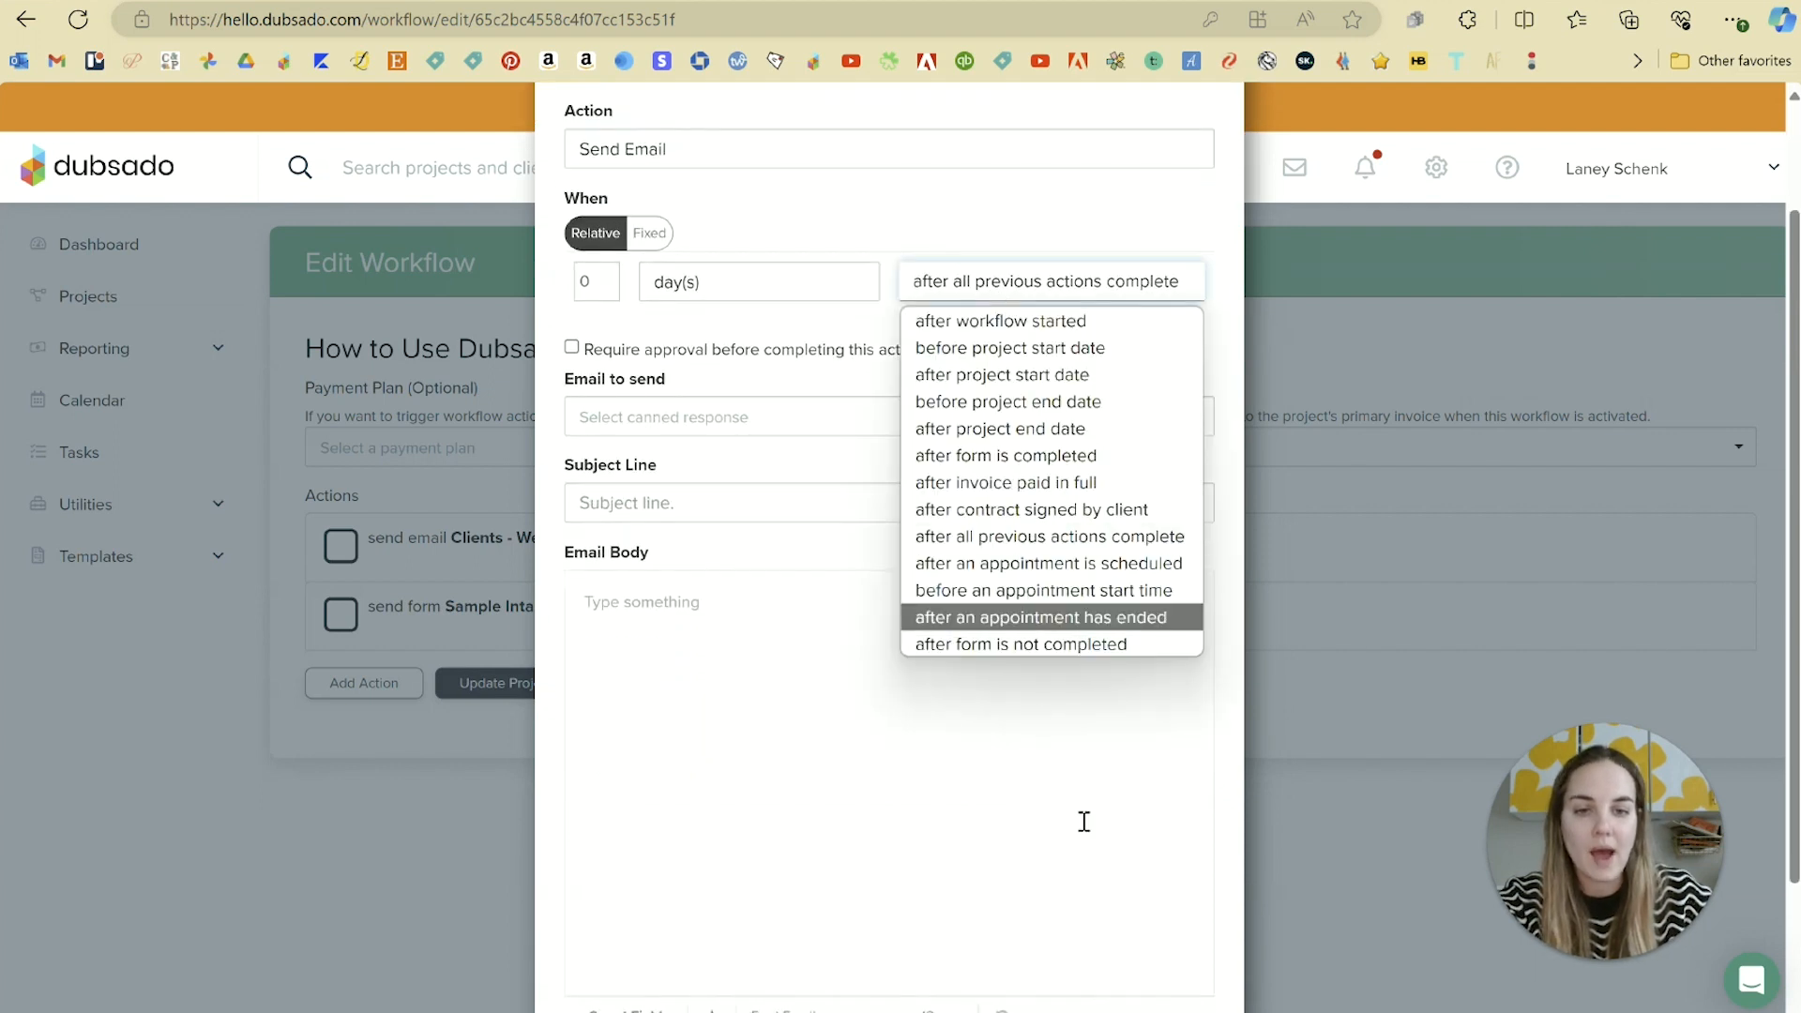
click(993, 646)
click(606, 275)
click(606, 276)
click(606, 275)
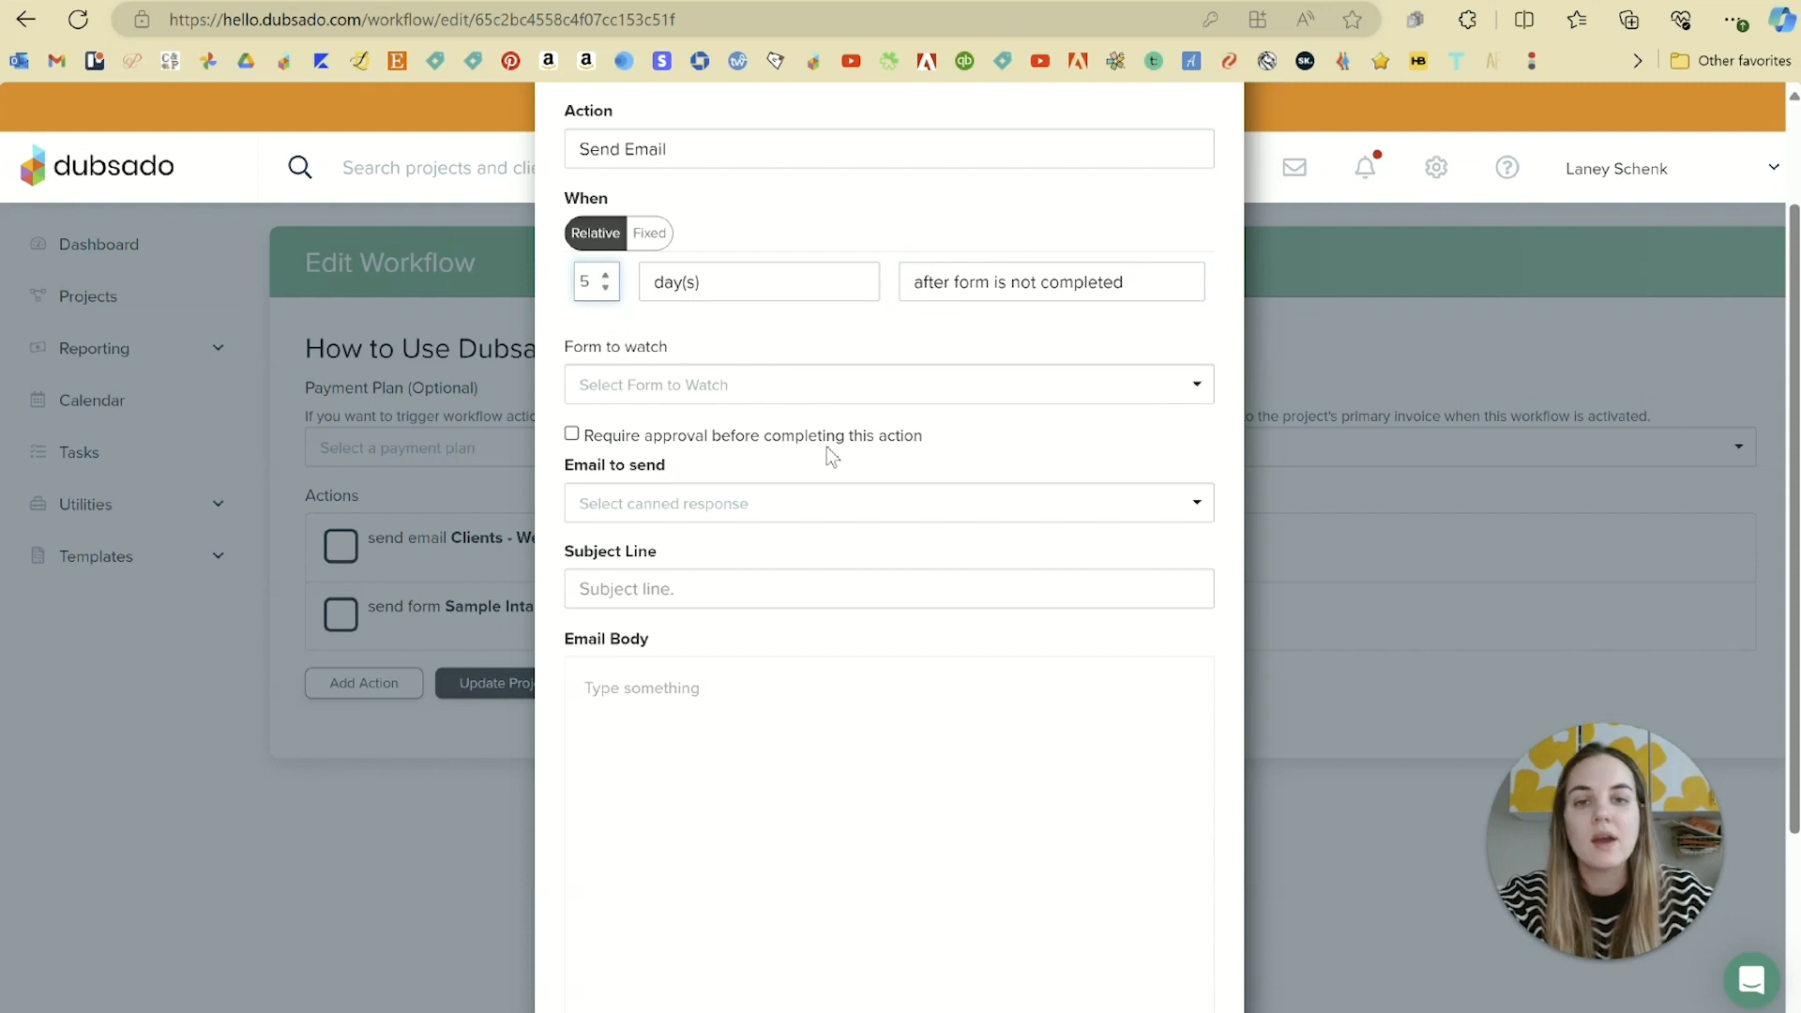
Set Sample Intake Questionnaire as the form to watch and write "Reminder fill out the form" as the email body
click(667, 386)
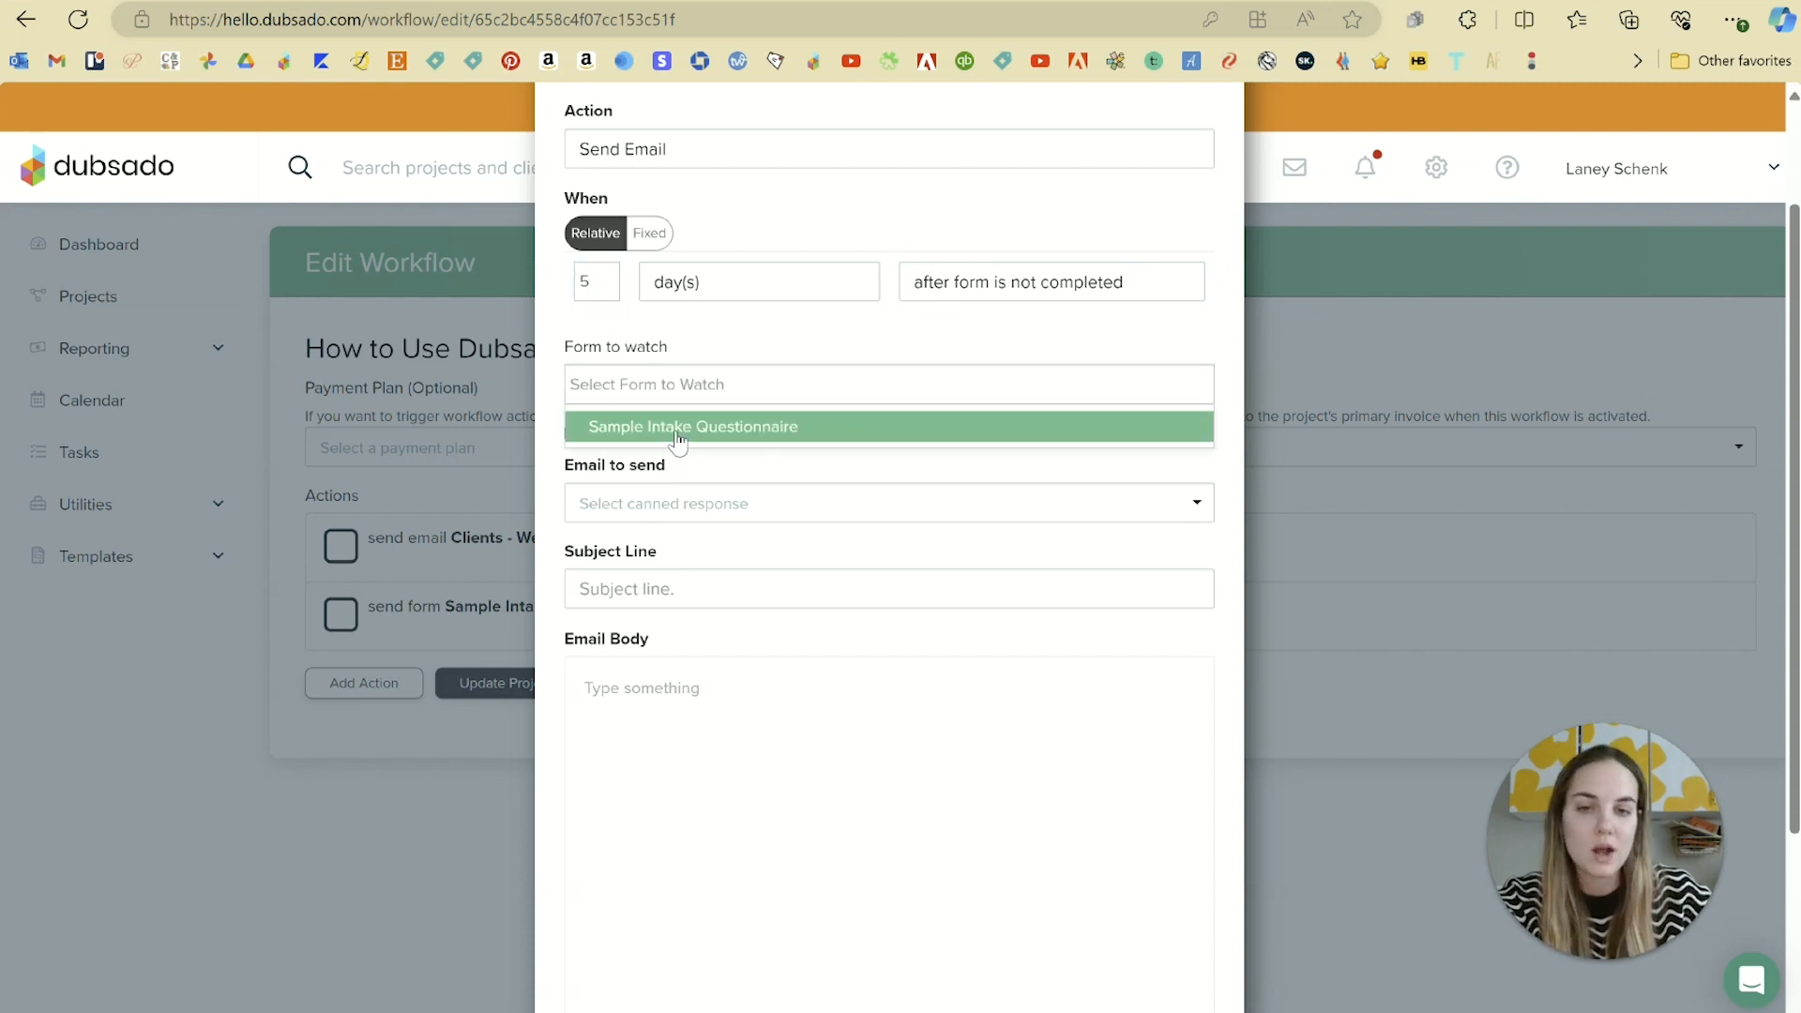
click(746, 427)
scroll(947, 436, down, 3)
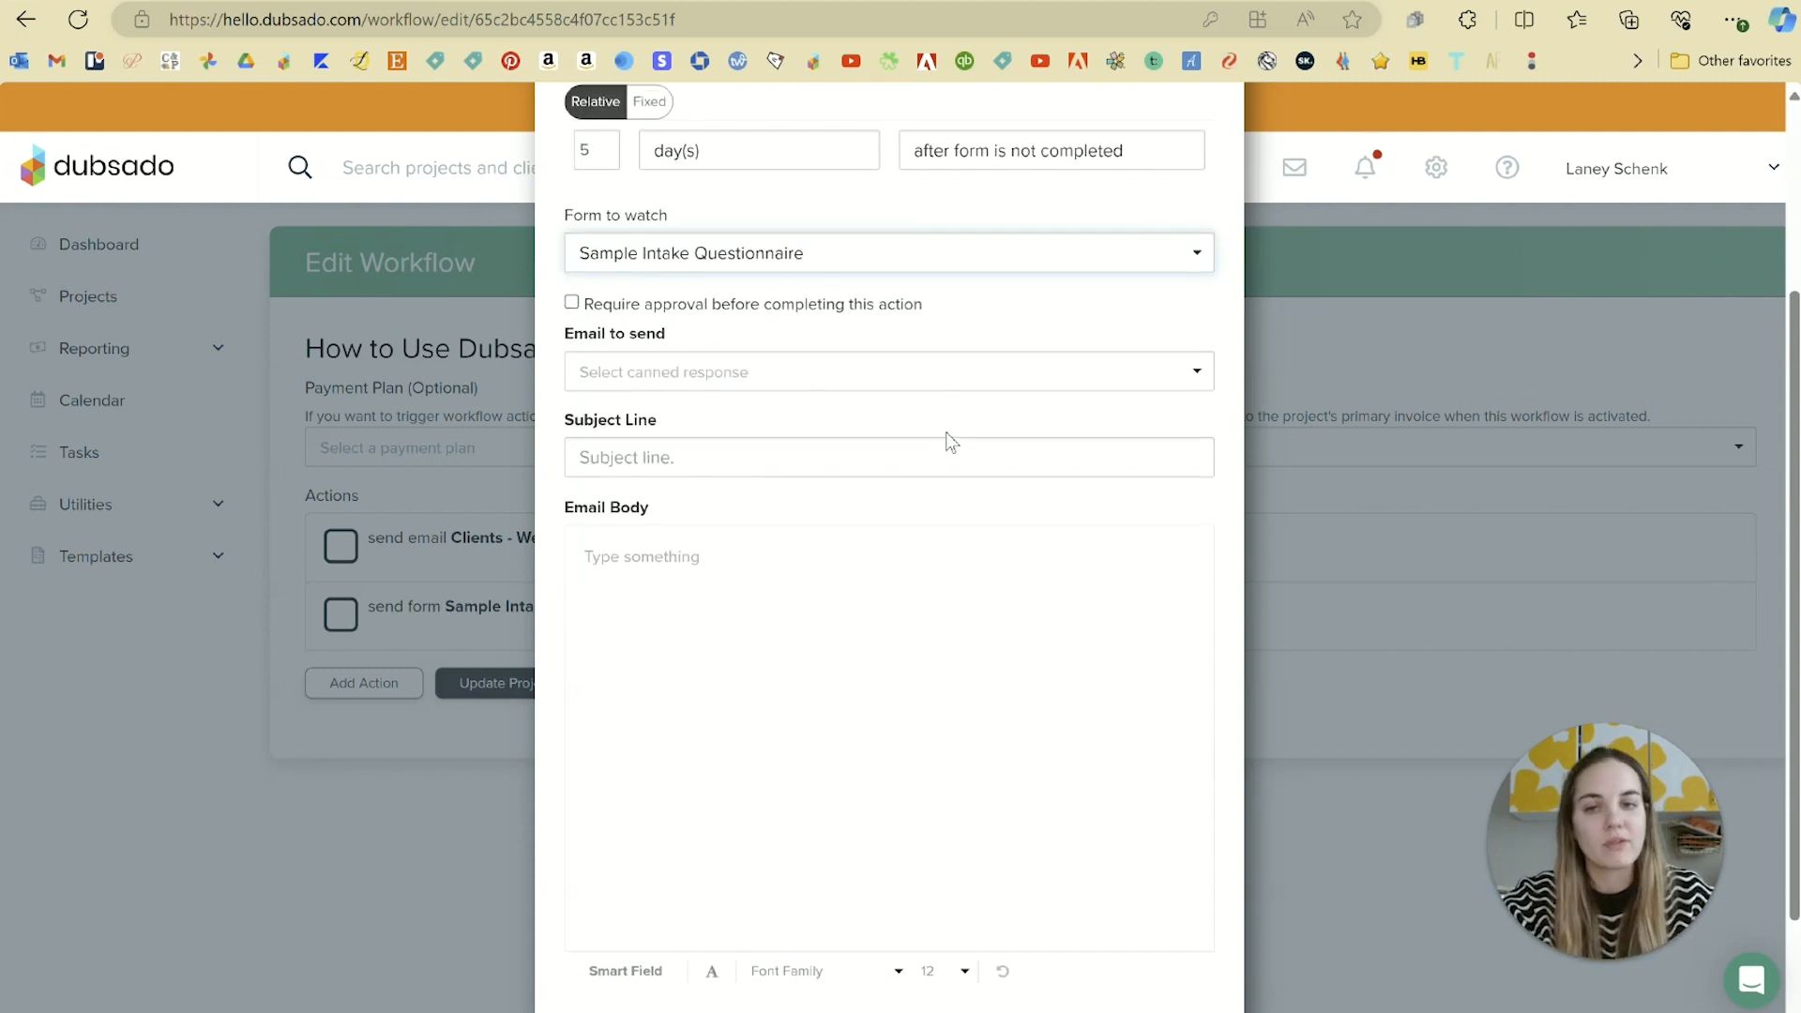
click(871, 560)
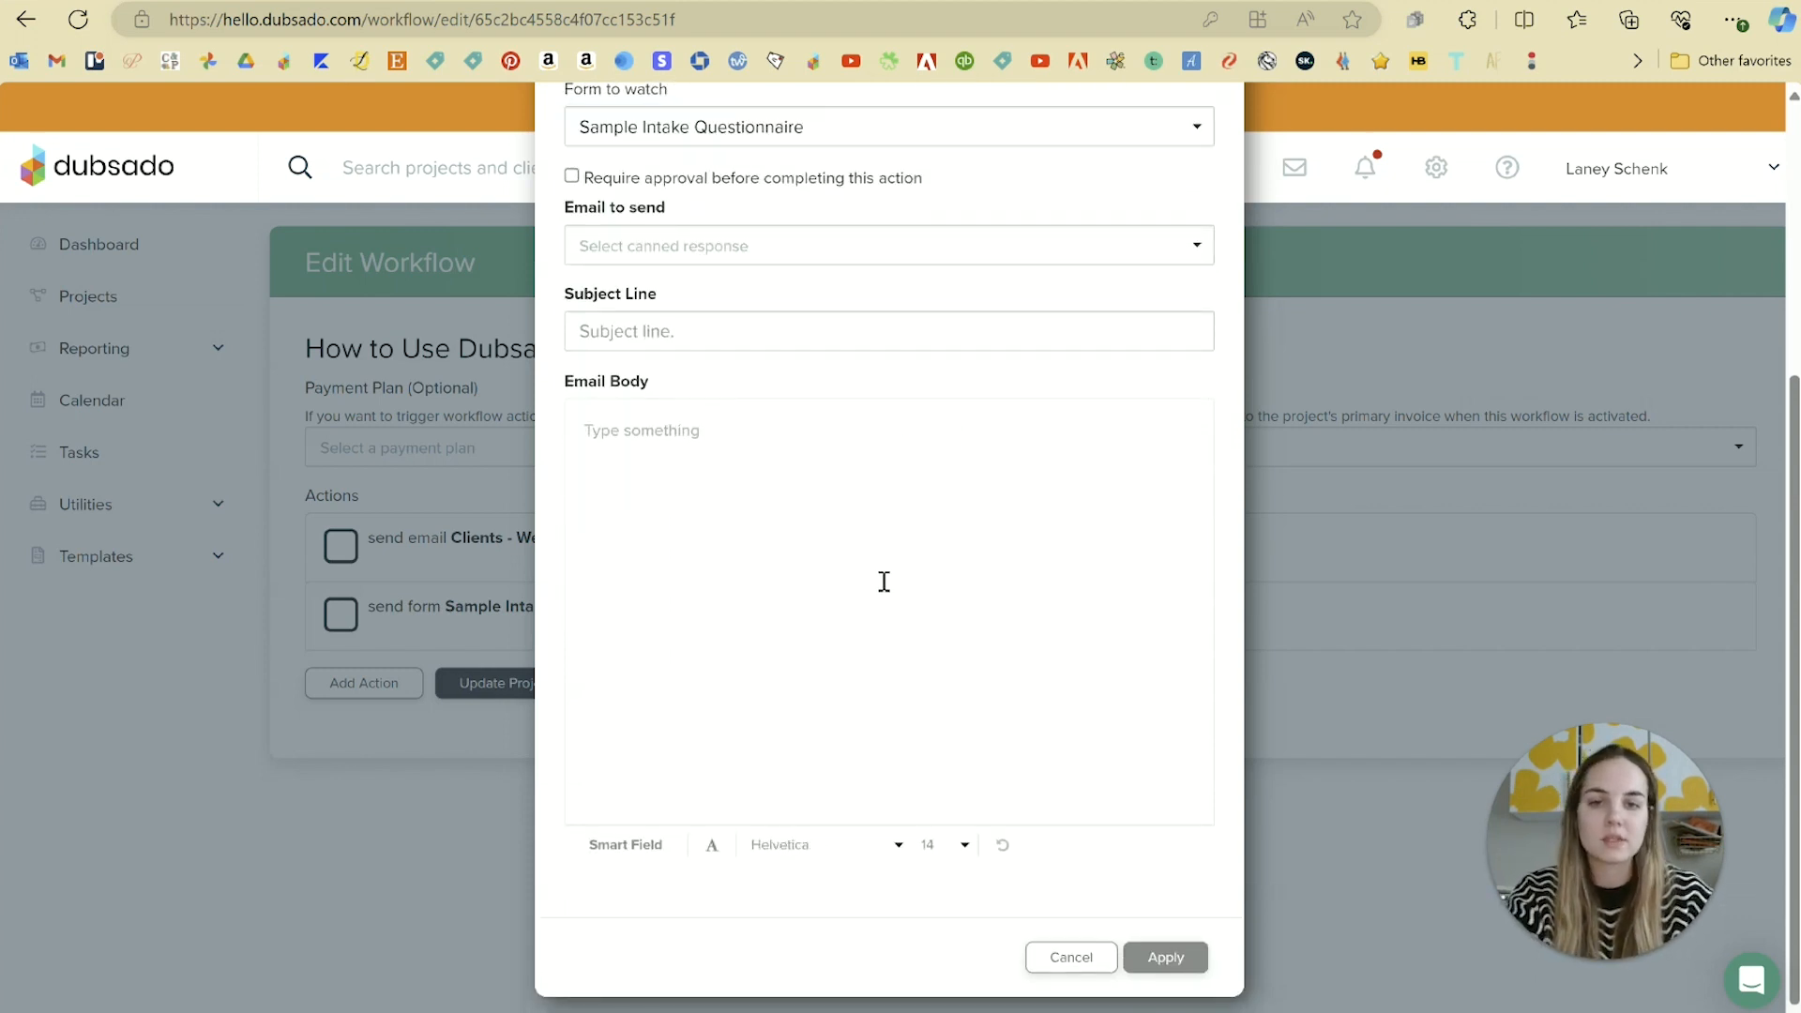
text(Reminder fil)
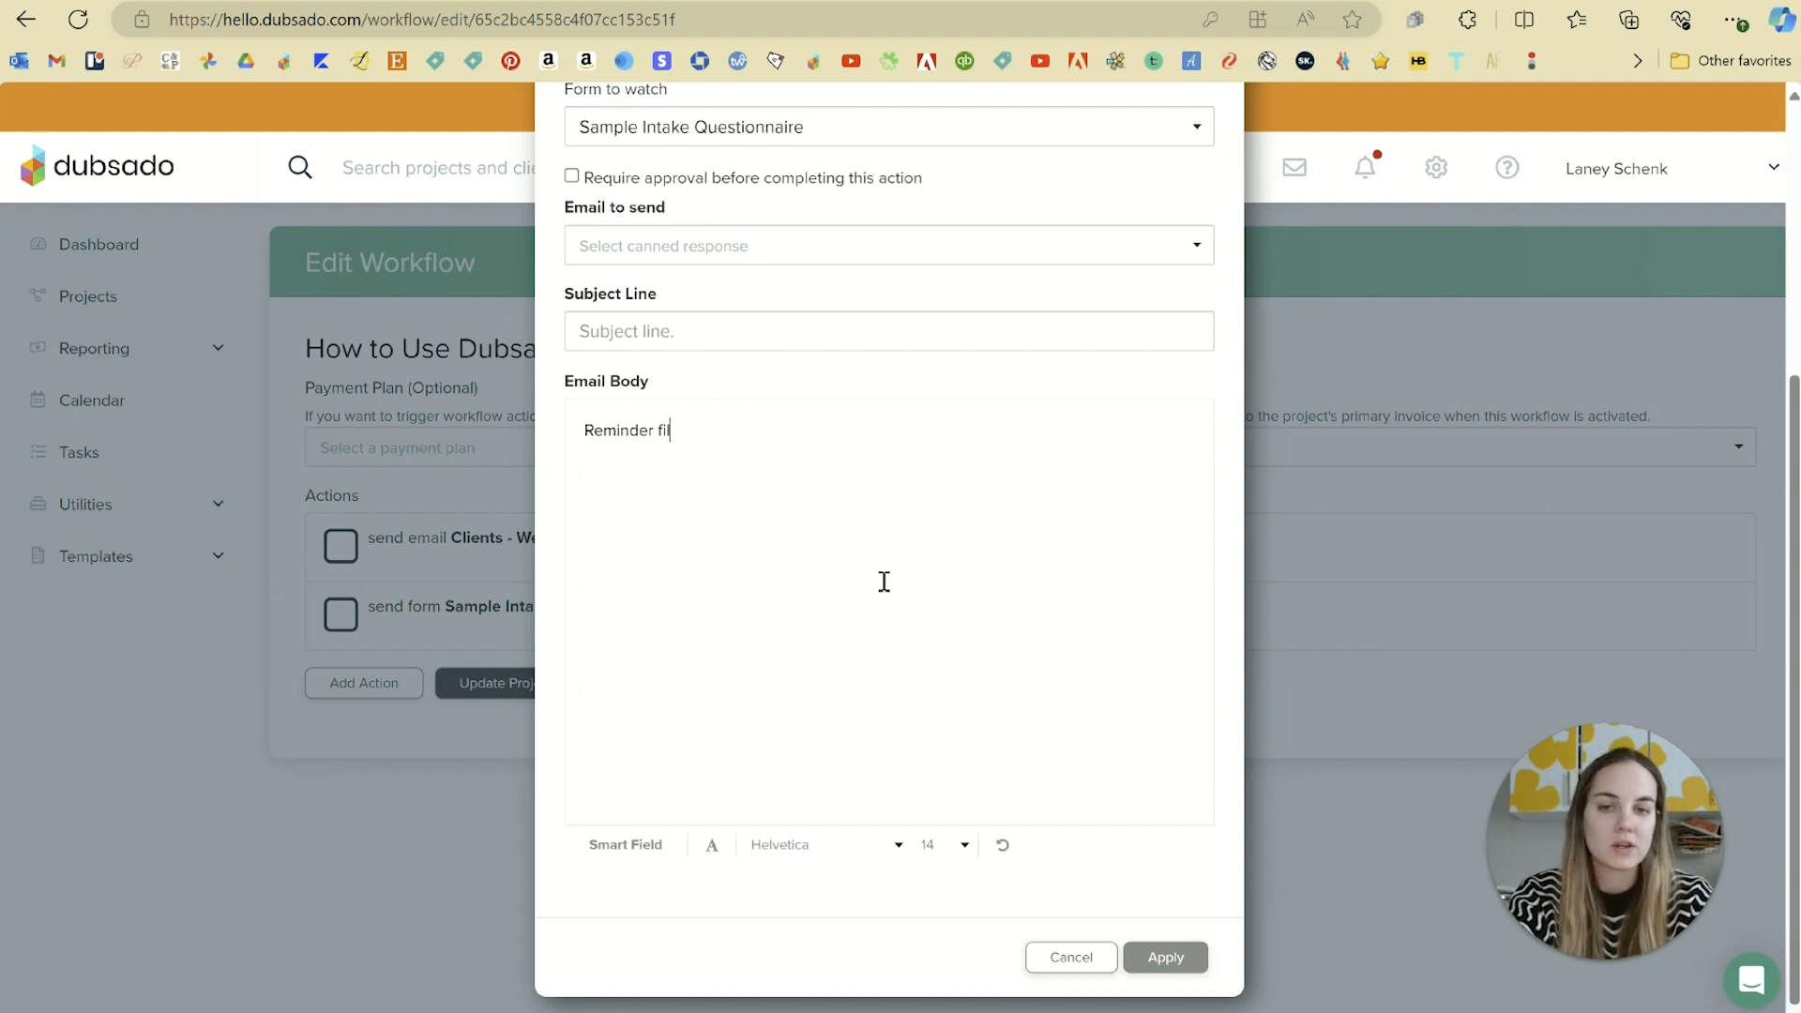
text(l out the form gu)
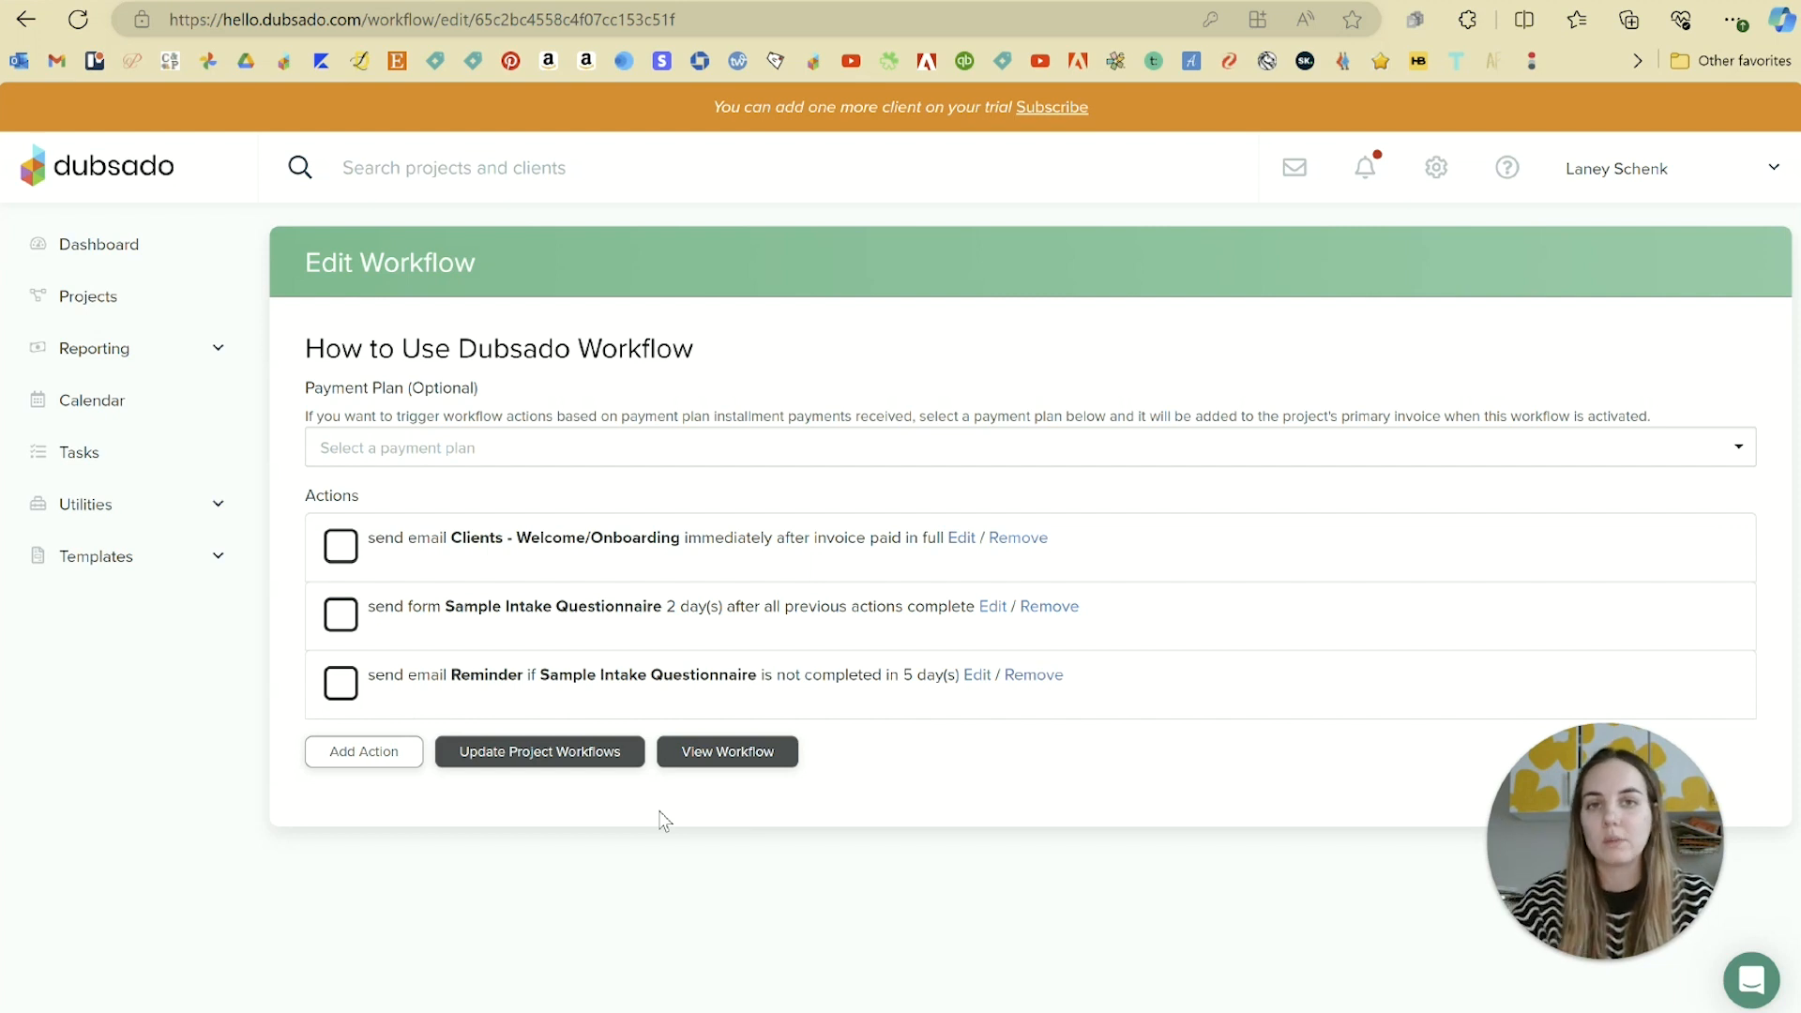
Leave the workflow editor for the workflow list and review the actions and timing of the Sample Lead Follow Up workflow
click(668, 751)
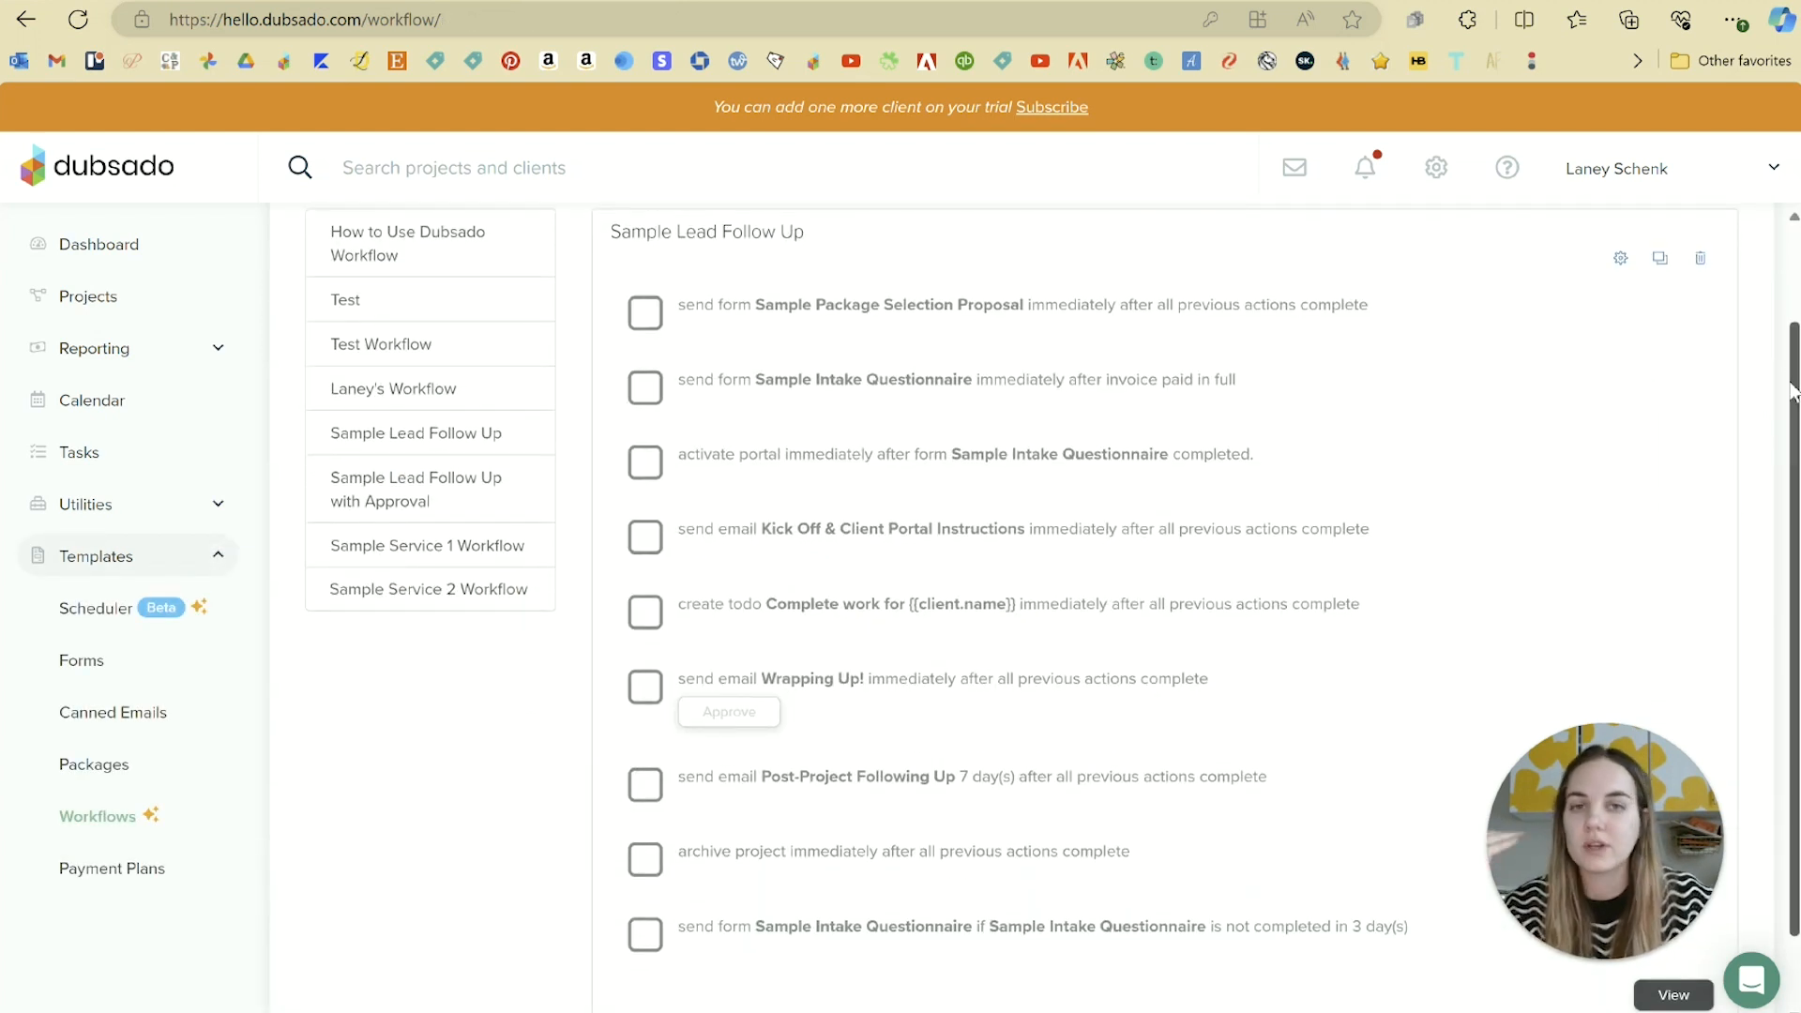
scroll(1792, 399, down, 1)
scroll(1792, 399, down, 1)
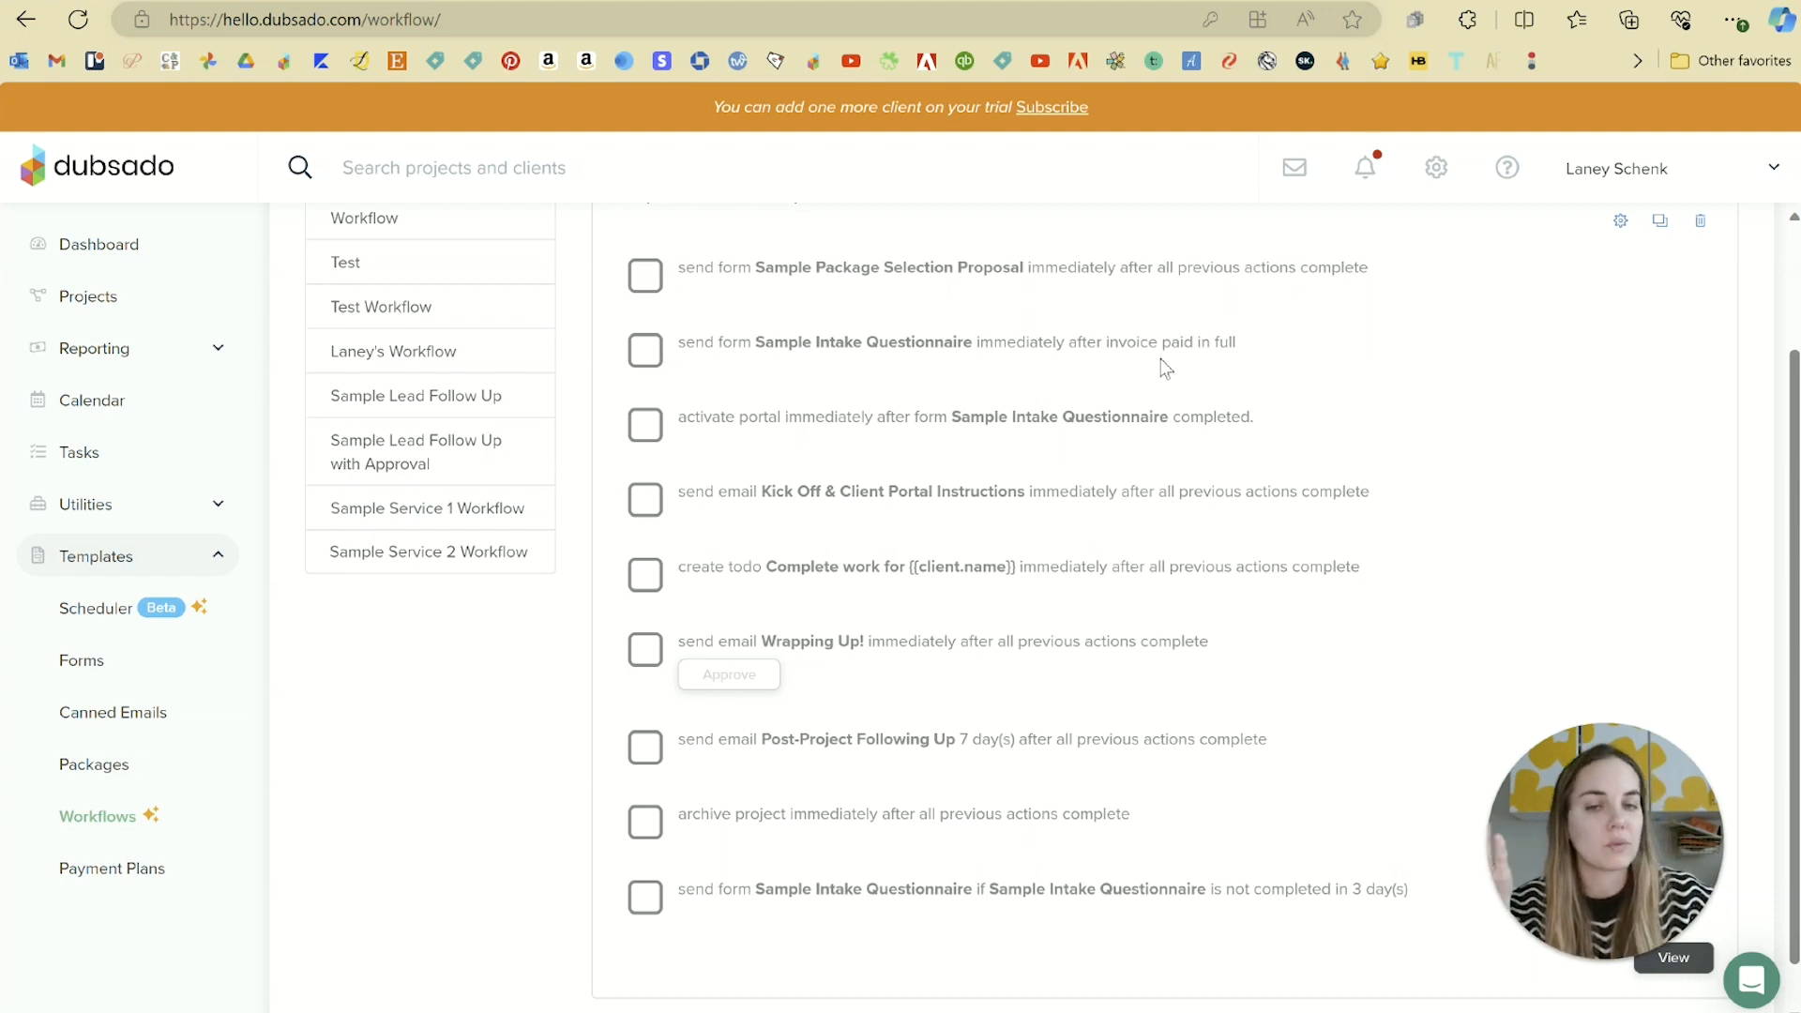
scroll(1660, 530, down, 1)
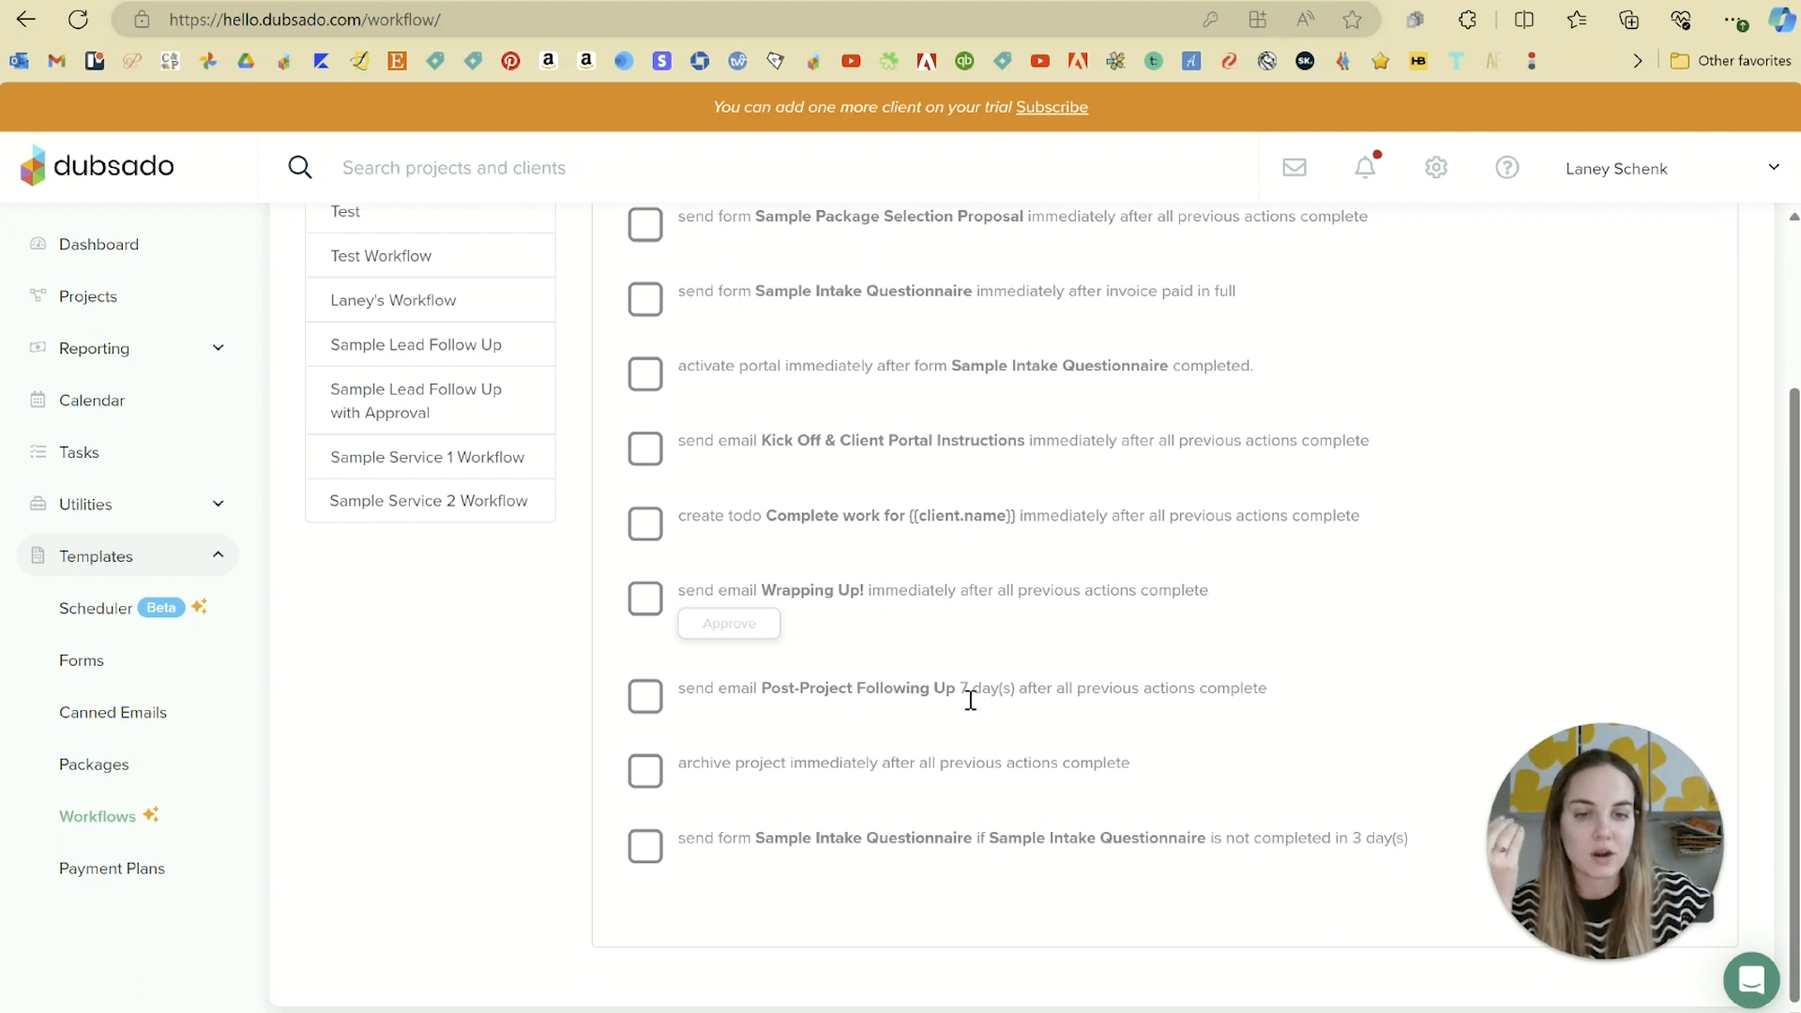
drag(969, 694, 1038, 695)
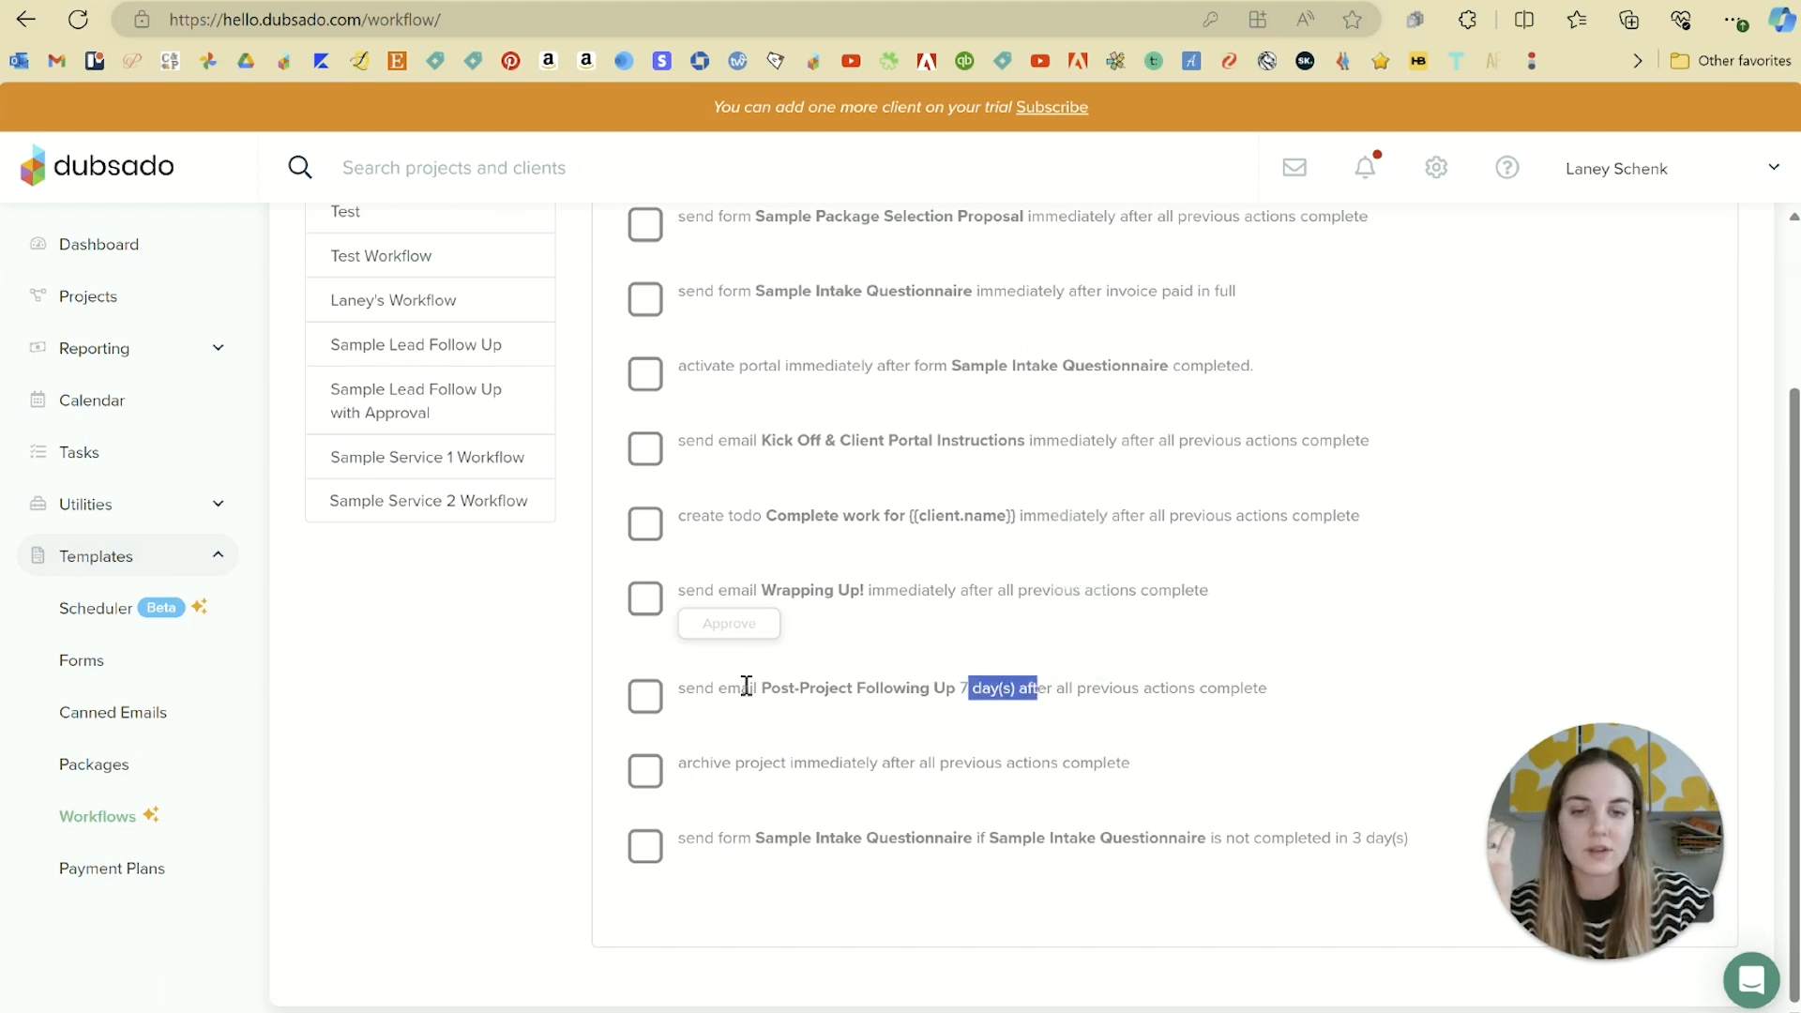
click(1047, 717)
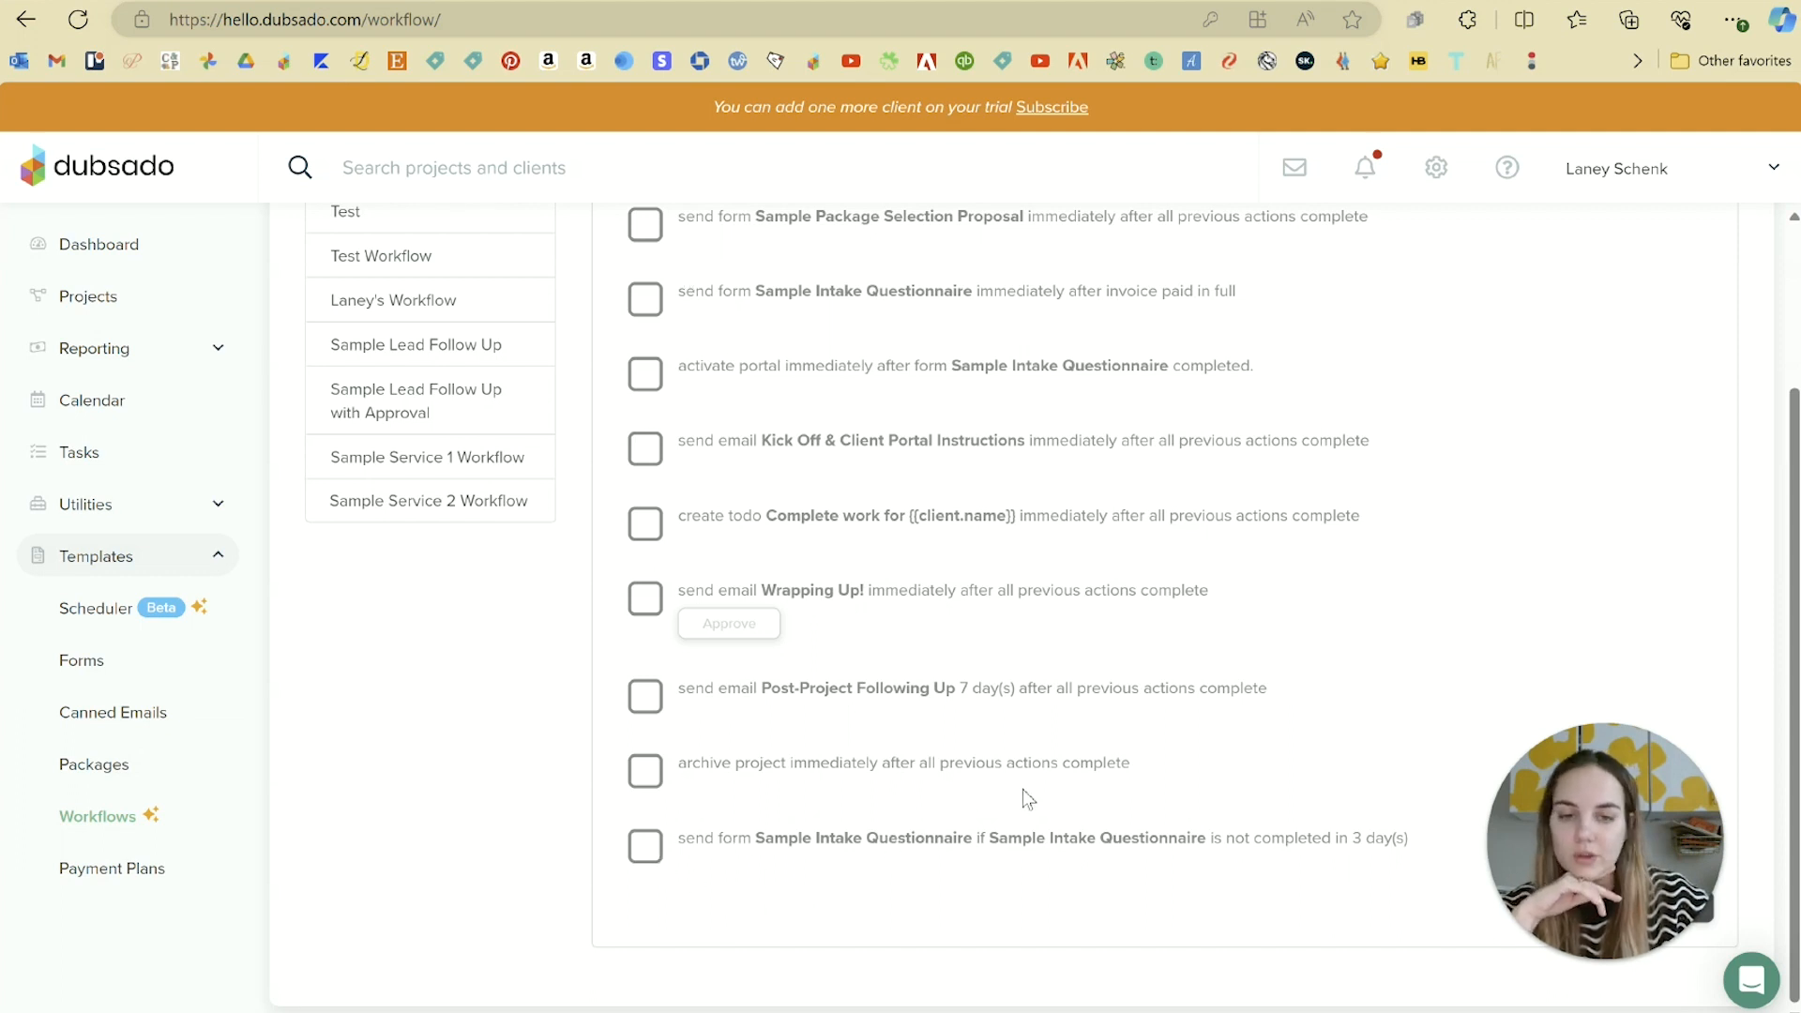
scroll(1032, 787, up, 1)
scroll(1020, 748, down, 1)
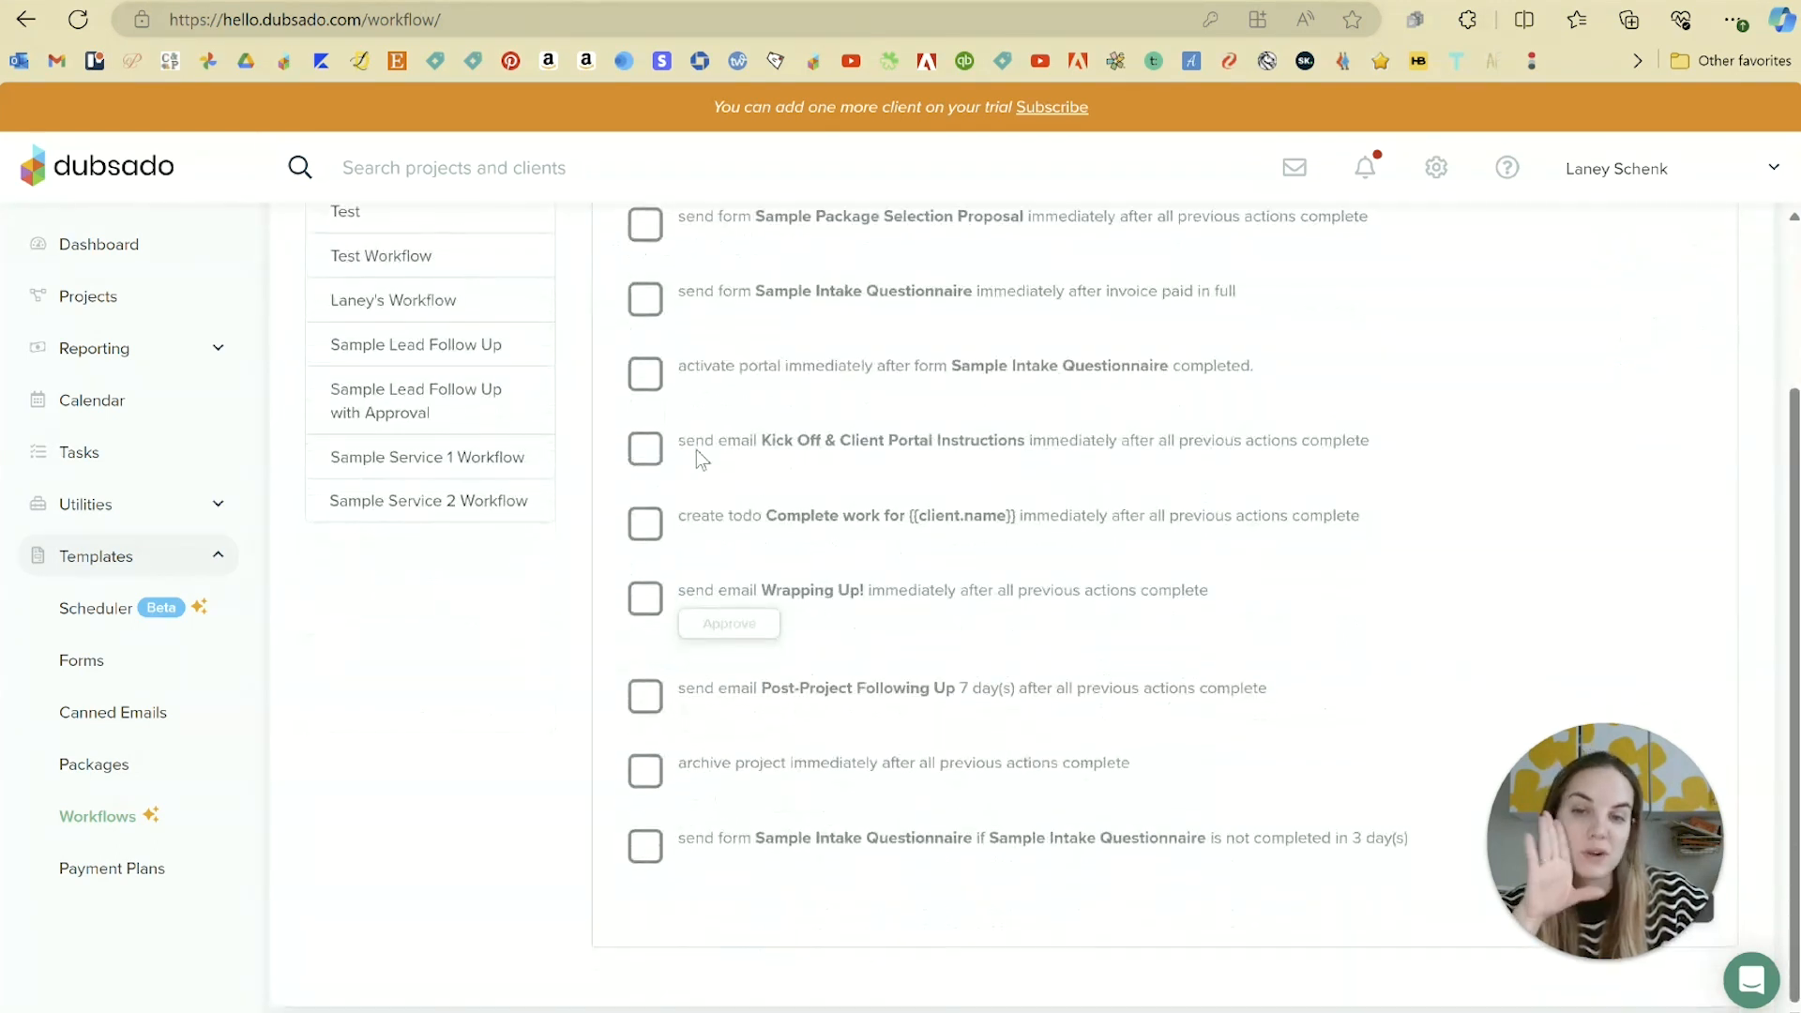
scroll(1182, 793, up, 3)
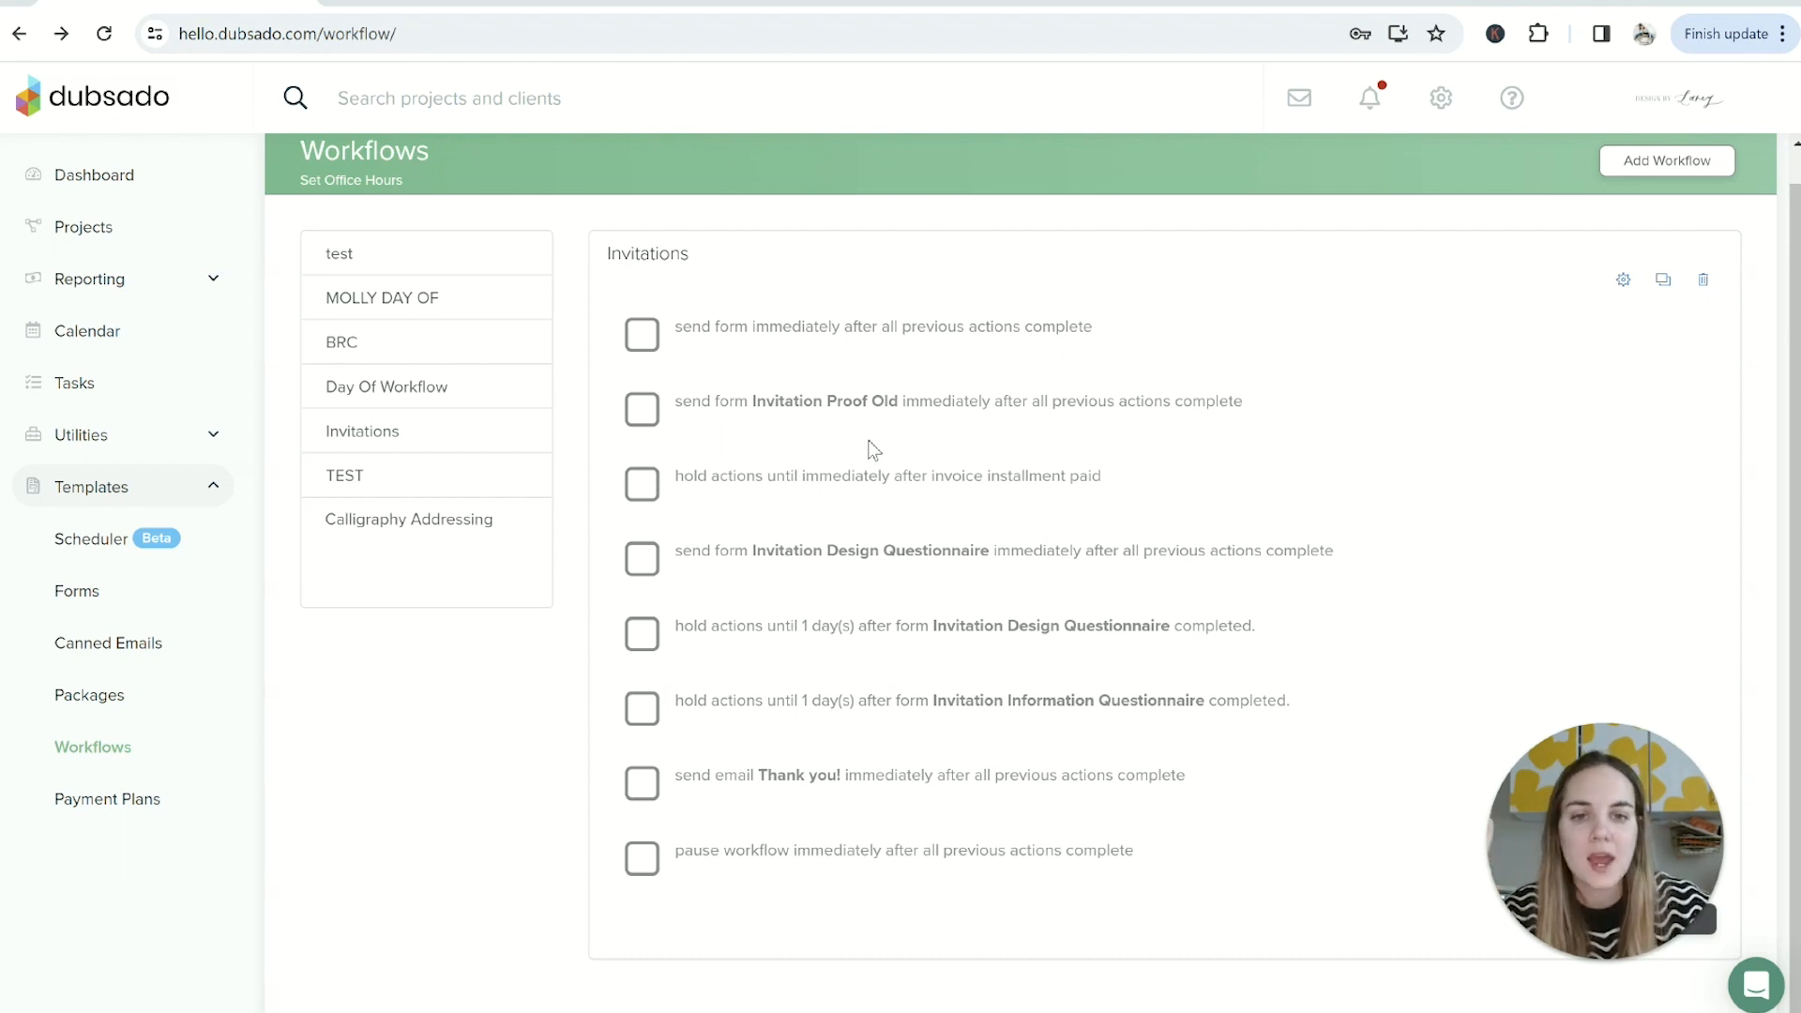
Examine the Invitations workflow's triggers, from the invoice installment hold and design questionnaire to the Thank you! email and final pause
drag(924, 474, 1077, 461)
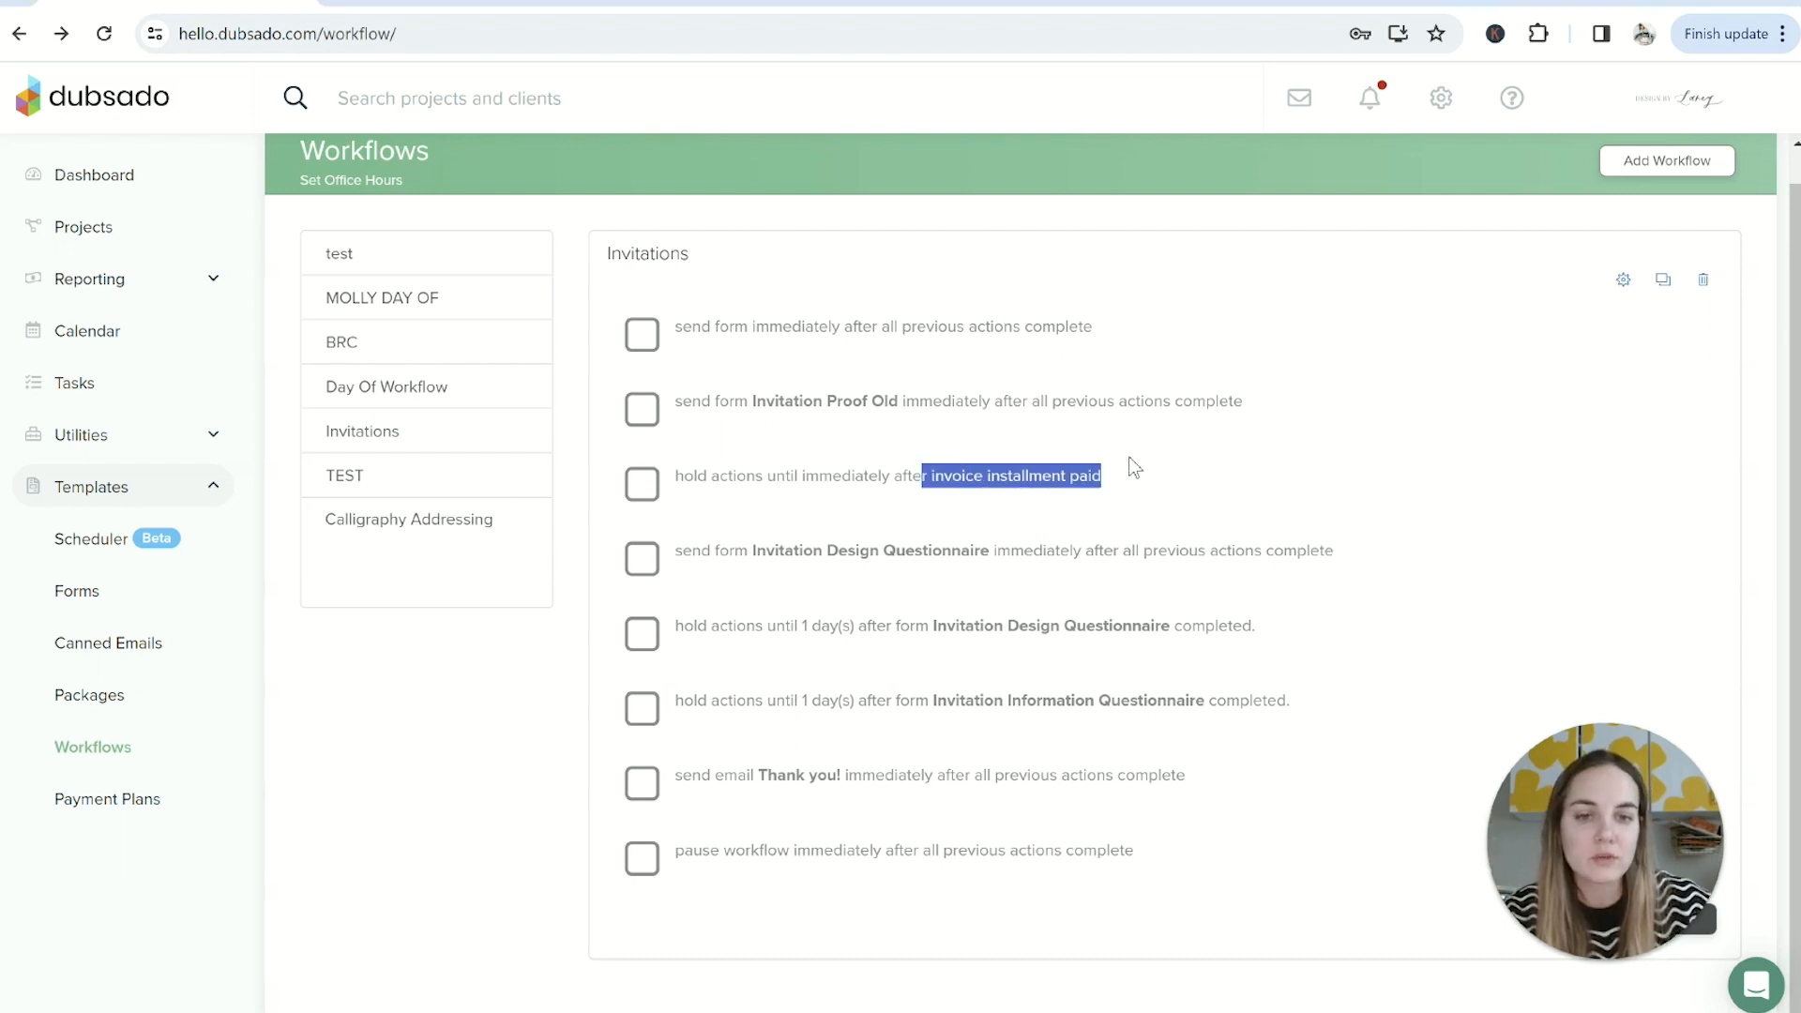
click(1160, 469)
drag(753, 551, 982, 554)
click(1007, 561)
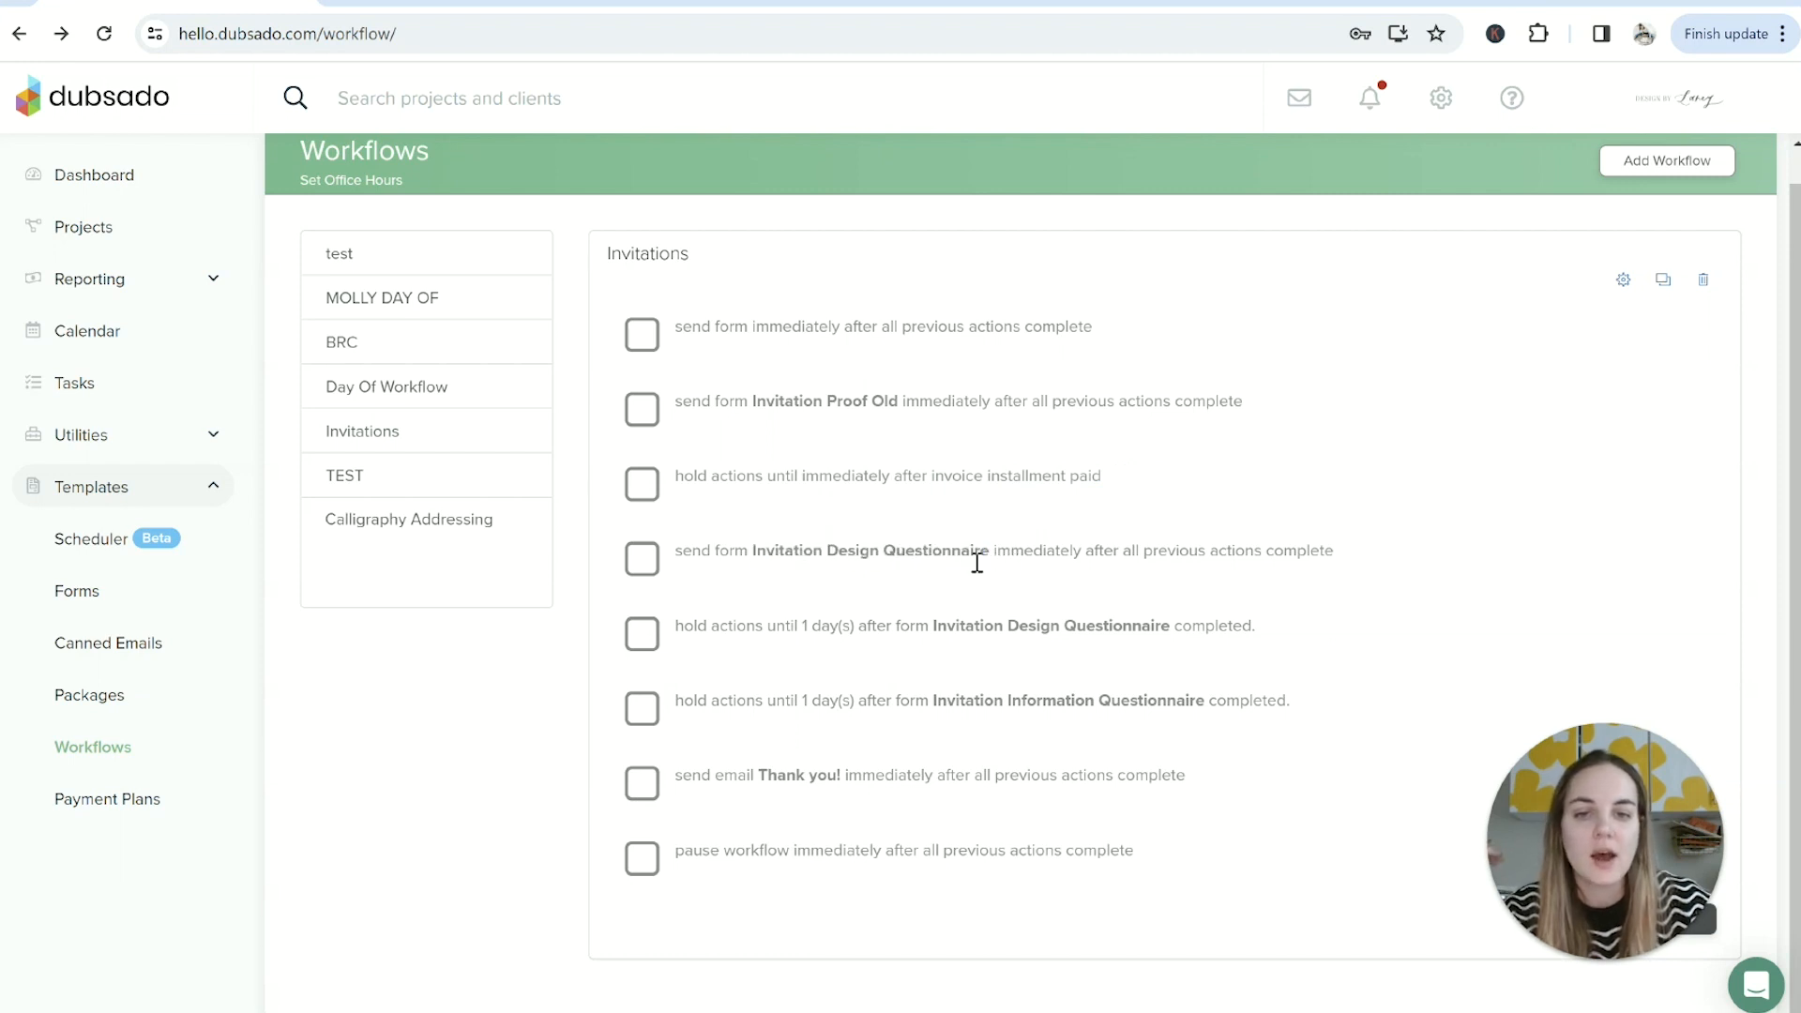
drag(768, 627, 1325, 622)
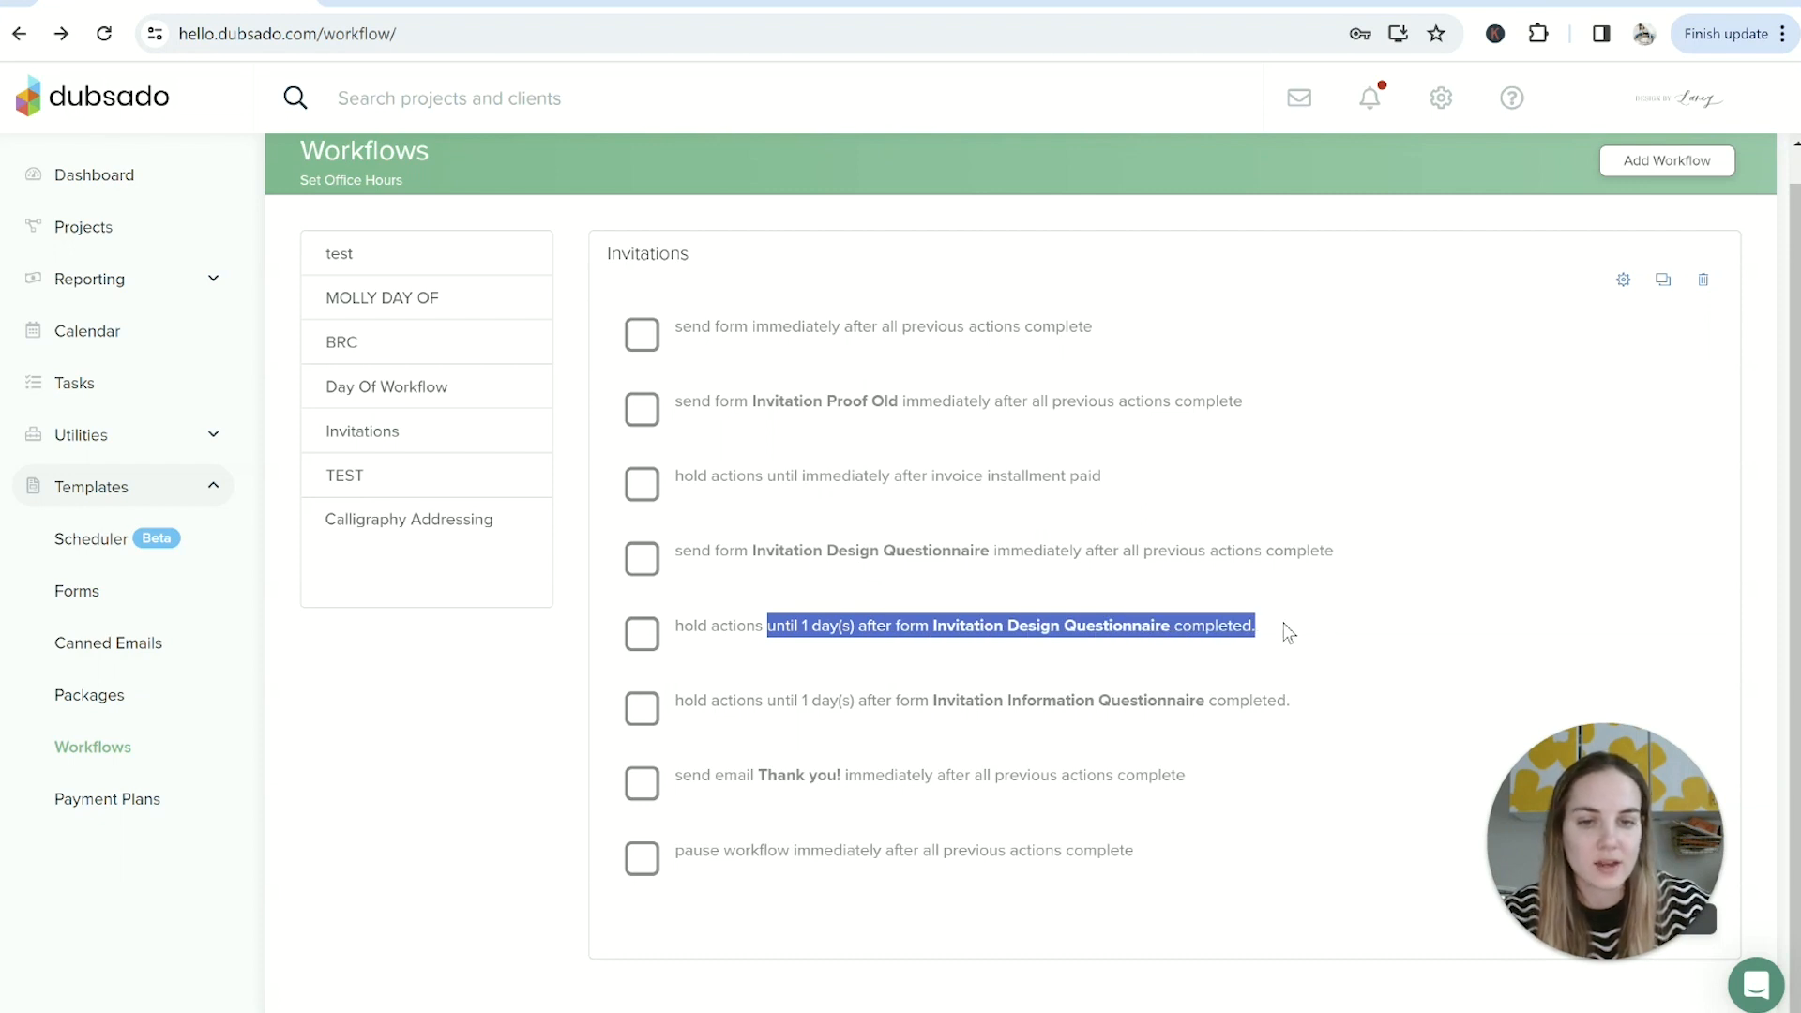
click(1288, 634)
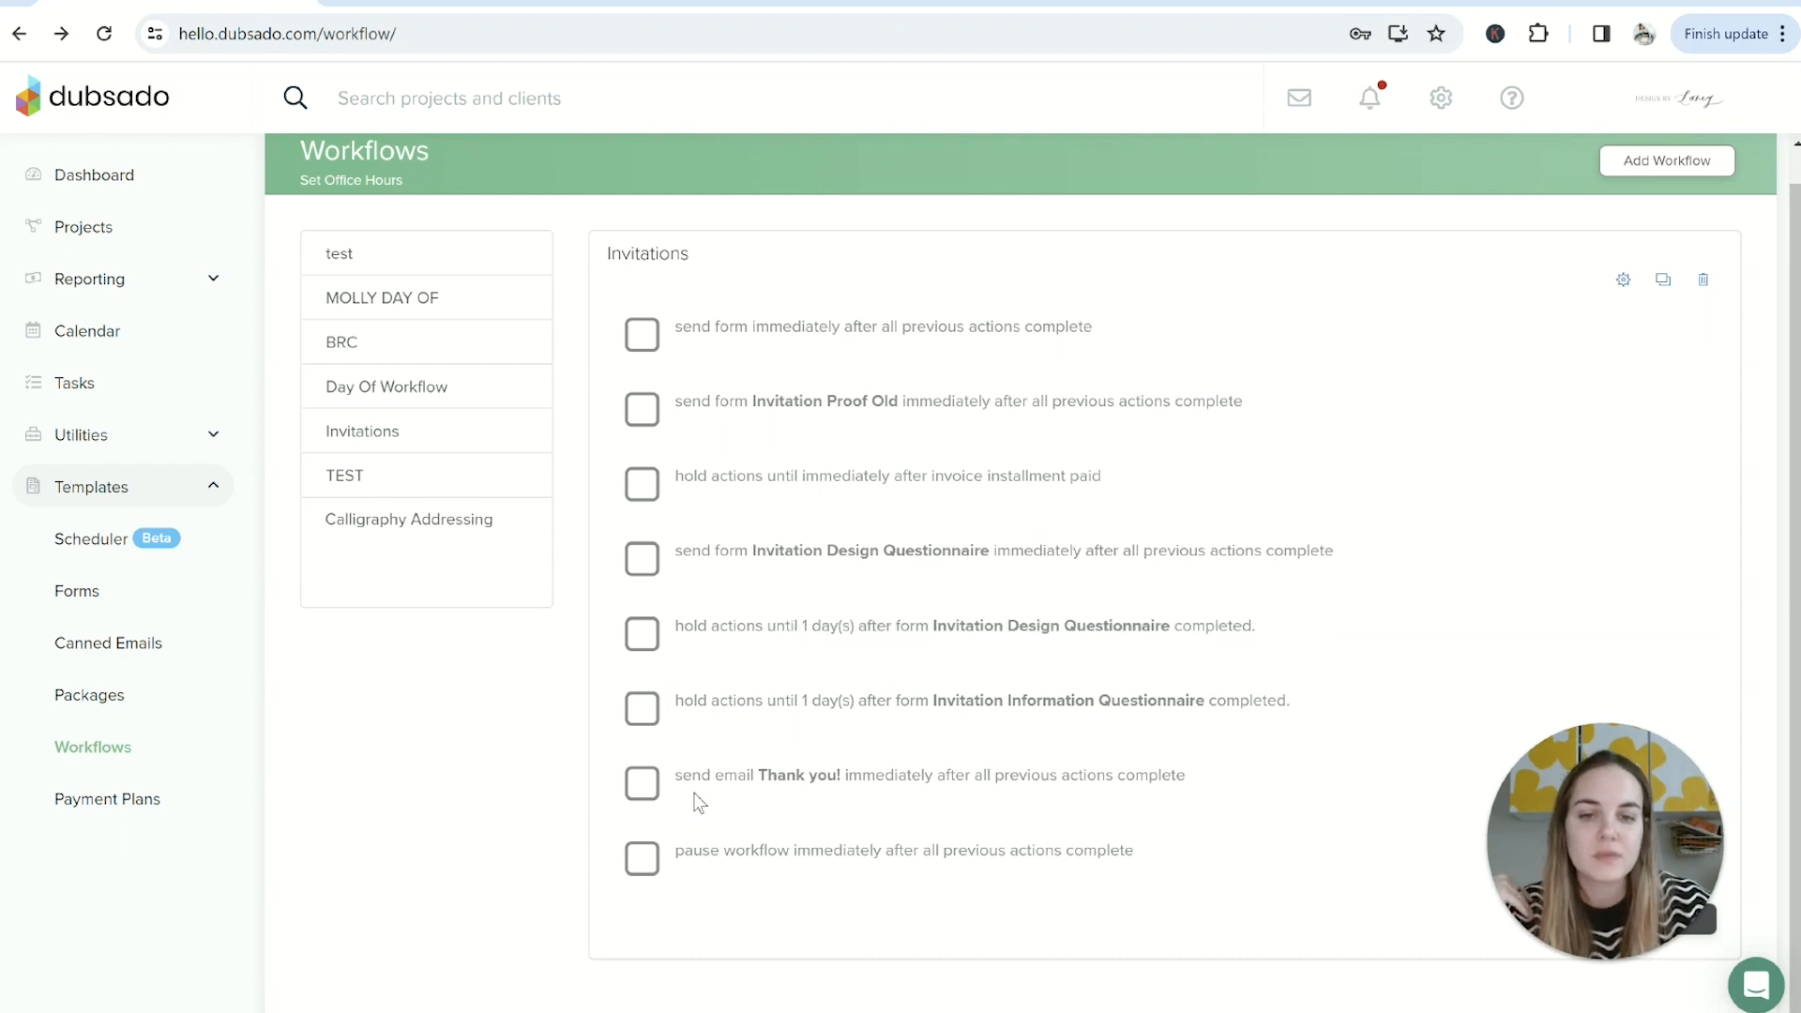
drag(721, 774, 1198, 785)
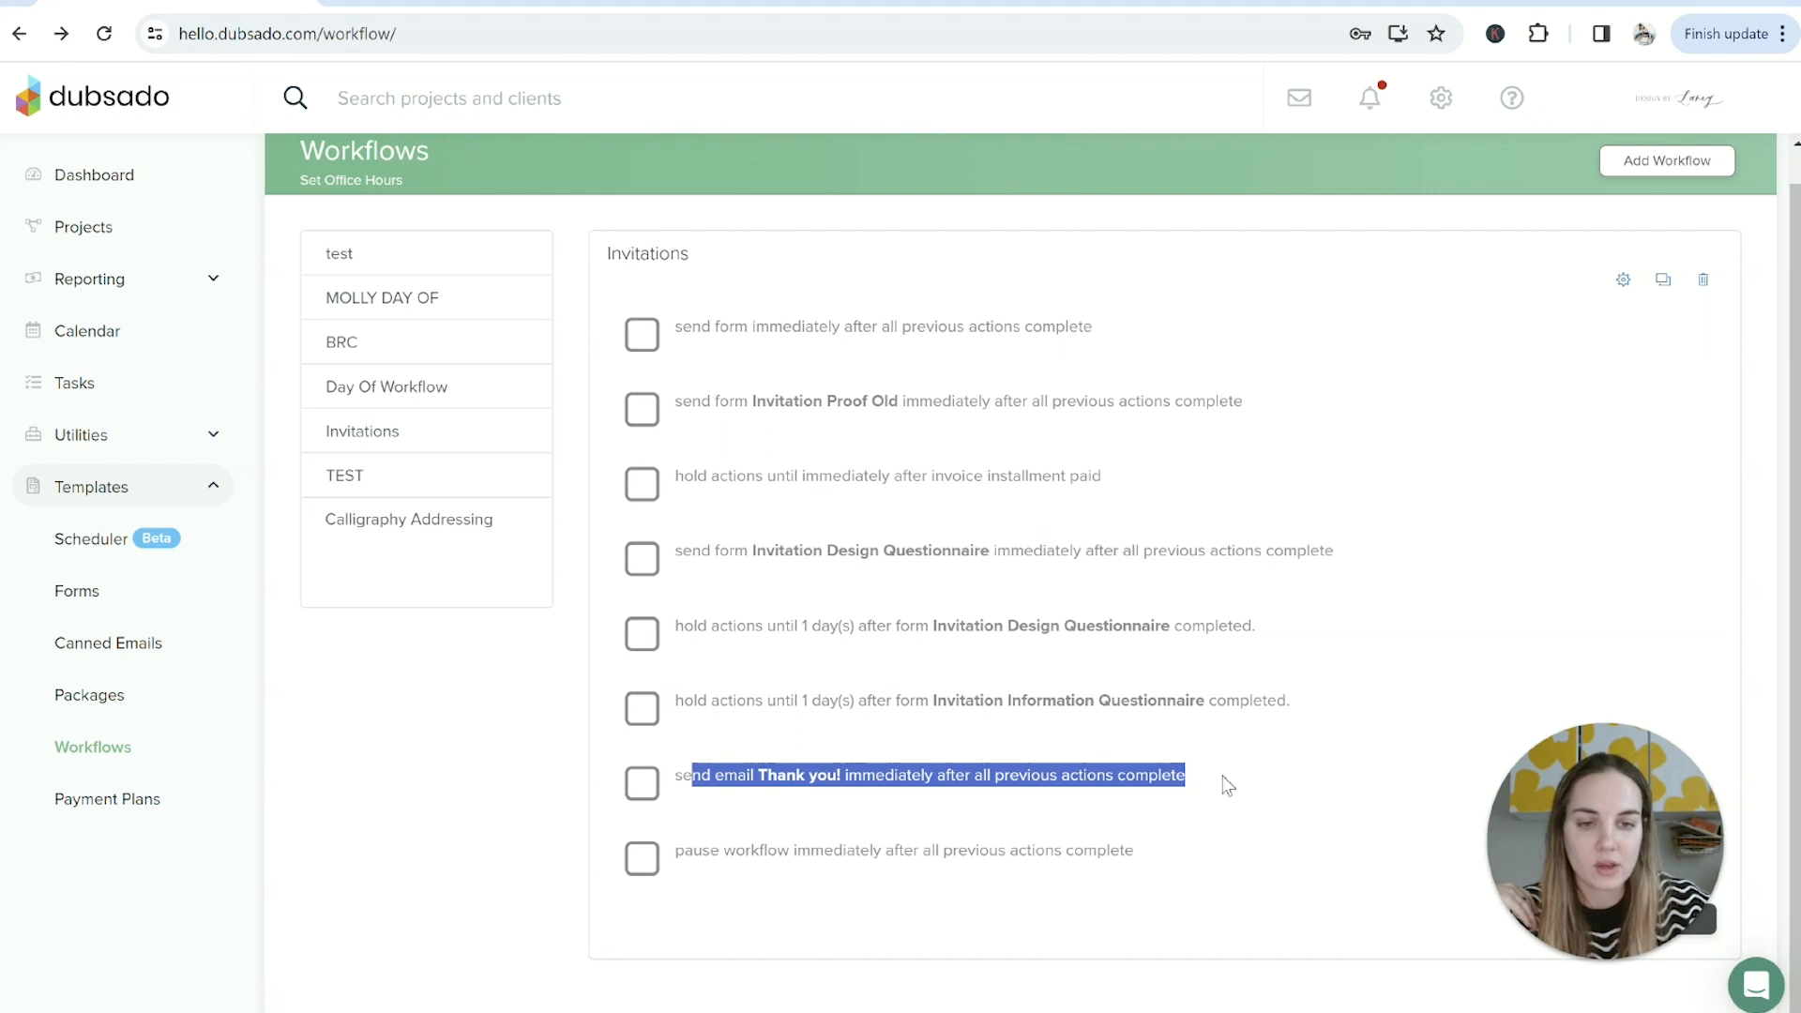
click(1229, 786)
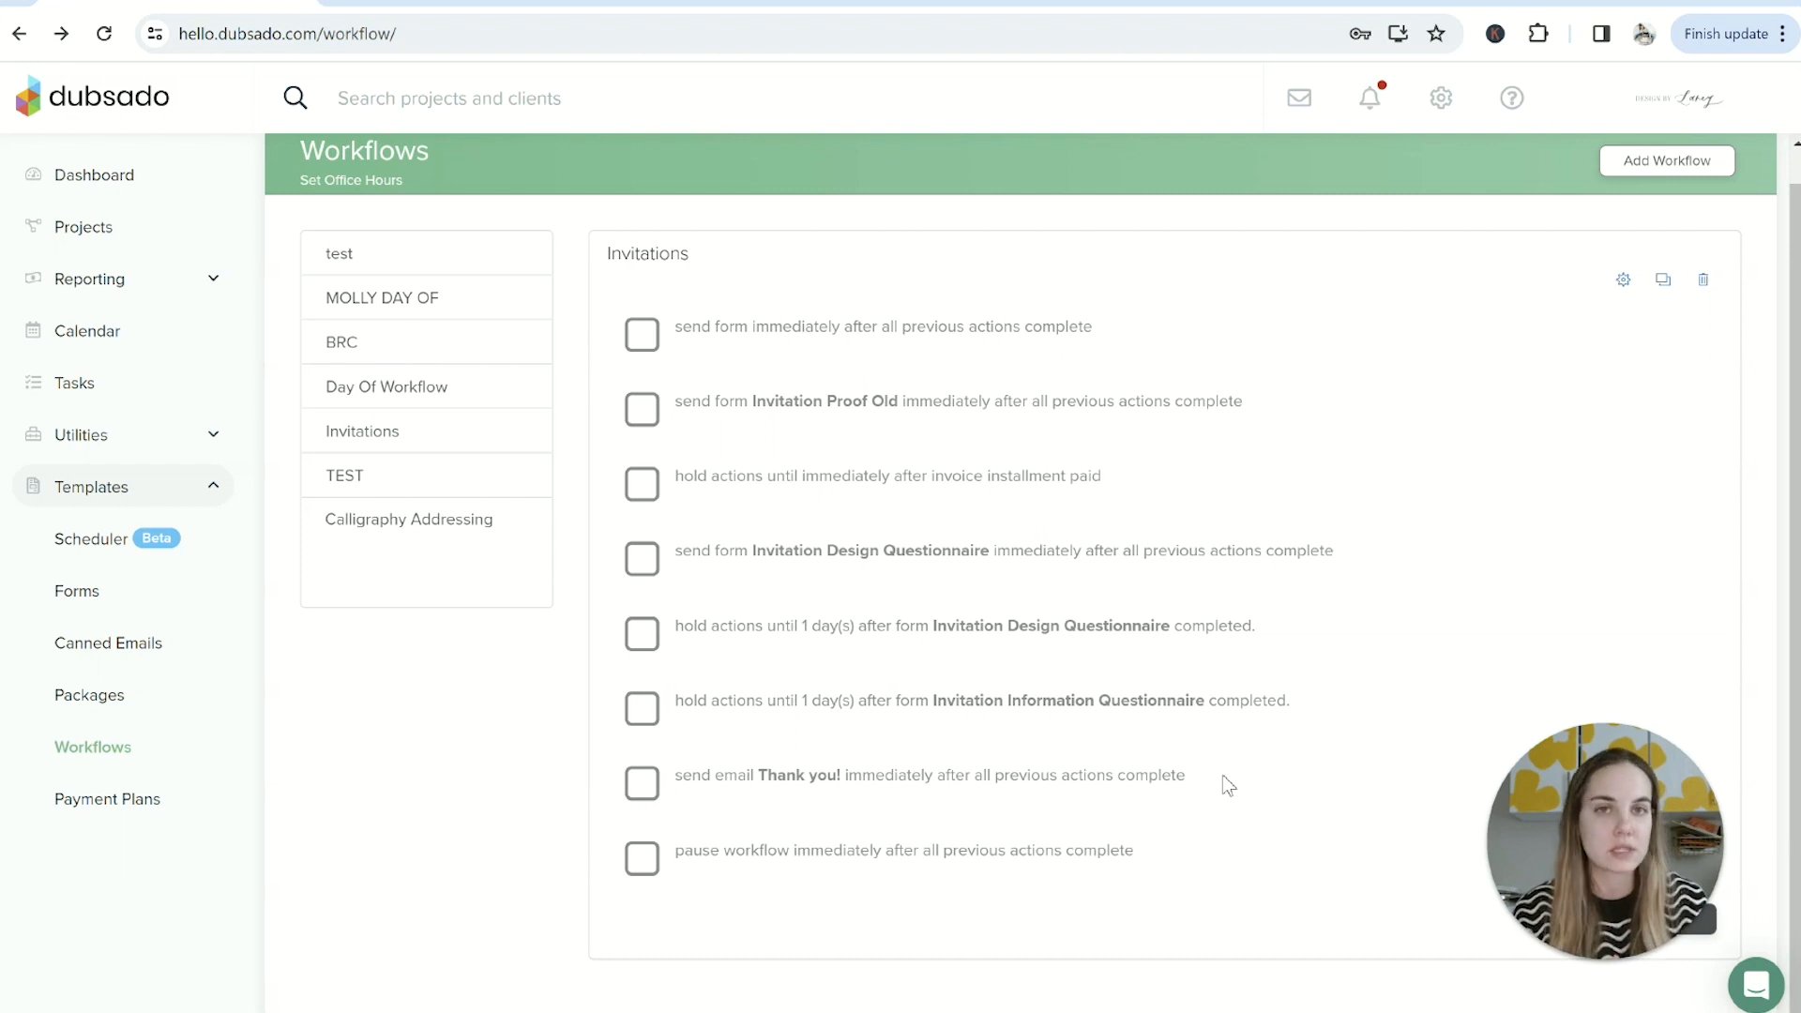
drag(676, 851, 1306, 900)
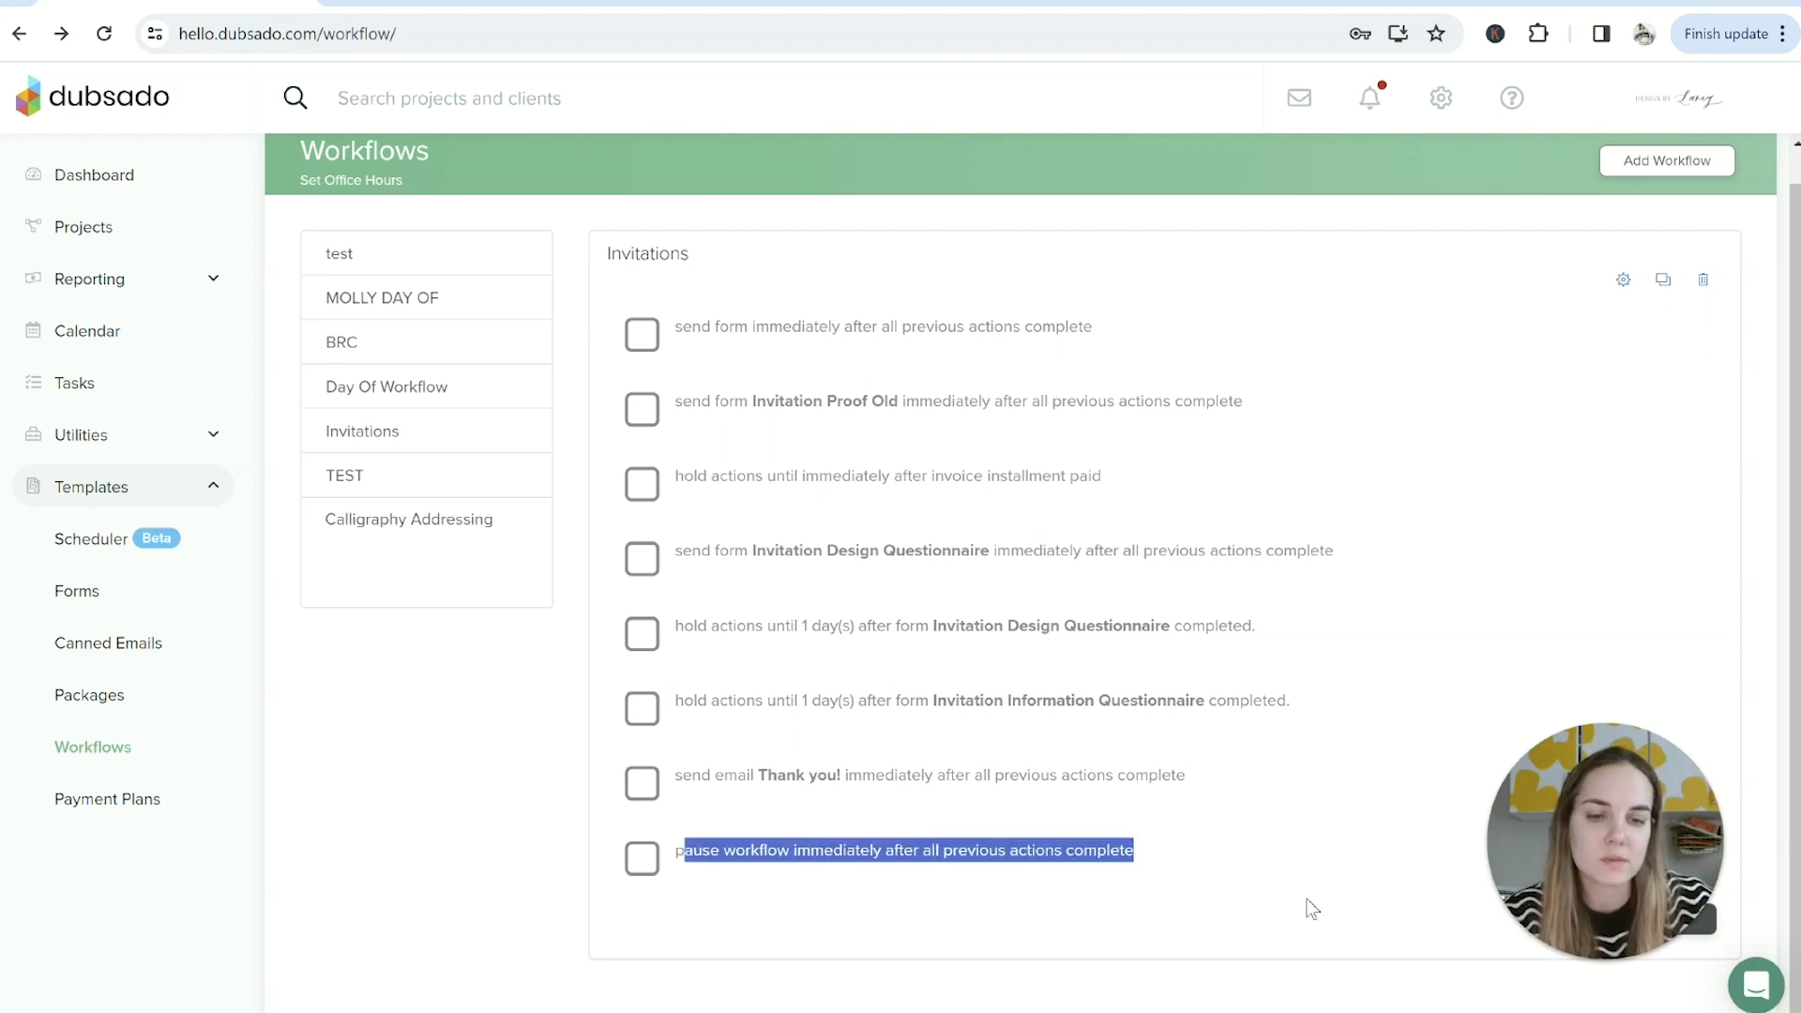
click(1147, 868)
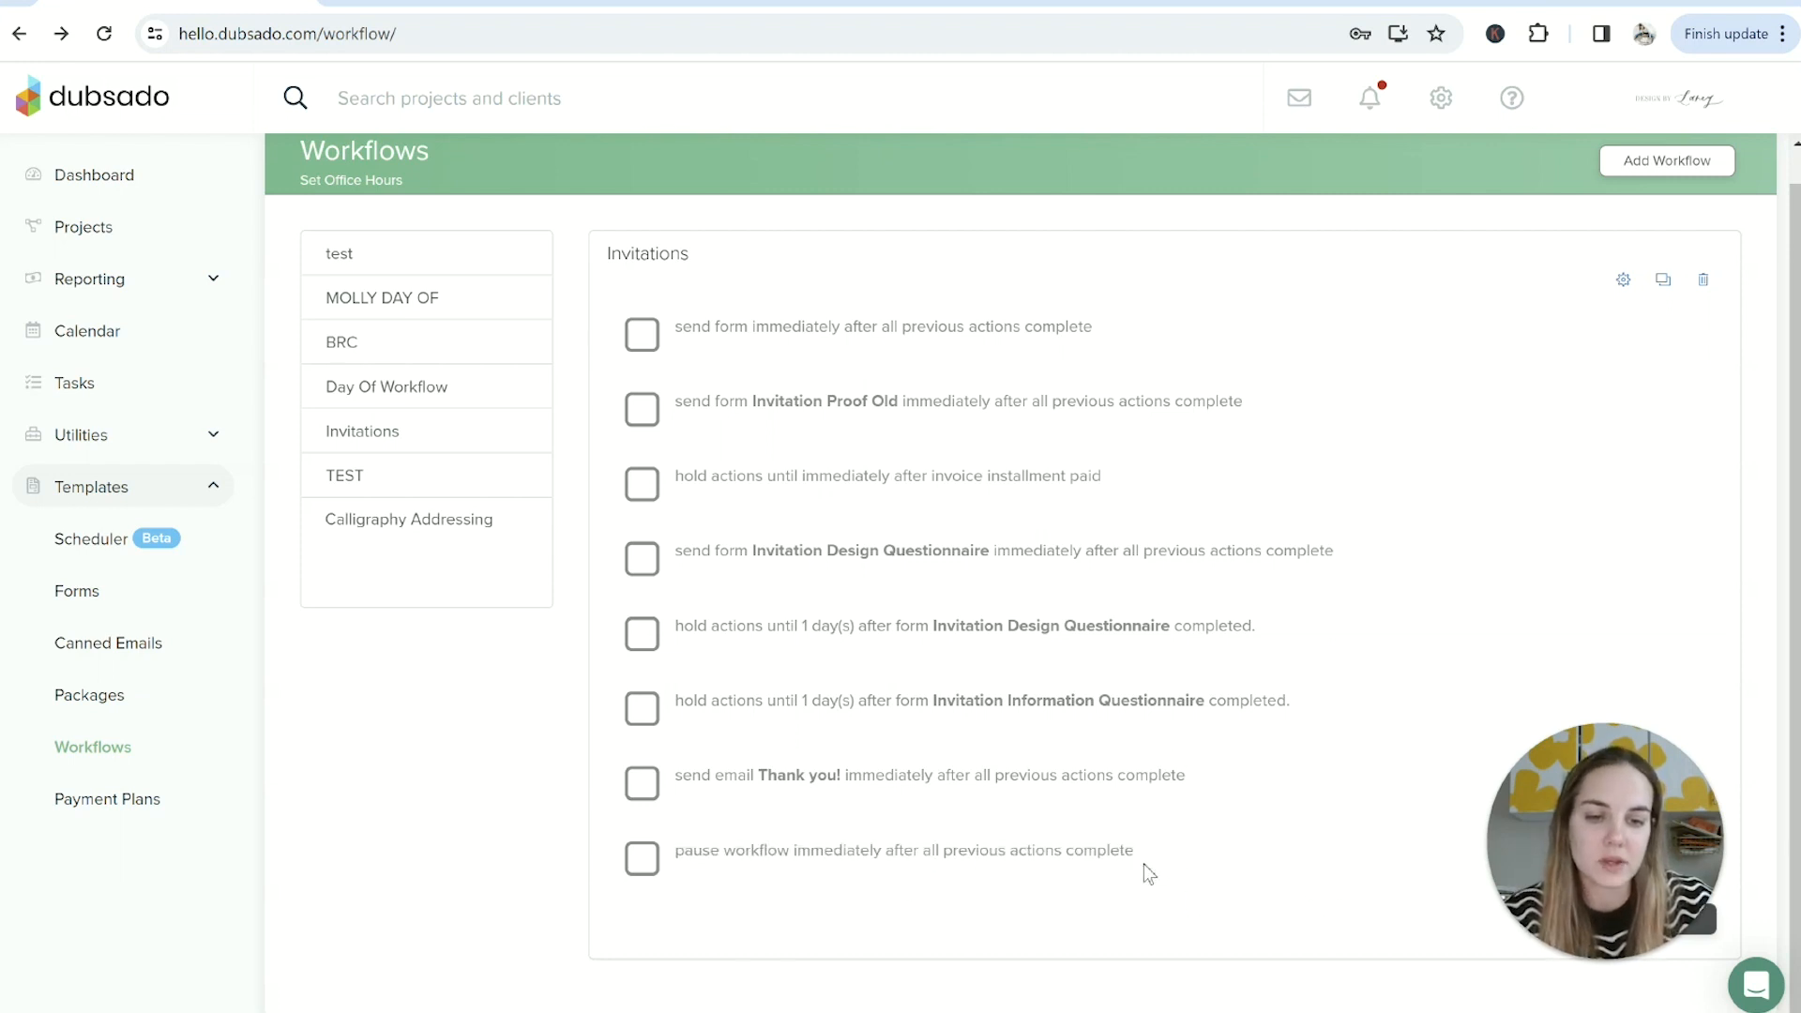
Review the timing and body of the day-of workflow's "Everything due in 1 week" email, leave it unedited and return to the workflow list
click(360, 302)
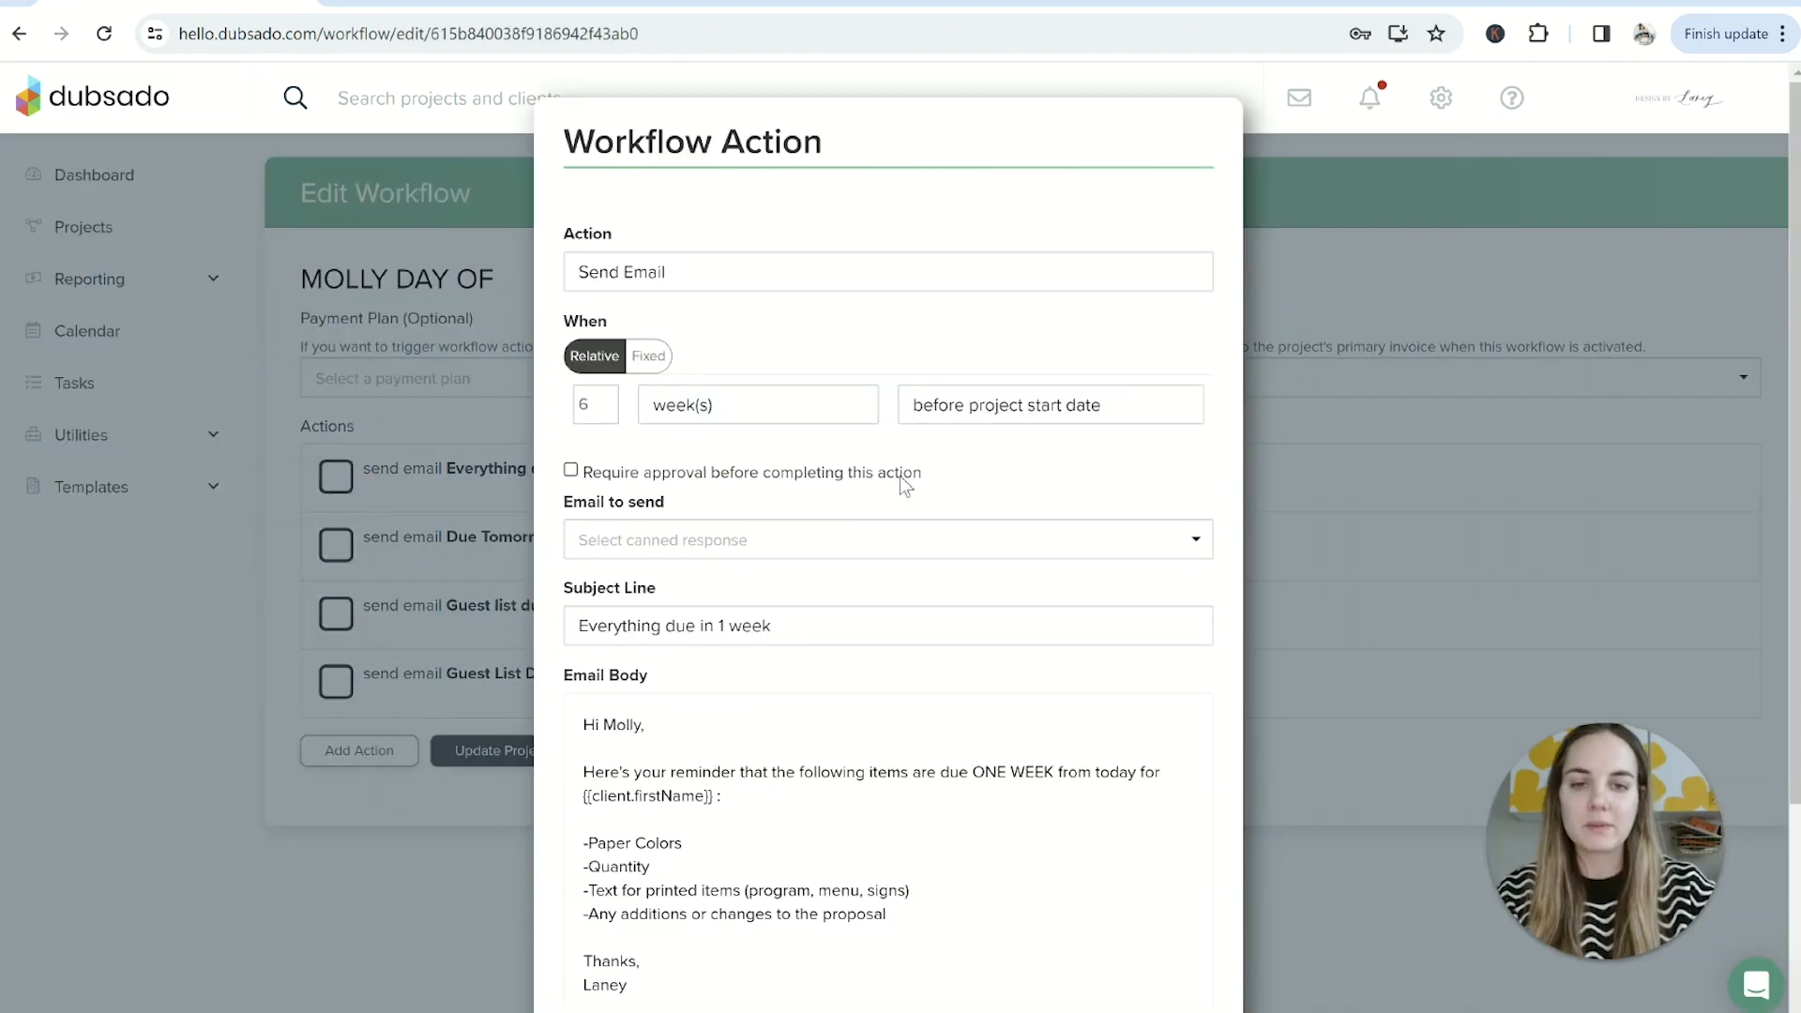
scroll(669, 689, down, 3)
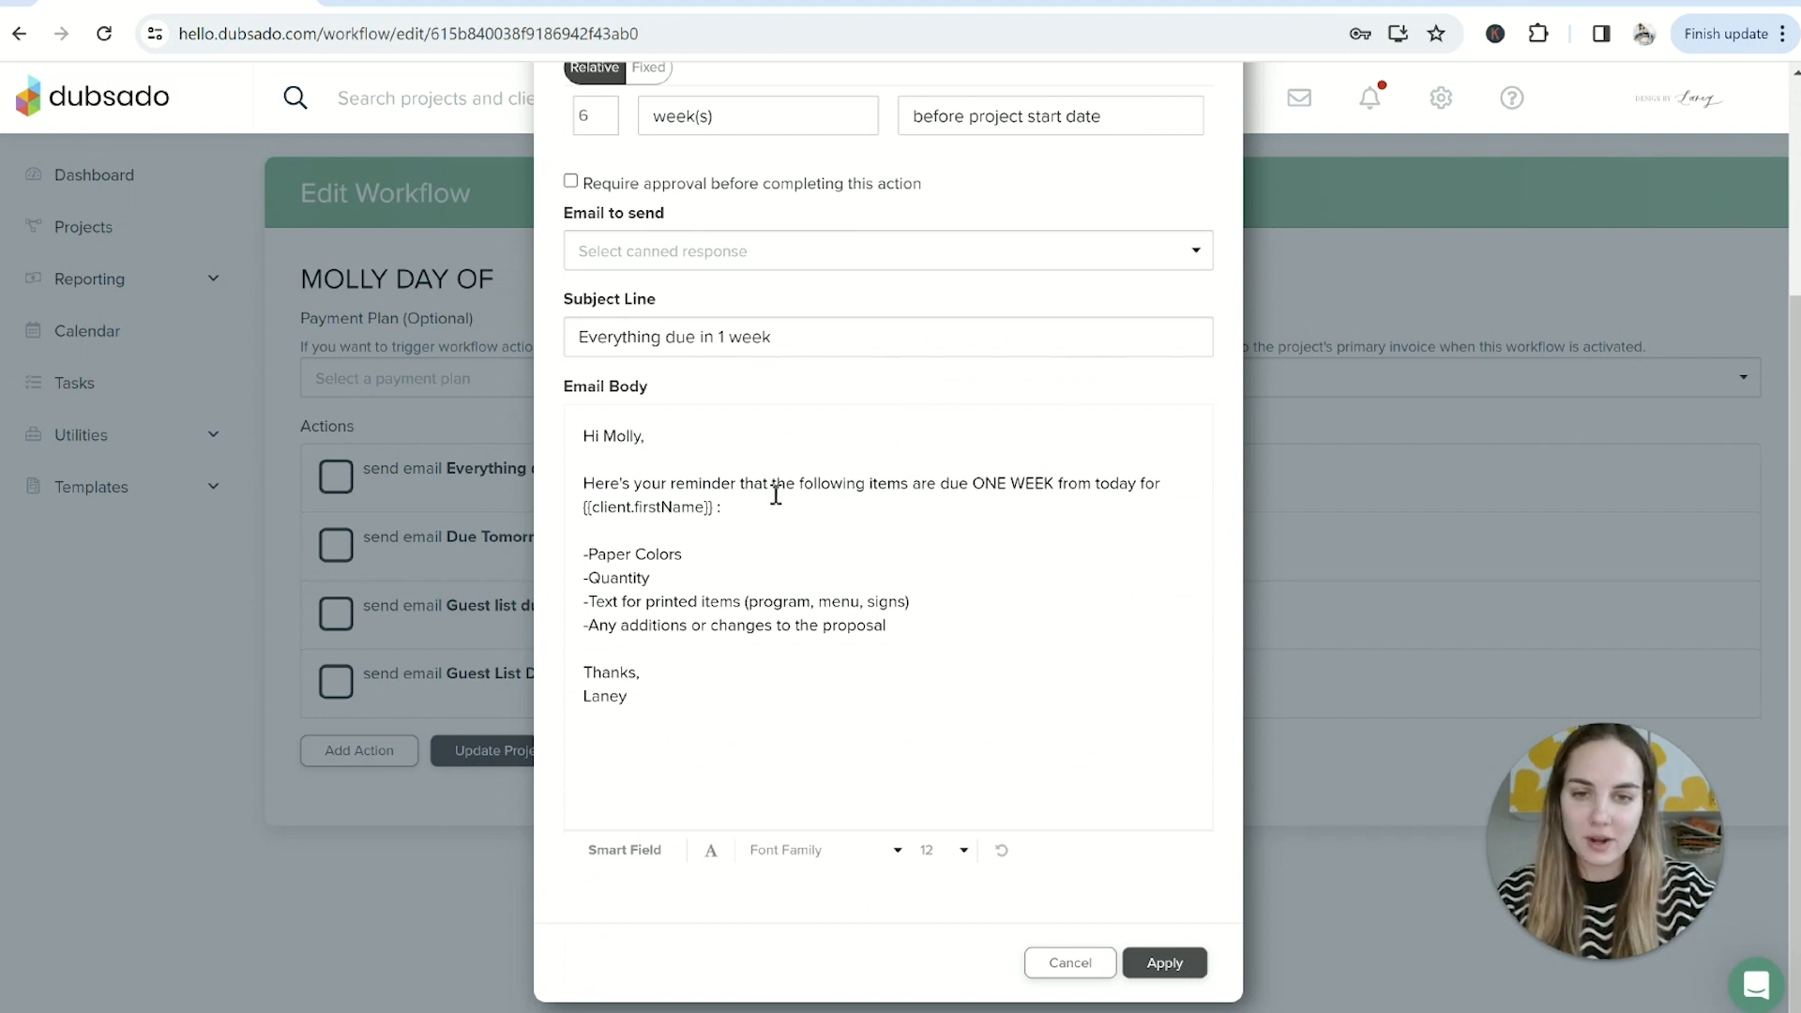
drag(773, 488, 982, 504)
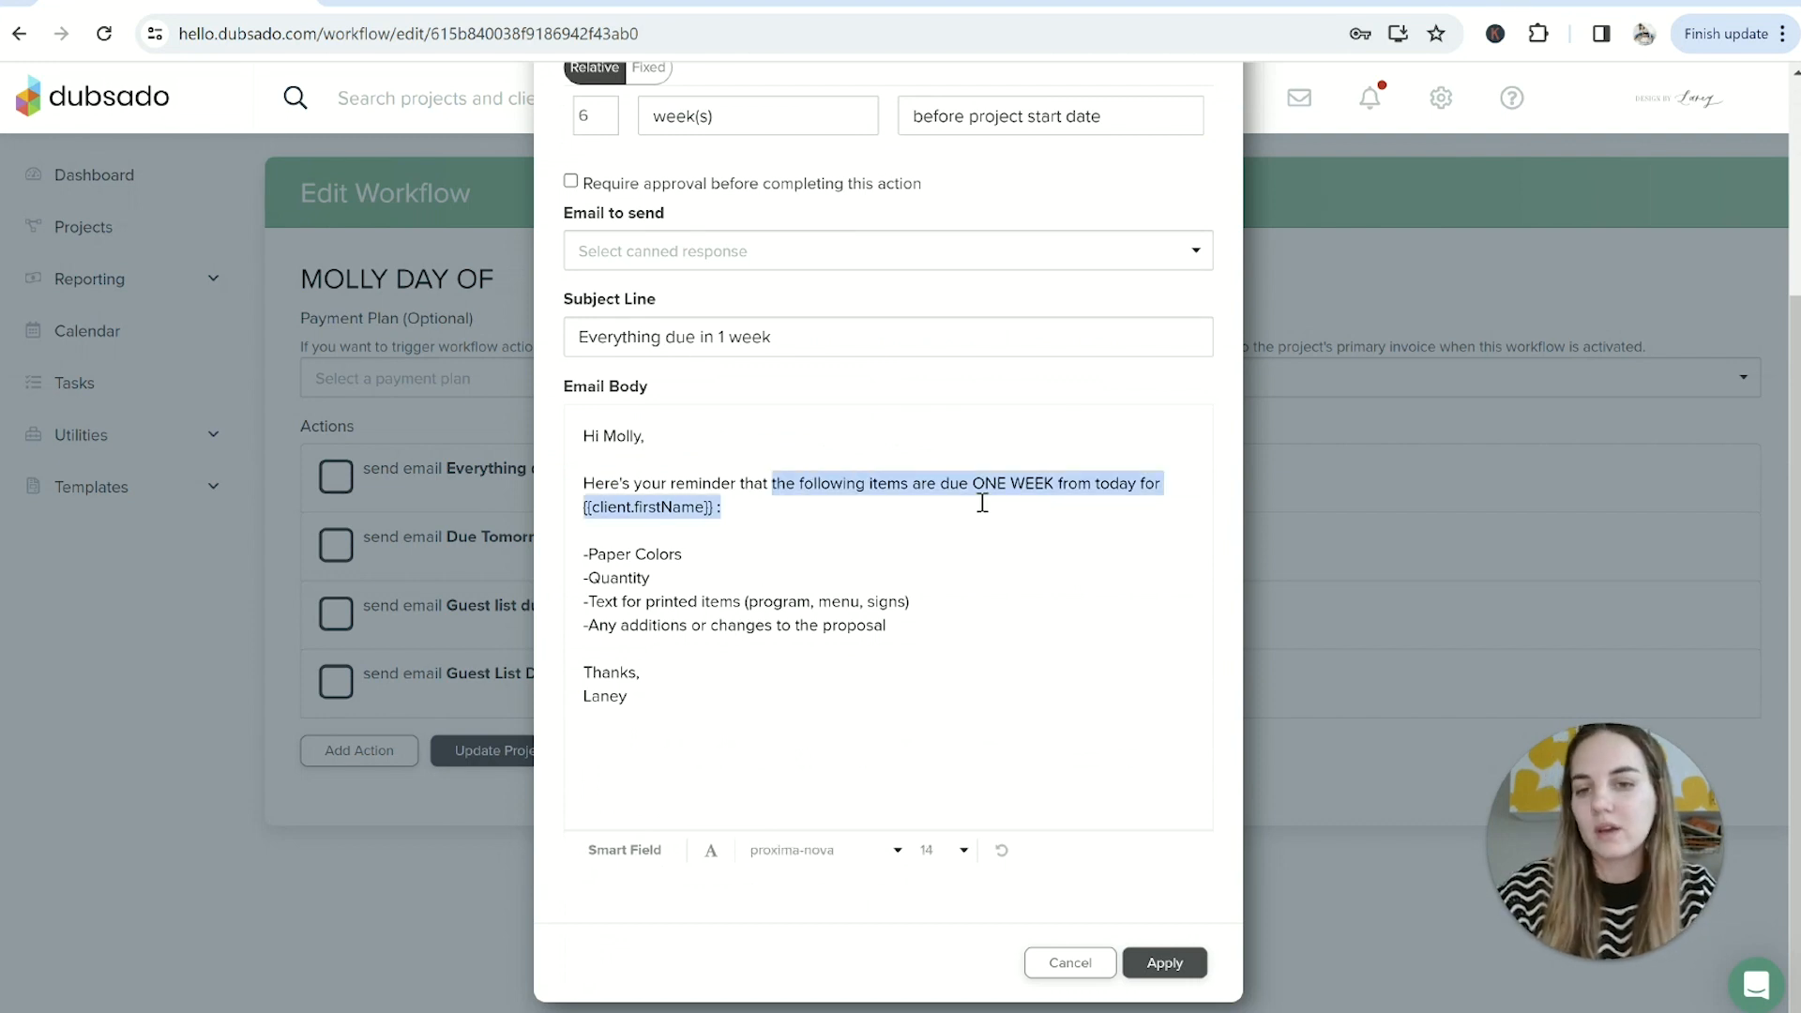
click(982, 504)
drag(588, 555, 718, 626)
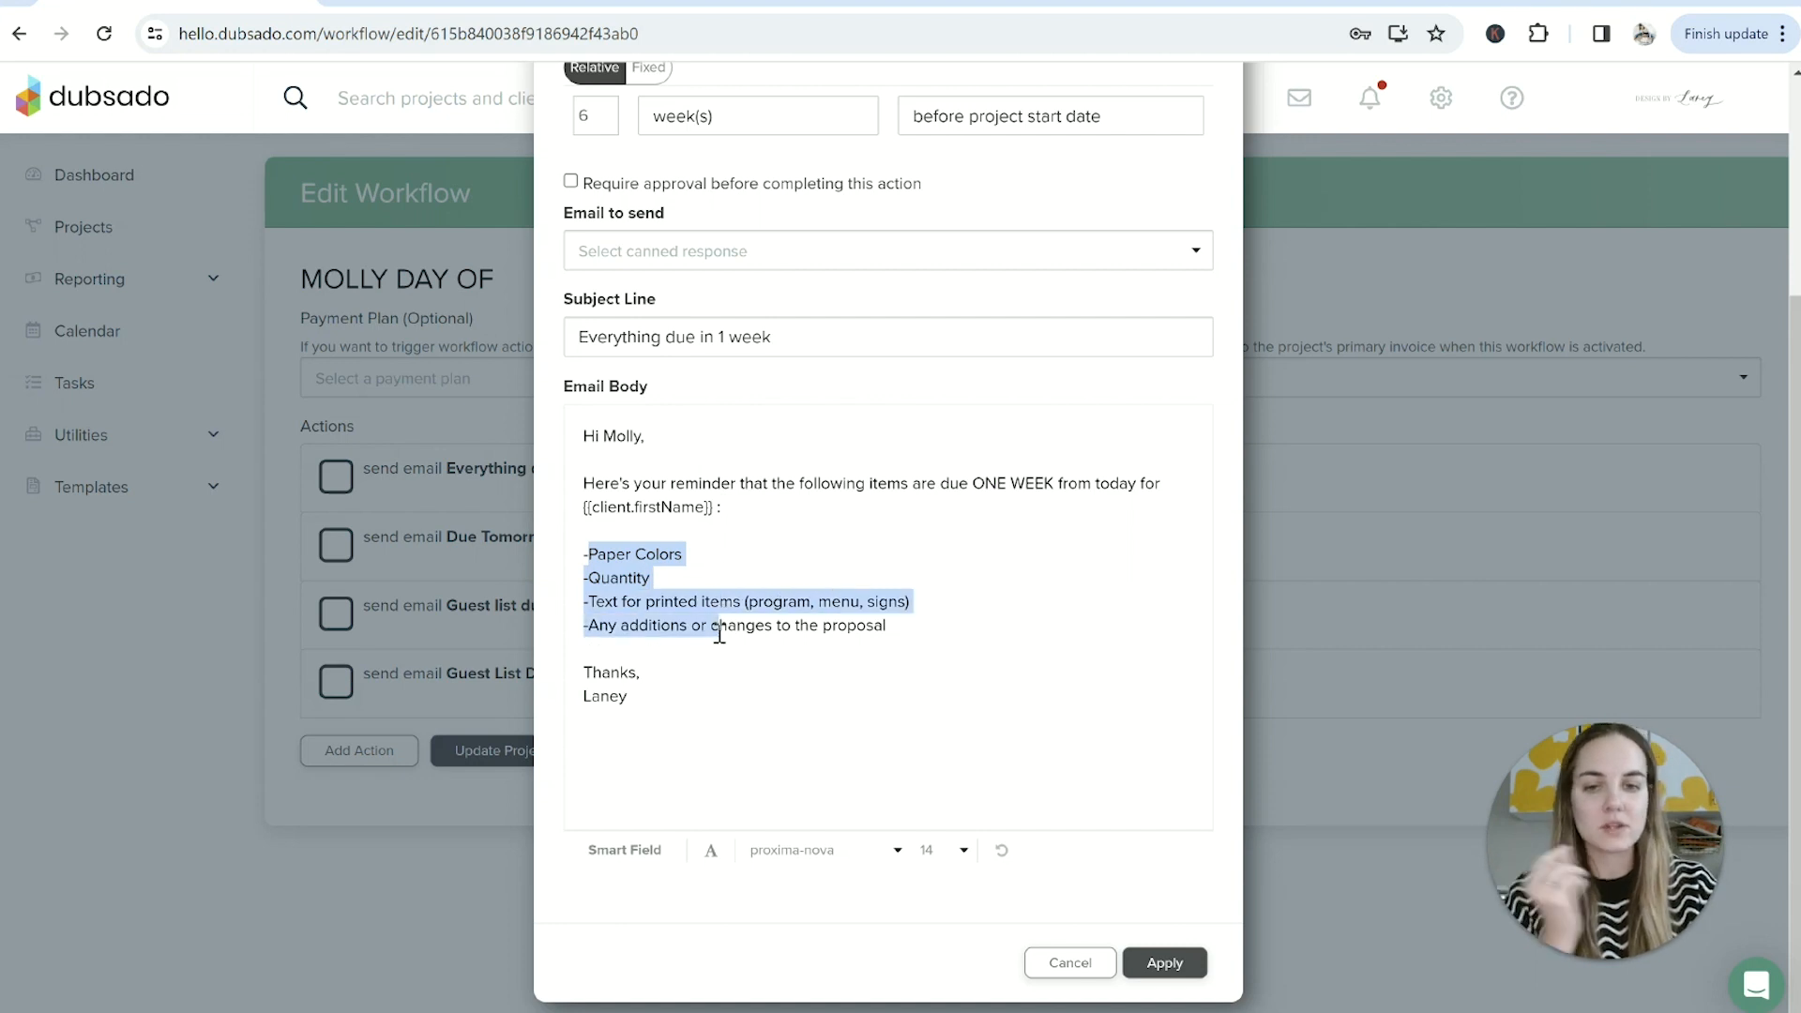
click(719, 625)
click(1072, 969)
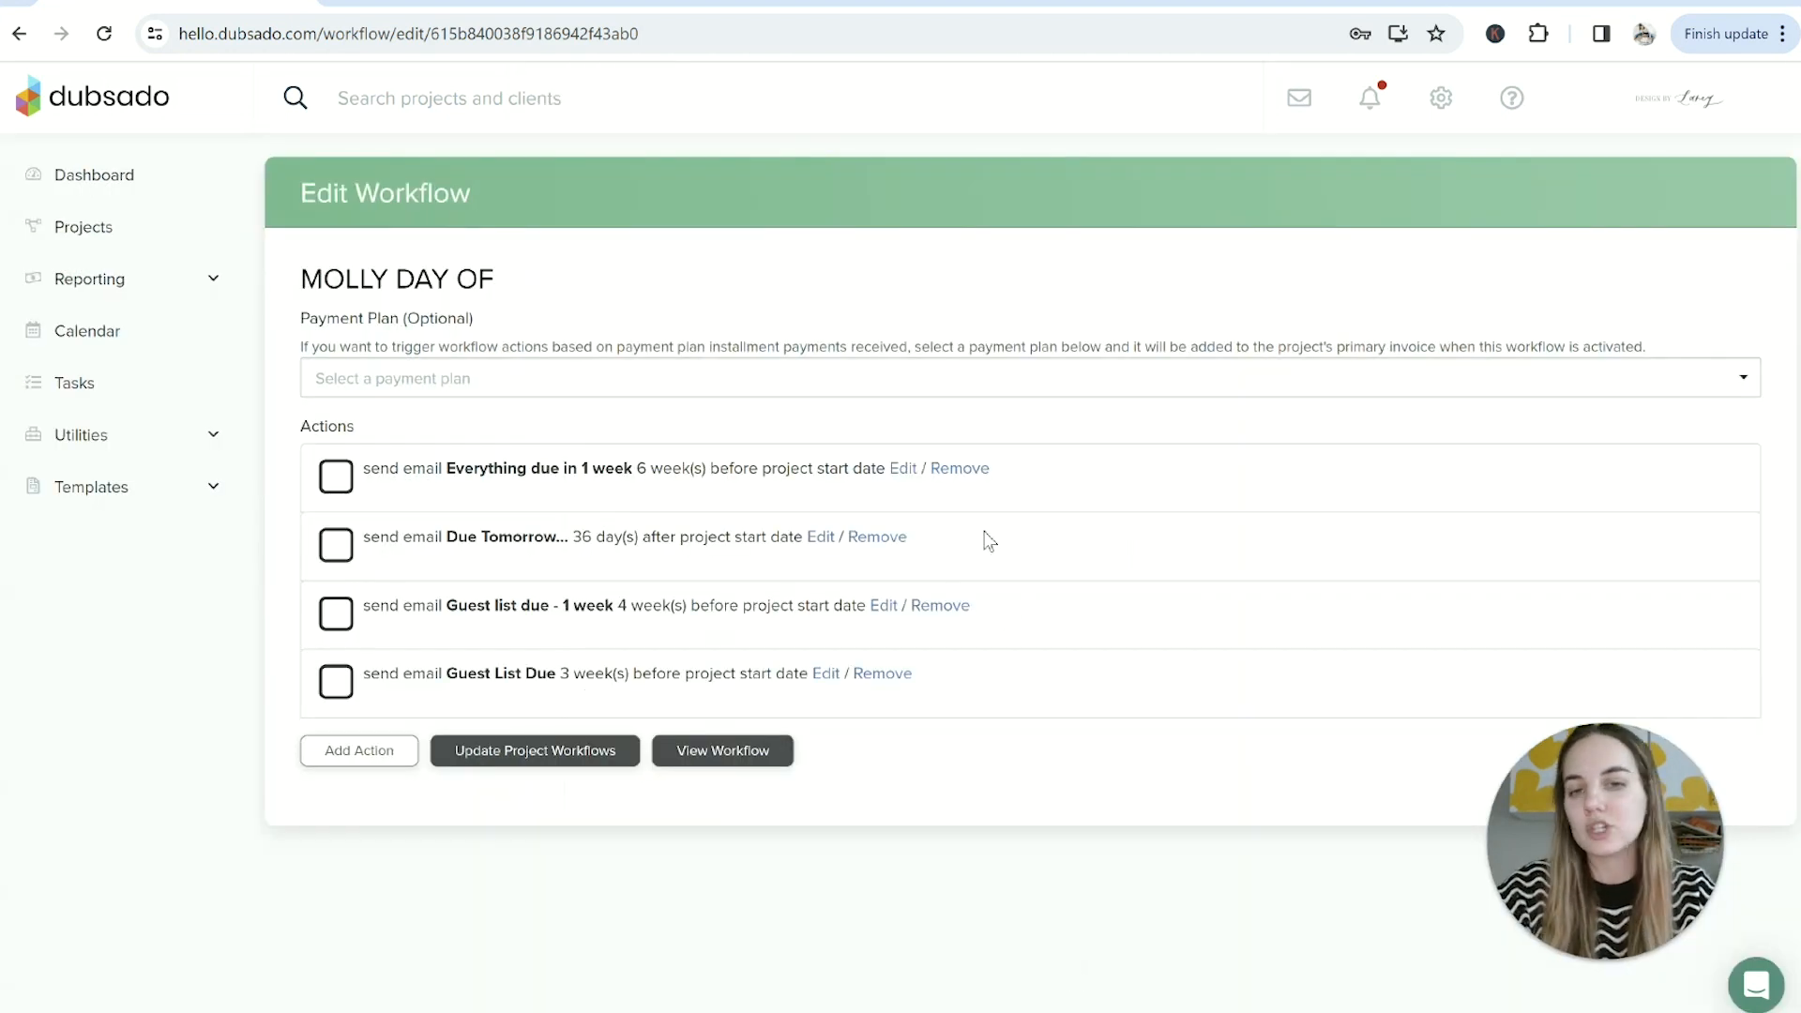
click(19, 33)
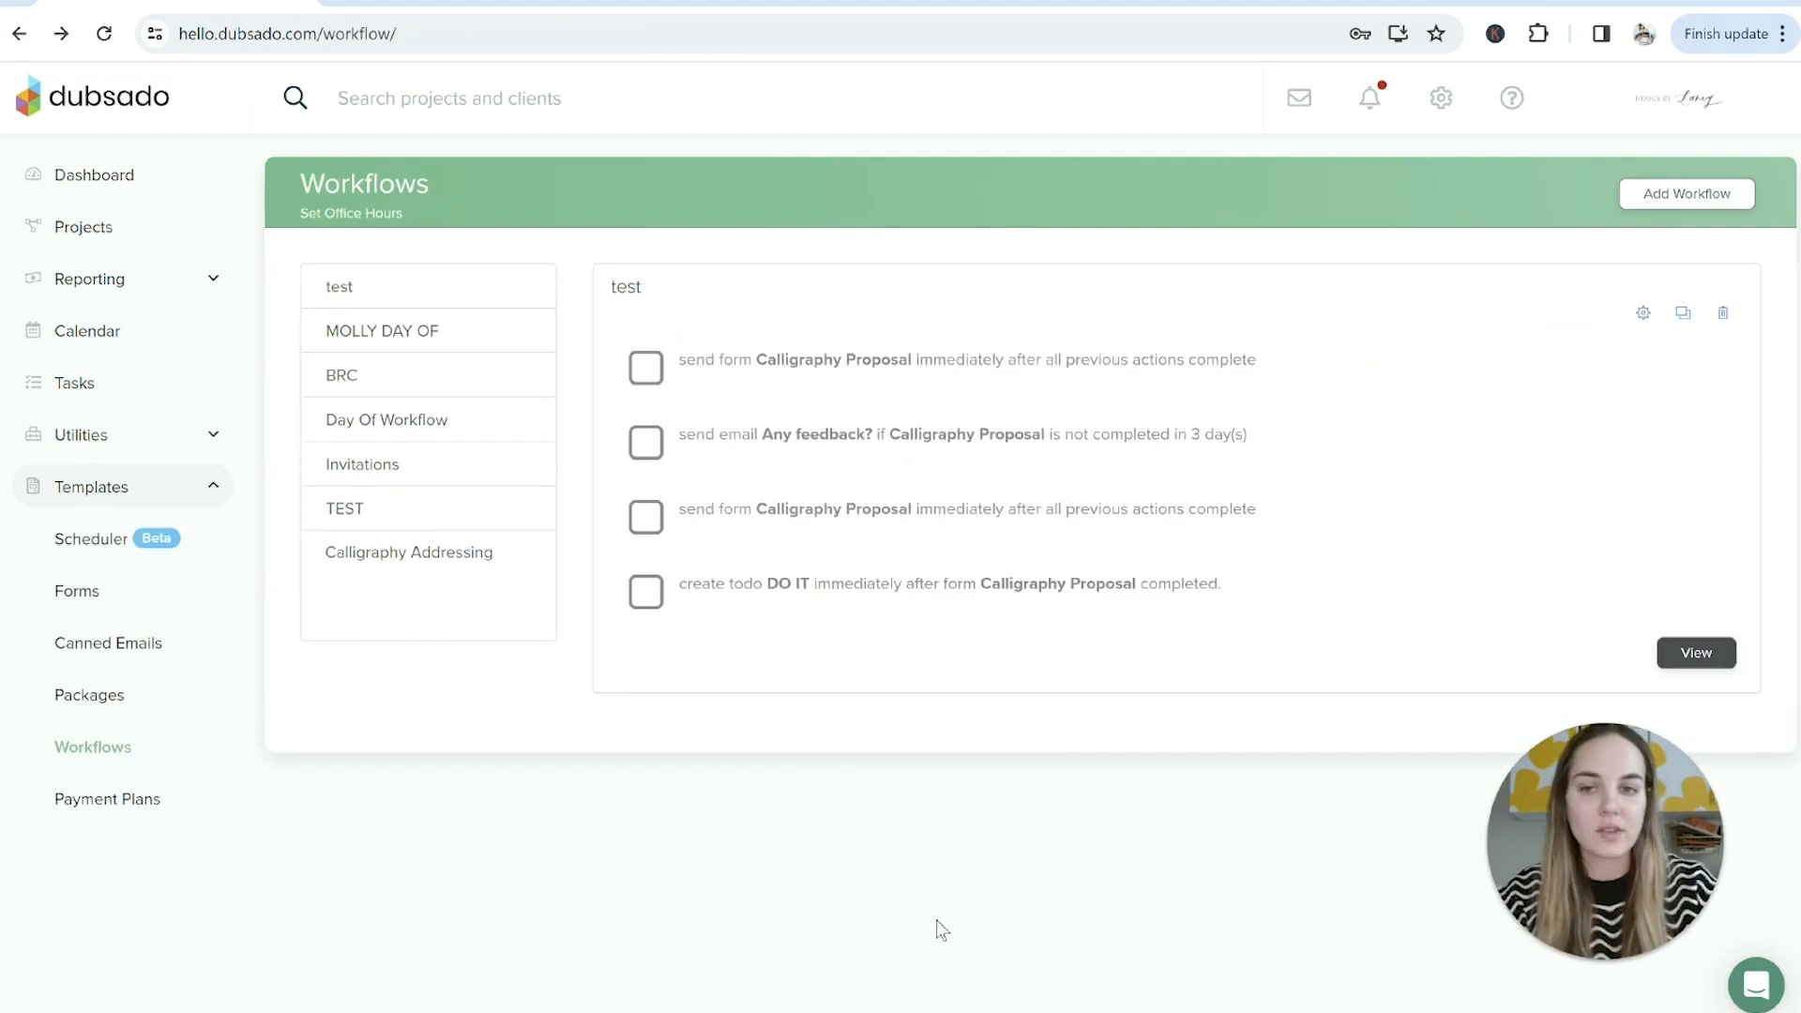
Open the BRC workflow and examine the timing of its actions, from portal activation to the "Just saying..." email
click(431, 385)
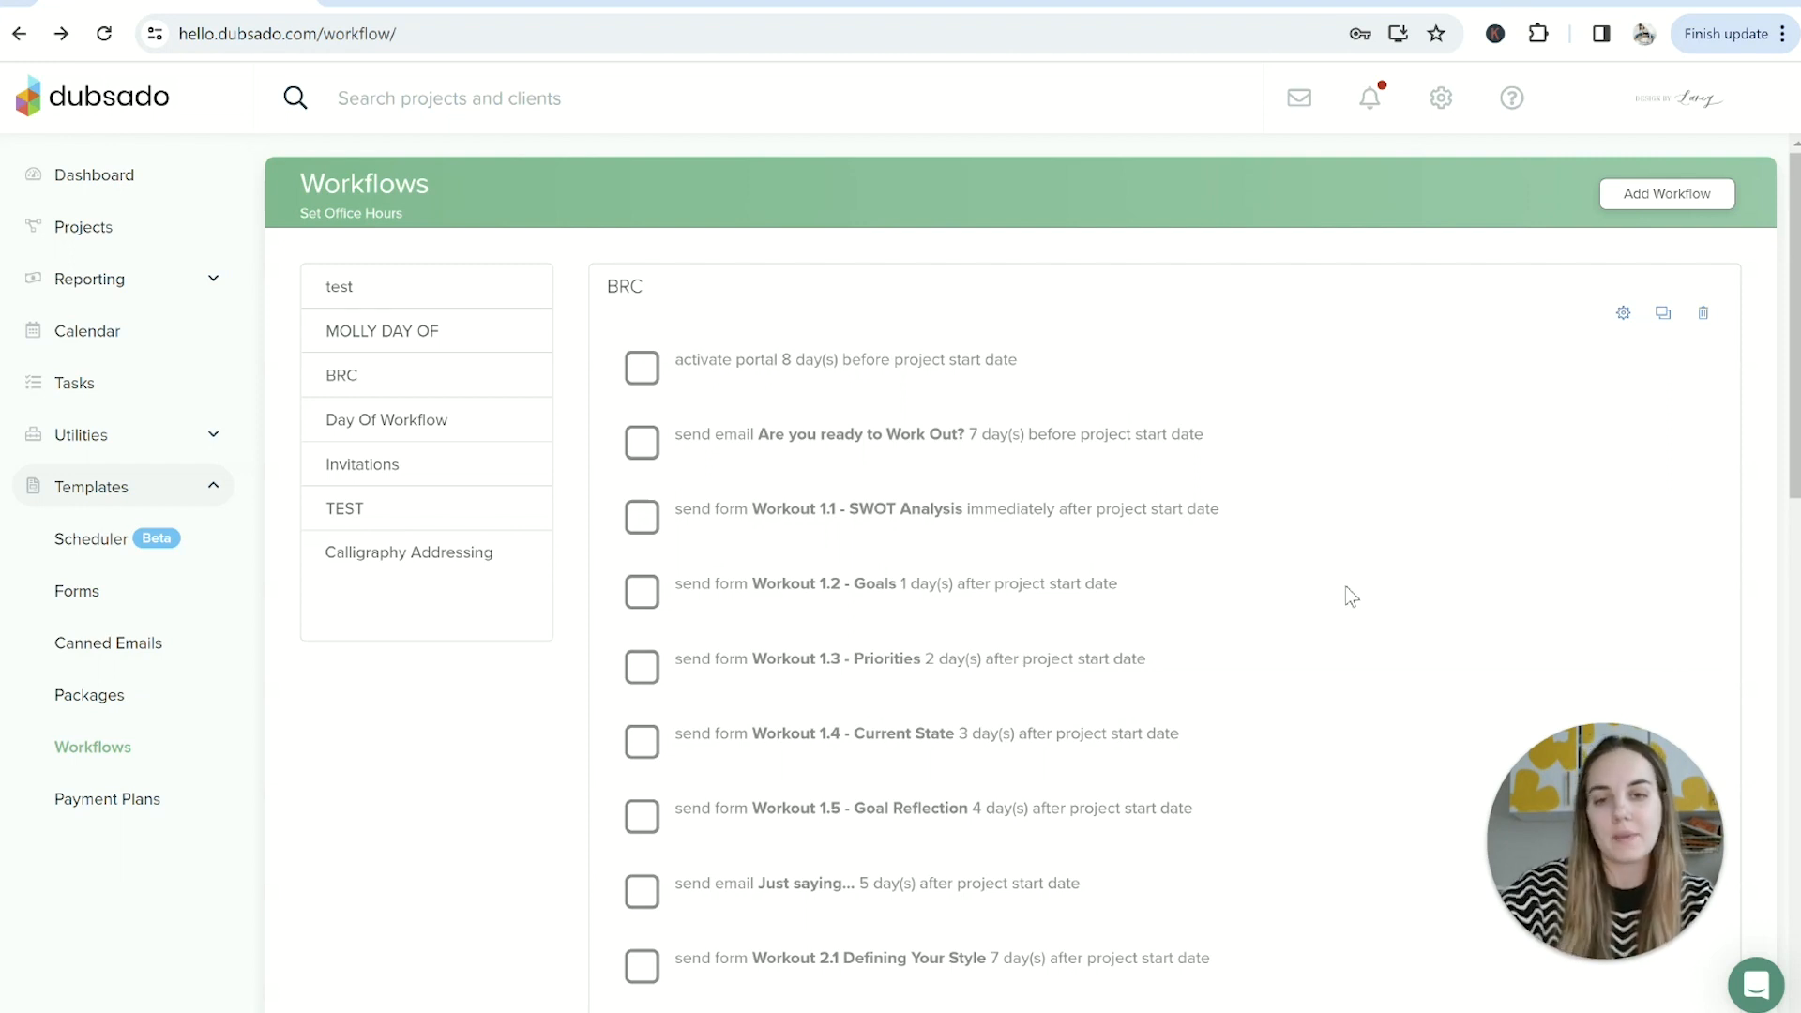
scroll(1346, 586, down, 2)
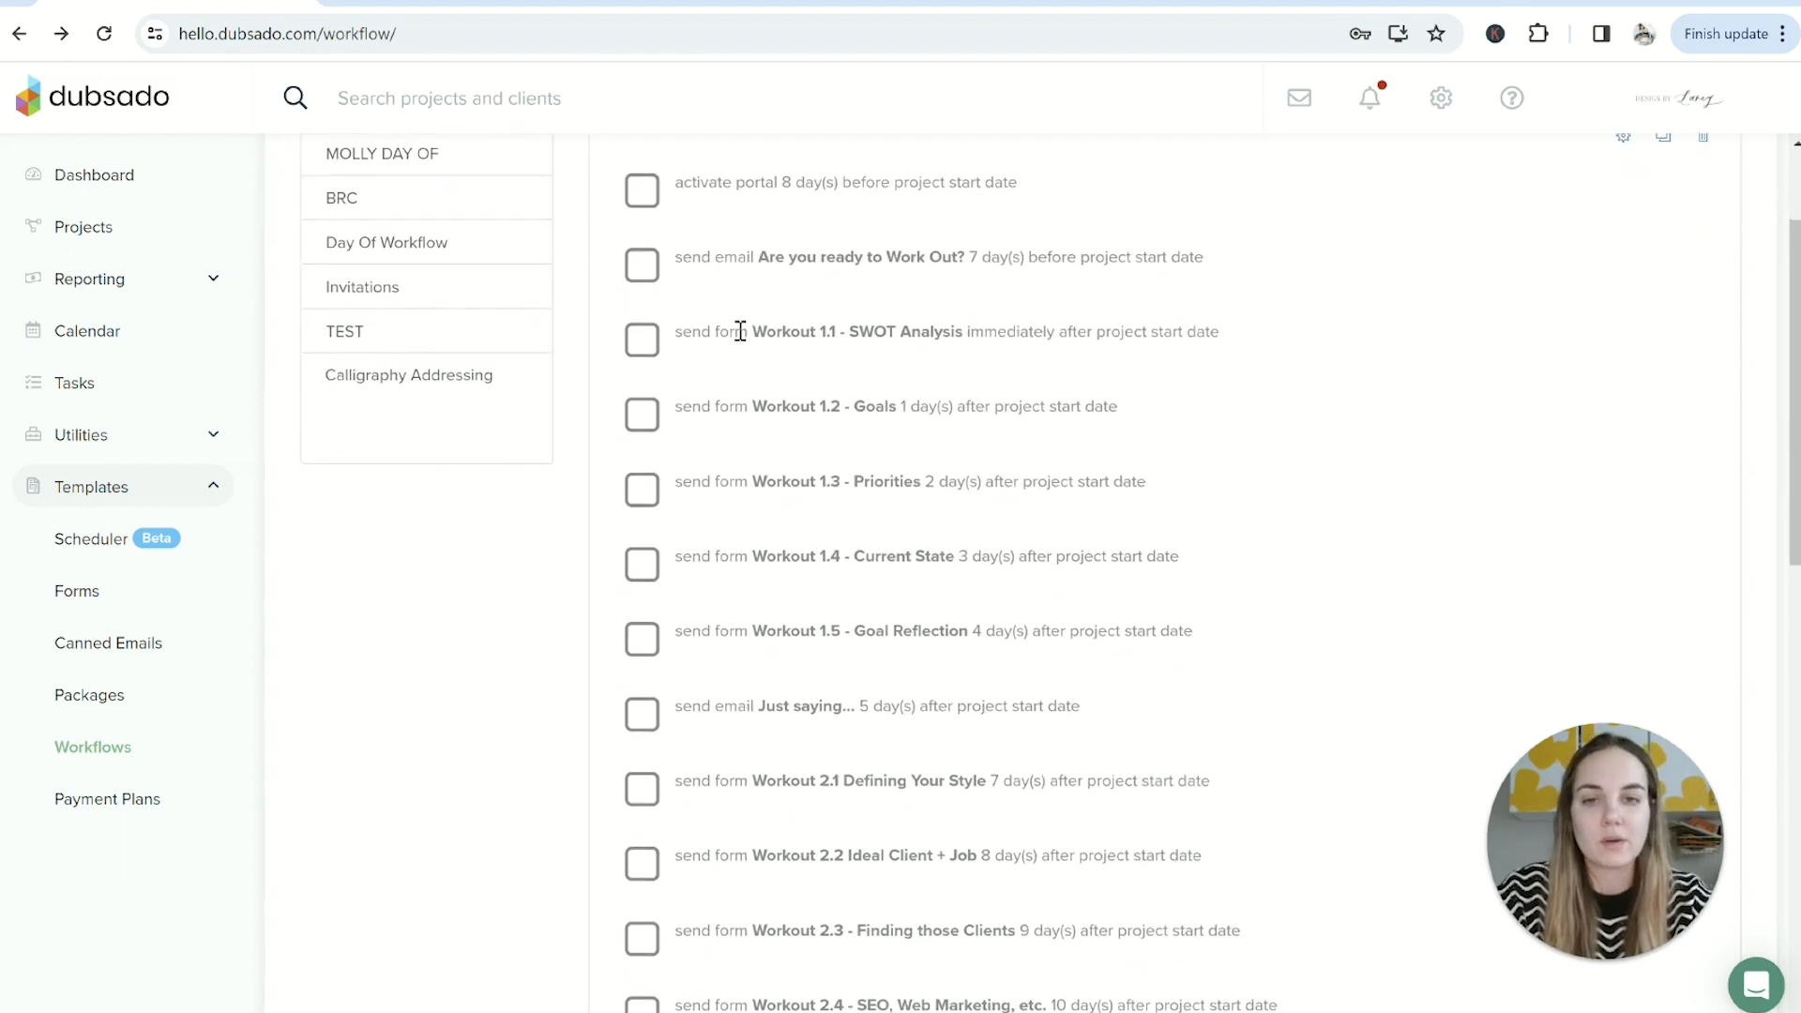
scroll(740, 331, up, 1)
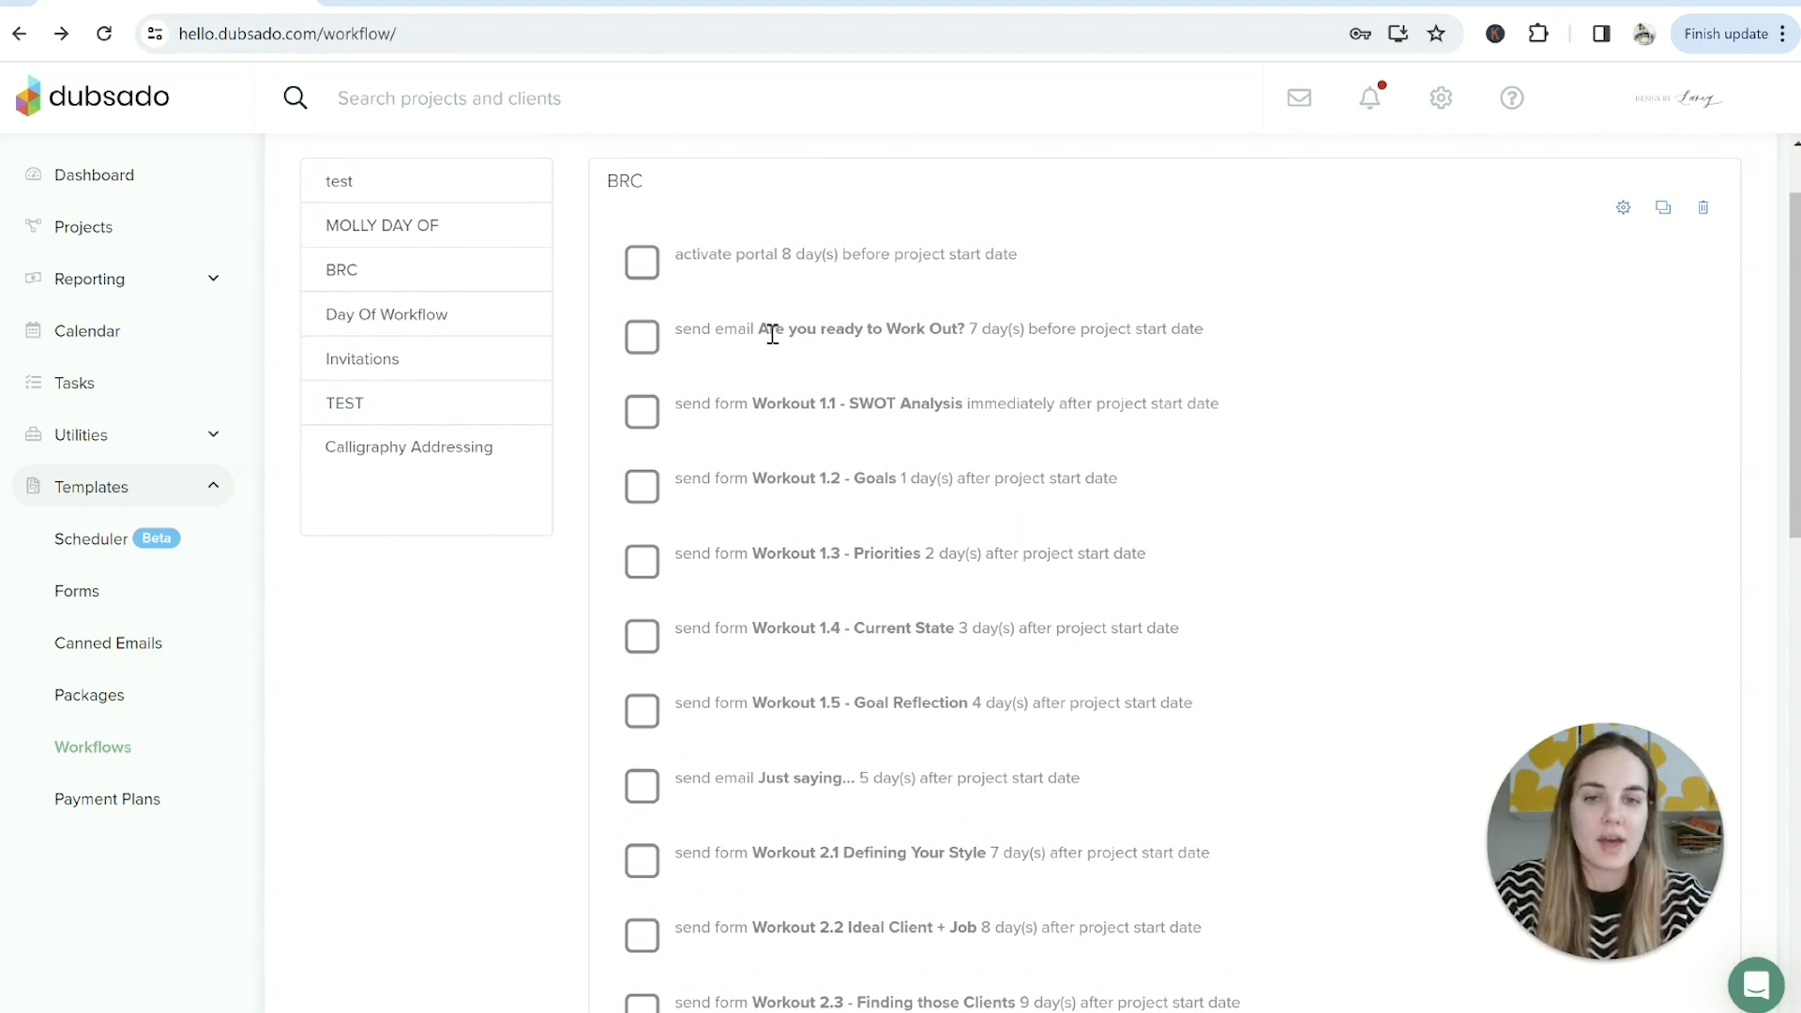
drag(760, 333, 1231, 356)
click(1231, 356)
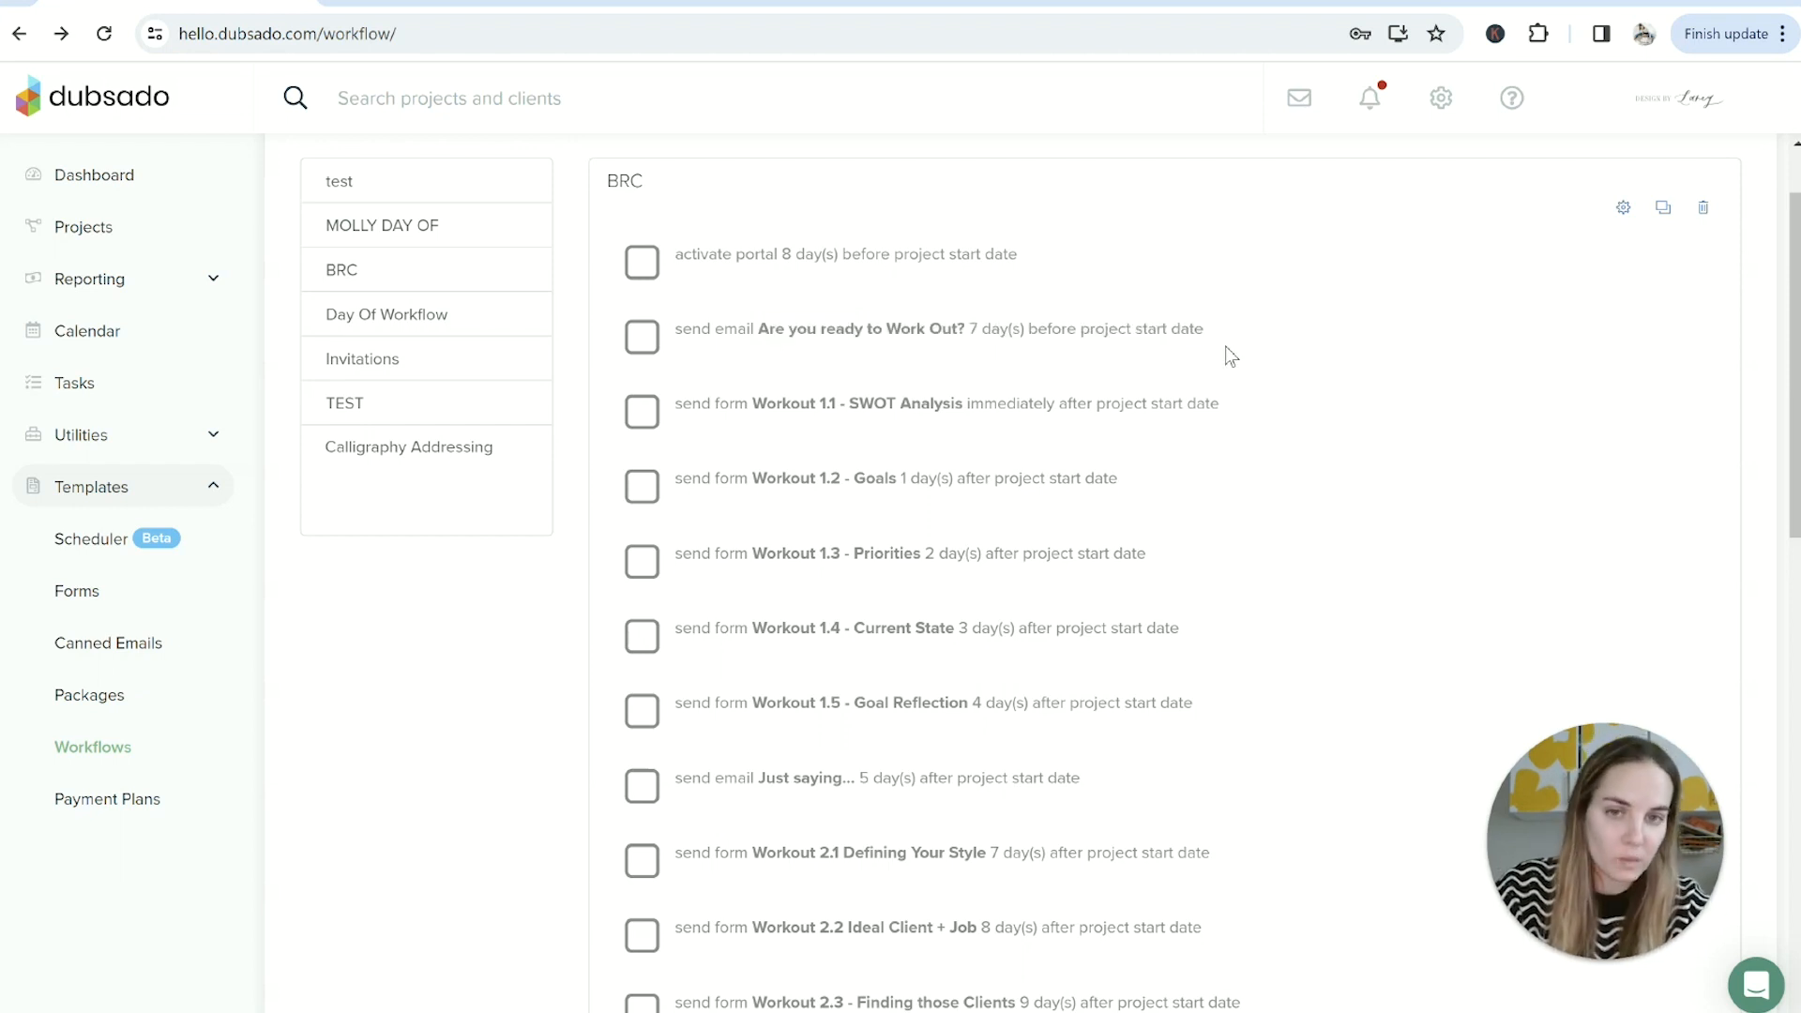
scroll(1231, 356, down, 2)
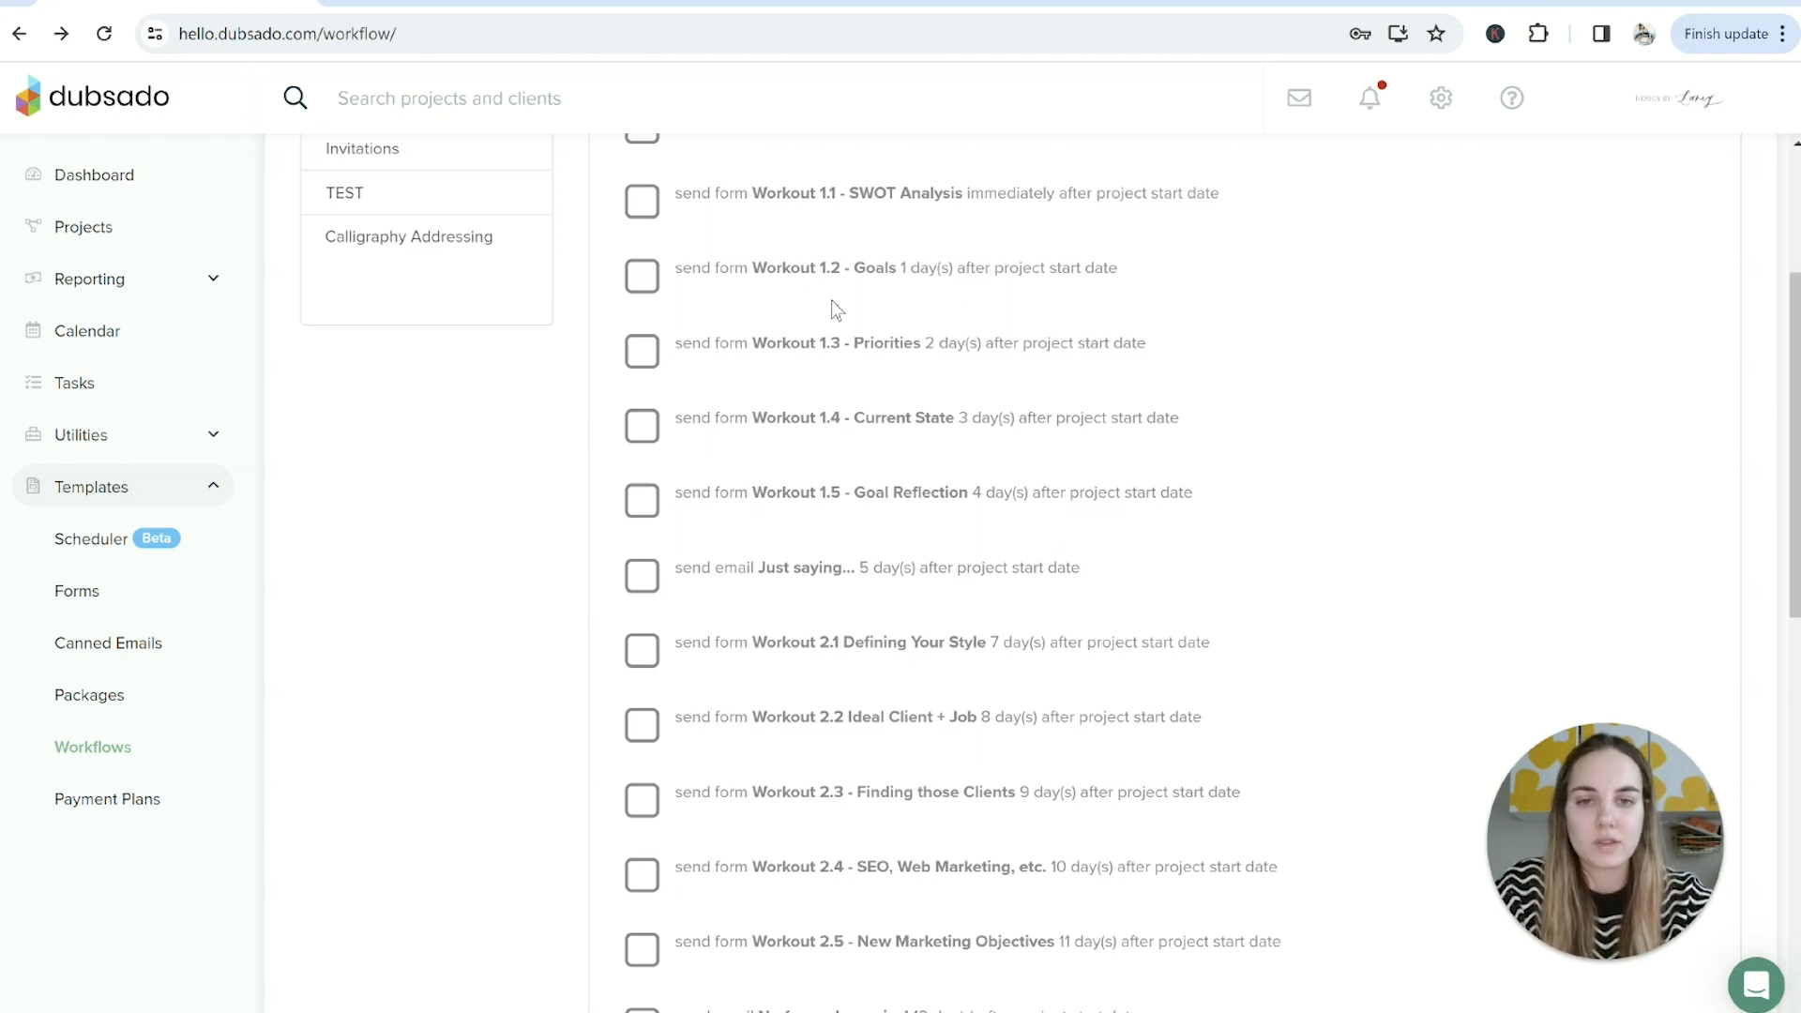
scroll(838, 495, down, 2)
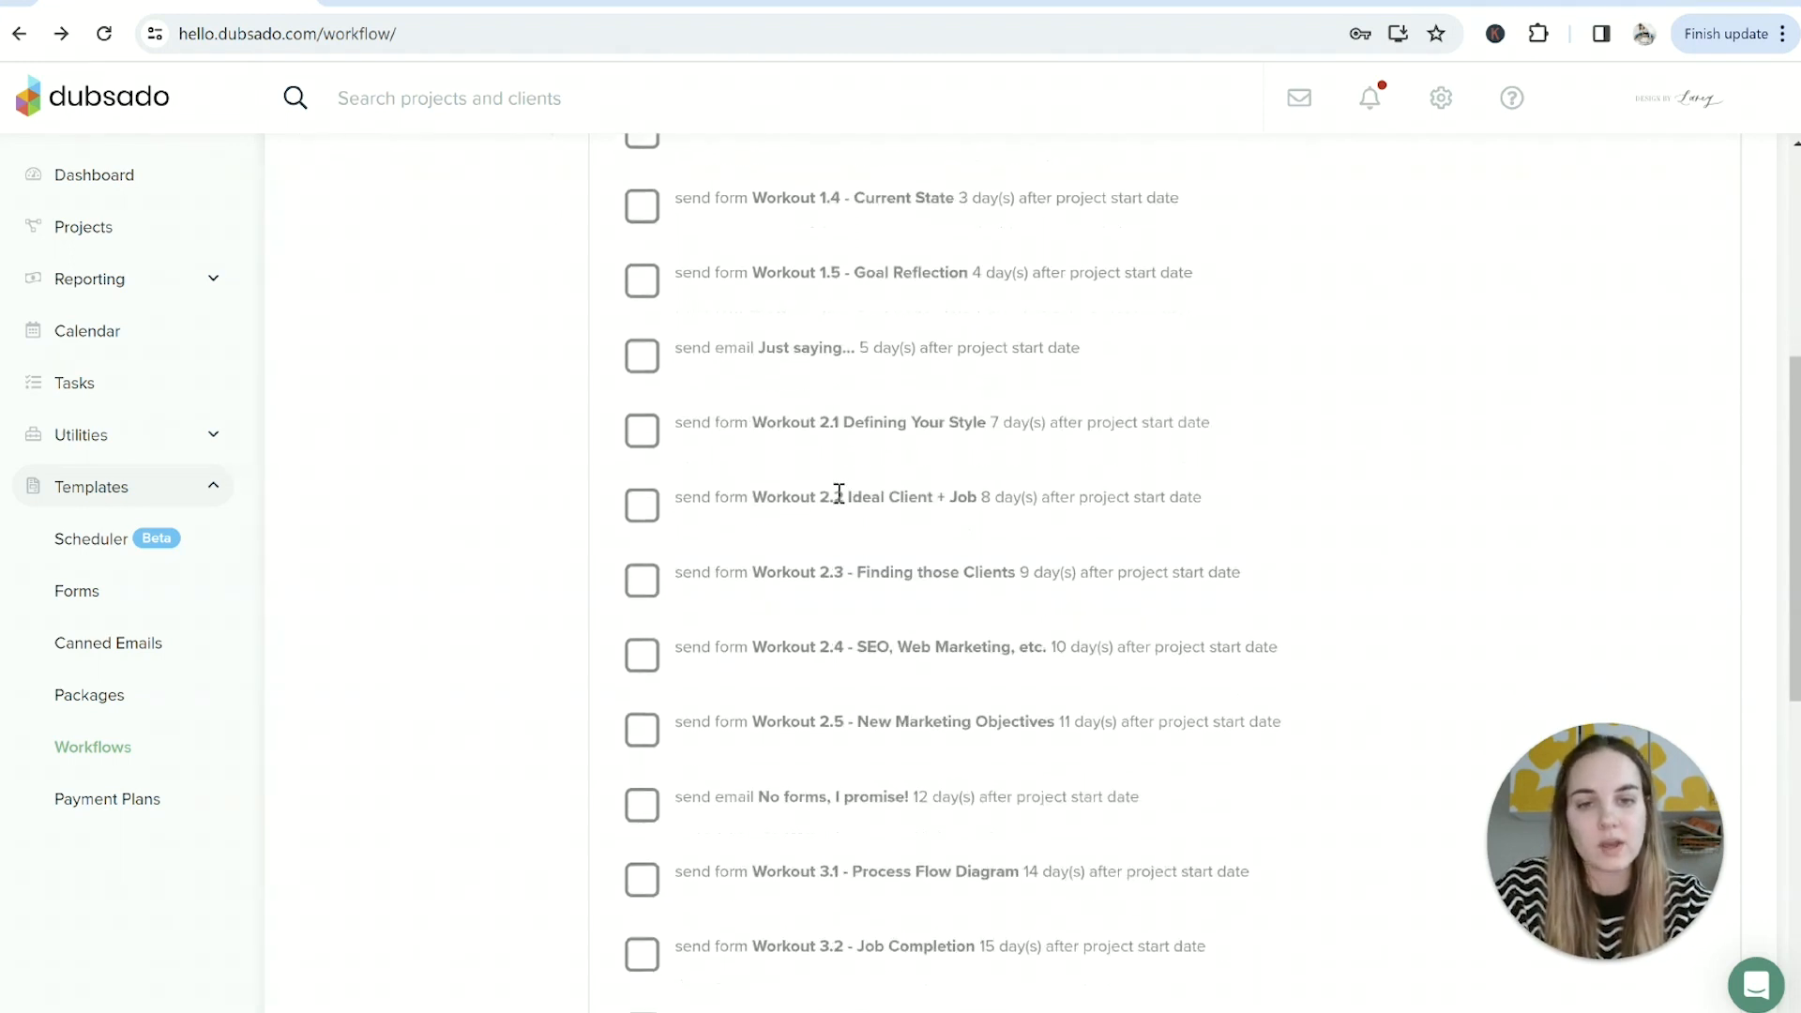
drag(725, 345, 1110, 347)
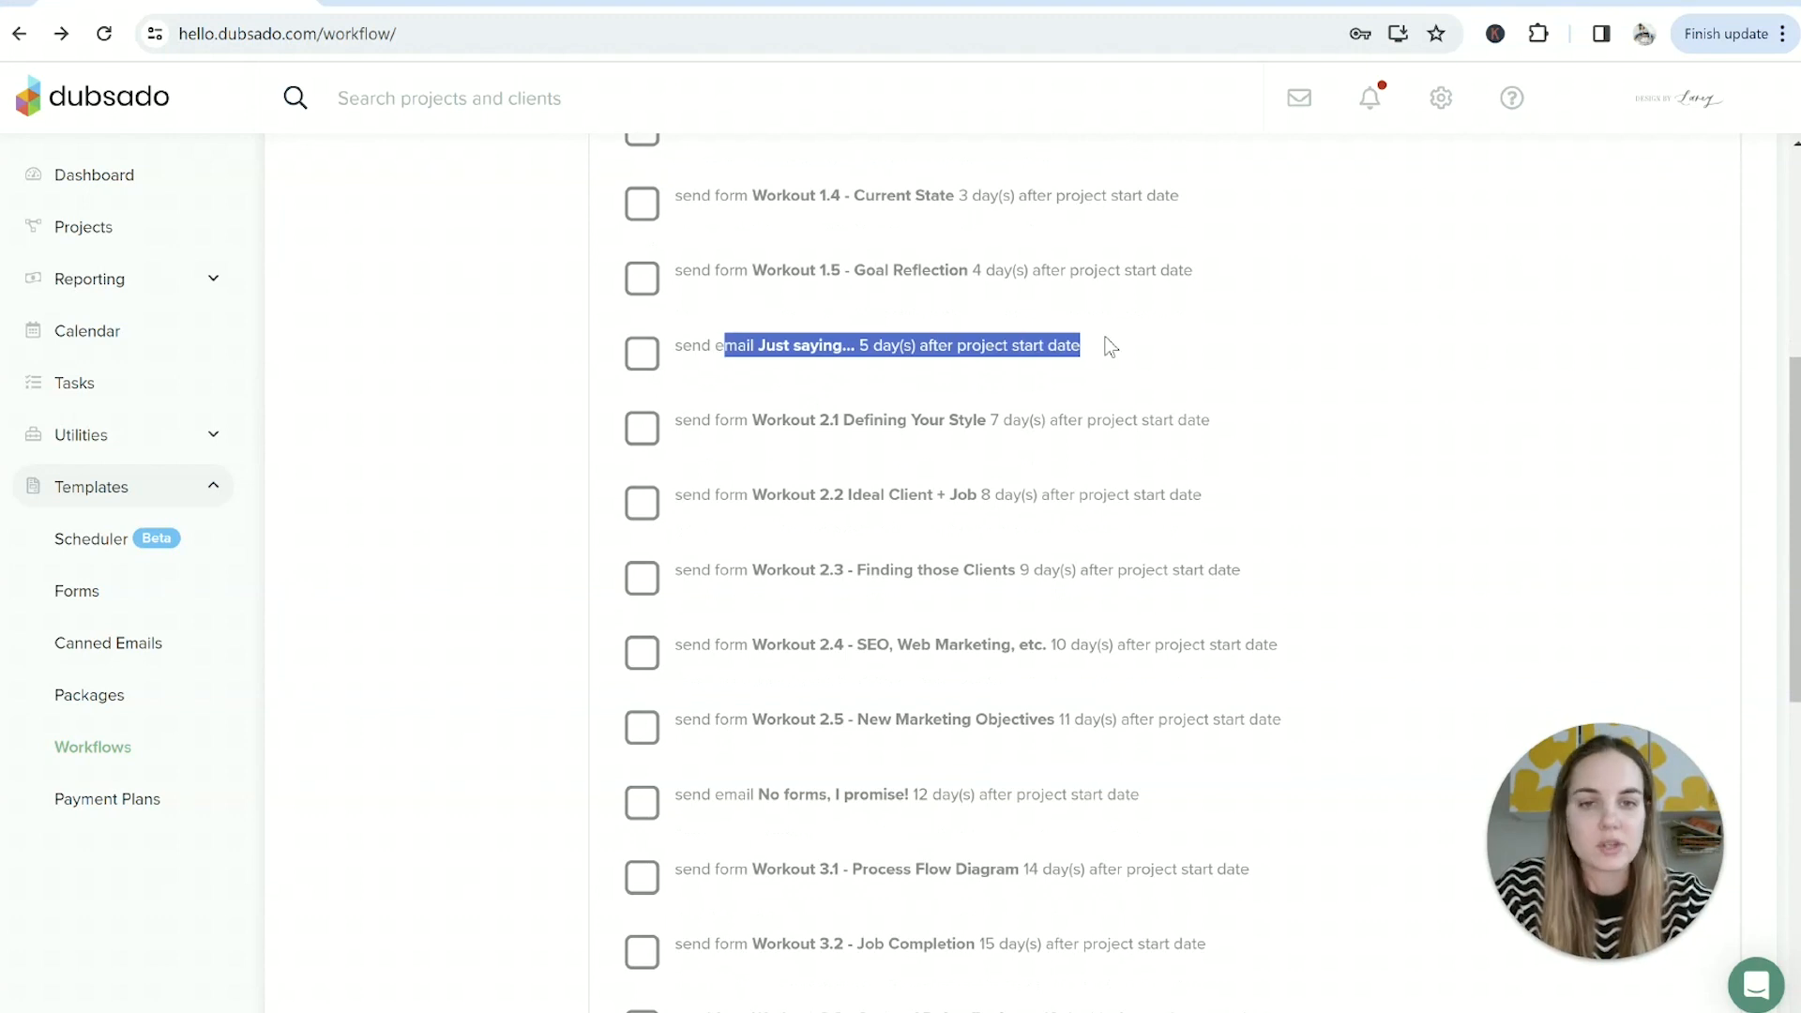
click(1102, 351)
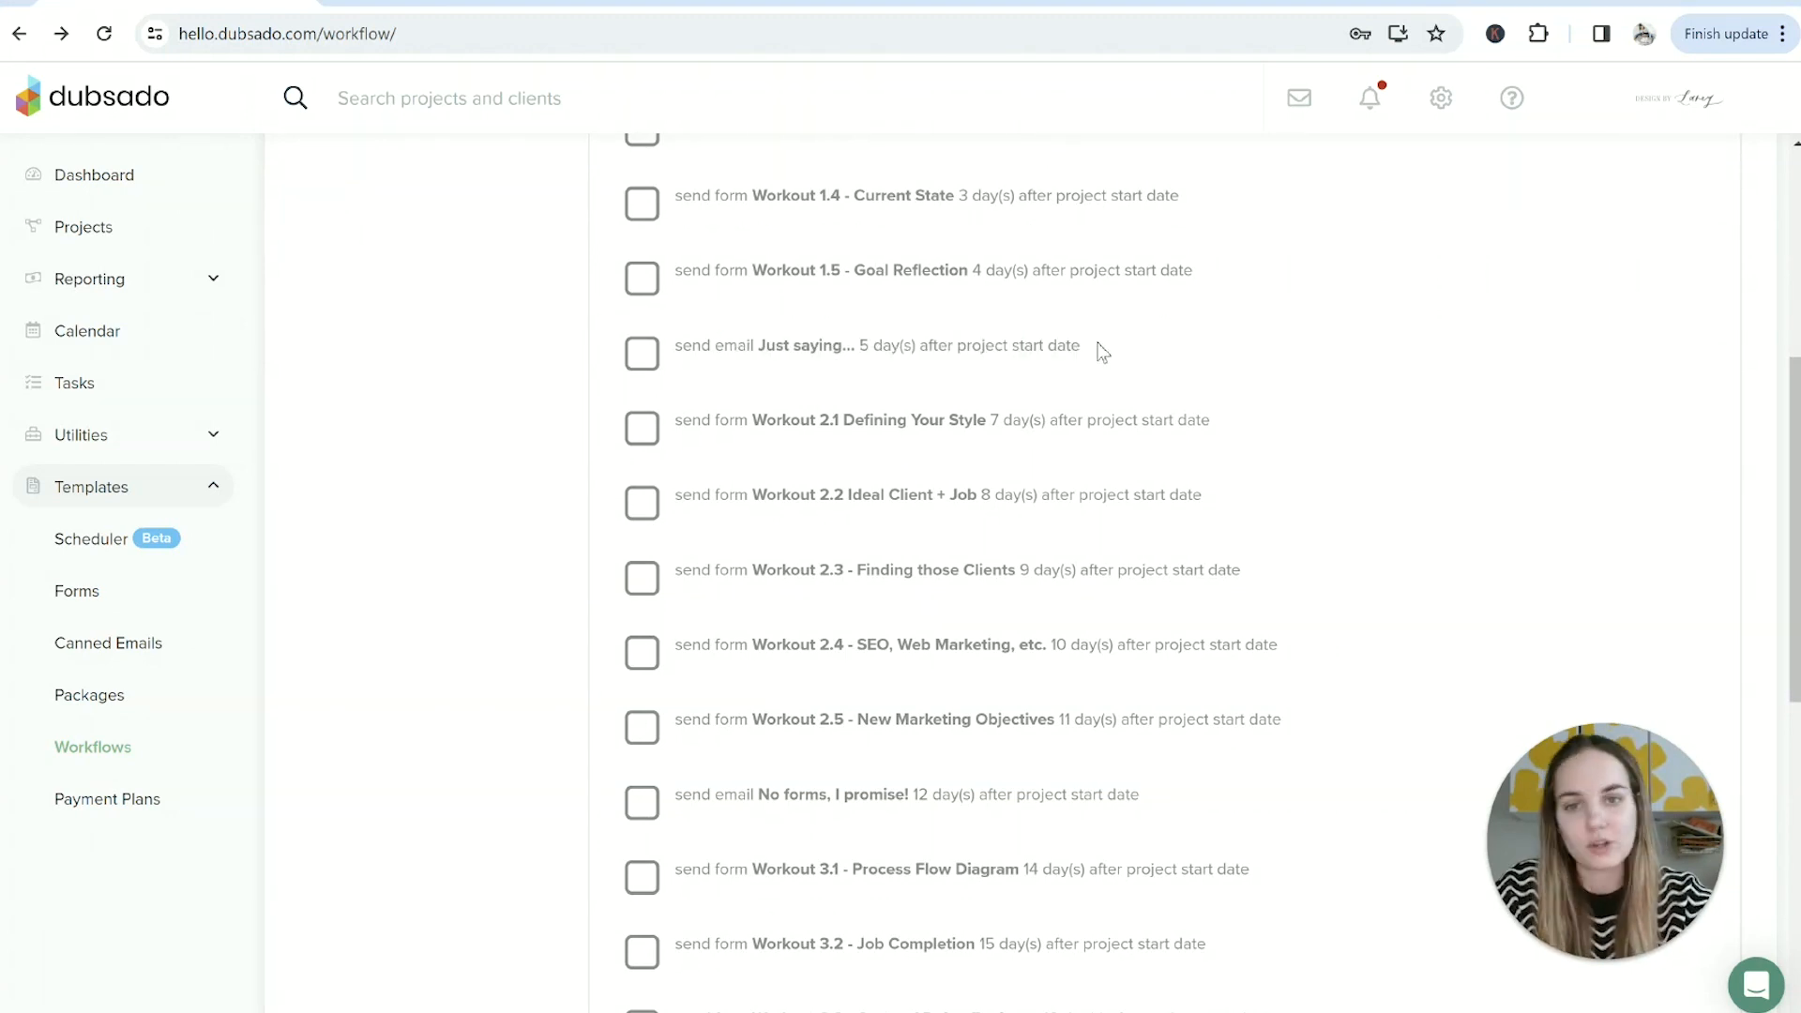
Examine the rest of the BRC workflow's timed forms and check-in emails, through to the final "Hey, Hi, Hello!" email
scroll(1102, 352, down, 1)
scroll(821, 524, down, 3)
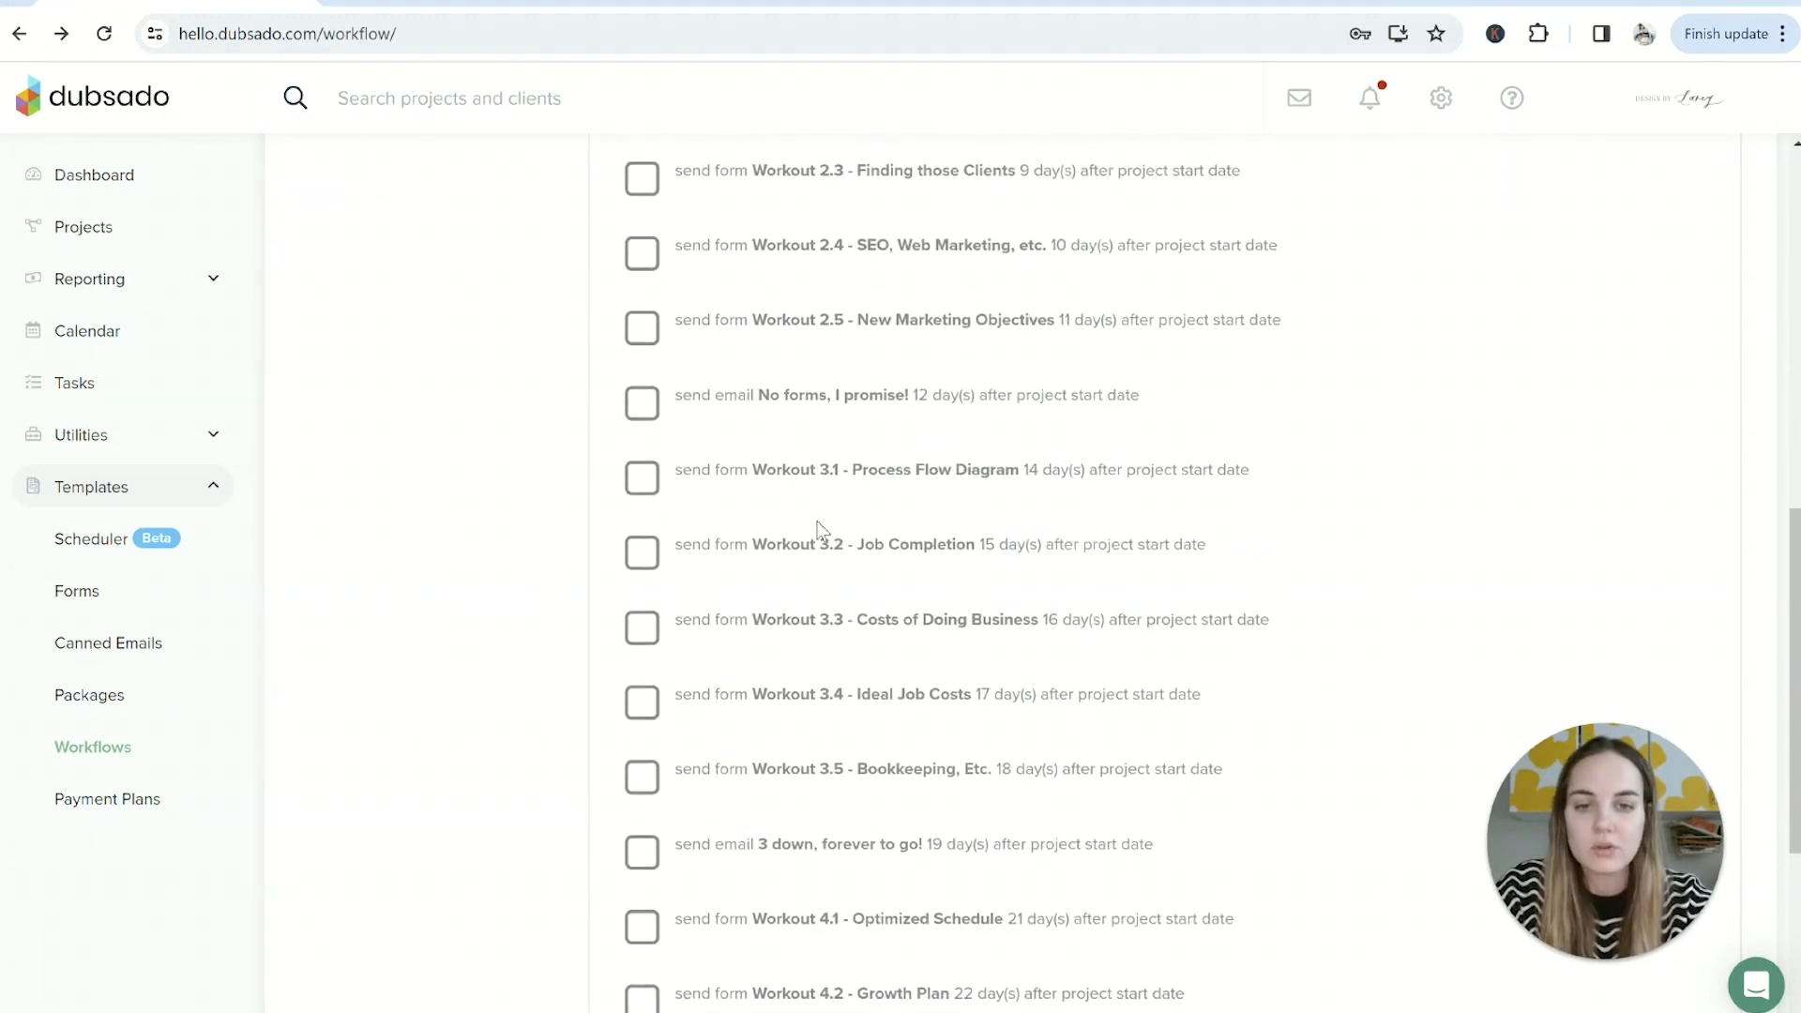
drag(752, 395, 1163, 395)
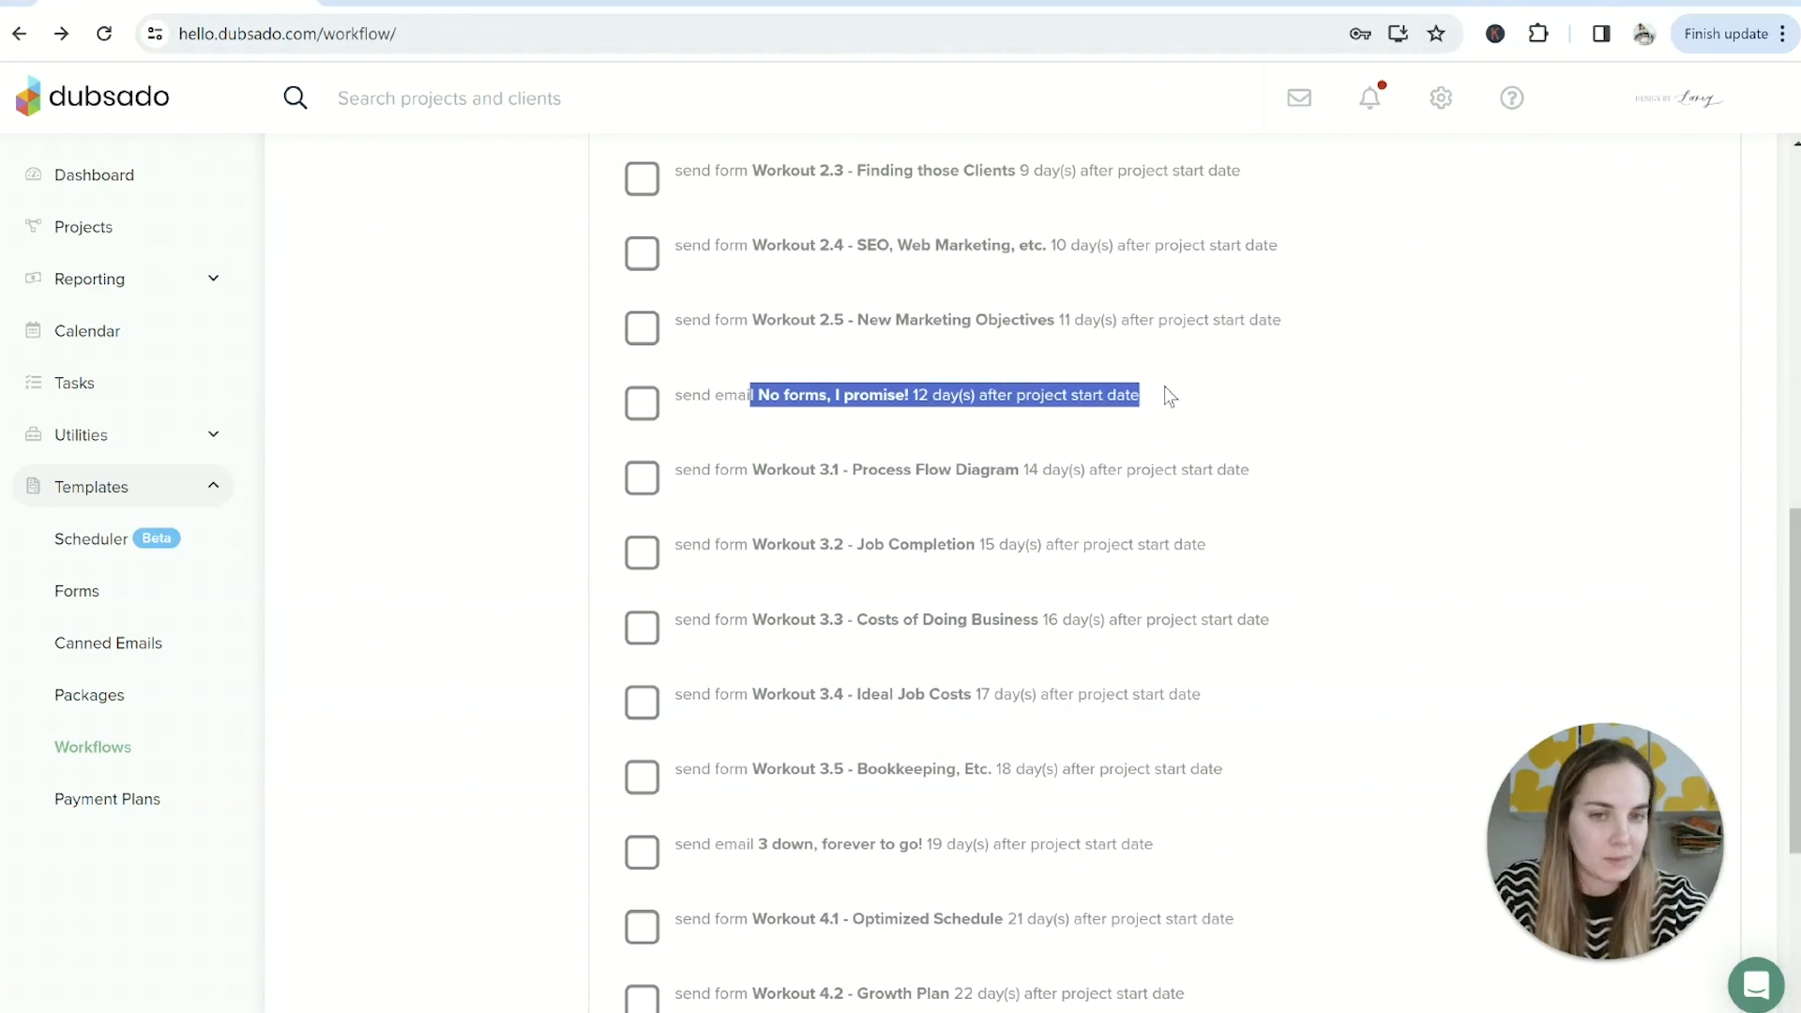
click(856, 503)
scroll(855, 503, down, 3)
scroll(859, 507, down, 2)
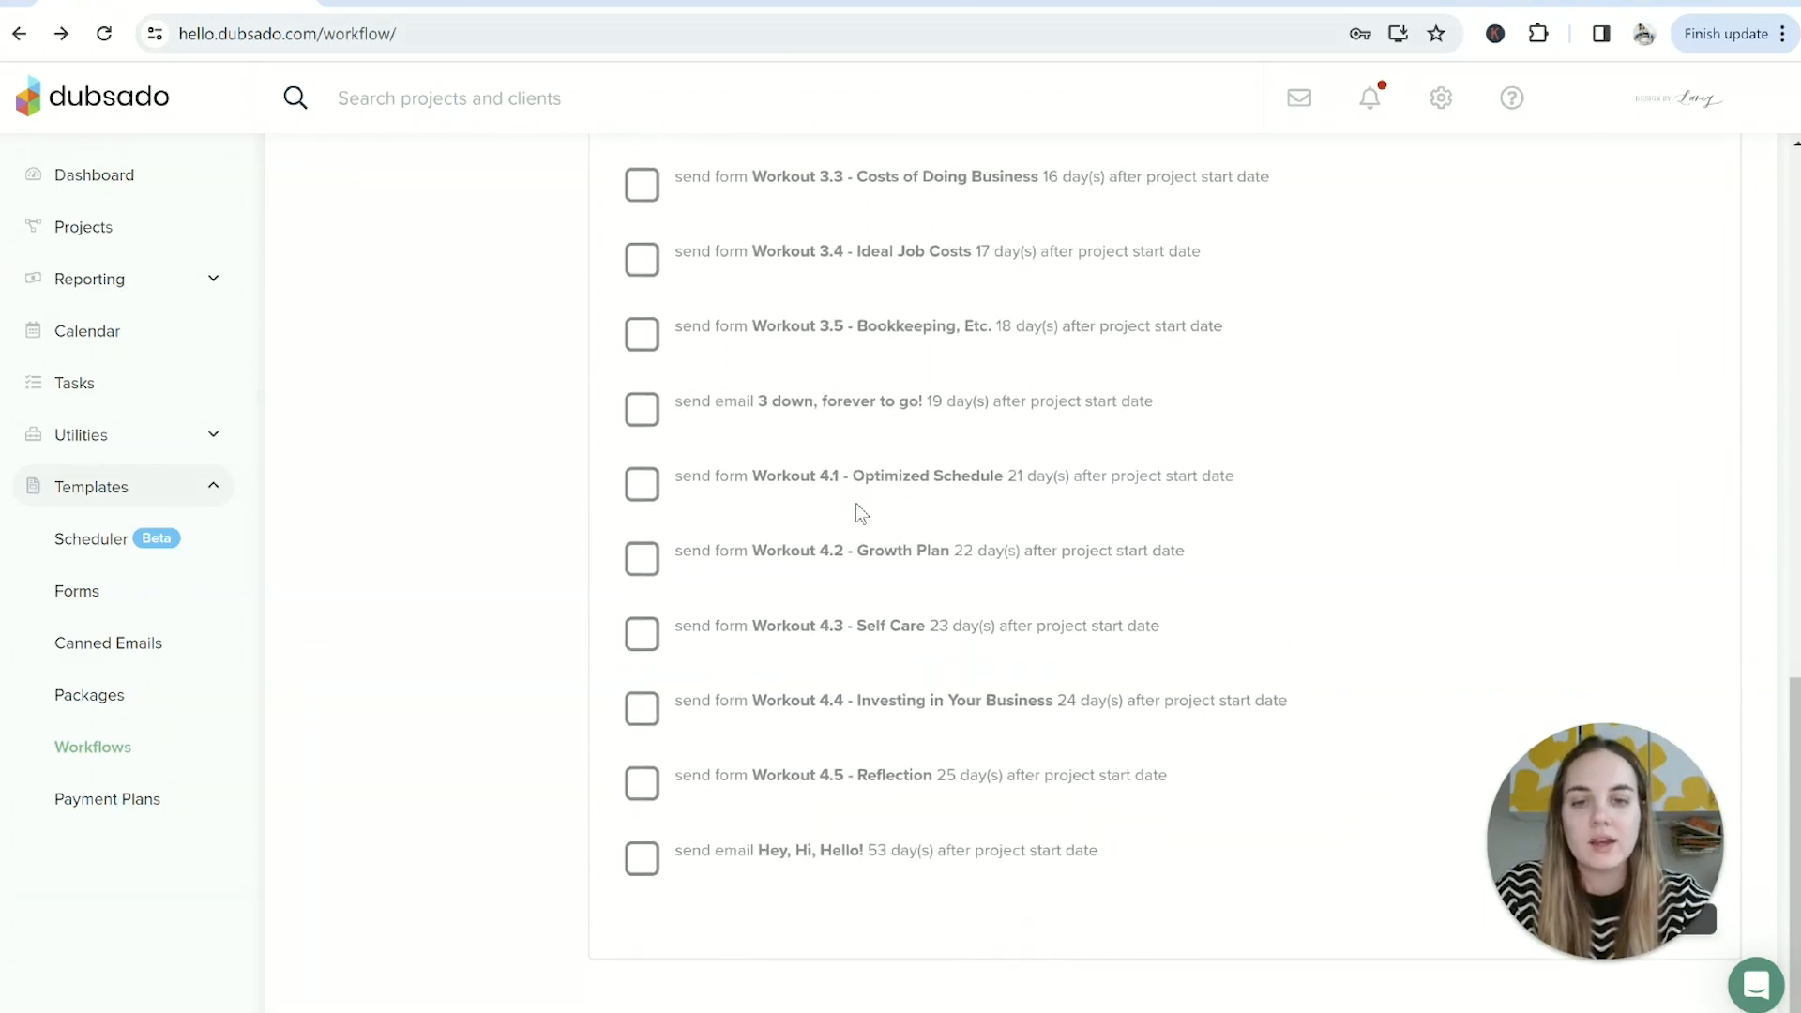
drag(749, 402, 1238, 419)
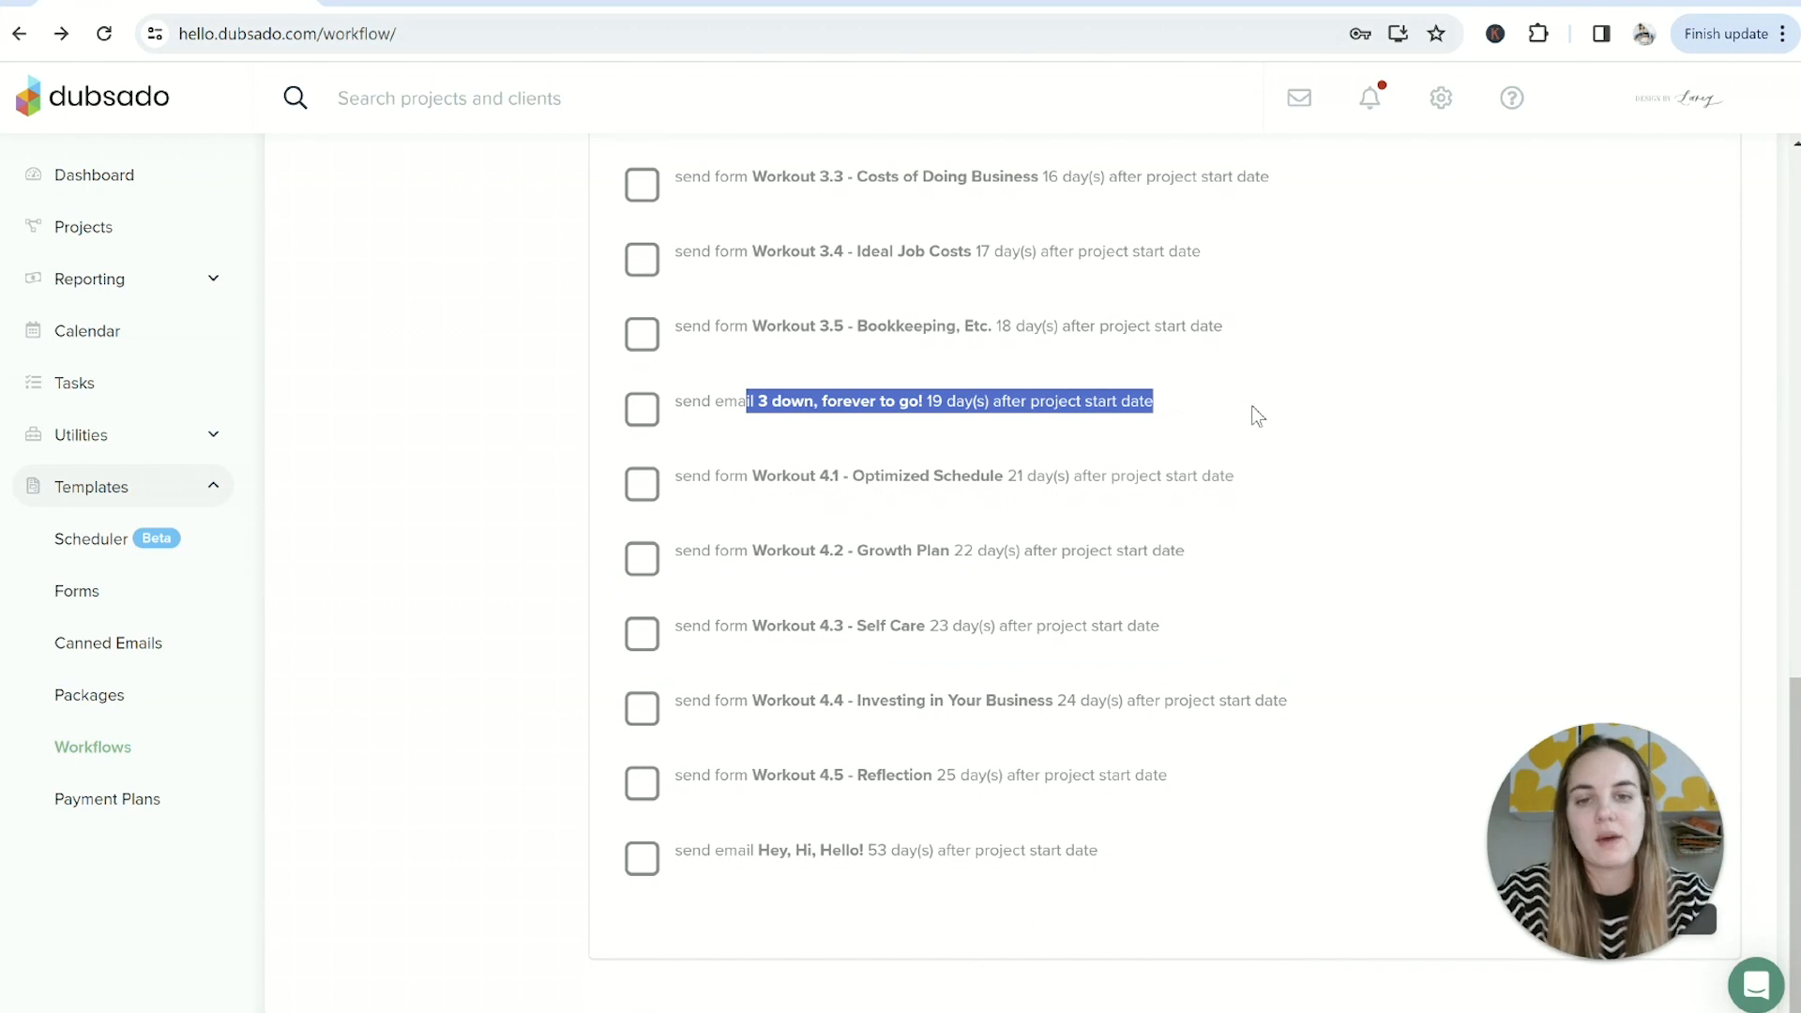
click(1257, 416)
drag(857, 850, 1154, 859)
click(1137, 855)
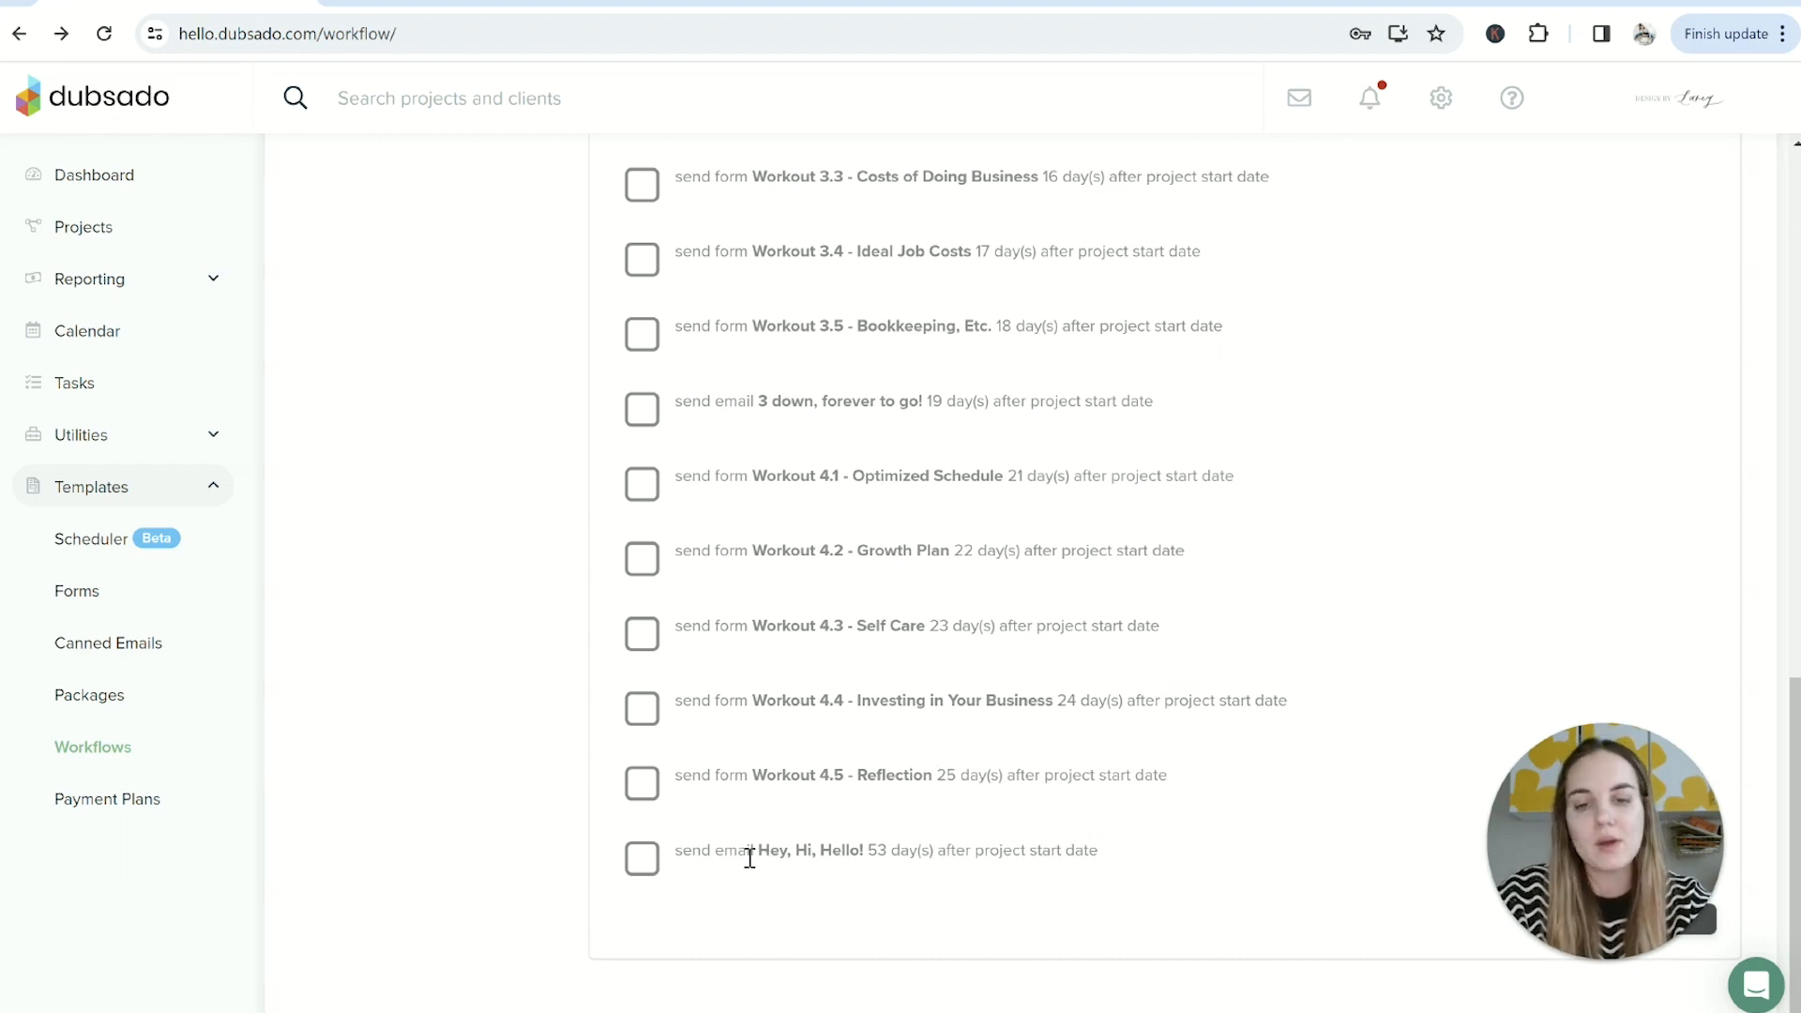
drag(748, 853, 1154, 859)
click(1153, 851)
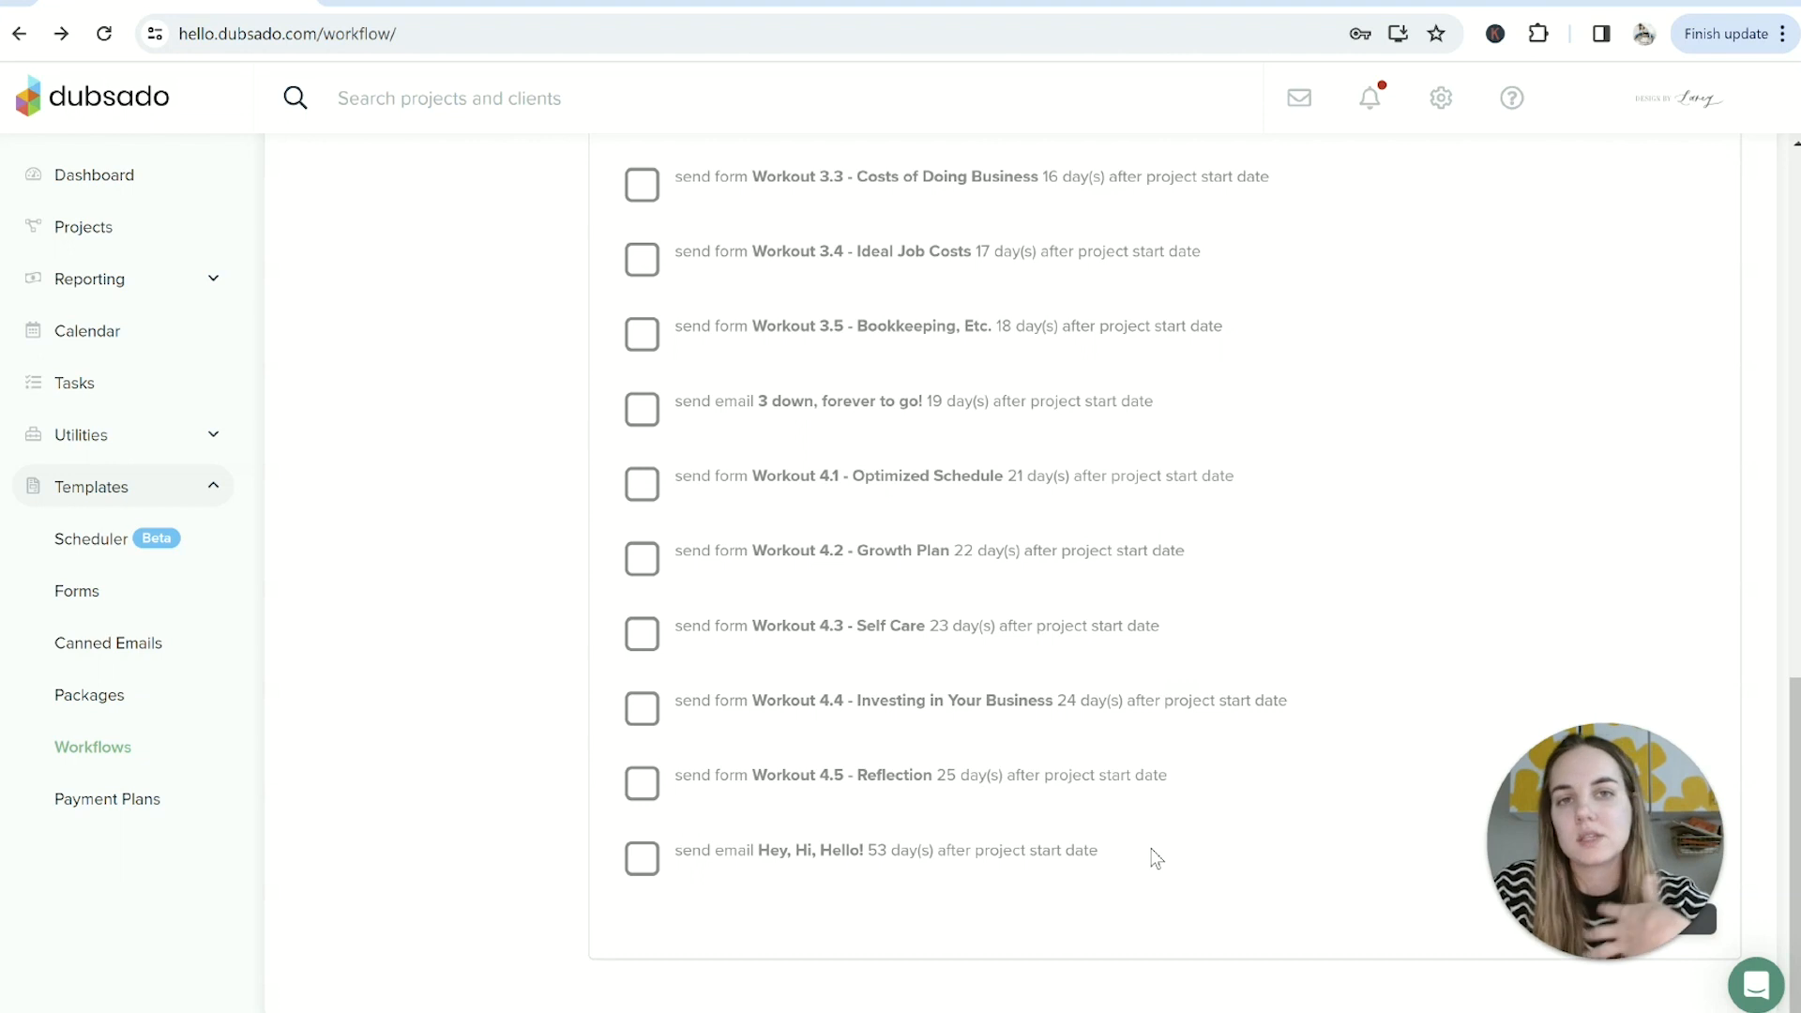
scroll(1153, 855, up, 20)
scroll(1134, 549, down, 5)
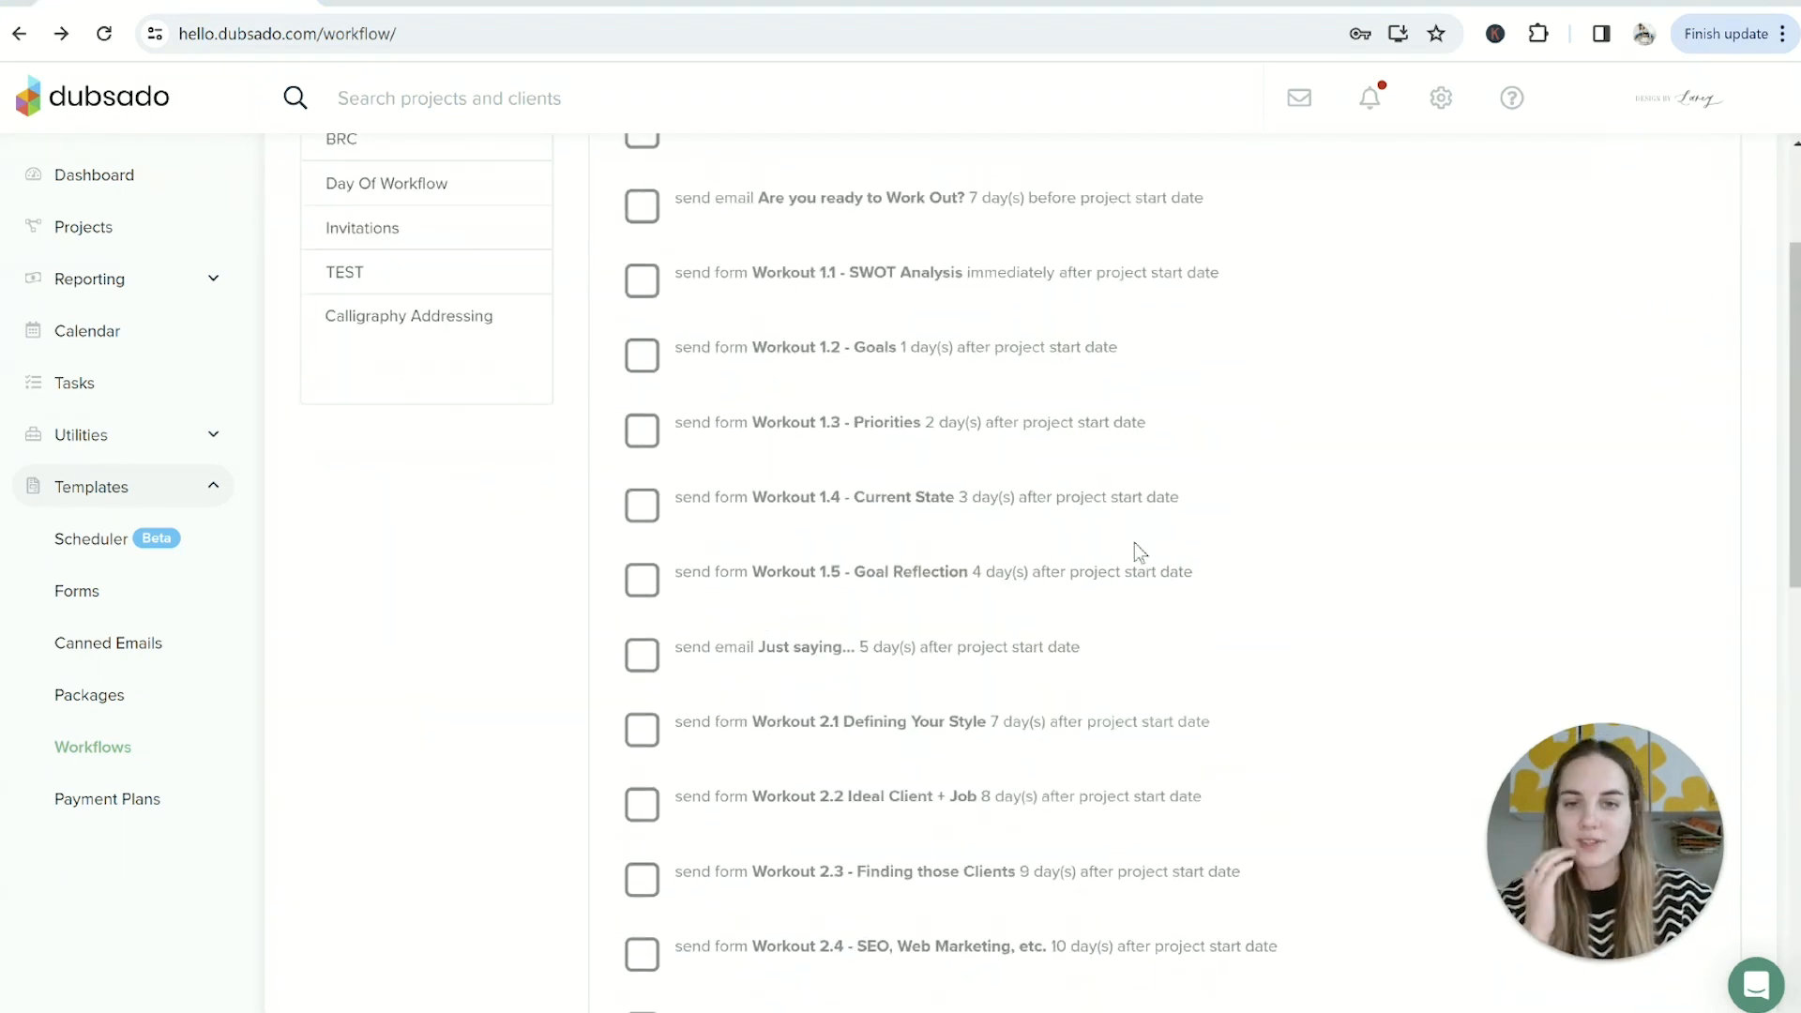
scroll(1135, 542, down, 10)
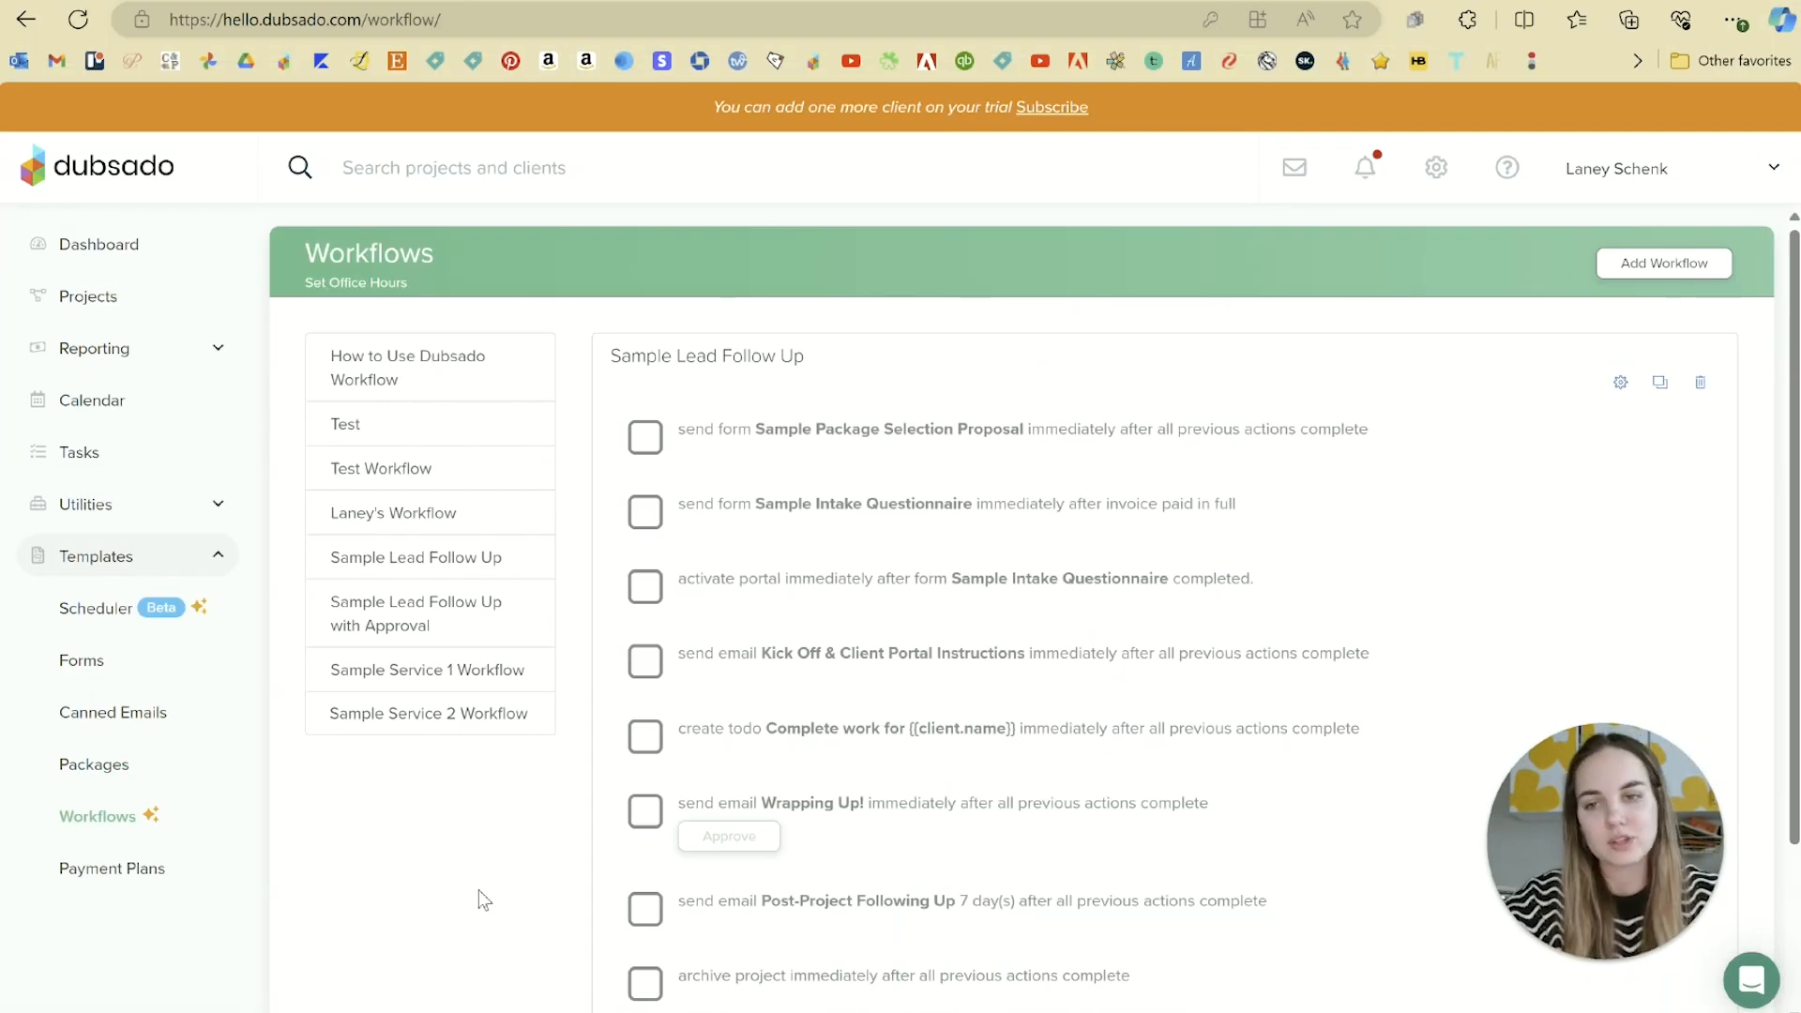
Open the New Lead Capture Form from the form templates and review its default workflow choices without selecting one
click(108, 668)
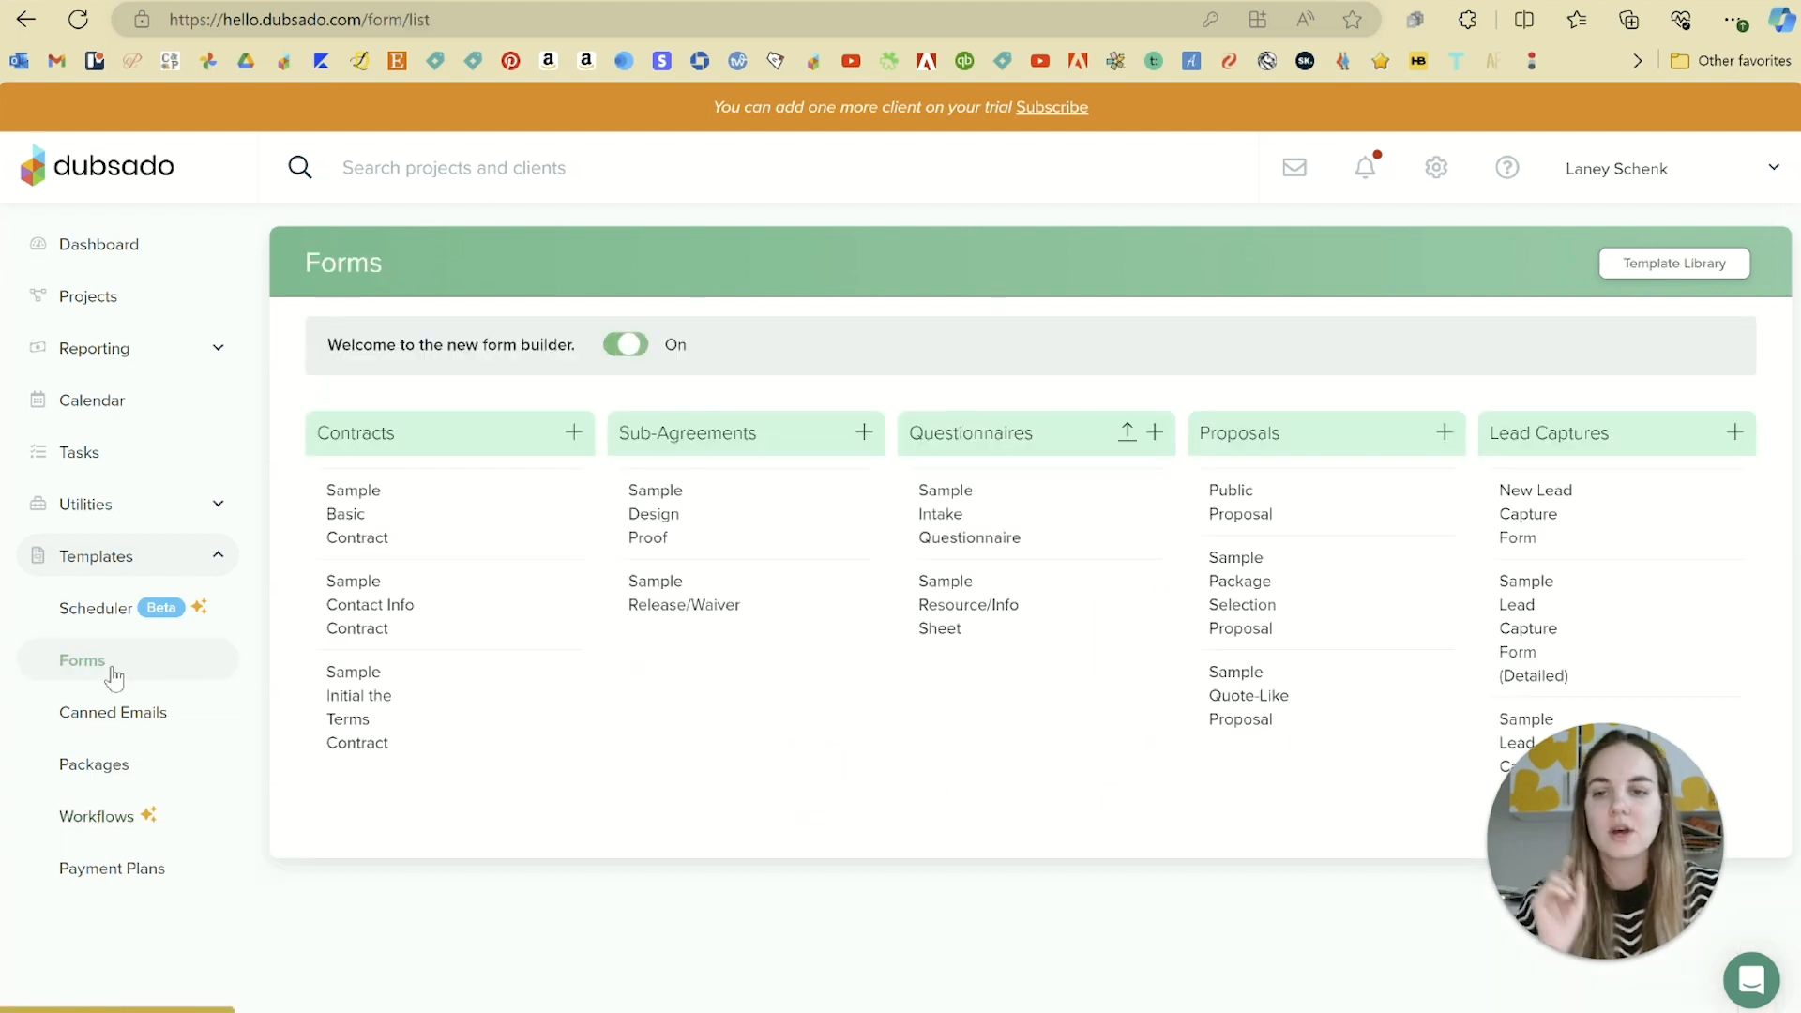
click(1535, 530)
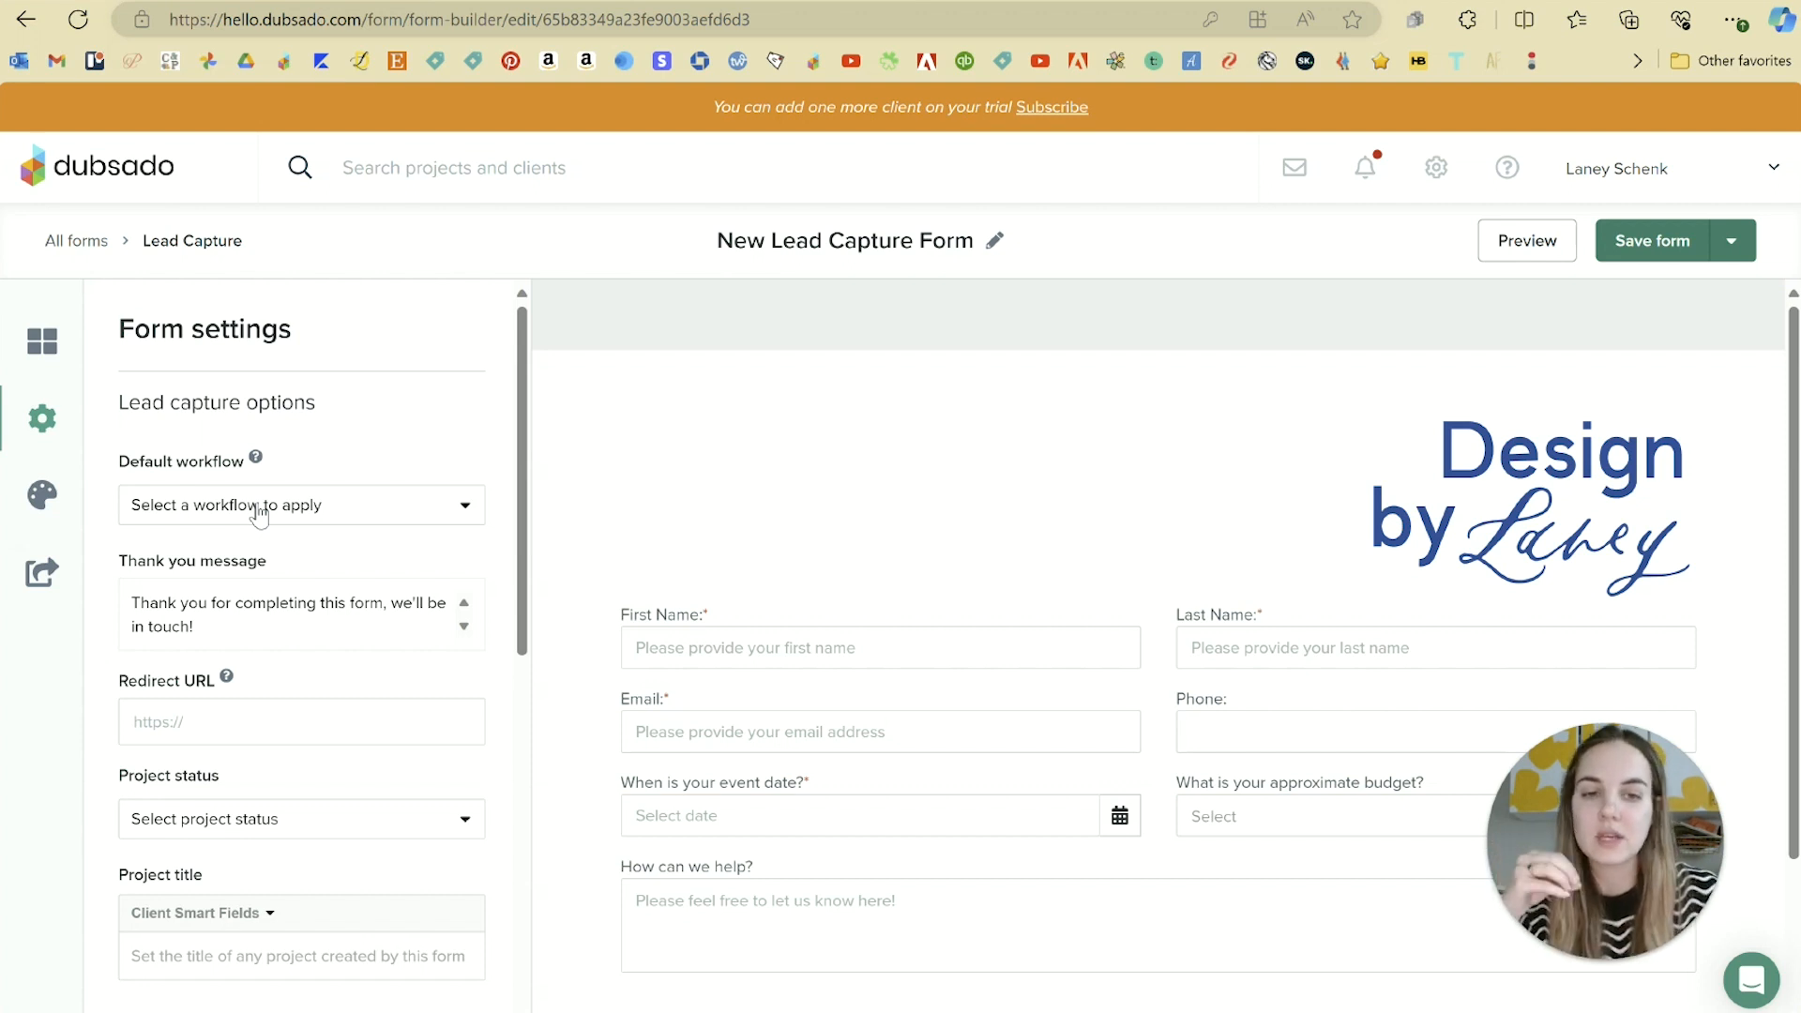
click(259, 510)
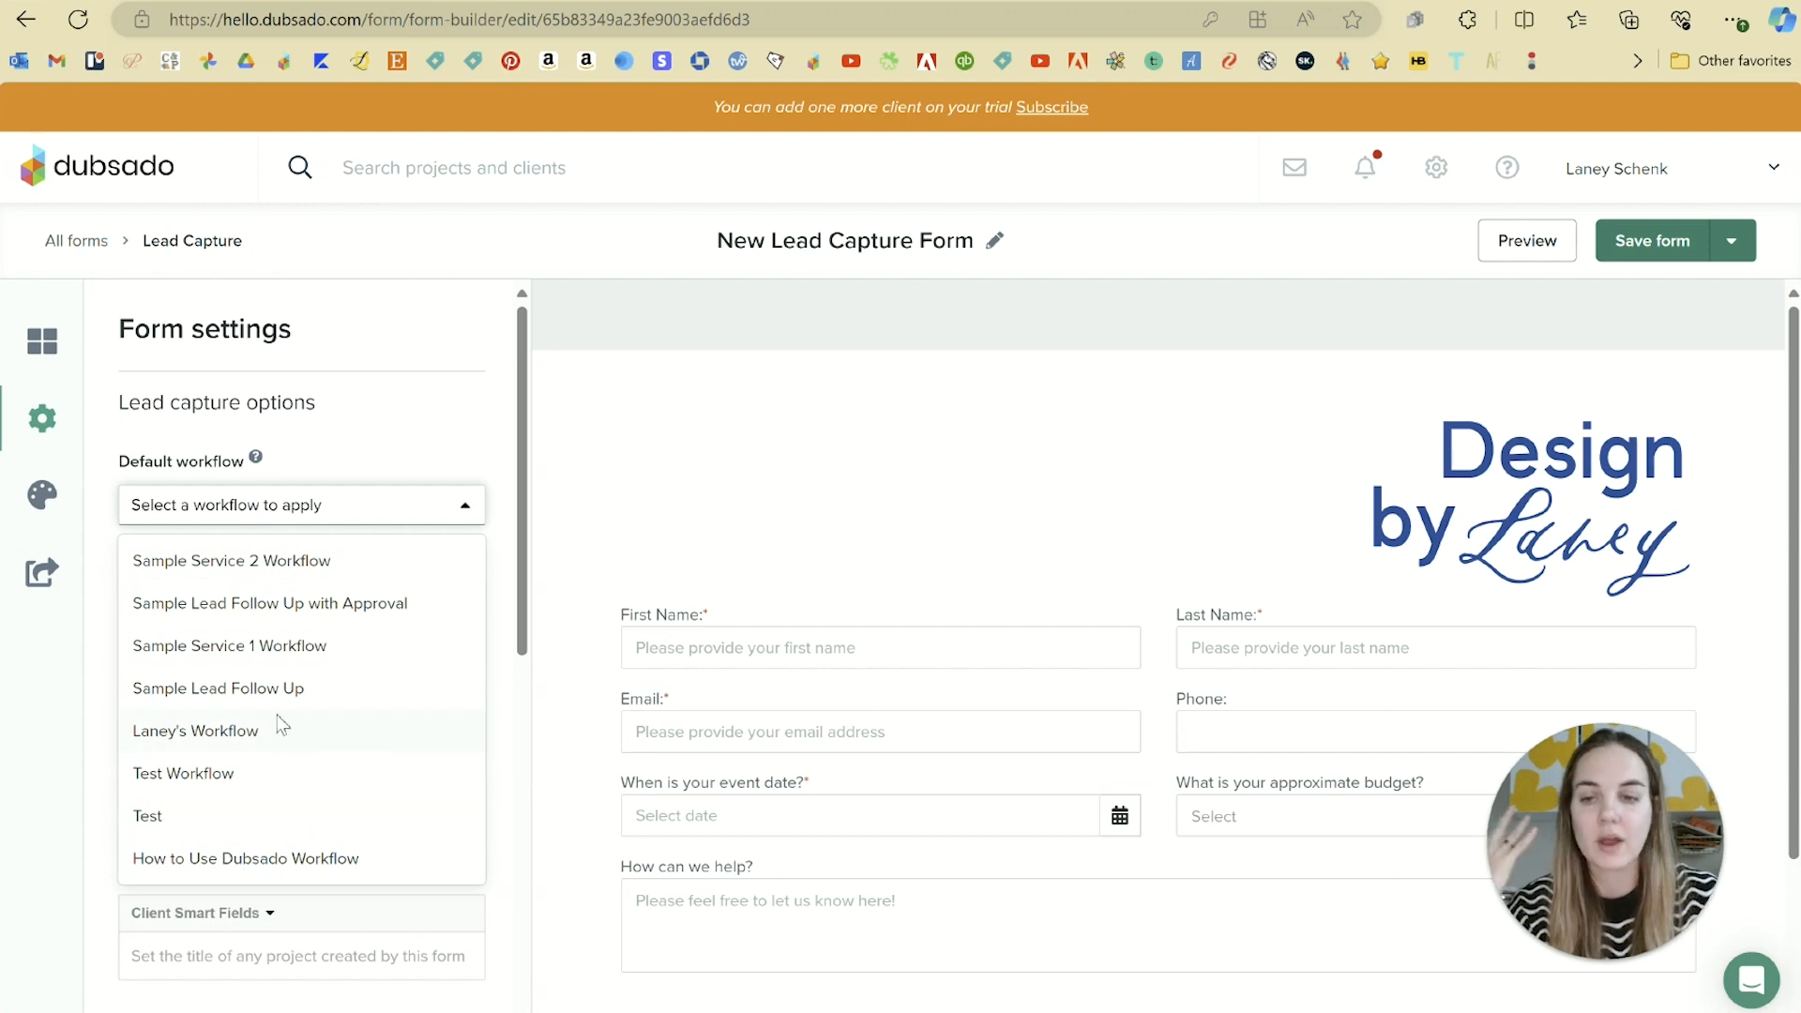
click(392, 353)
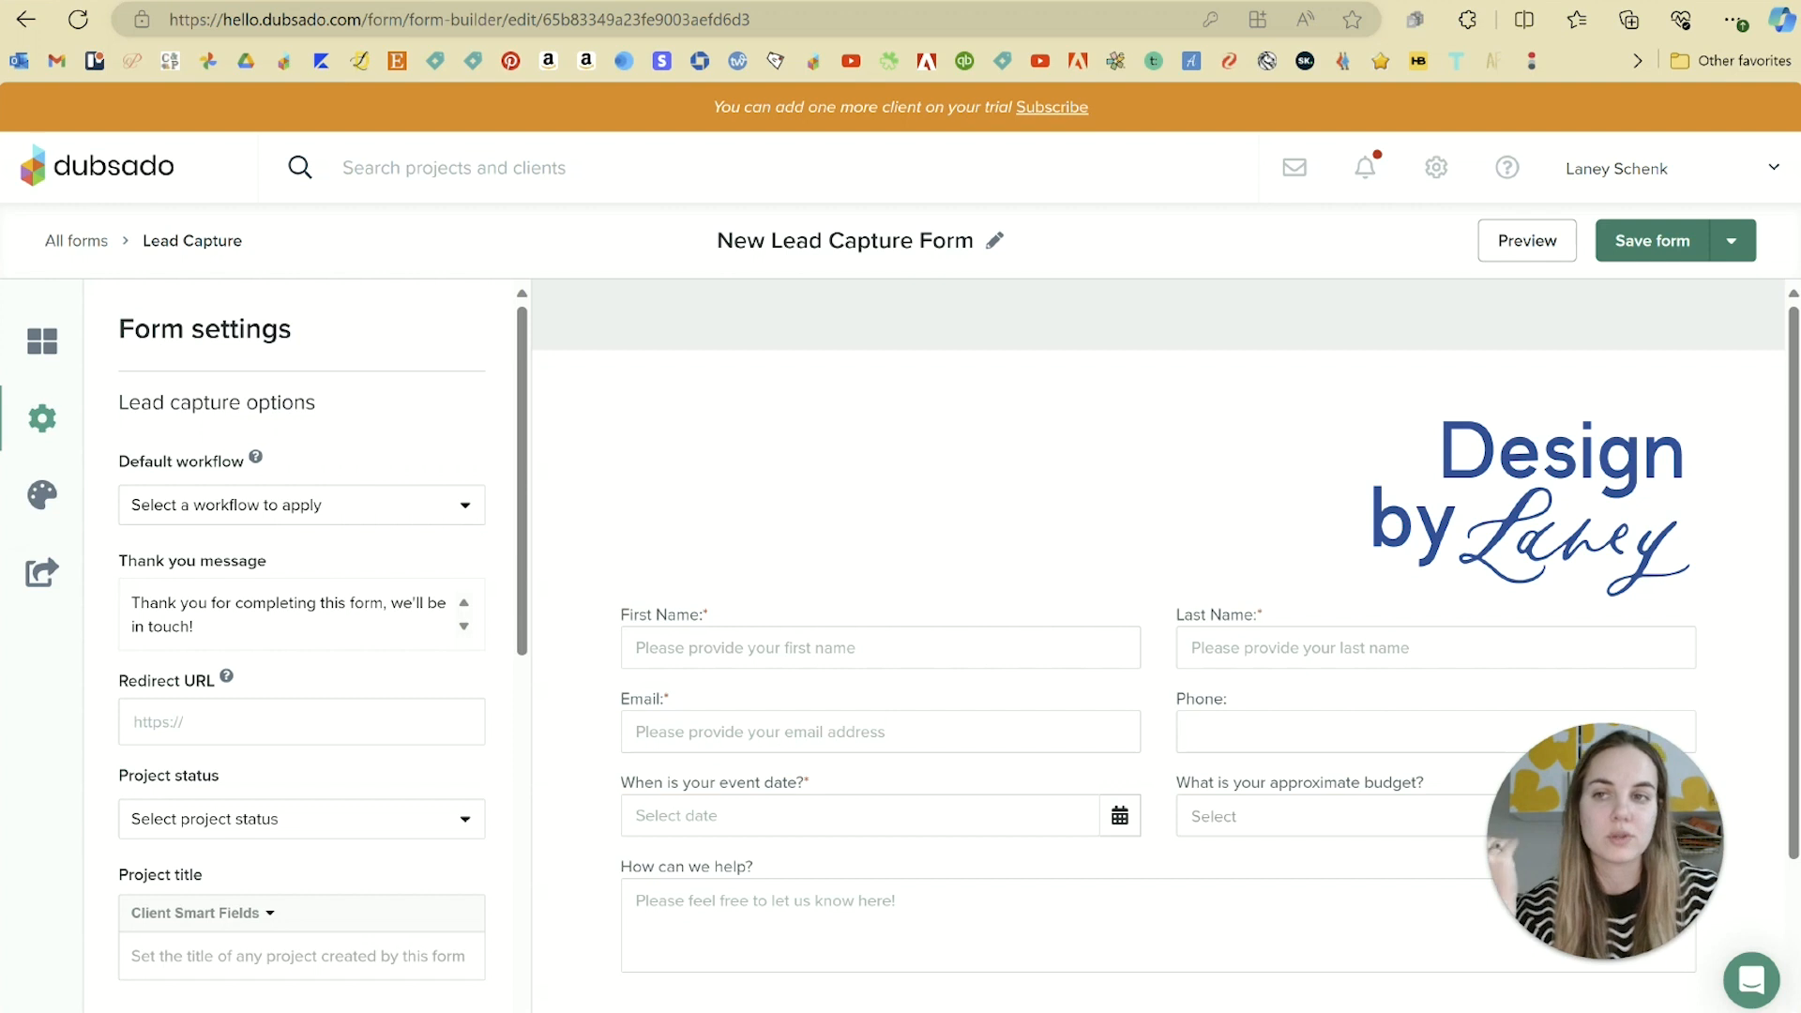
Return to the form list, open the Public Proposal form and review its form settings
click(25, 19)
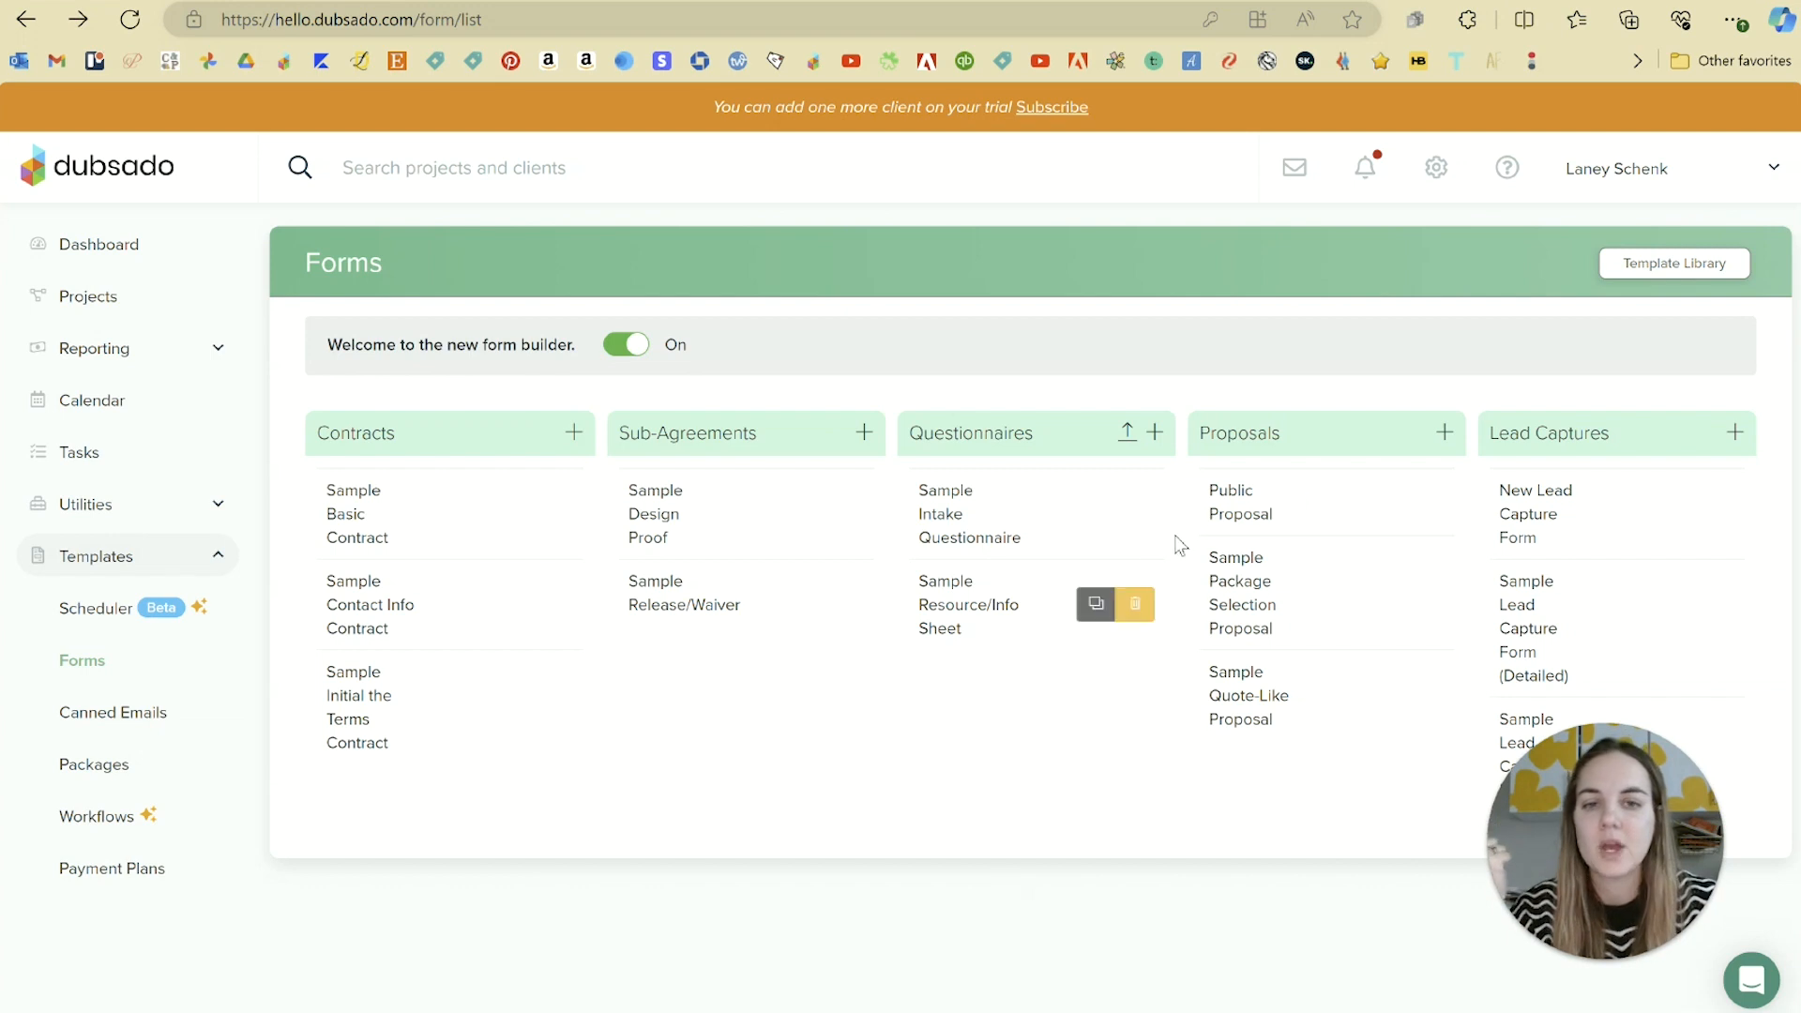
click(1251, 502)
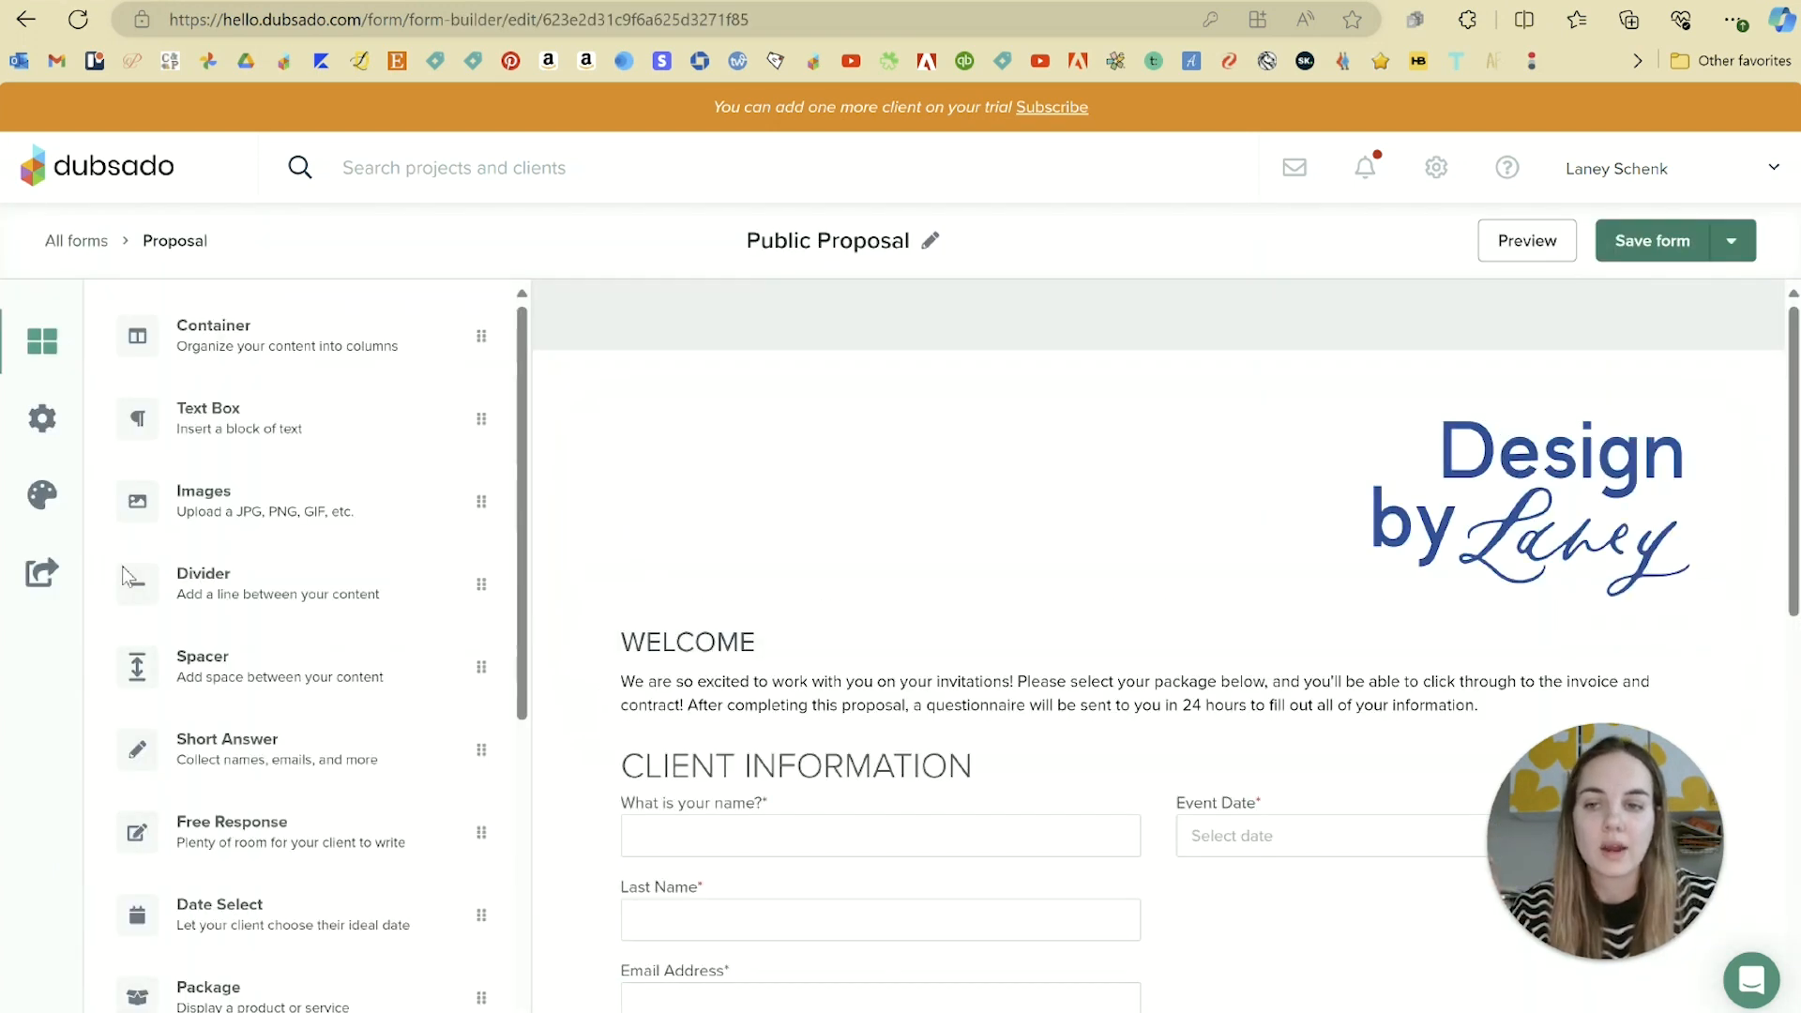
click(40, 421)
scroll(328, 546, down, 7)
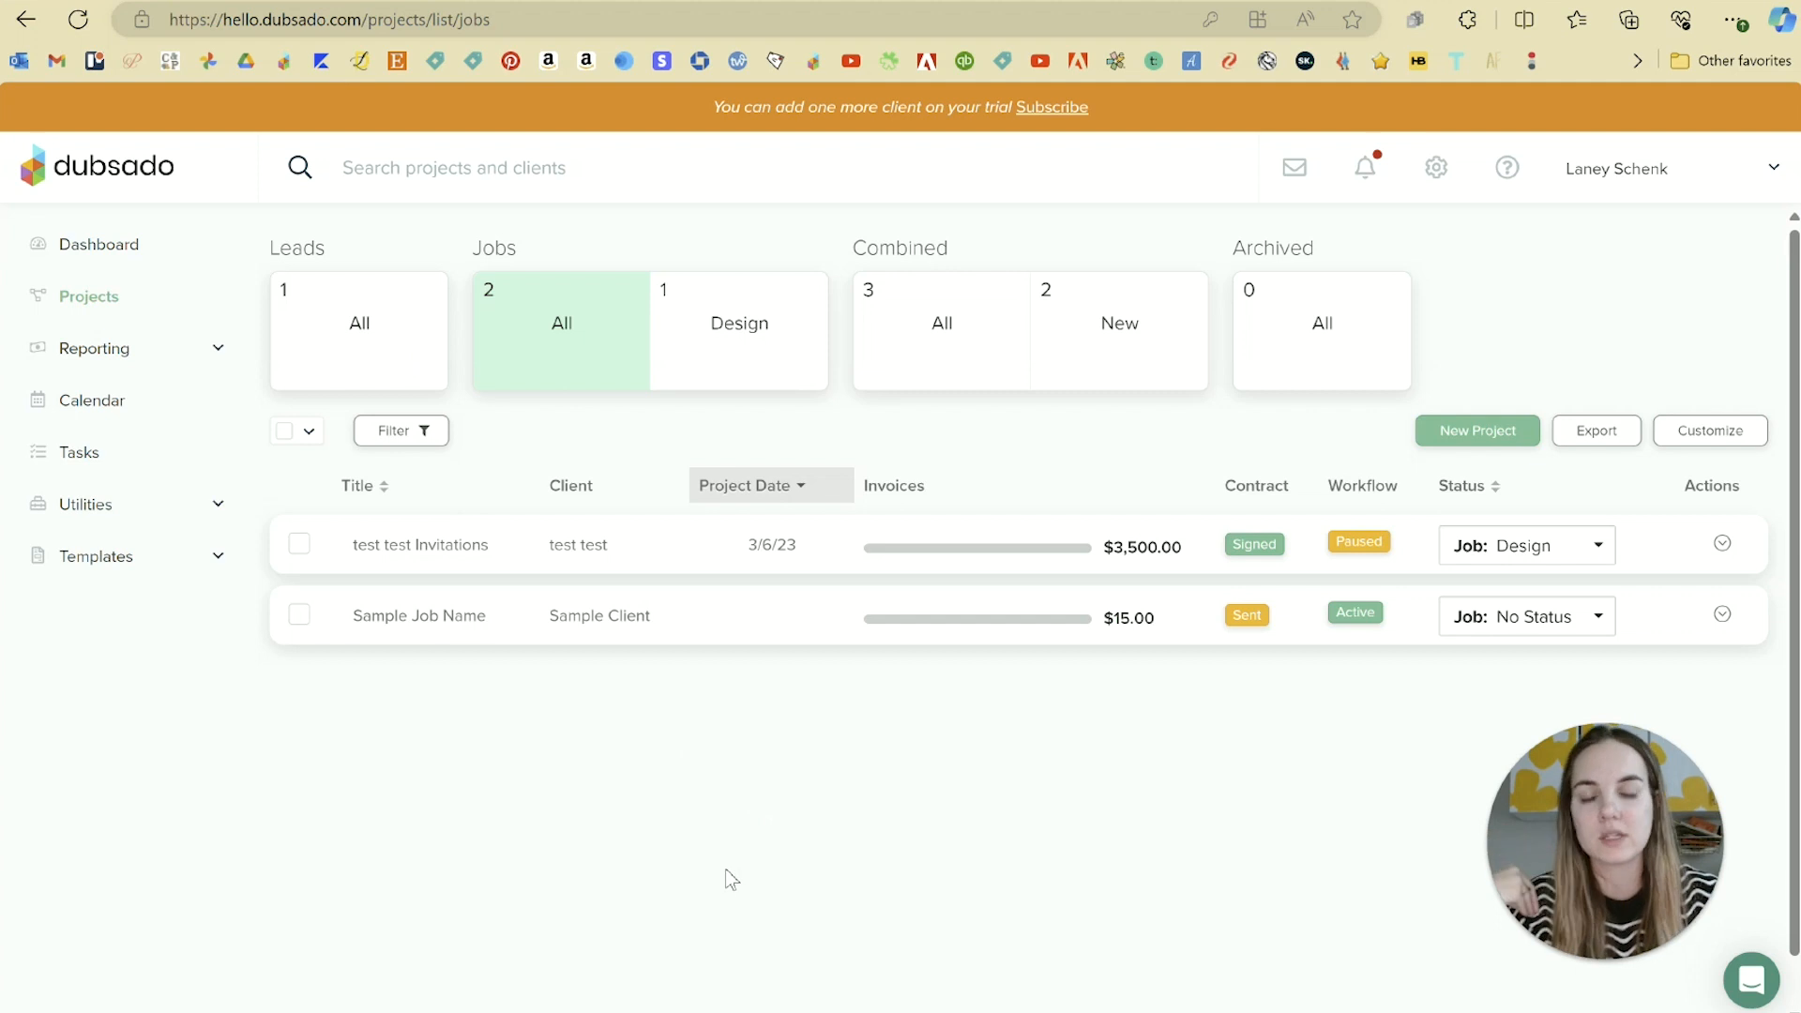
Open the workflows of the test test Invitations project and apply the Sample Lead Follow Up workflow to it
click(647, 563)
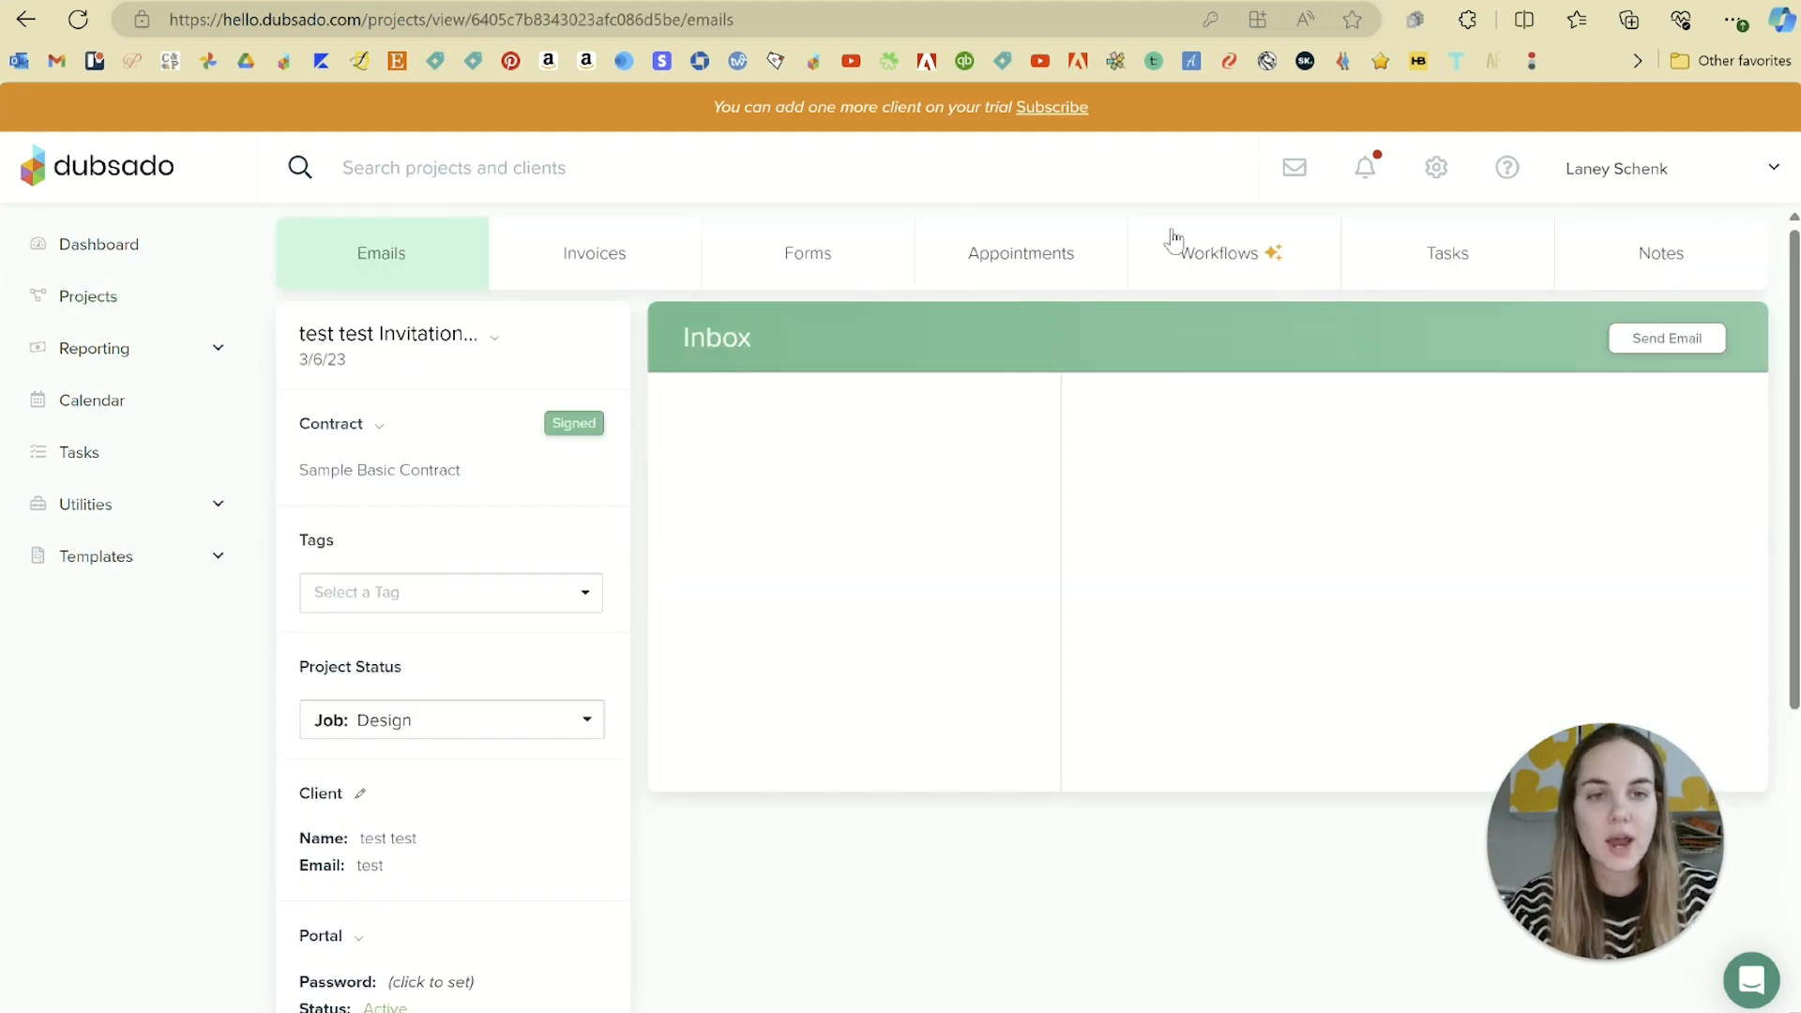
click(1172, 245)
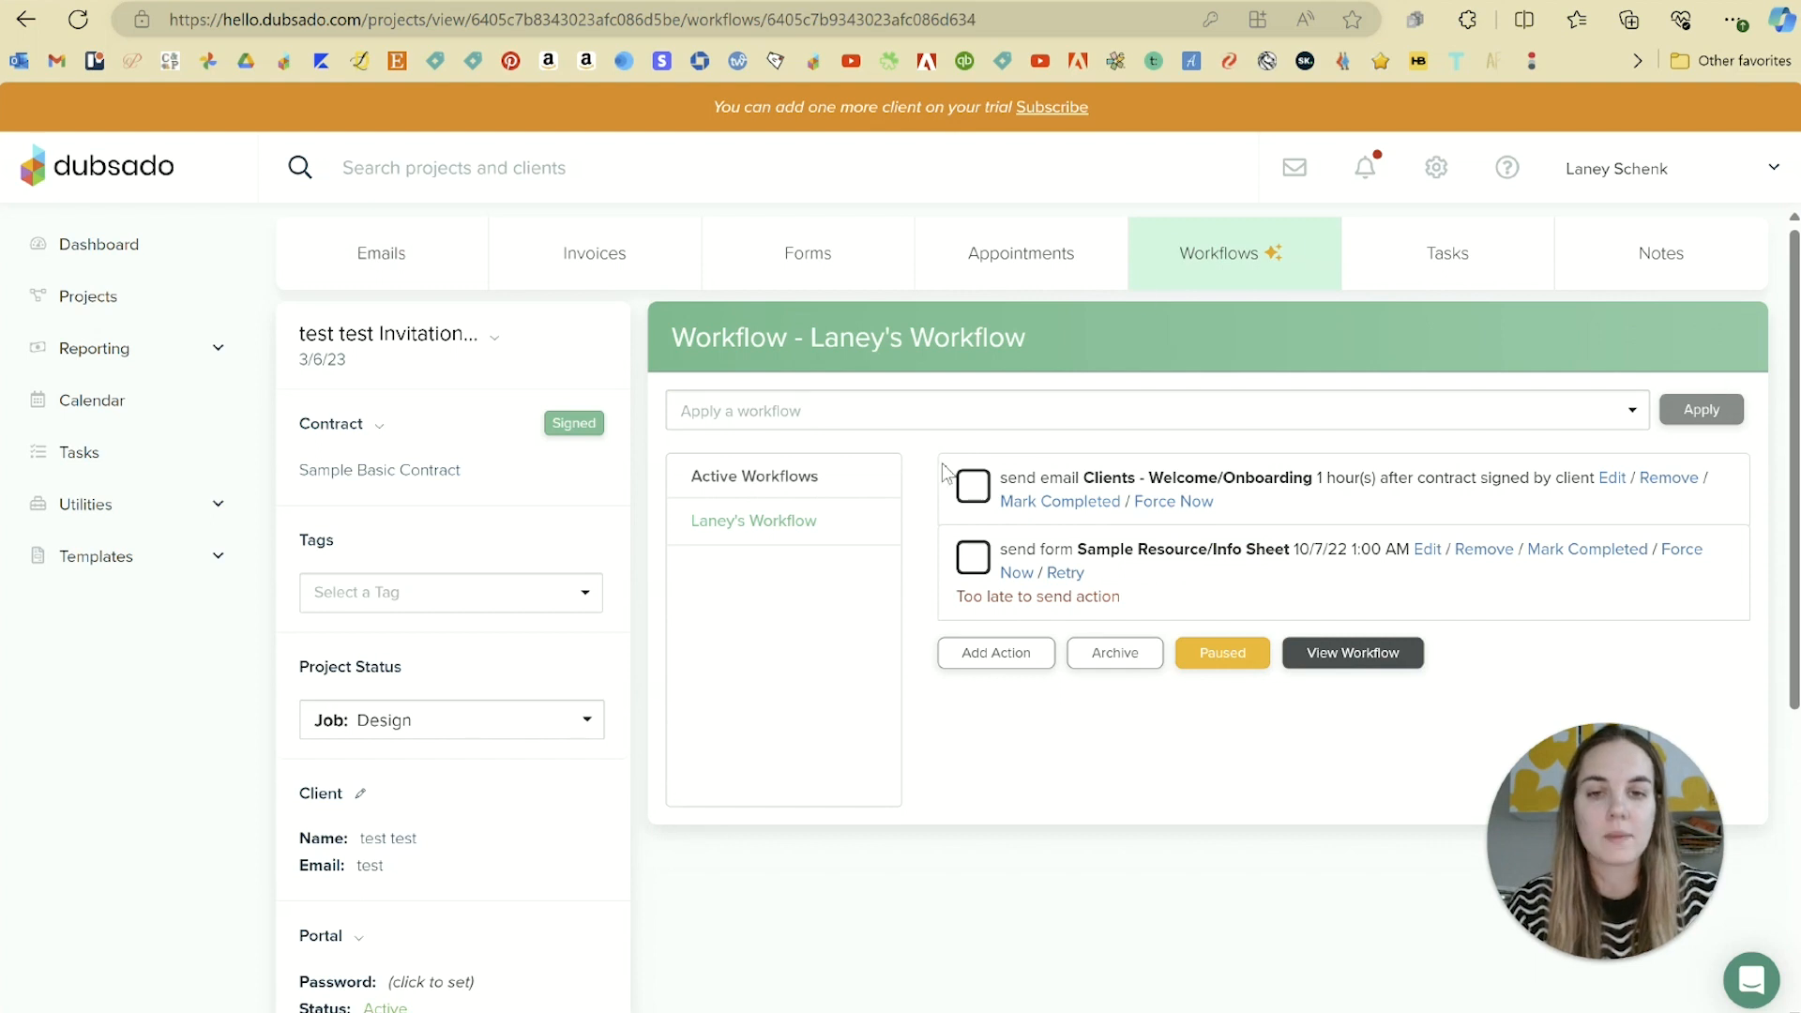
click(1187, 427)
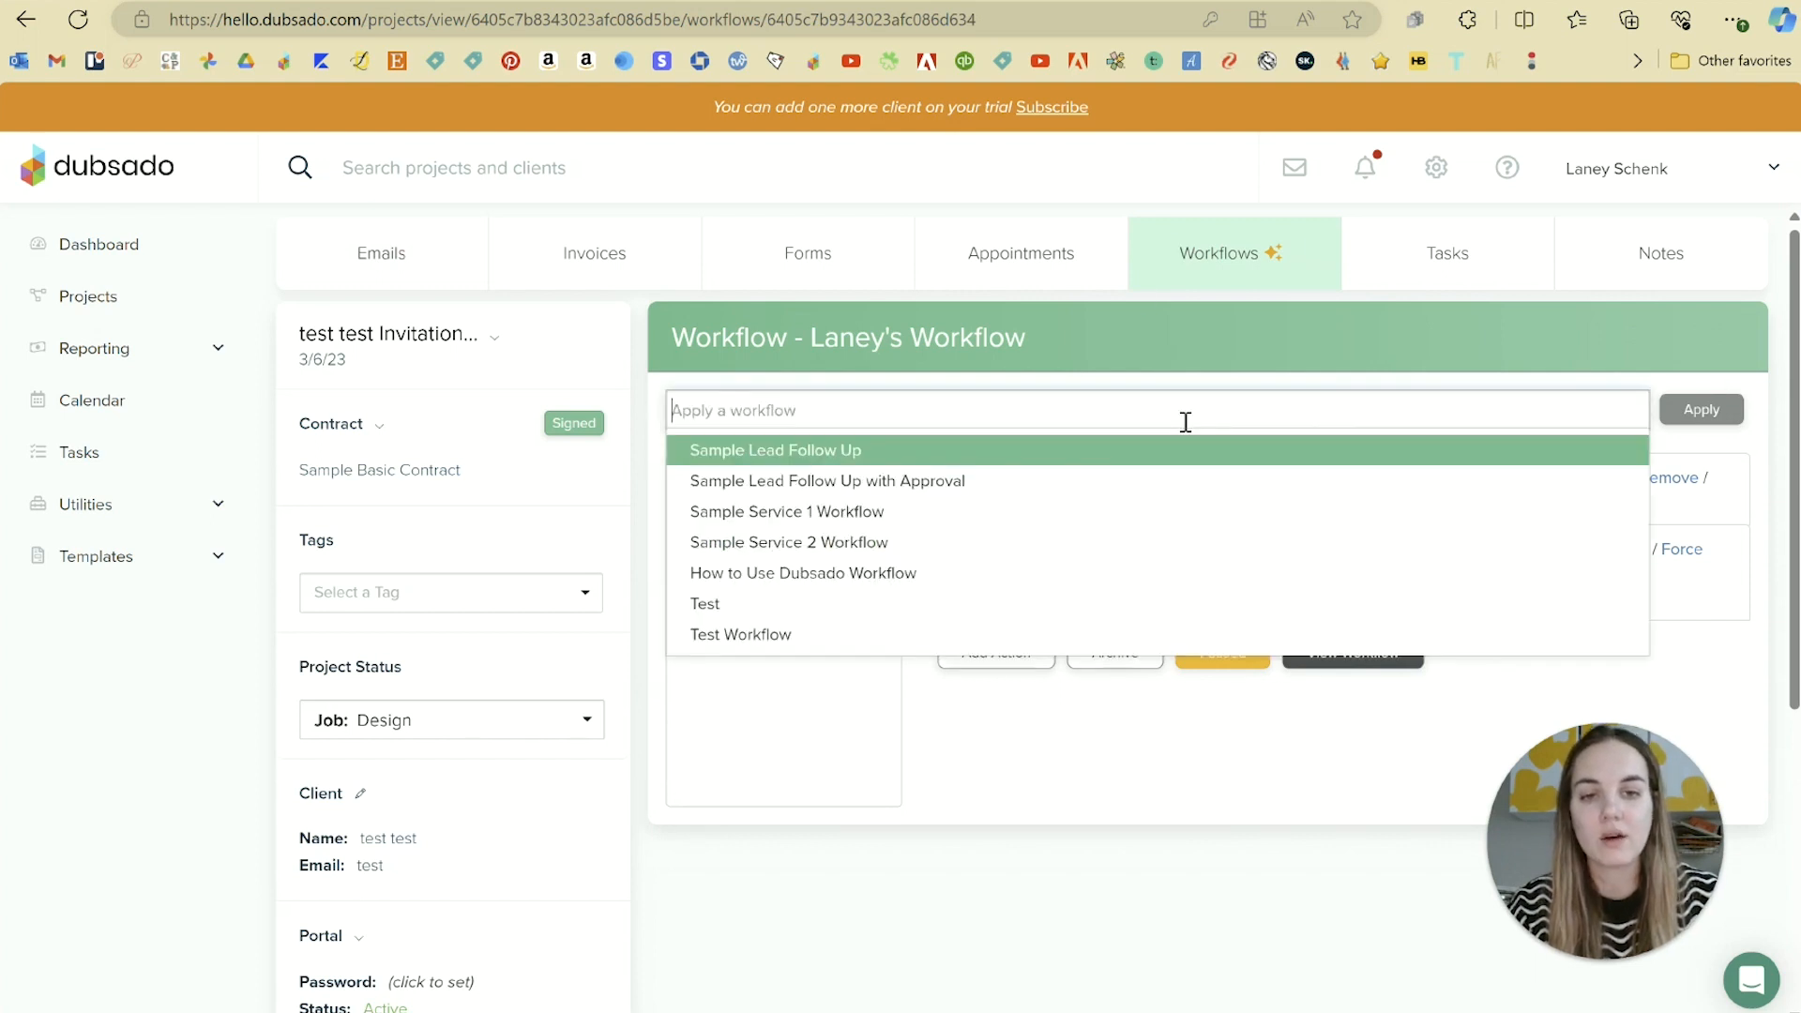
click(775, 451)
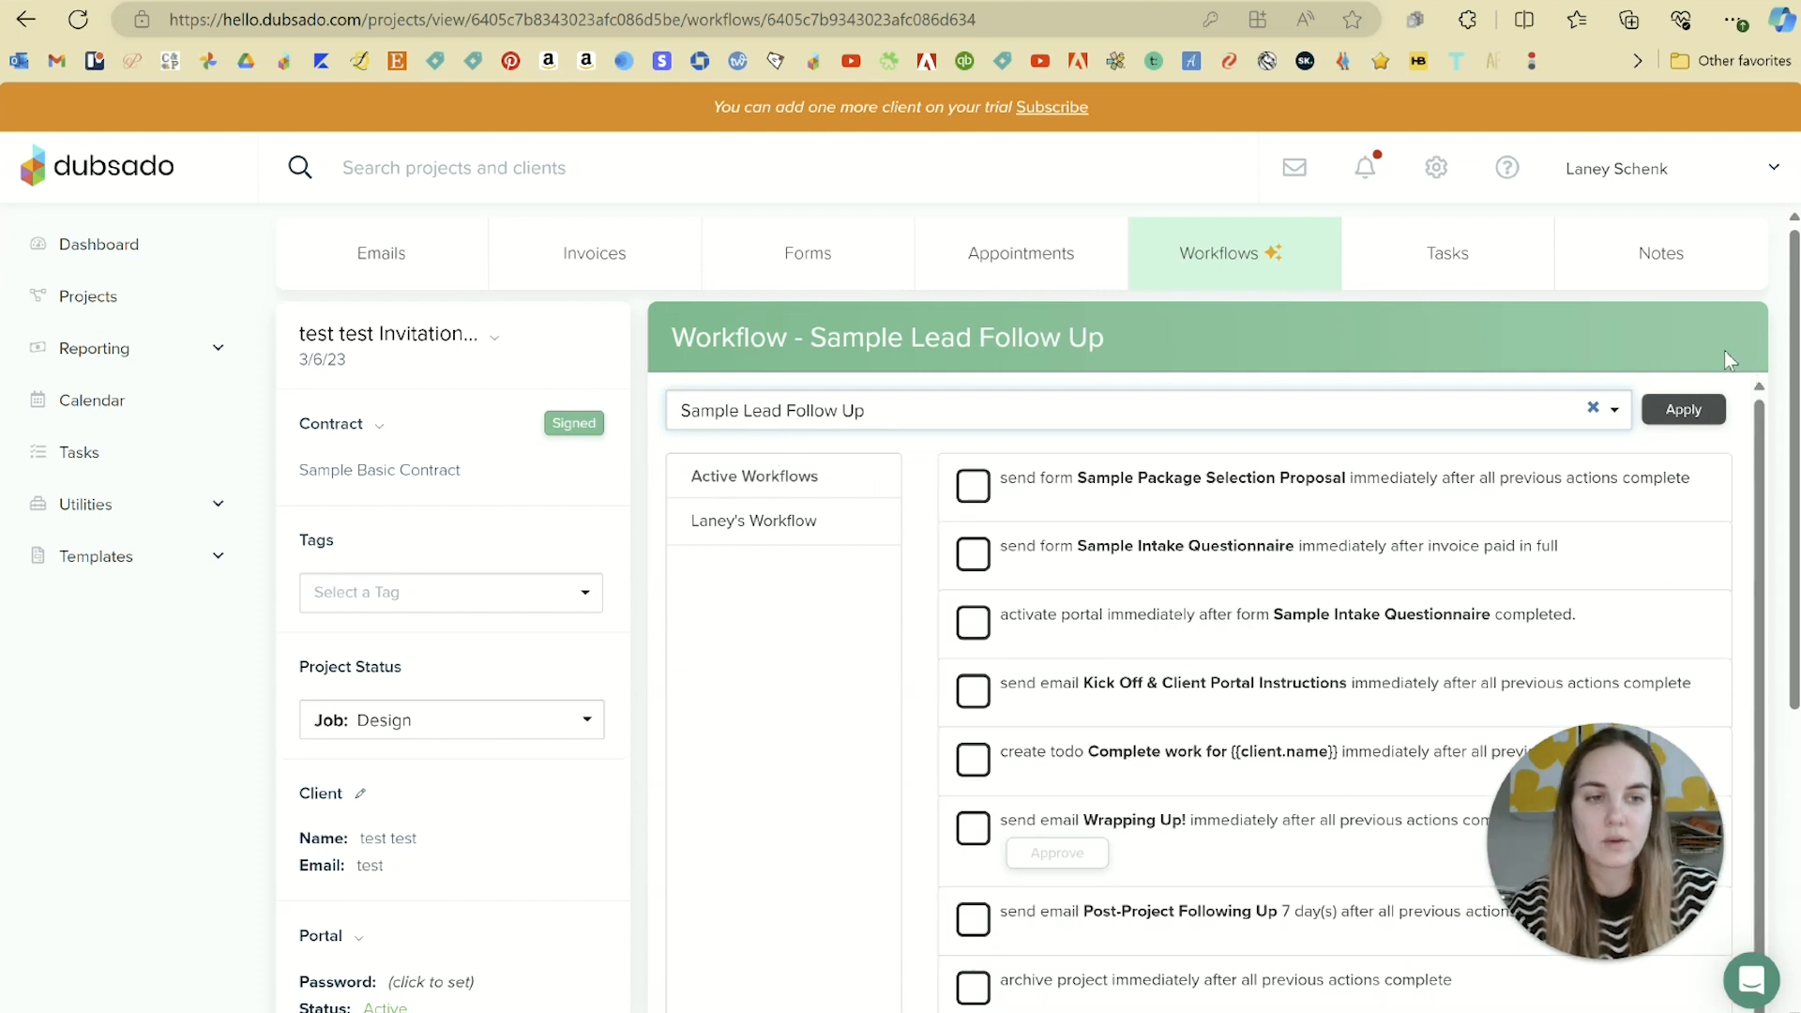
click(1682, 409)
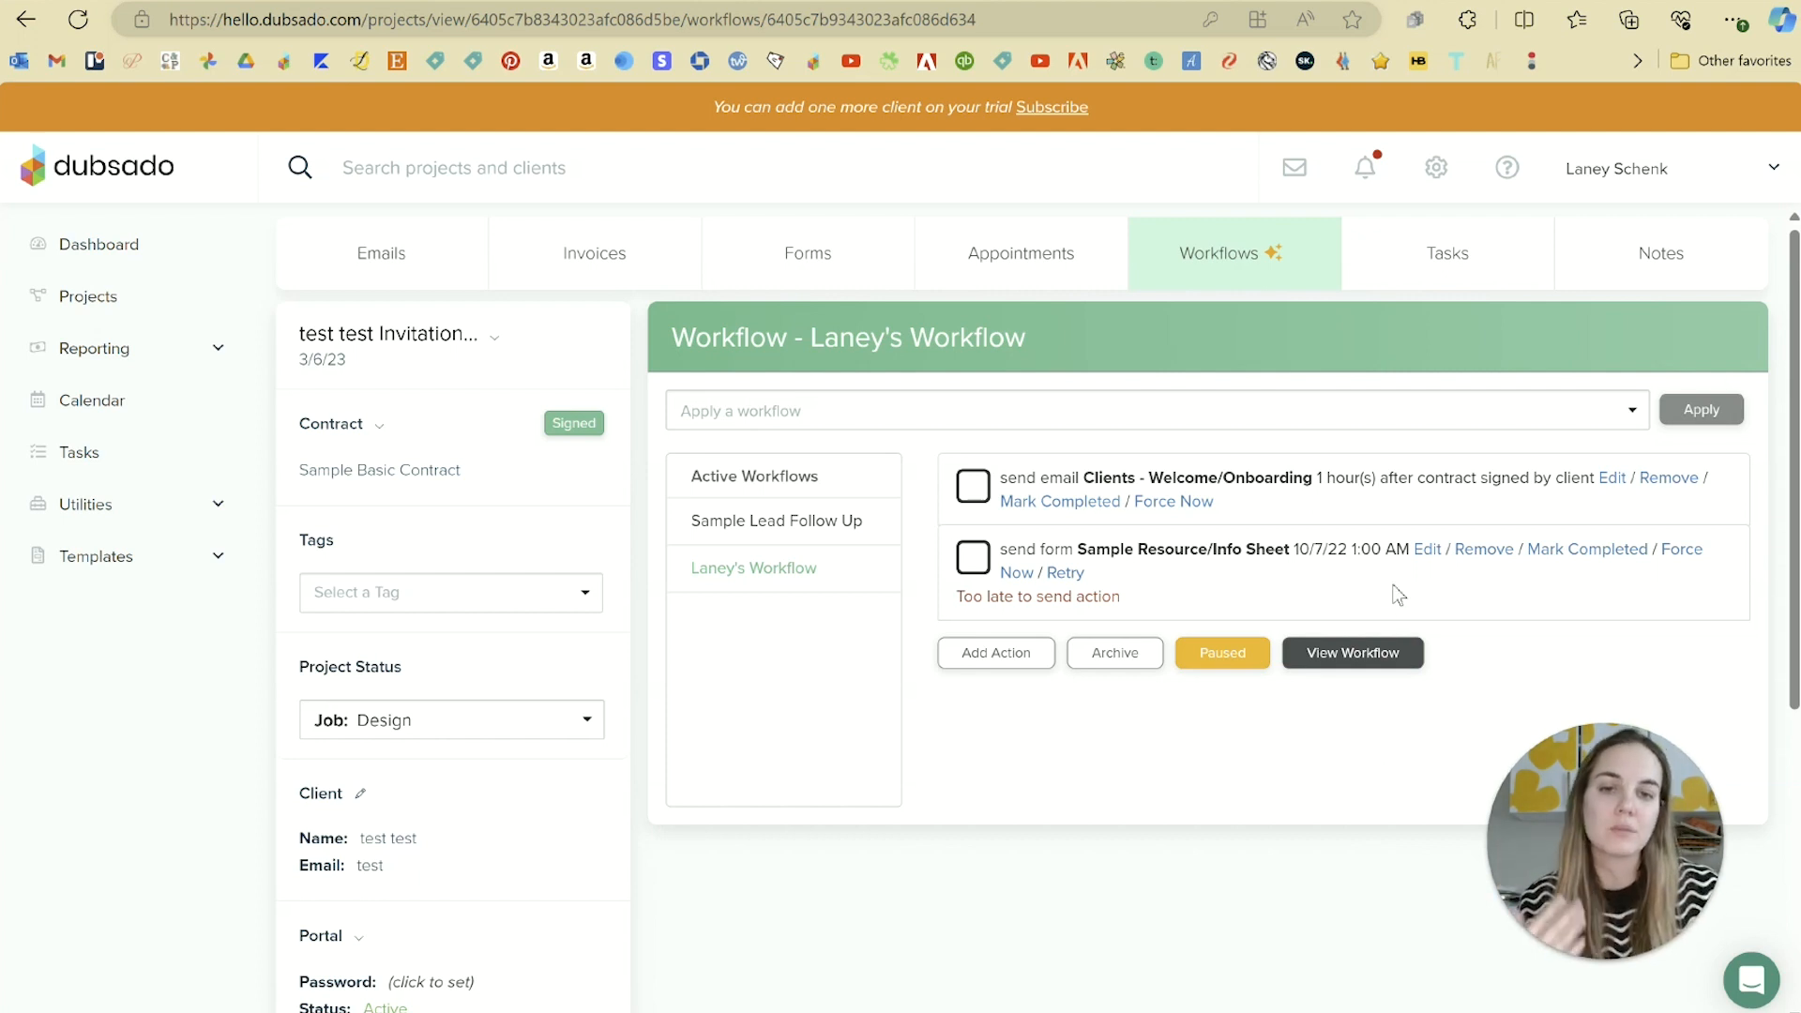
Open the project's applied Sample Lead Follow Up workflow, examine its actions' status and timing, and approve the "Wrapping Up!" email
click(793, 519)
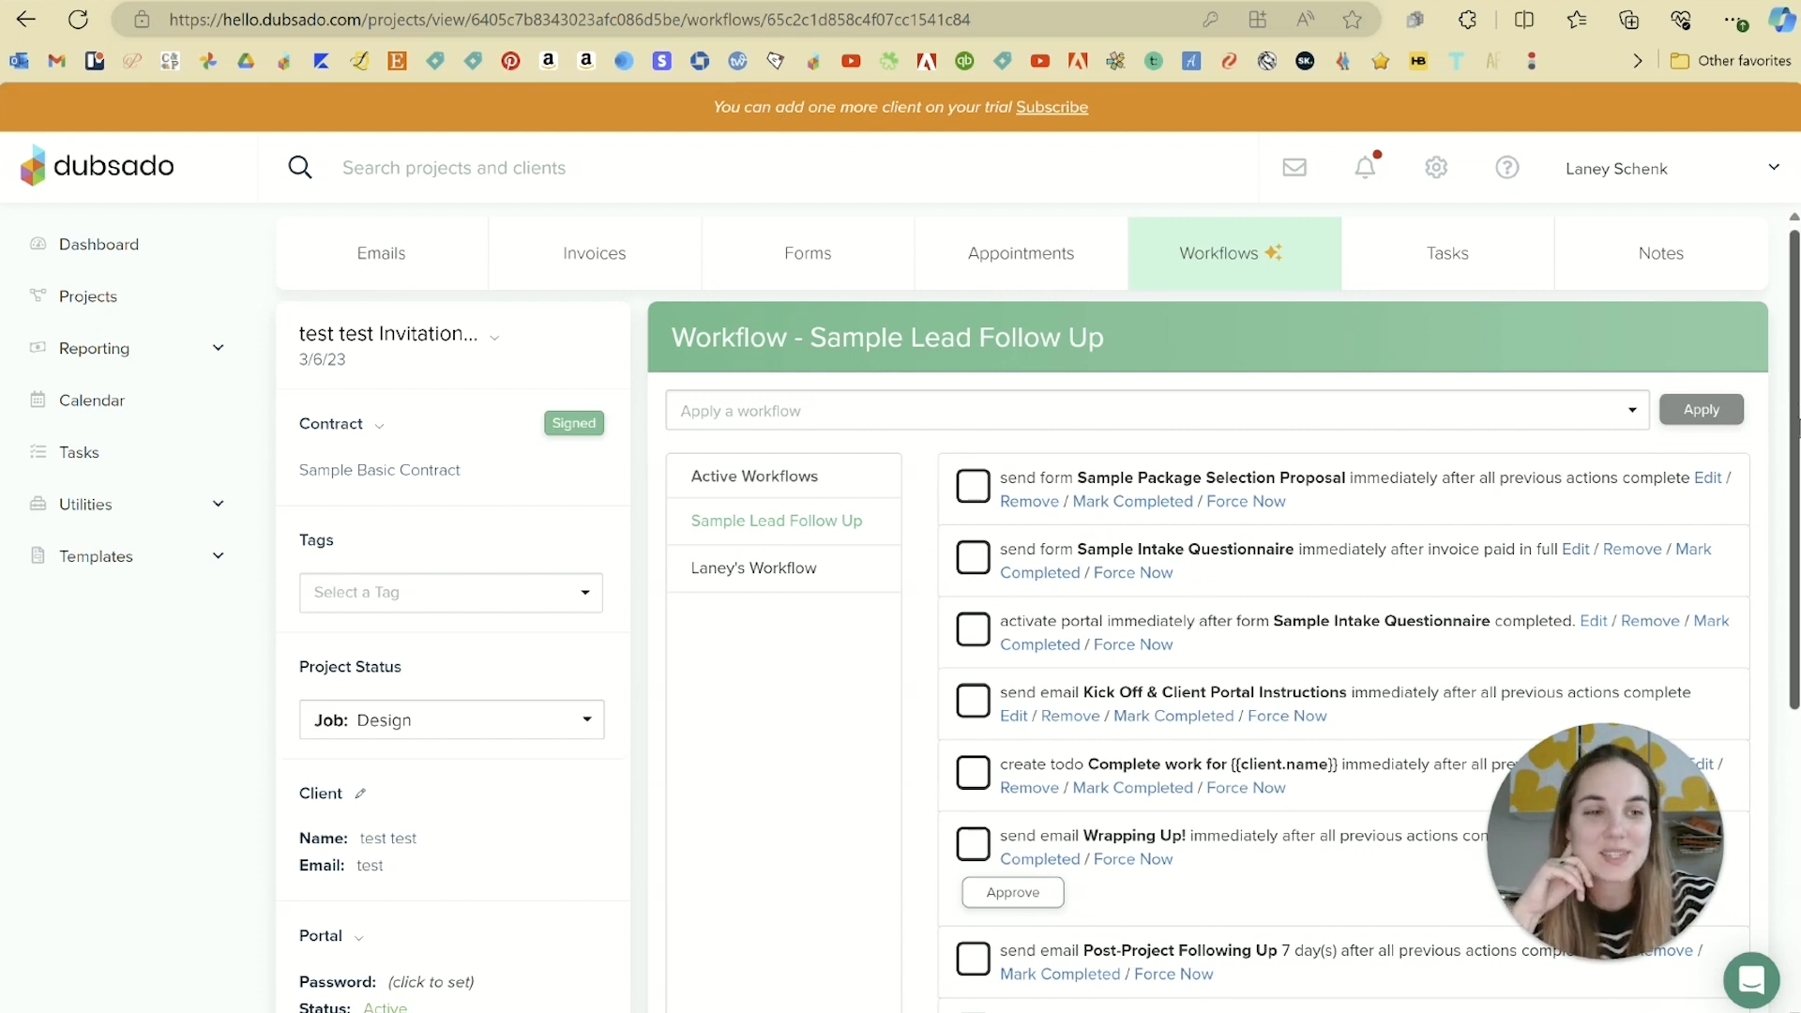
drag(1794, 427, 1764, 567)
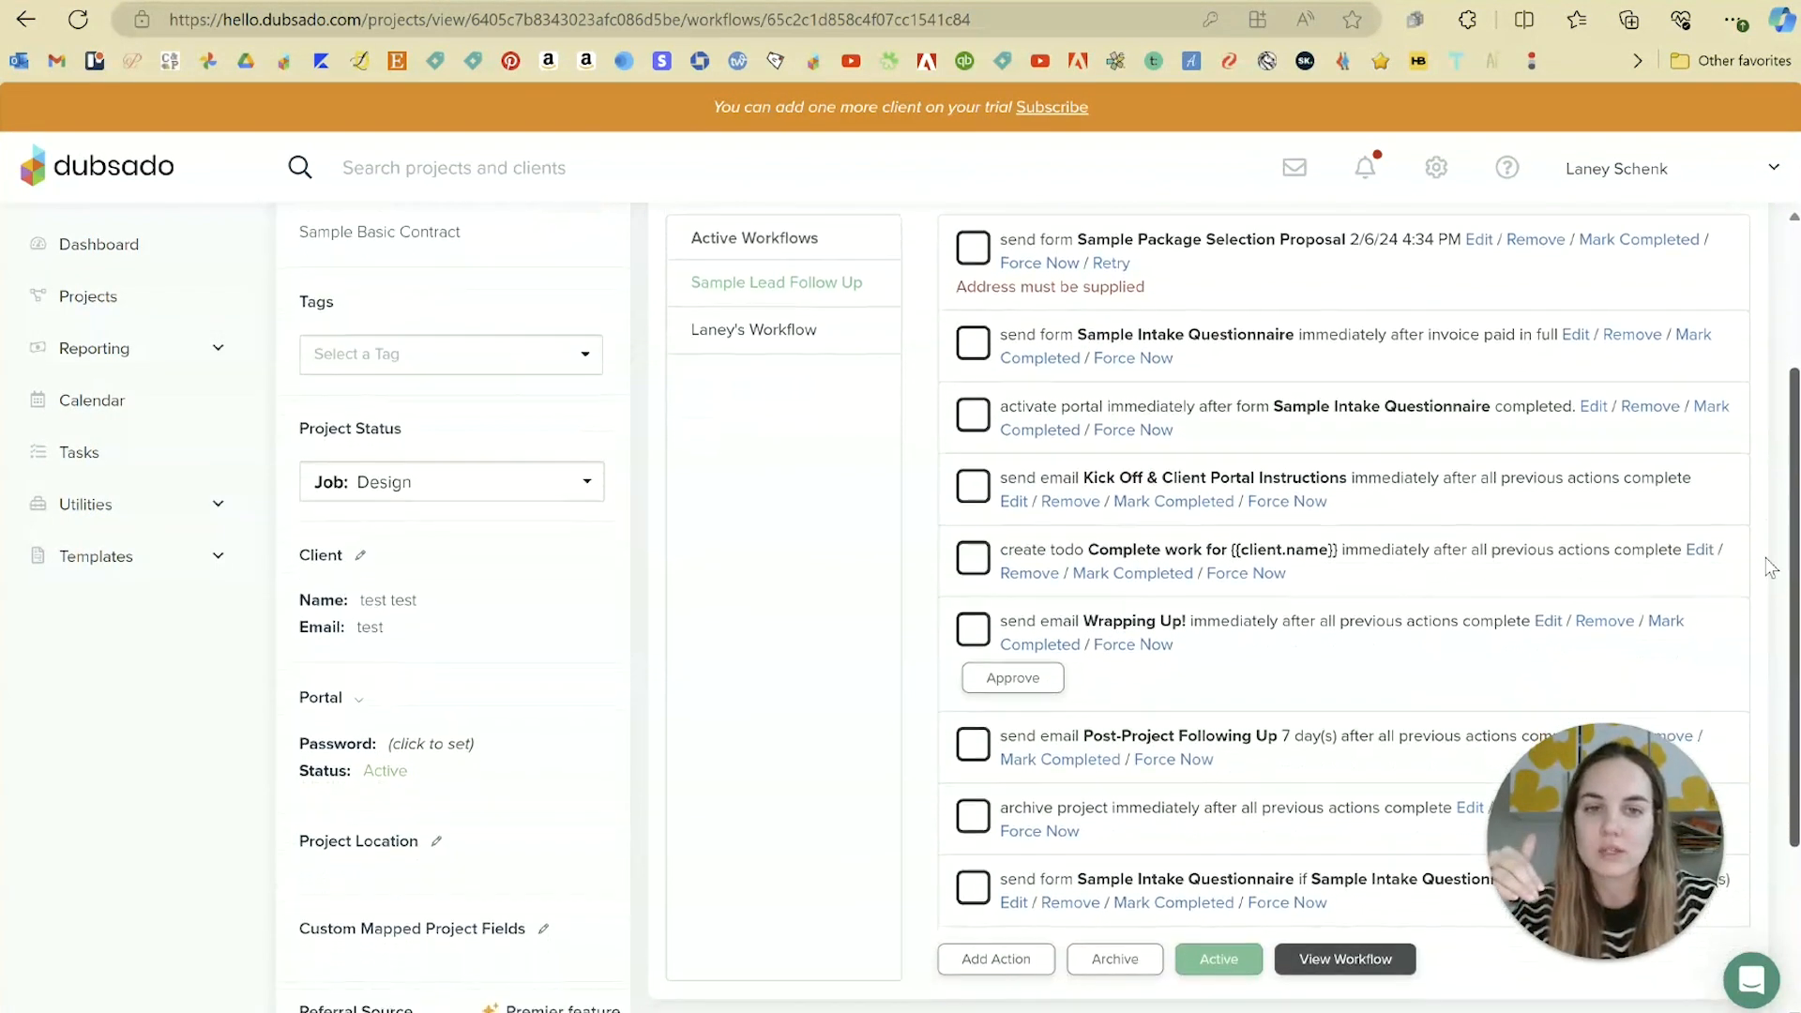
drag(1164, 294, 1107, 251)
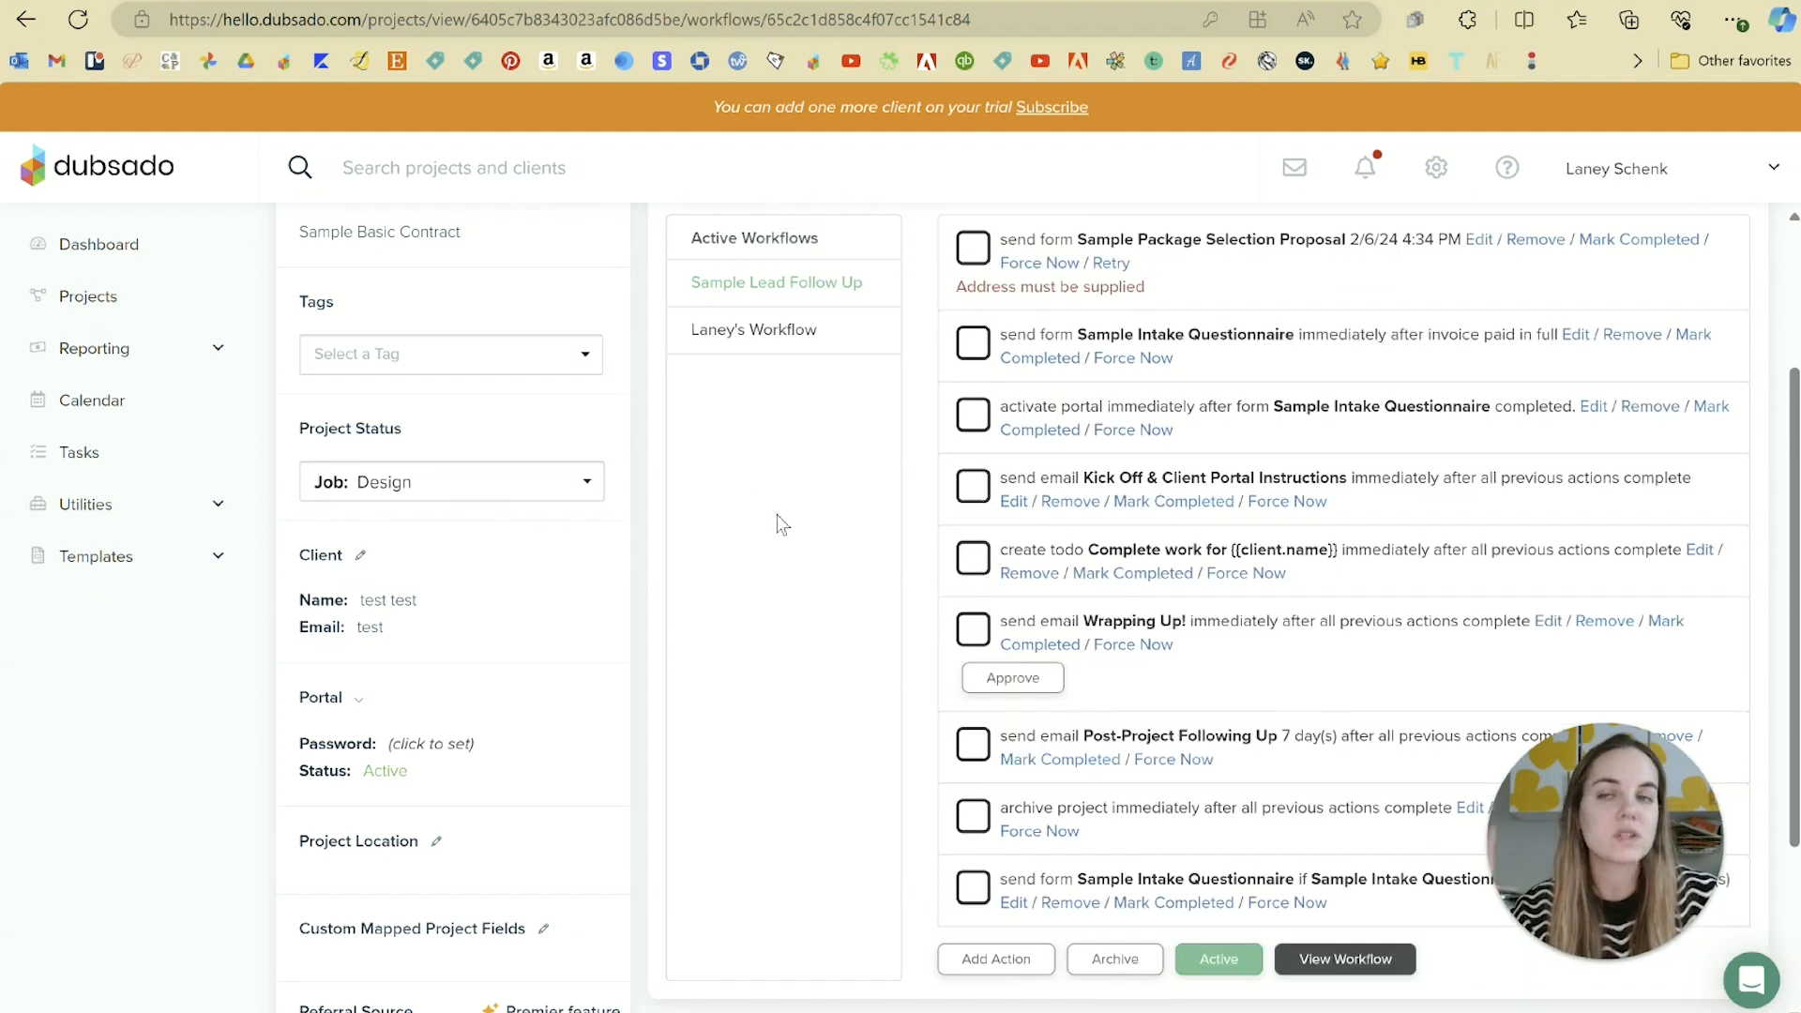
scroll(777, 518, up, 3)
scroll(779, 530, down, 3)
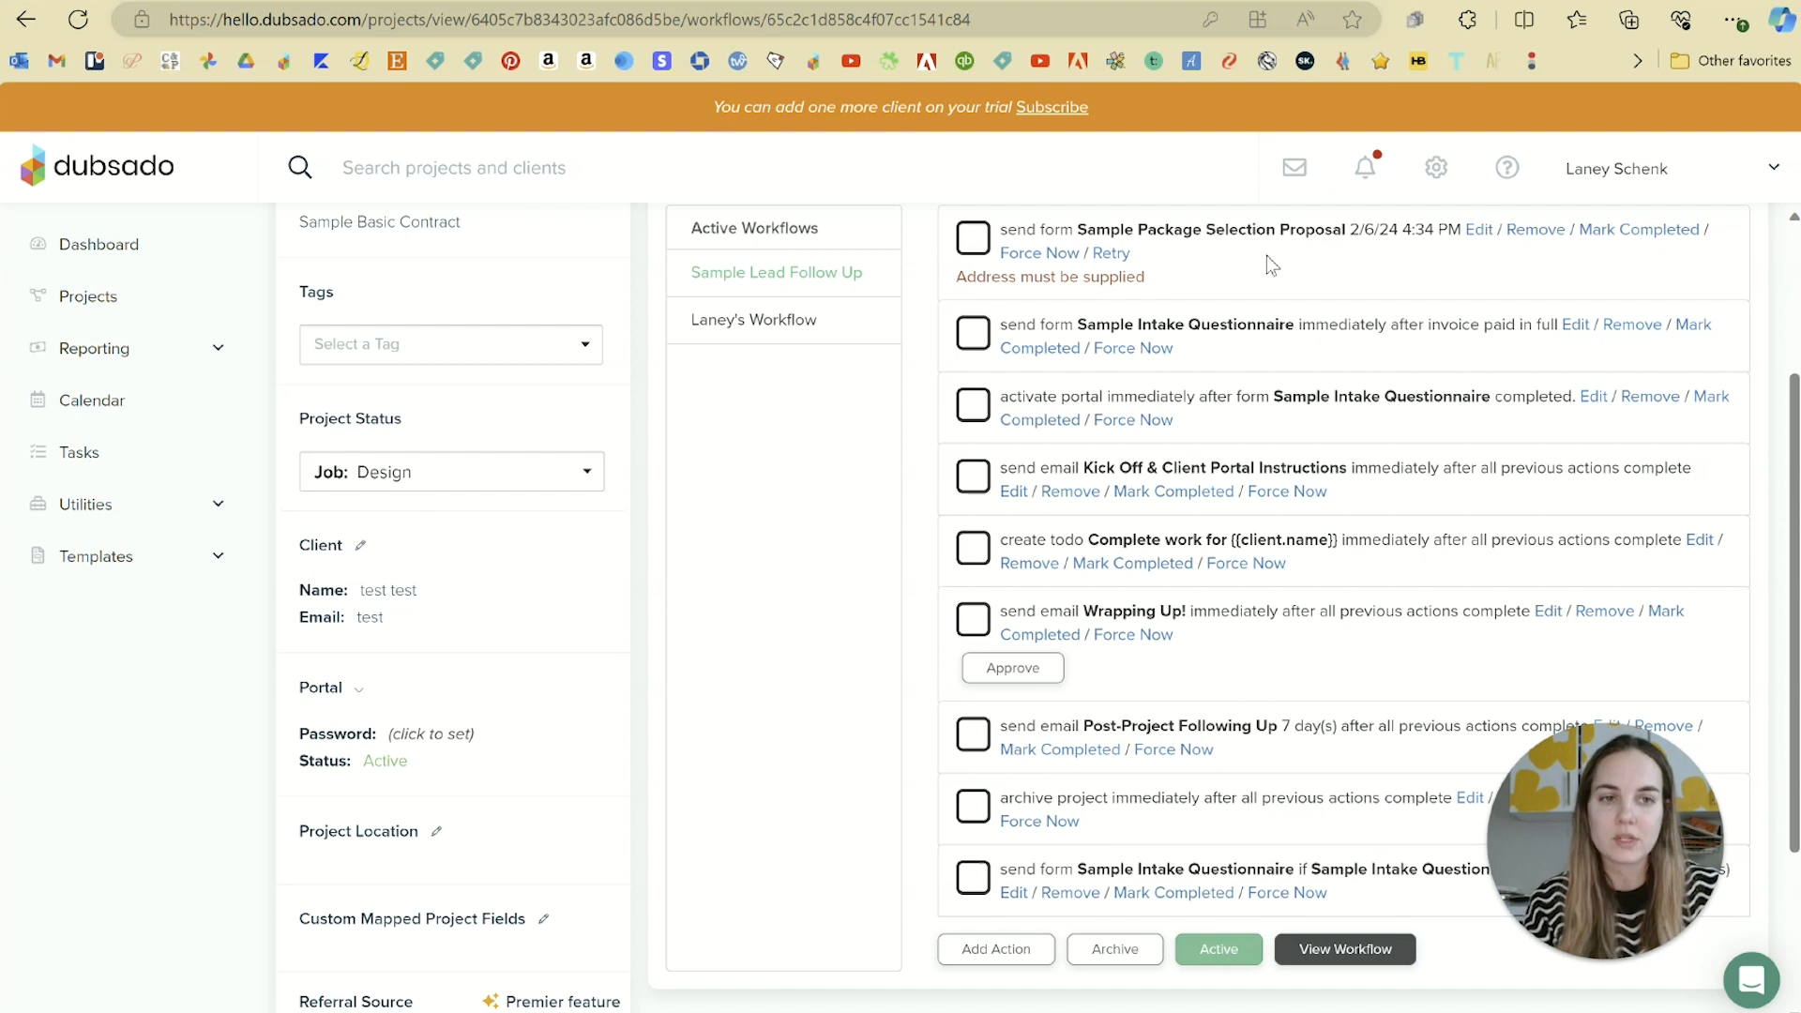
mouse_move(1197, 260)
mouse_down()
mouse_move(1191, 526)
mouse_move(1187, 201)
mouse_move(1184, 255)
mouse_up()
scroll(1212, 399, up, 1)
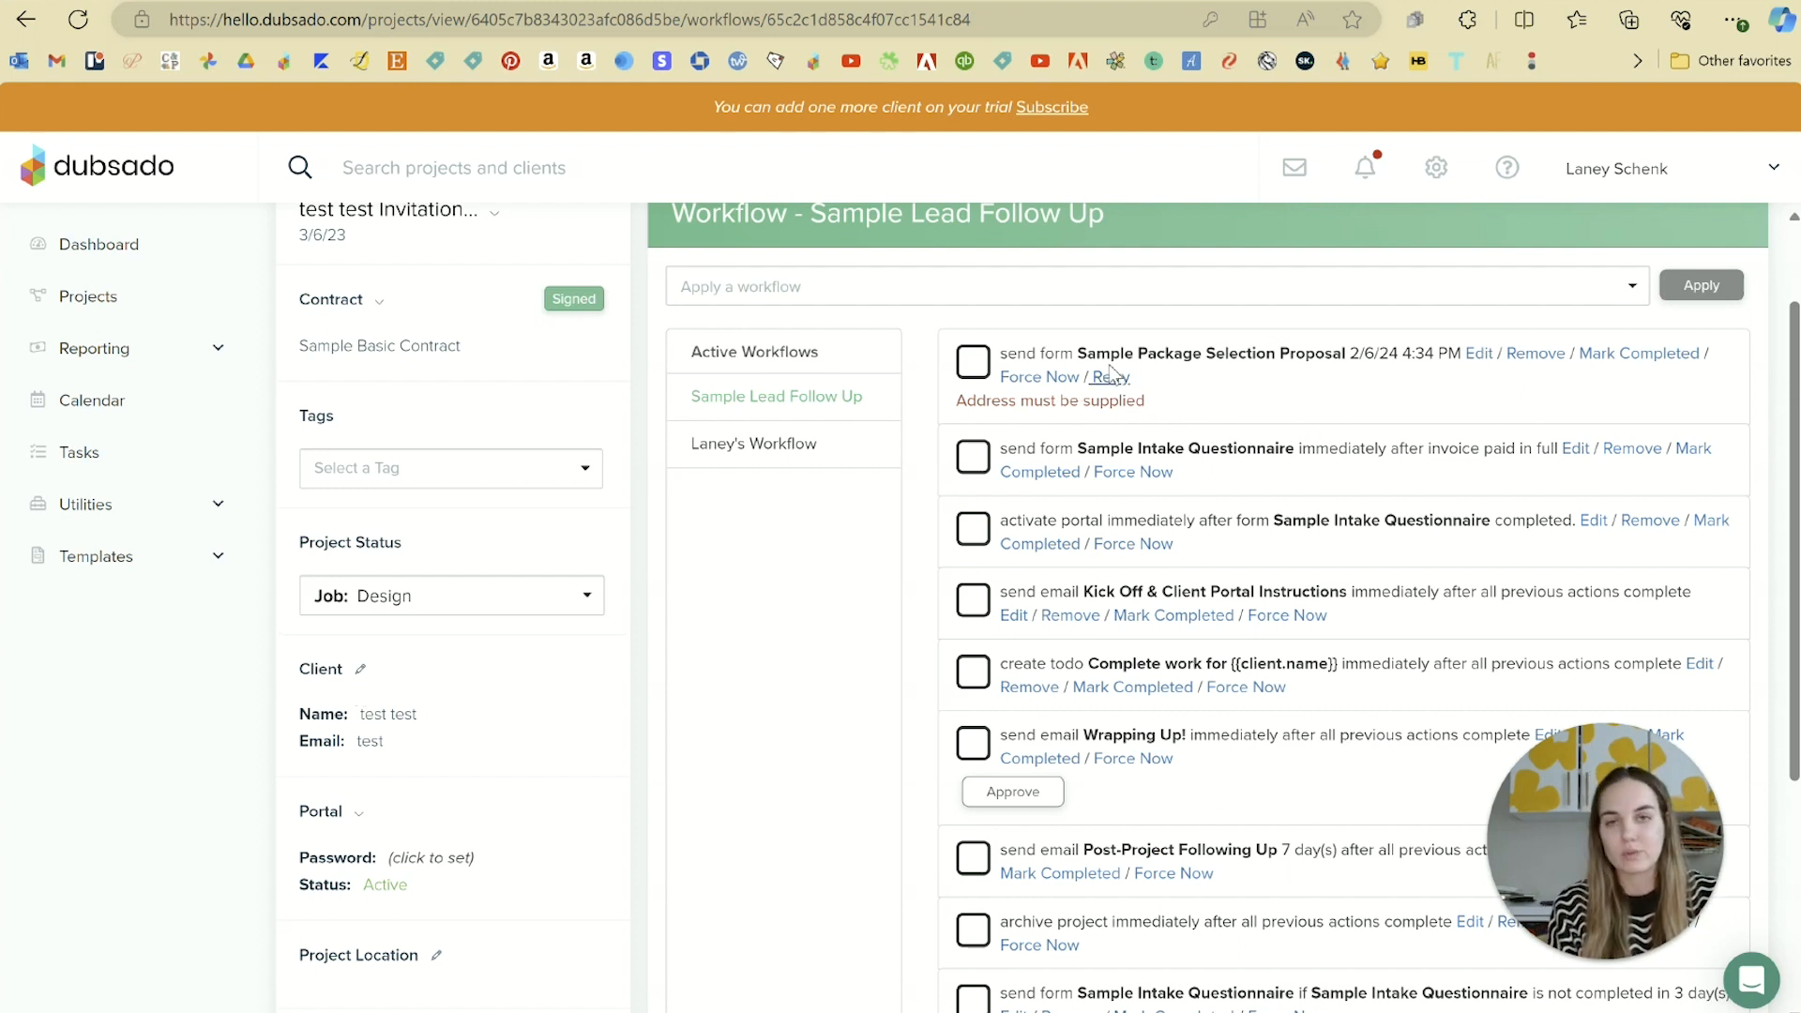
scroll(1278, 459, down, 3)
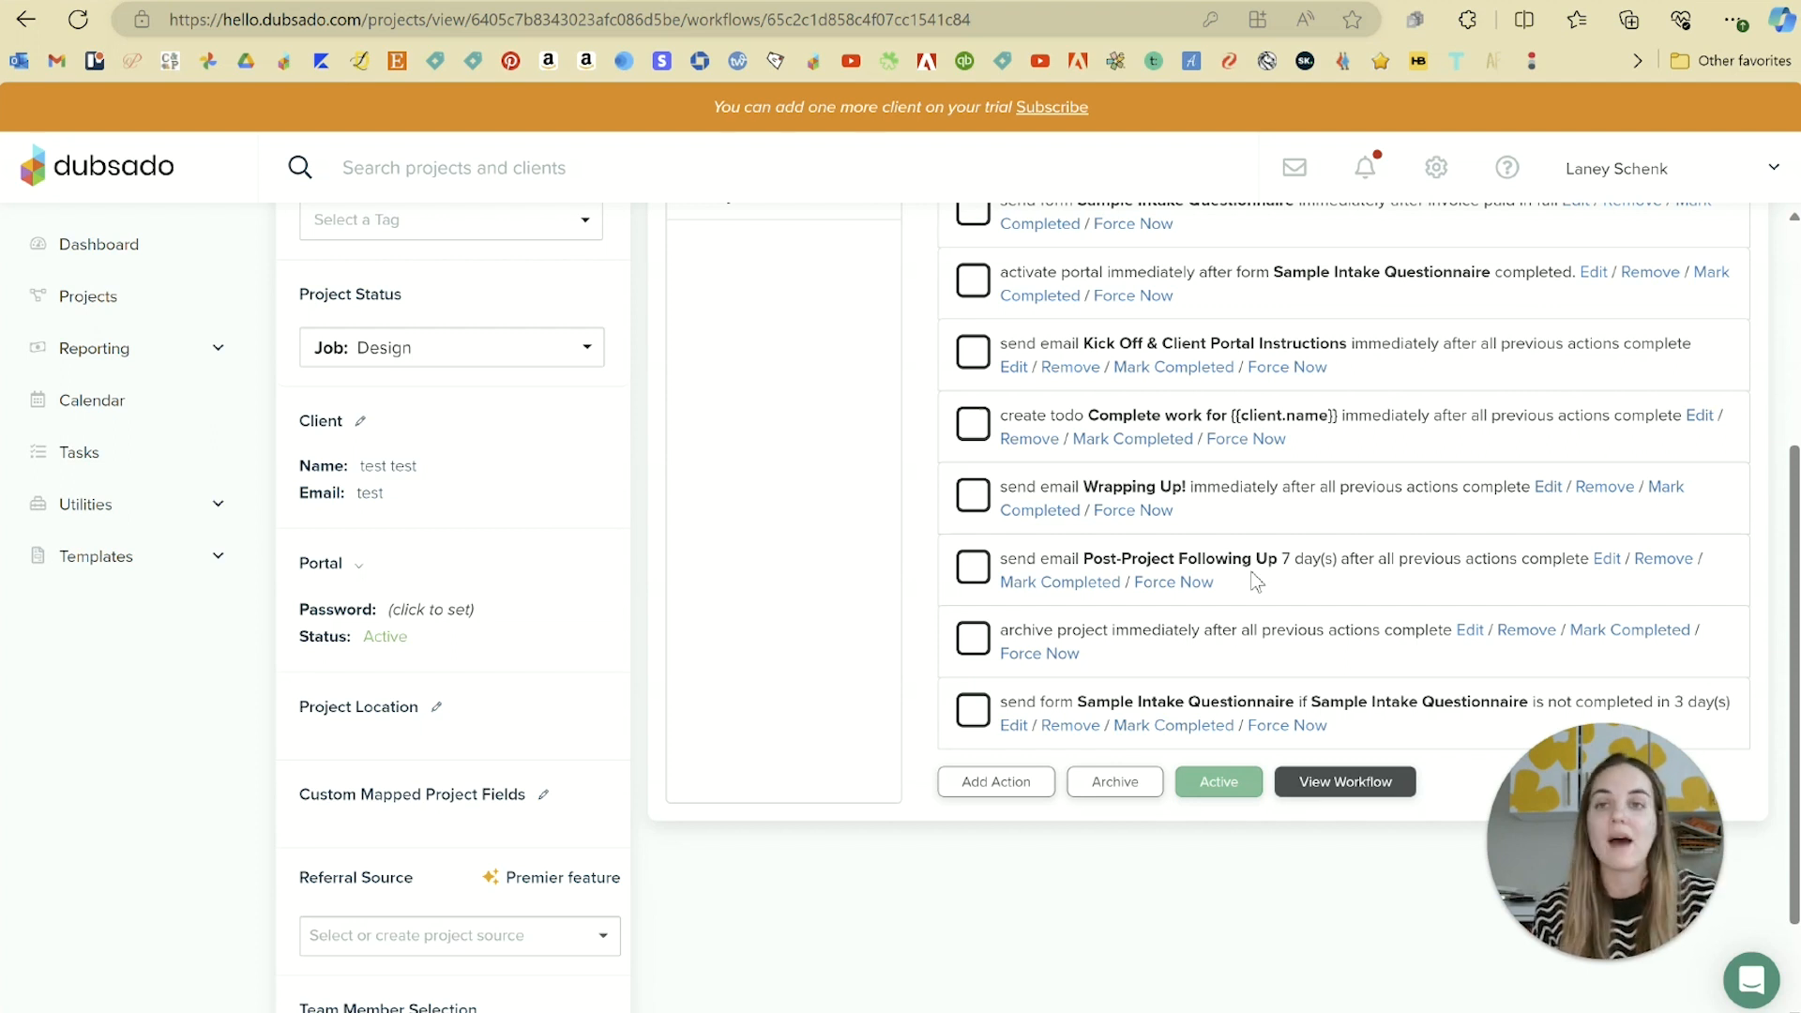
scroll(1257, 583, up, 3)
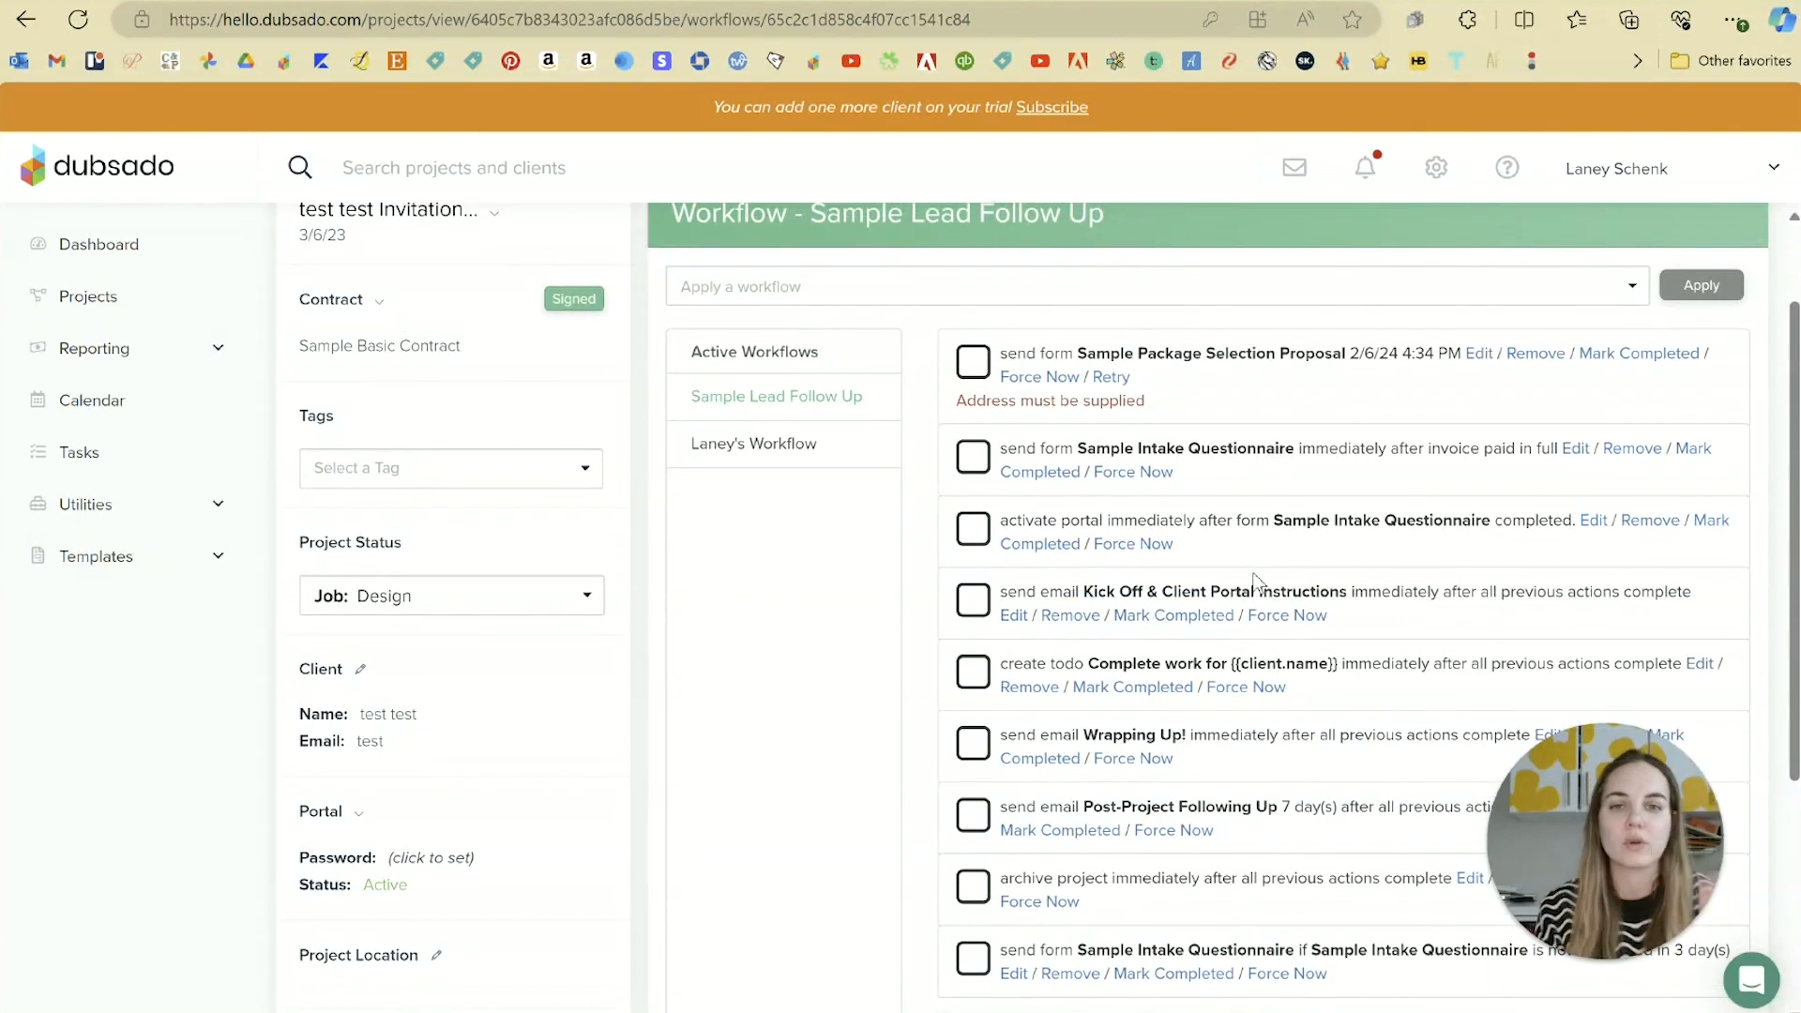
Open the overview of the project's Sample Lead Follow Up workflow and examine its actions' status and timing against the legend
scroll(1258, 445, down, 3)
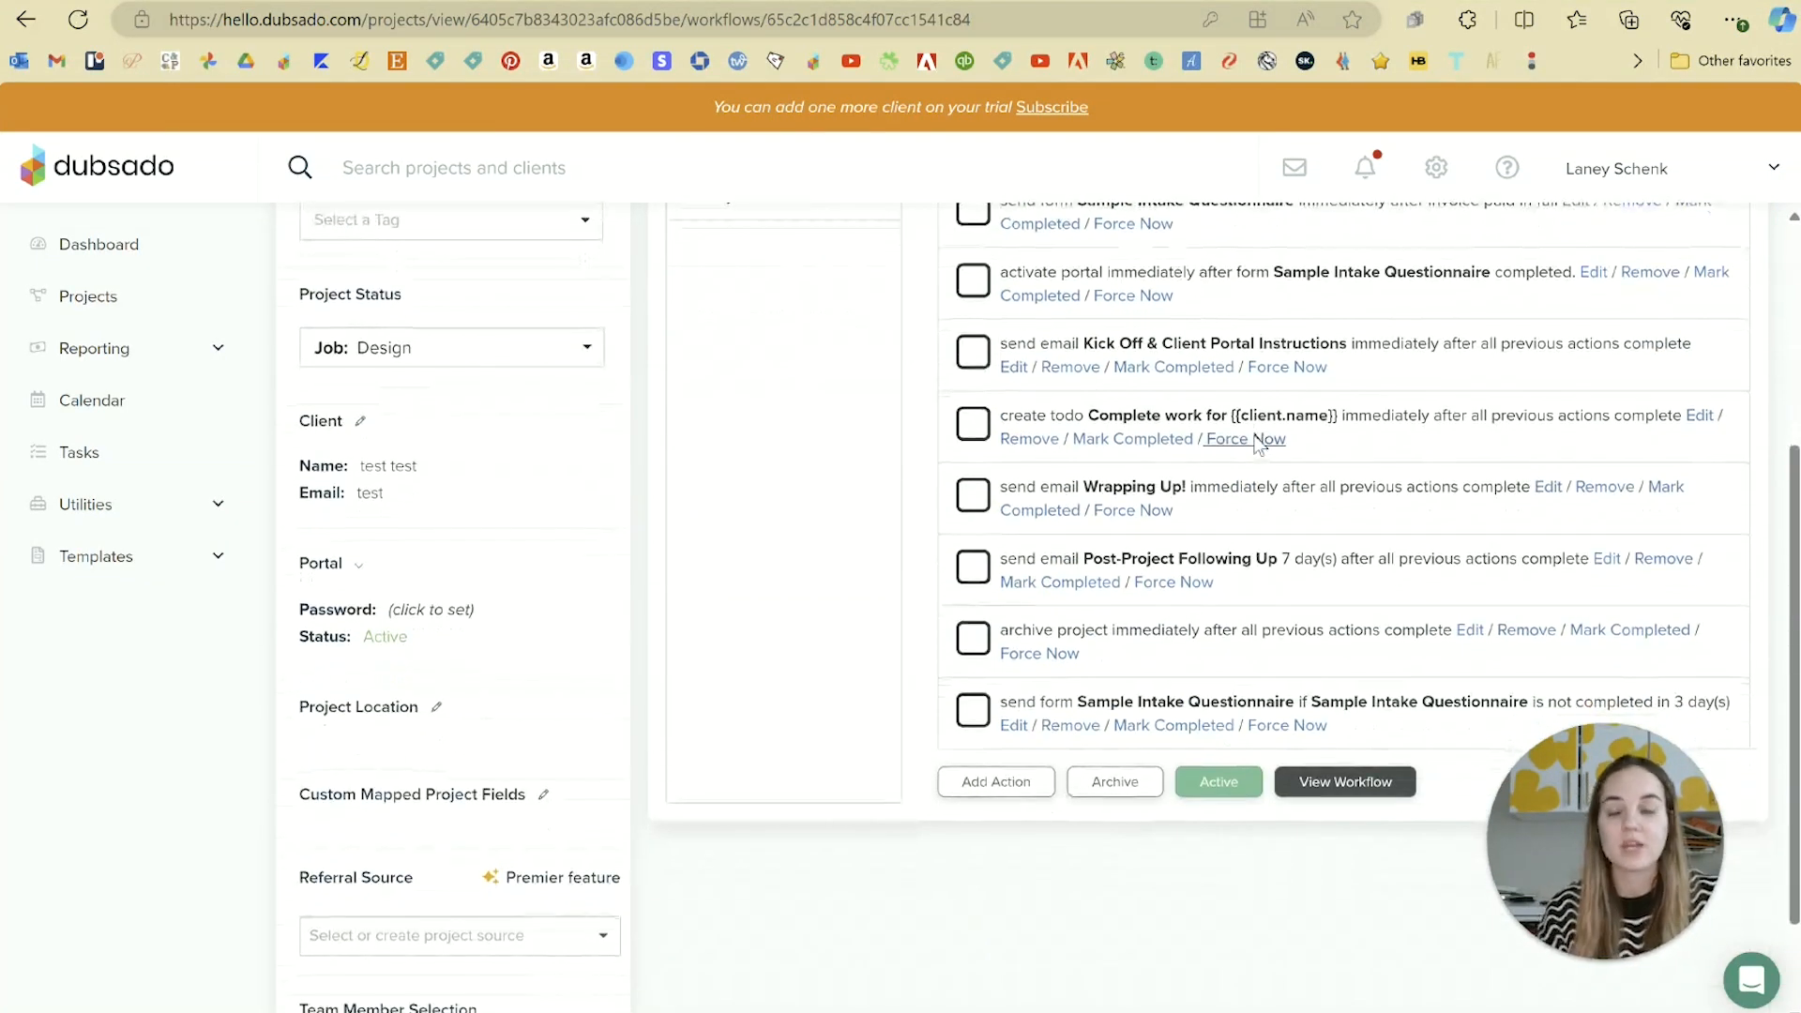
scroll(1257, 446, up, 3)
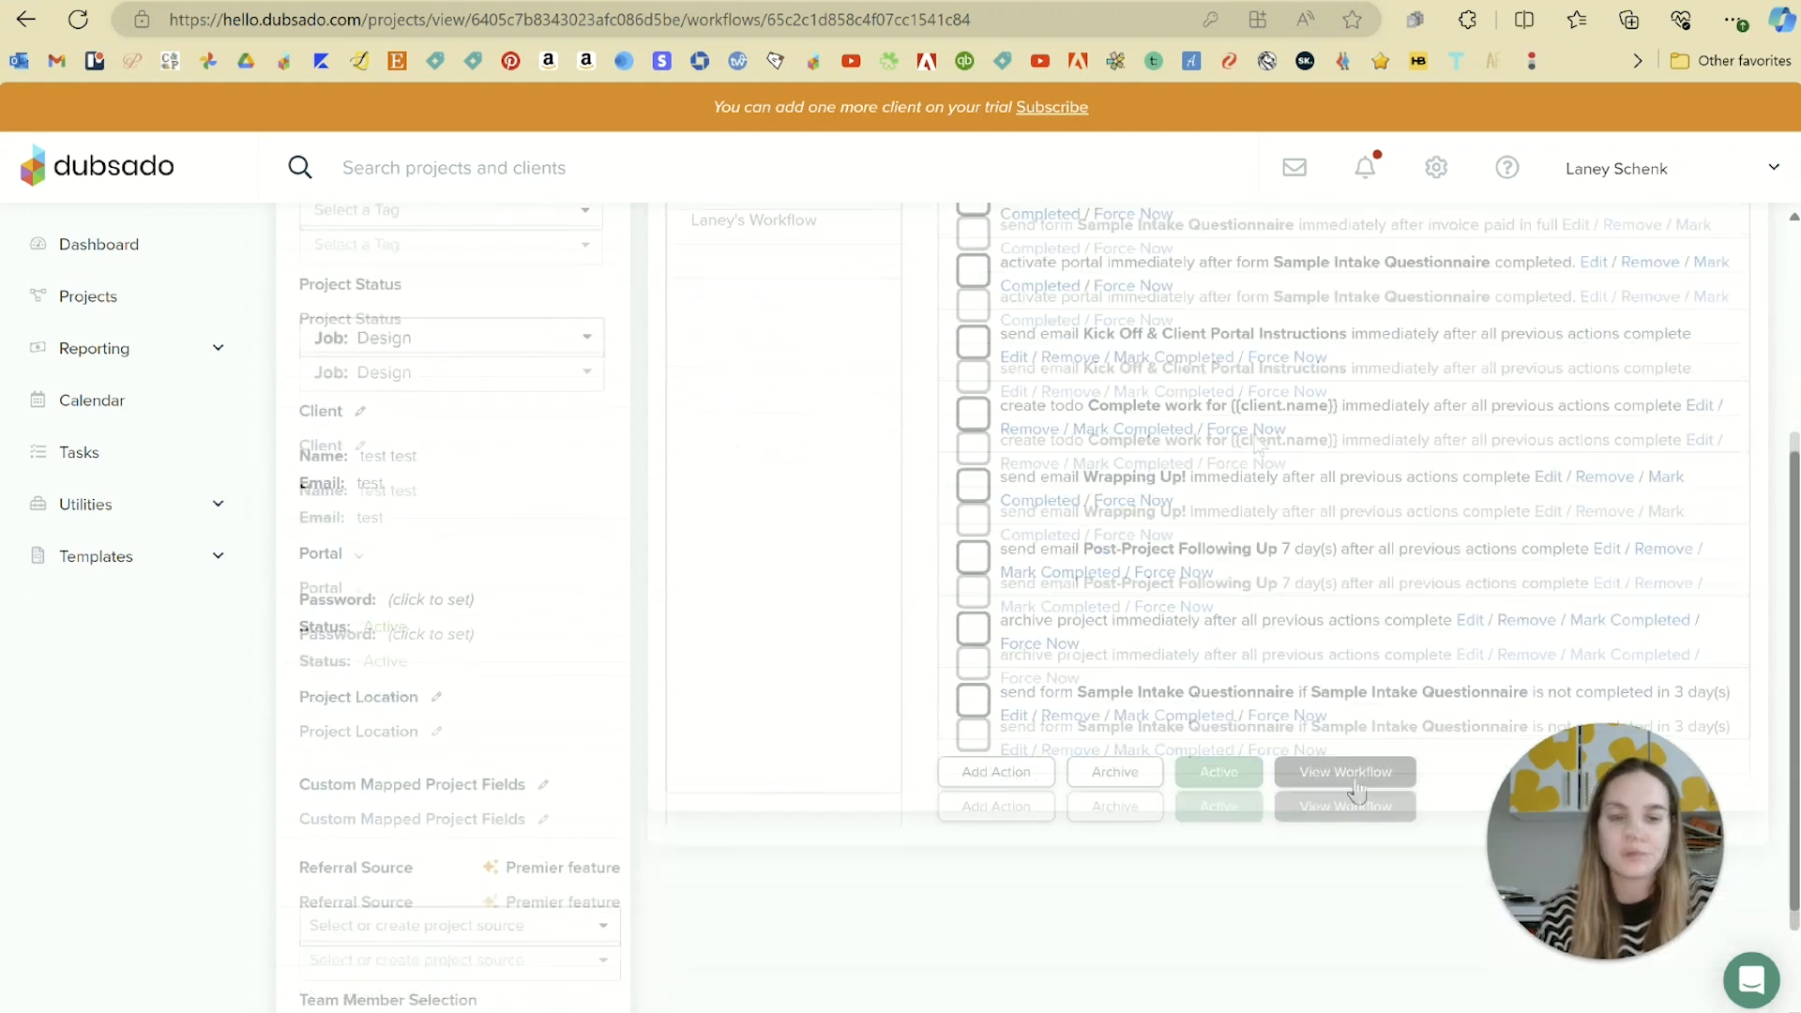
click(1357, 787)
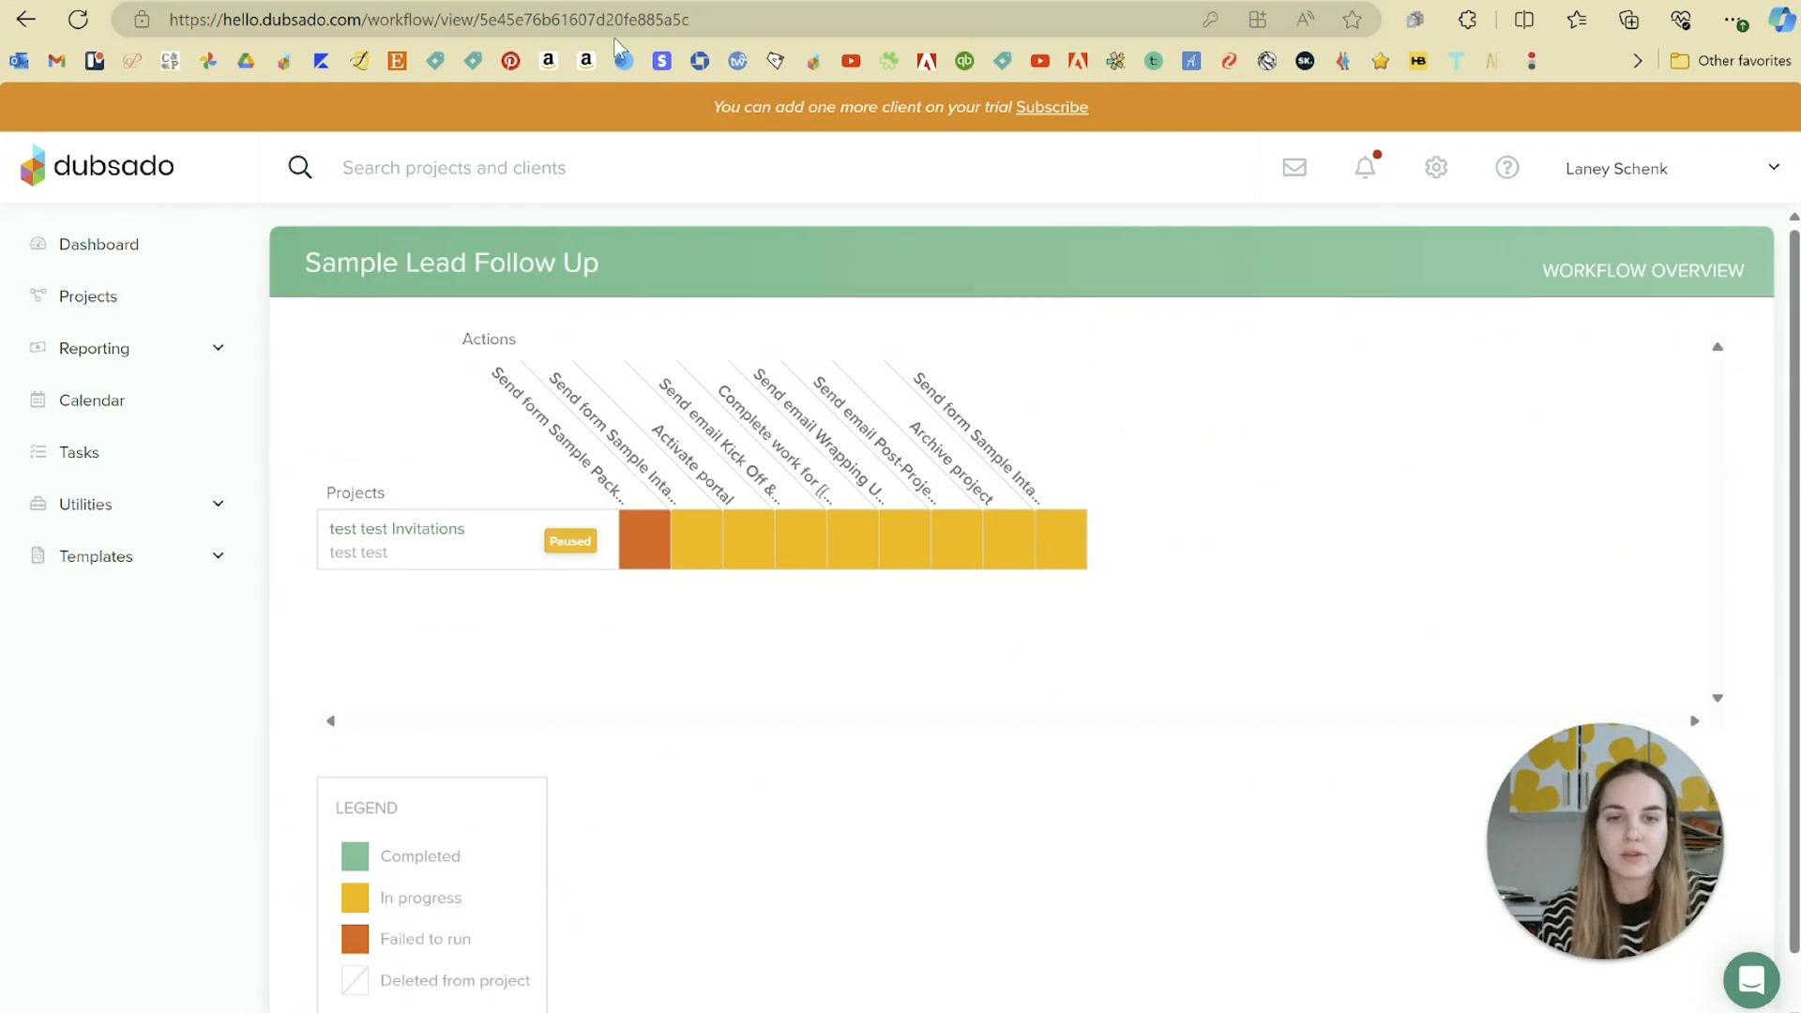
scroll(498, 760, down, 1)
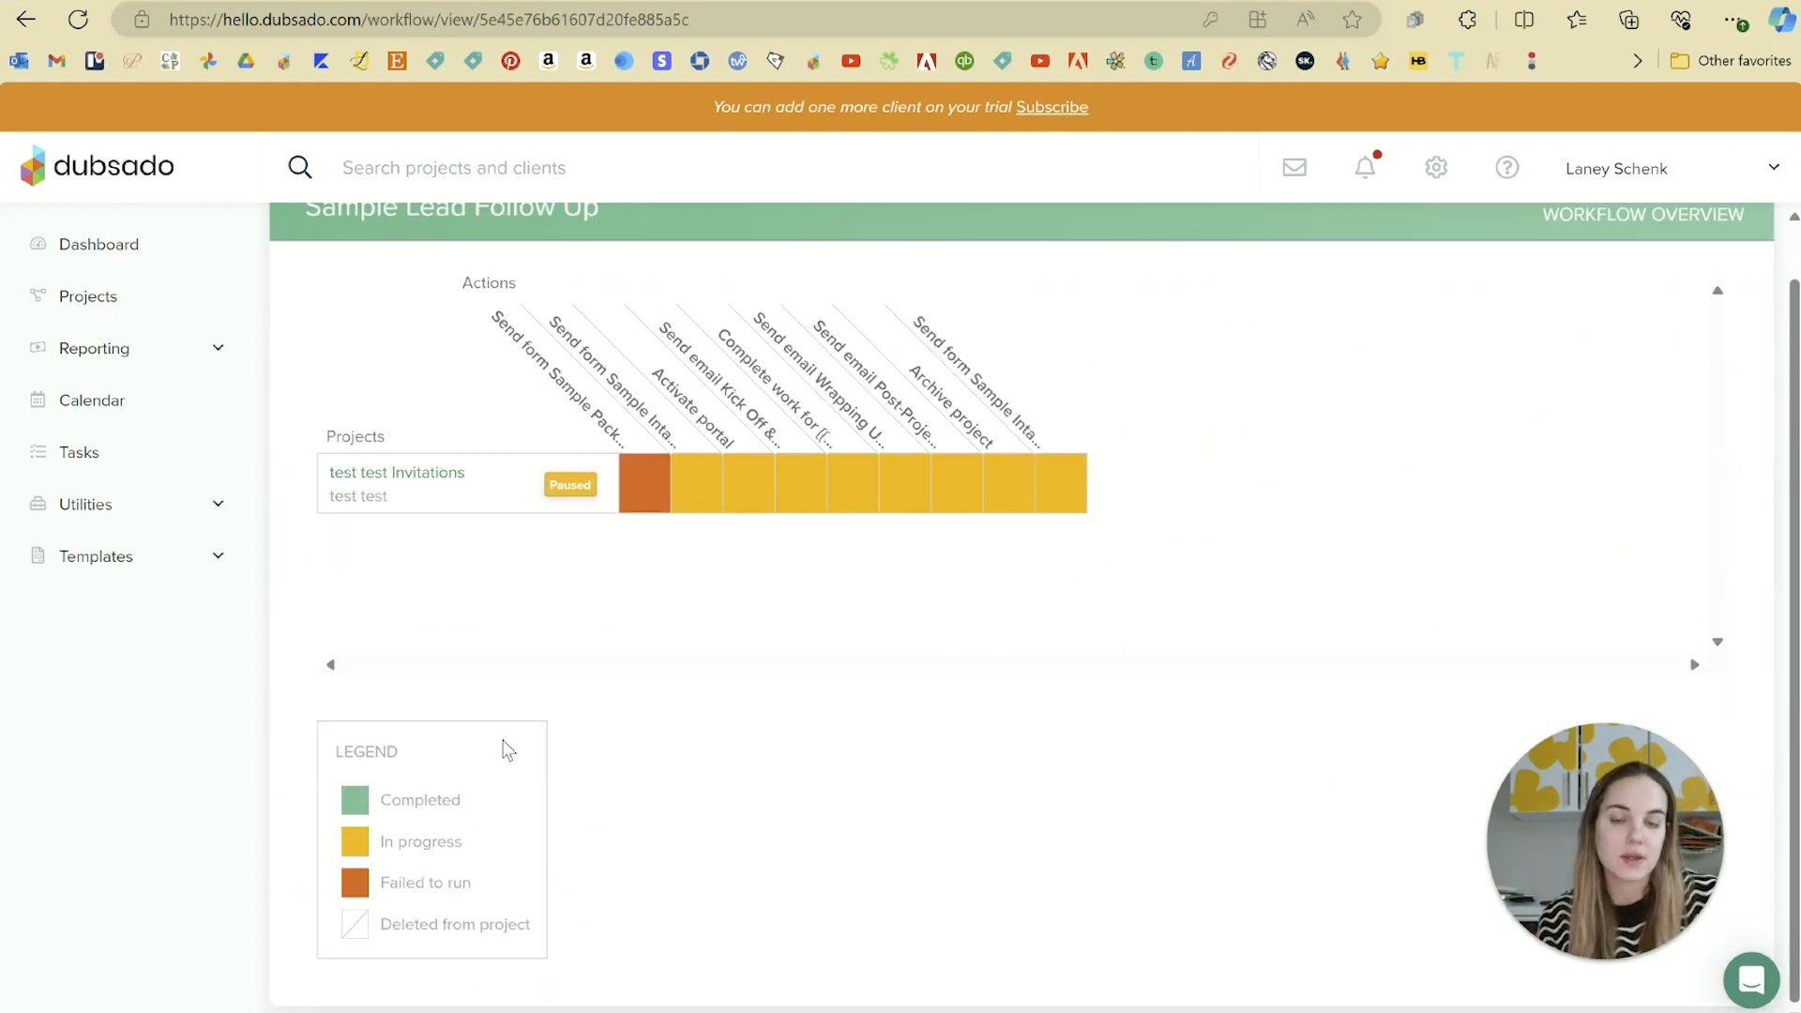
mouse_move(635, 488)
mouse_move(711, 495)
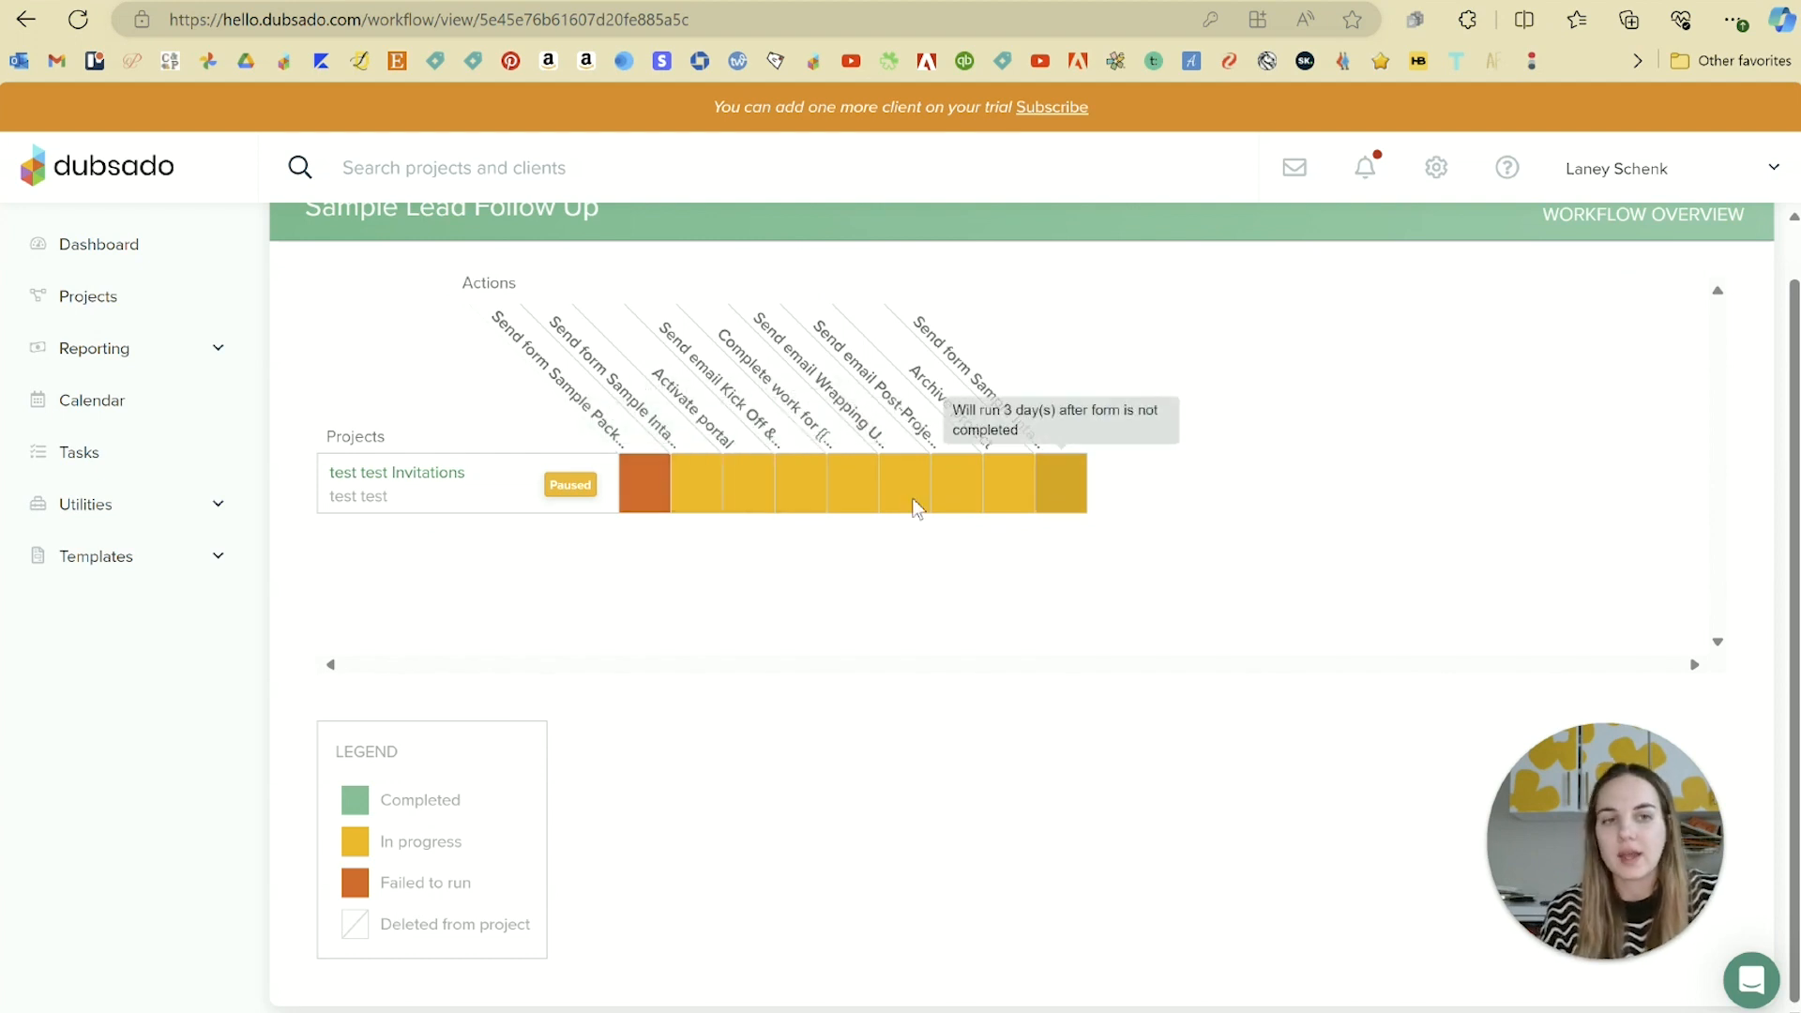
Open the workflow templates, select Sample Lead Follow Up and review its list of actions
click(111, 559)
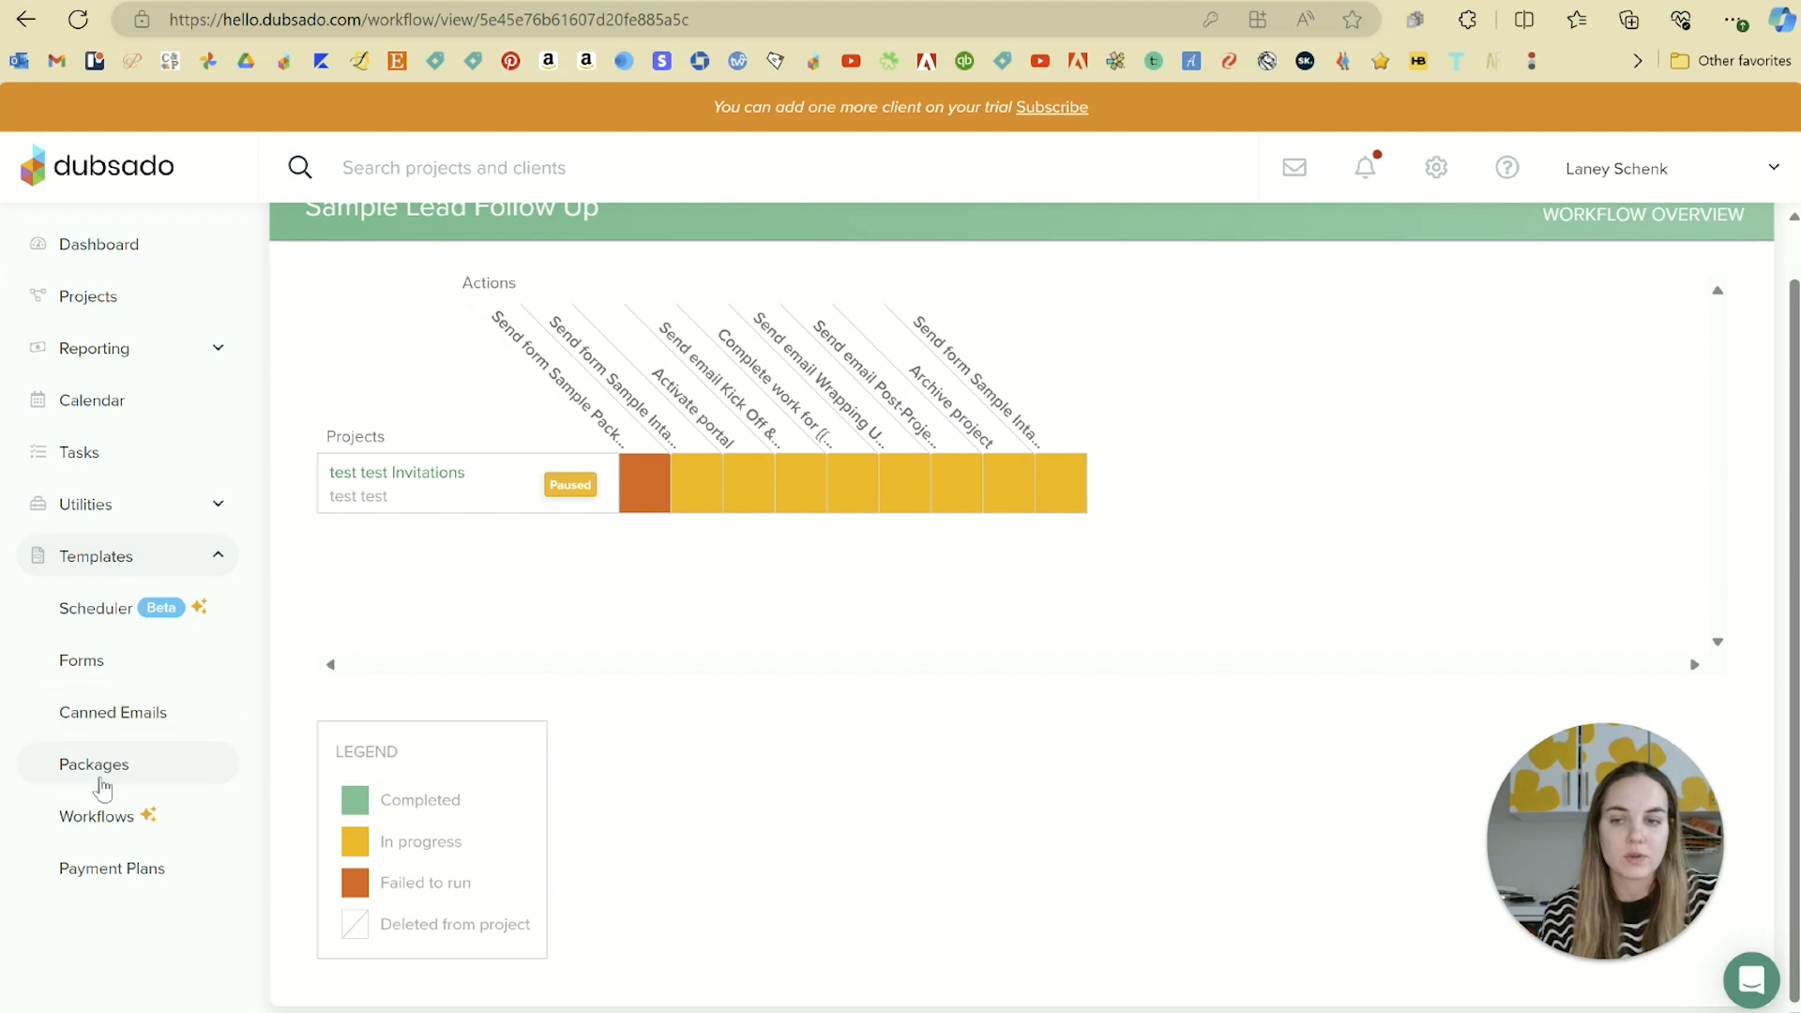
click(89, 818)
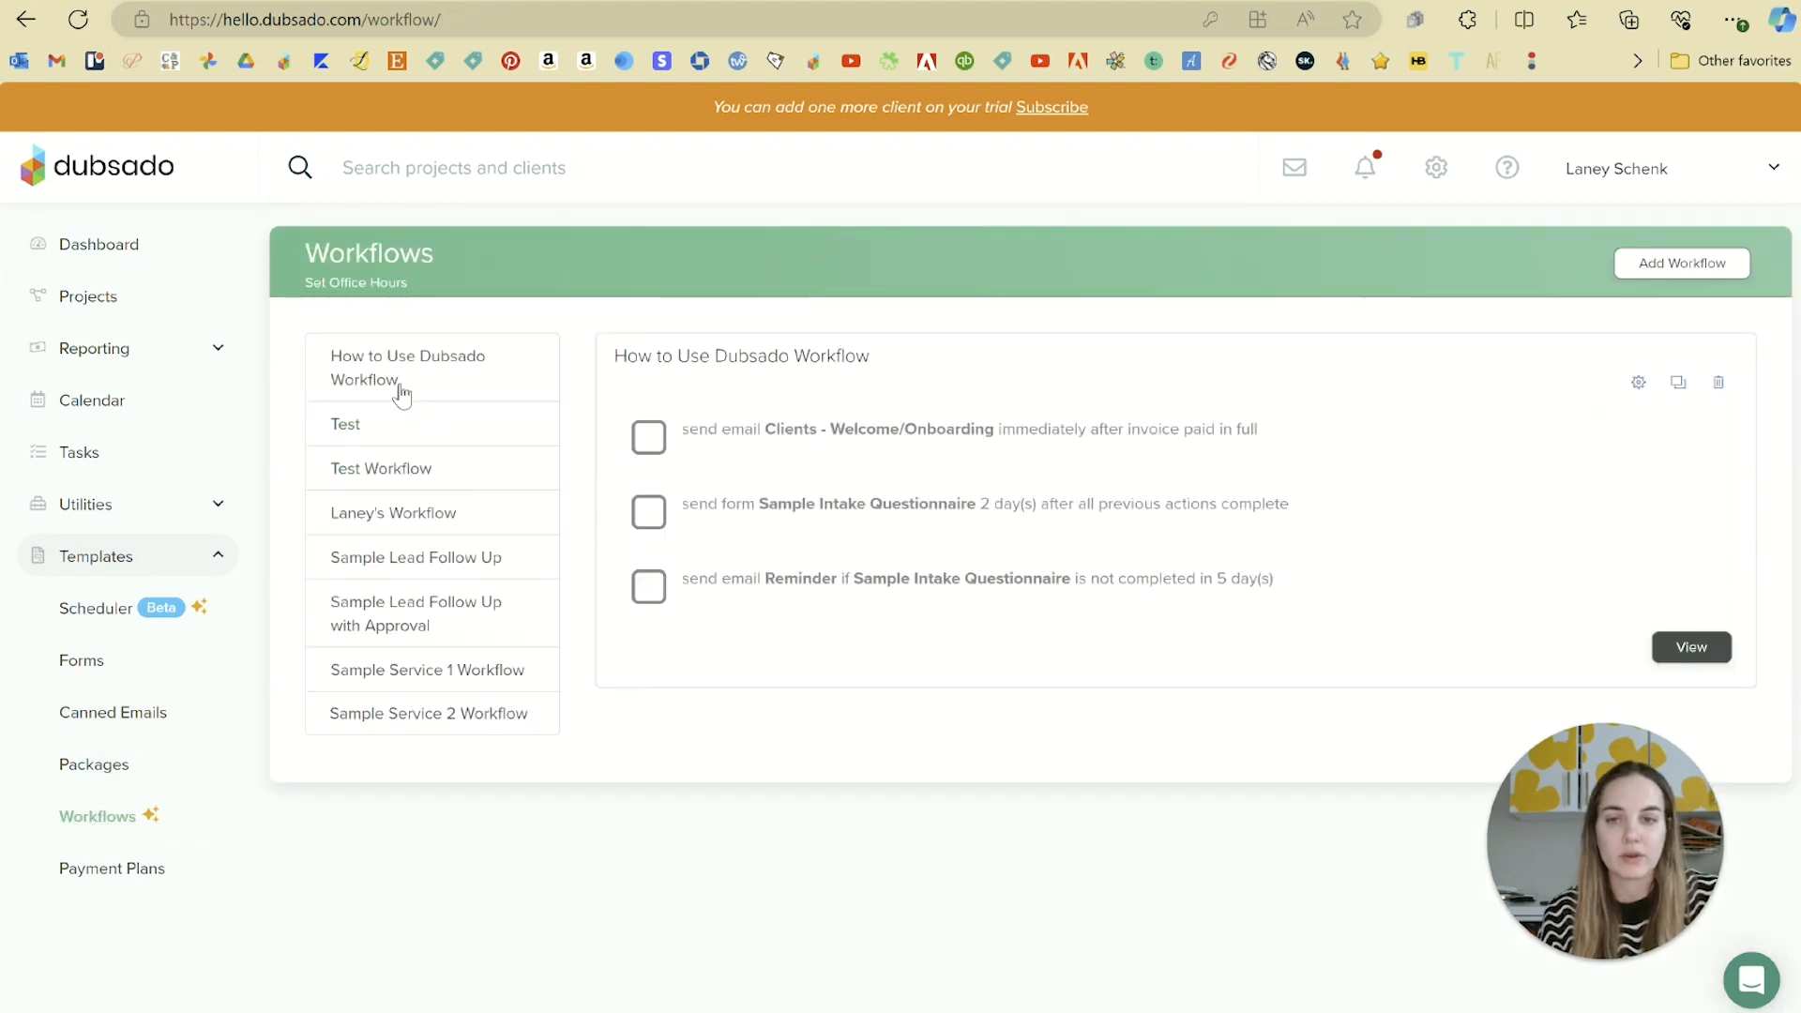
click(377, 623)
scroll(377, 623, down, 2)
scroll(1624, 446, up, 3)
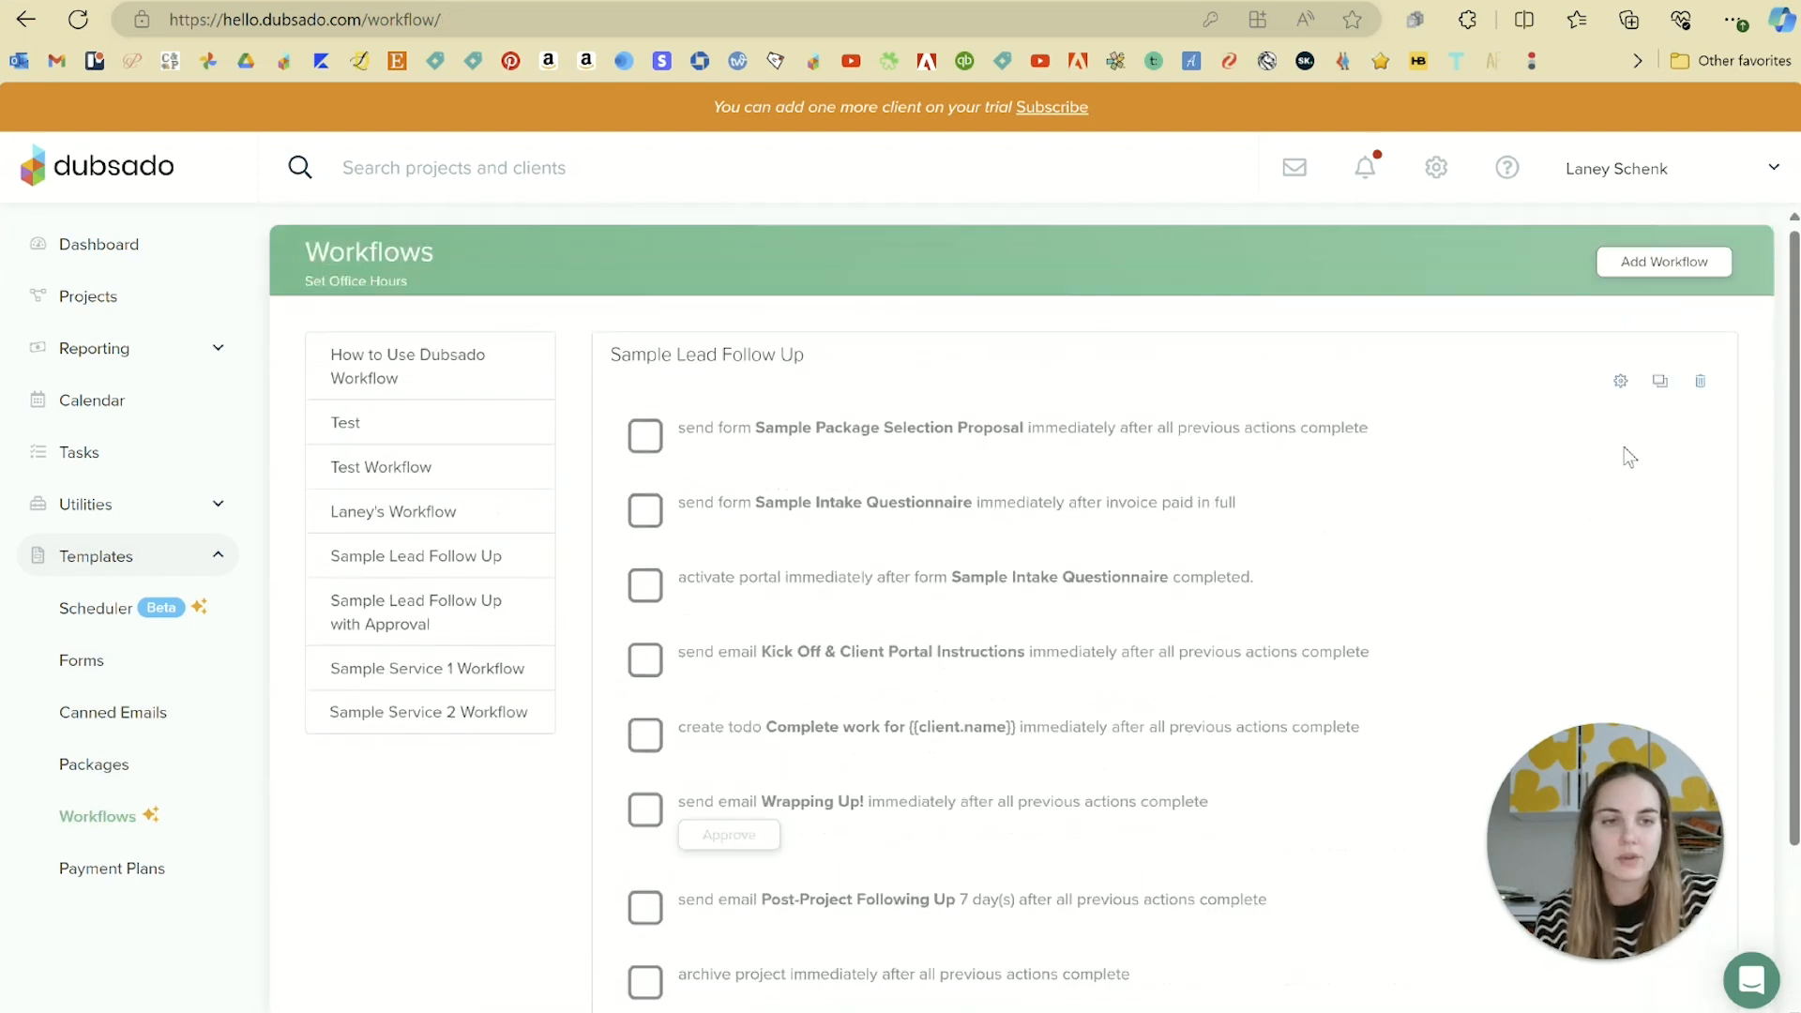
Open the Sample Lead Follow Up template for editing, and view its workflow overview from there
click(1617, 381)
scroll(886, 505, down, 5)
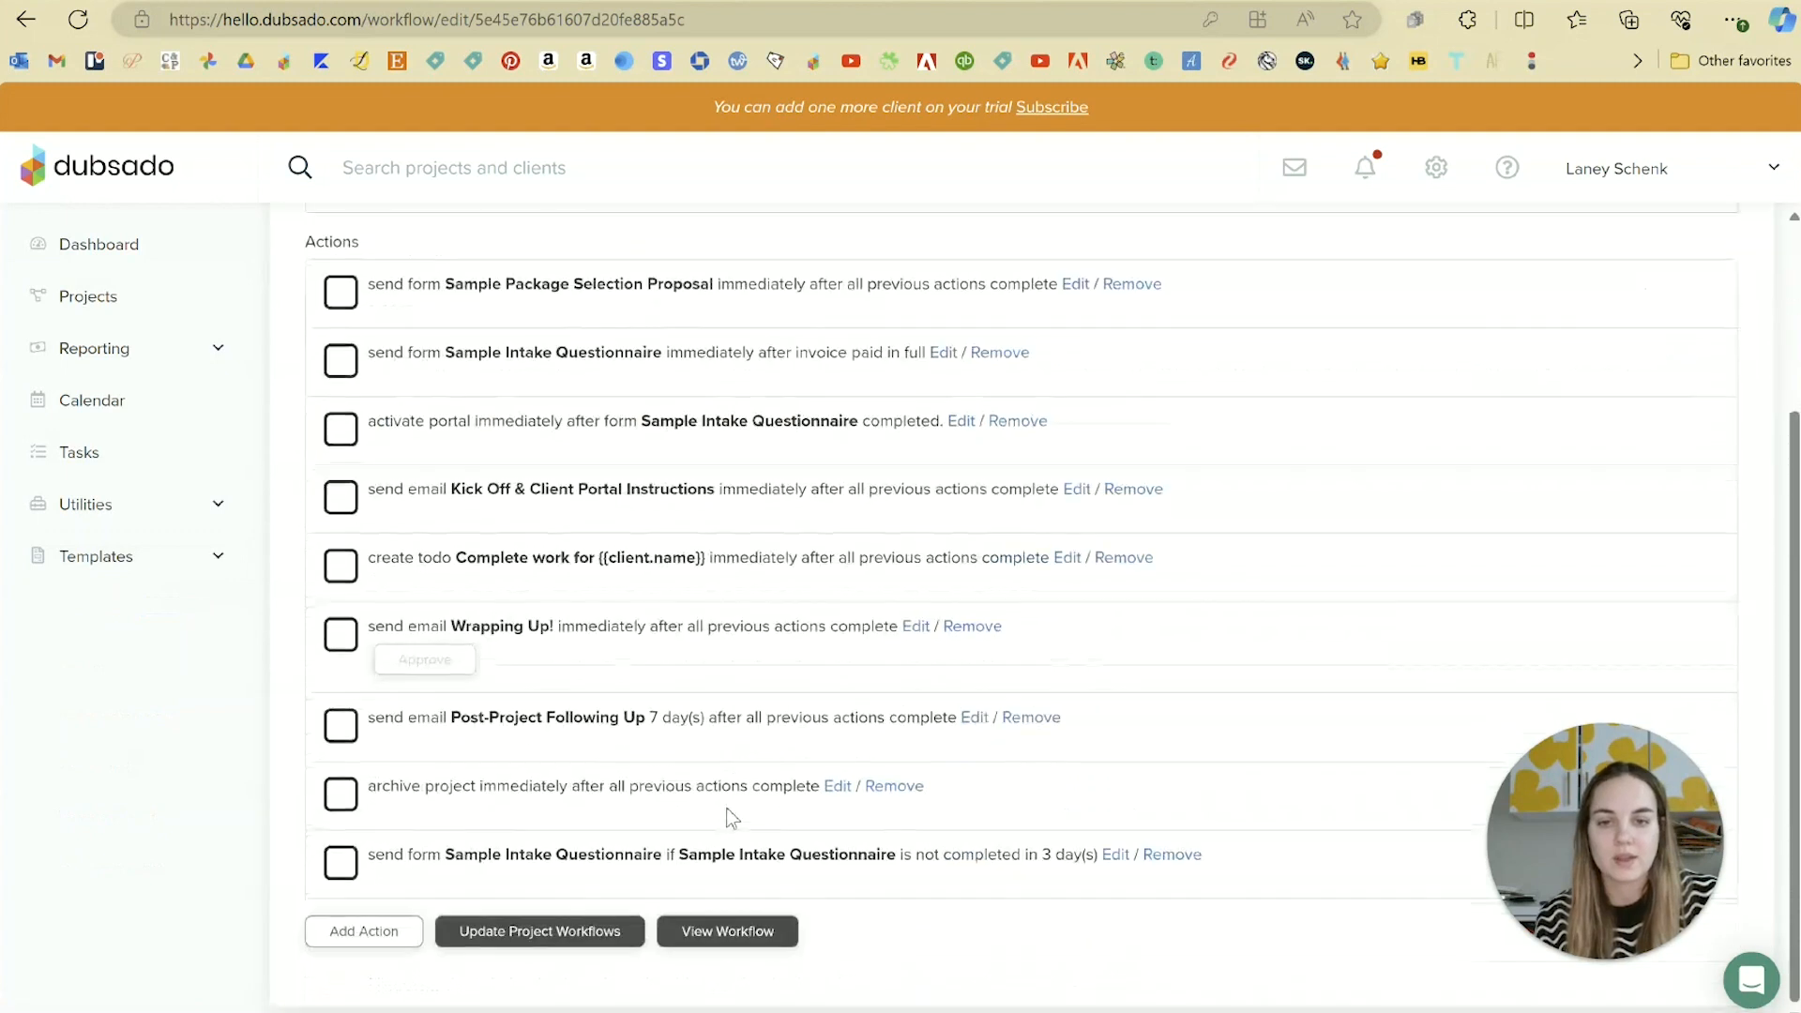
click(716, 948)
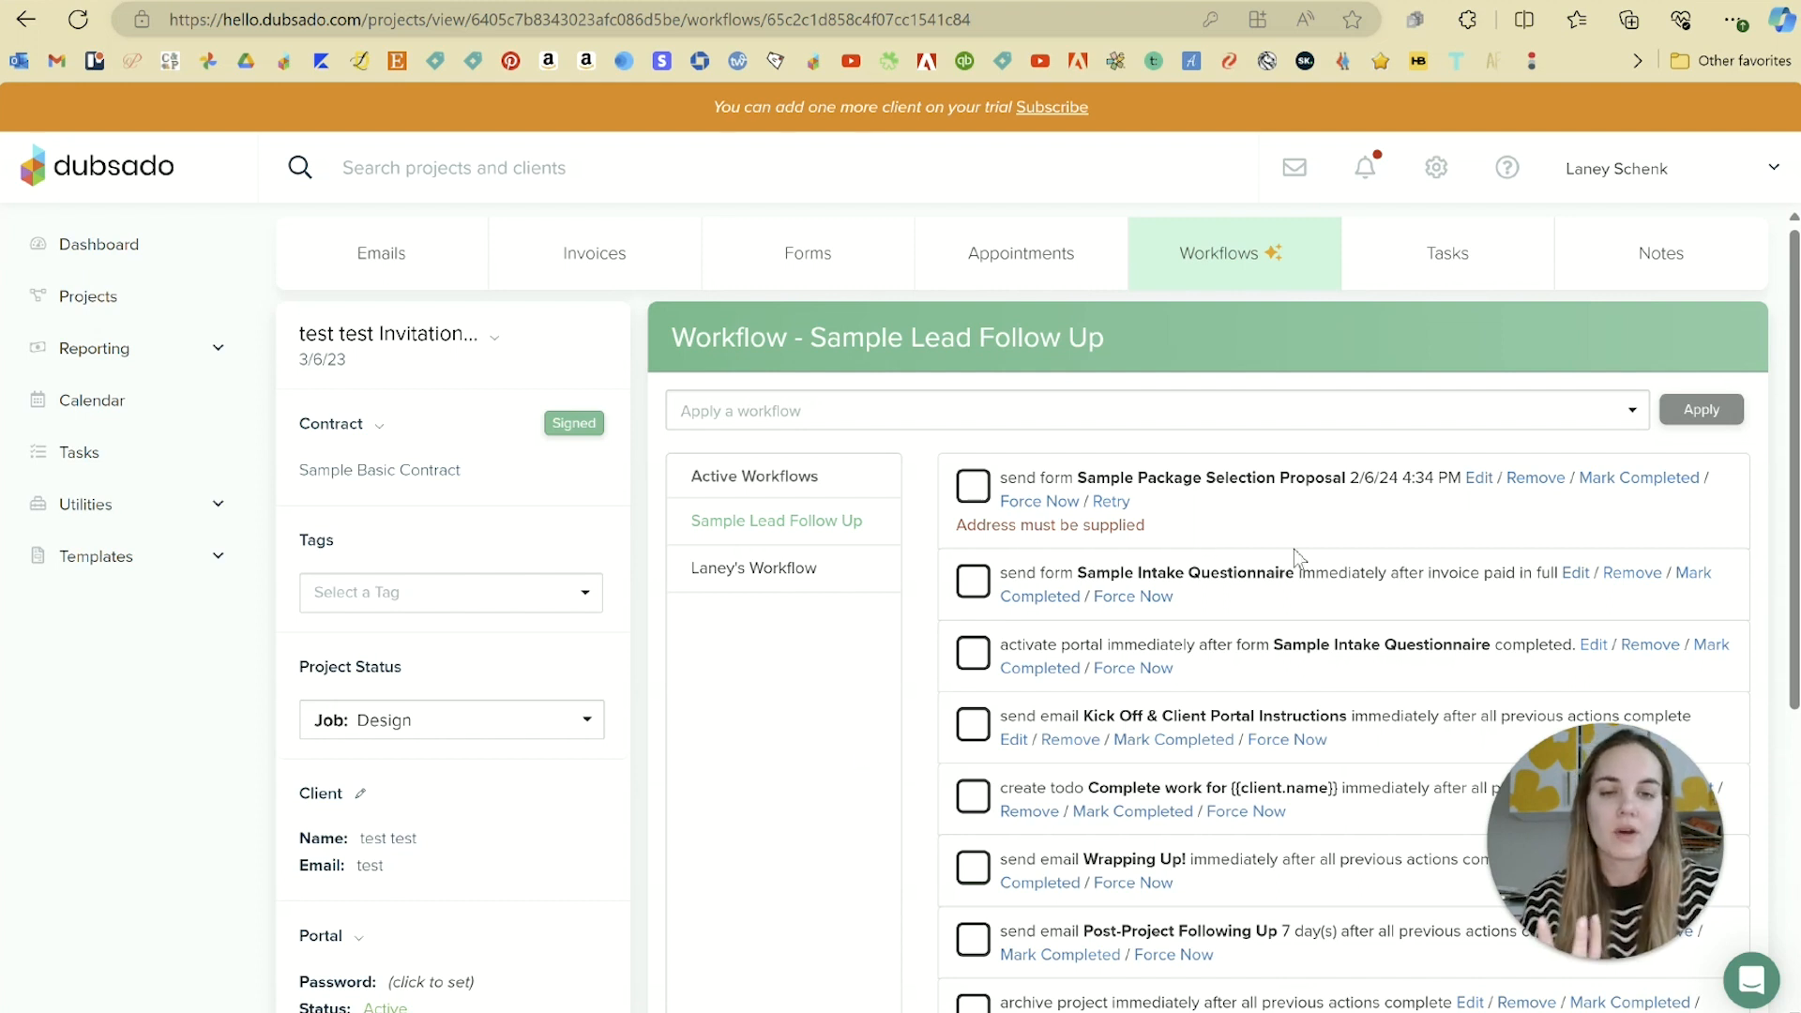
Review the actions and controls of the Sample Lead Follow Up workflow applied to the test test Invitations project
scroll(1293, 549, down, 3)
scroll(1278, 540, up, 3)
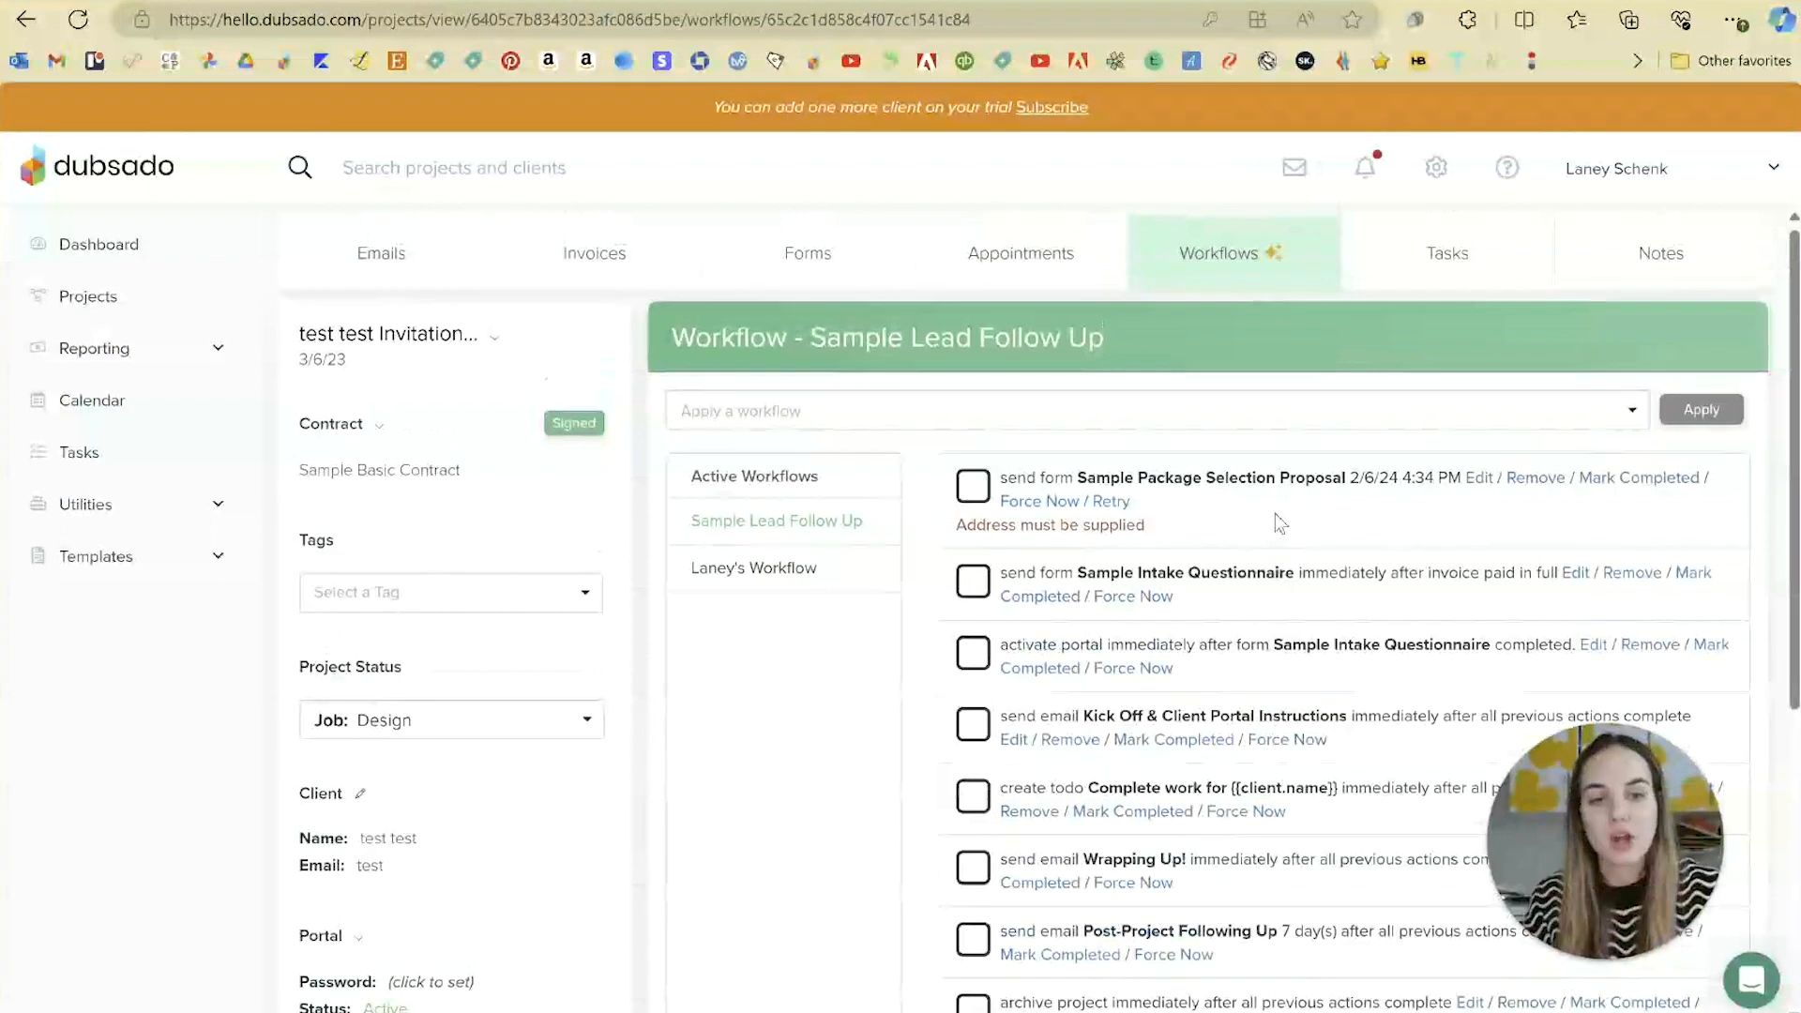
scroll(1275, 515, down, 3)
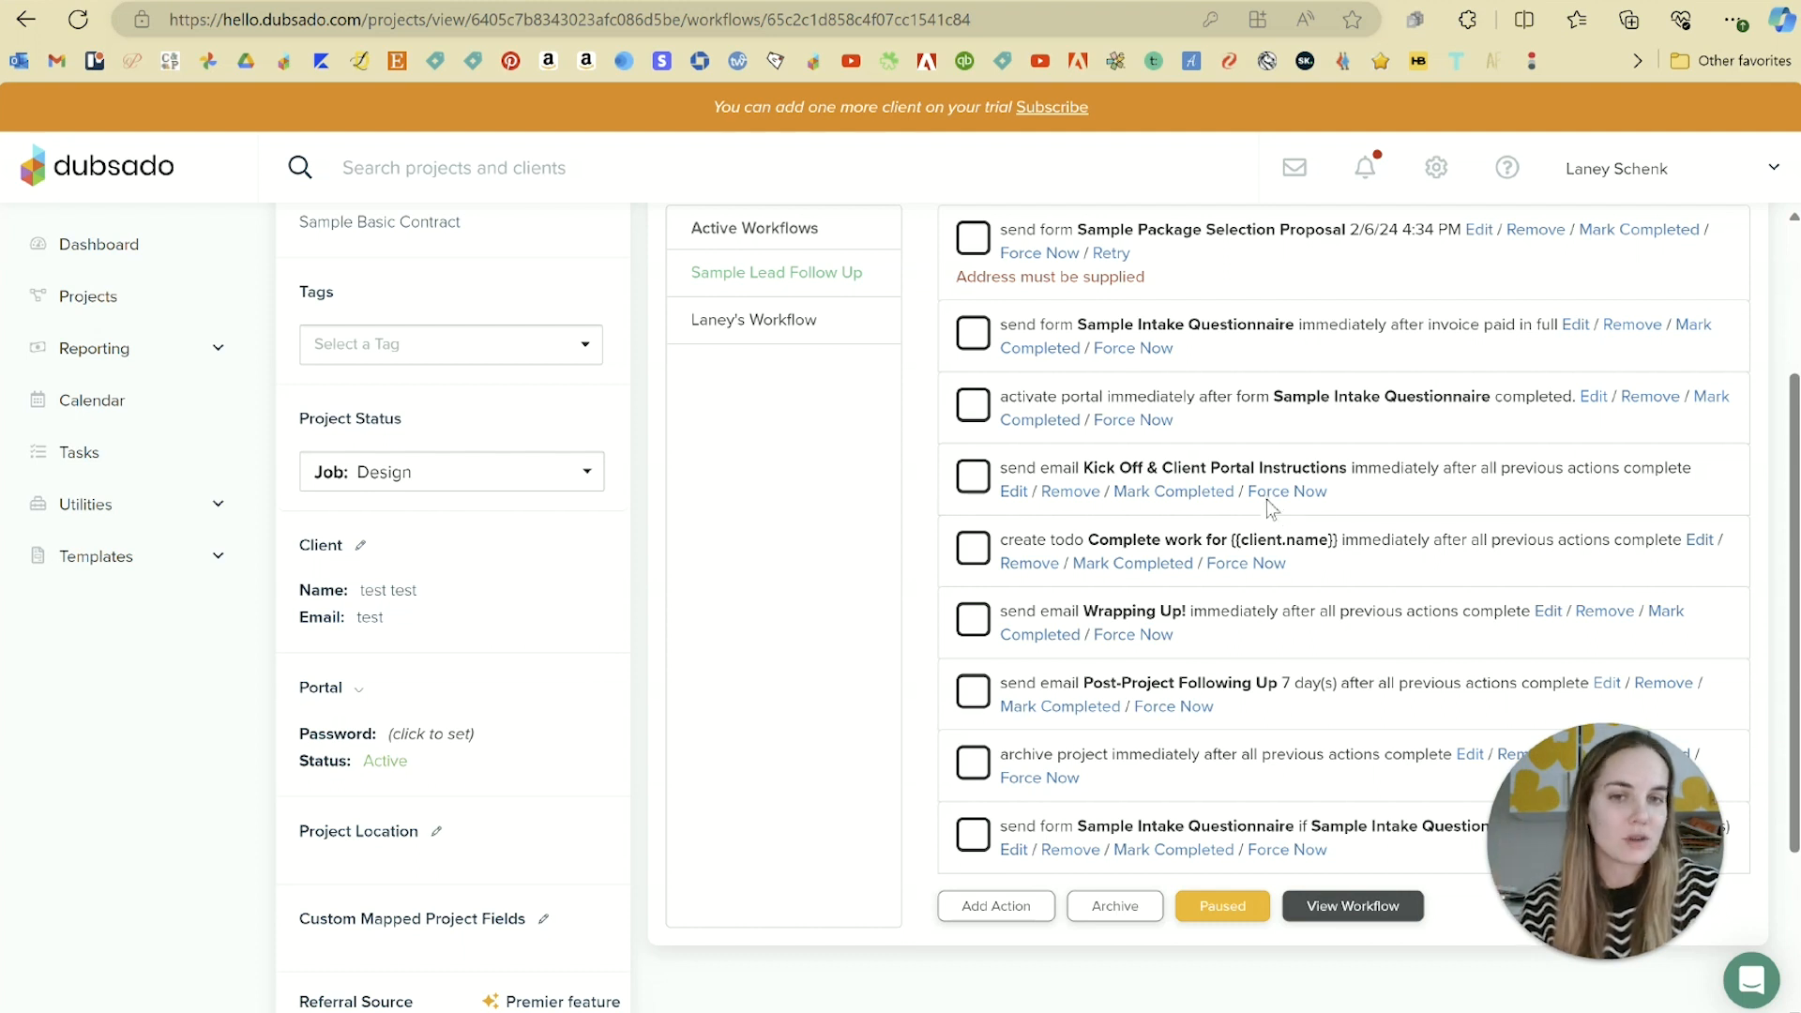
scroll(696, 654, up, 3)
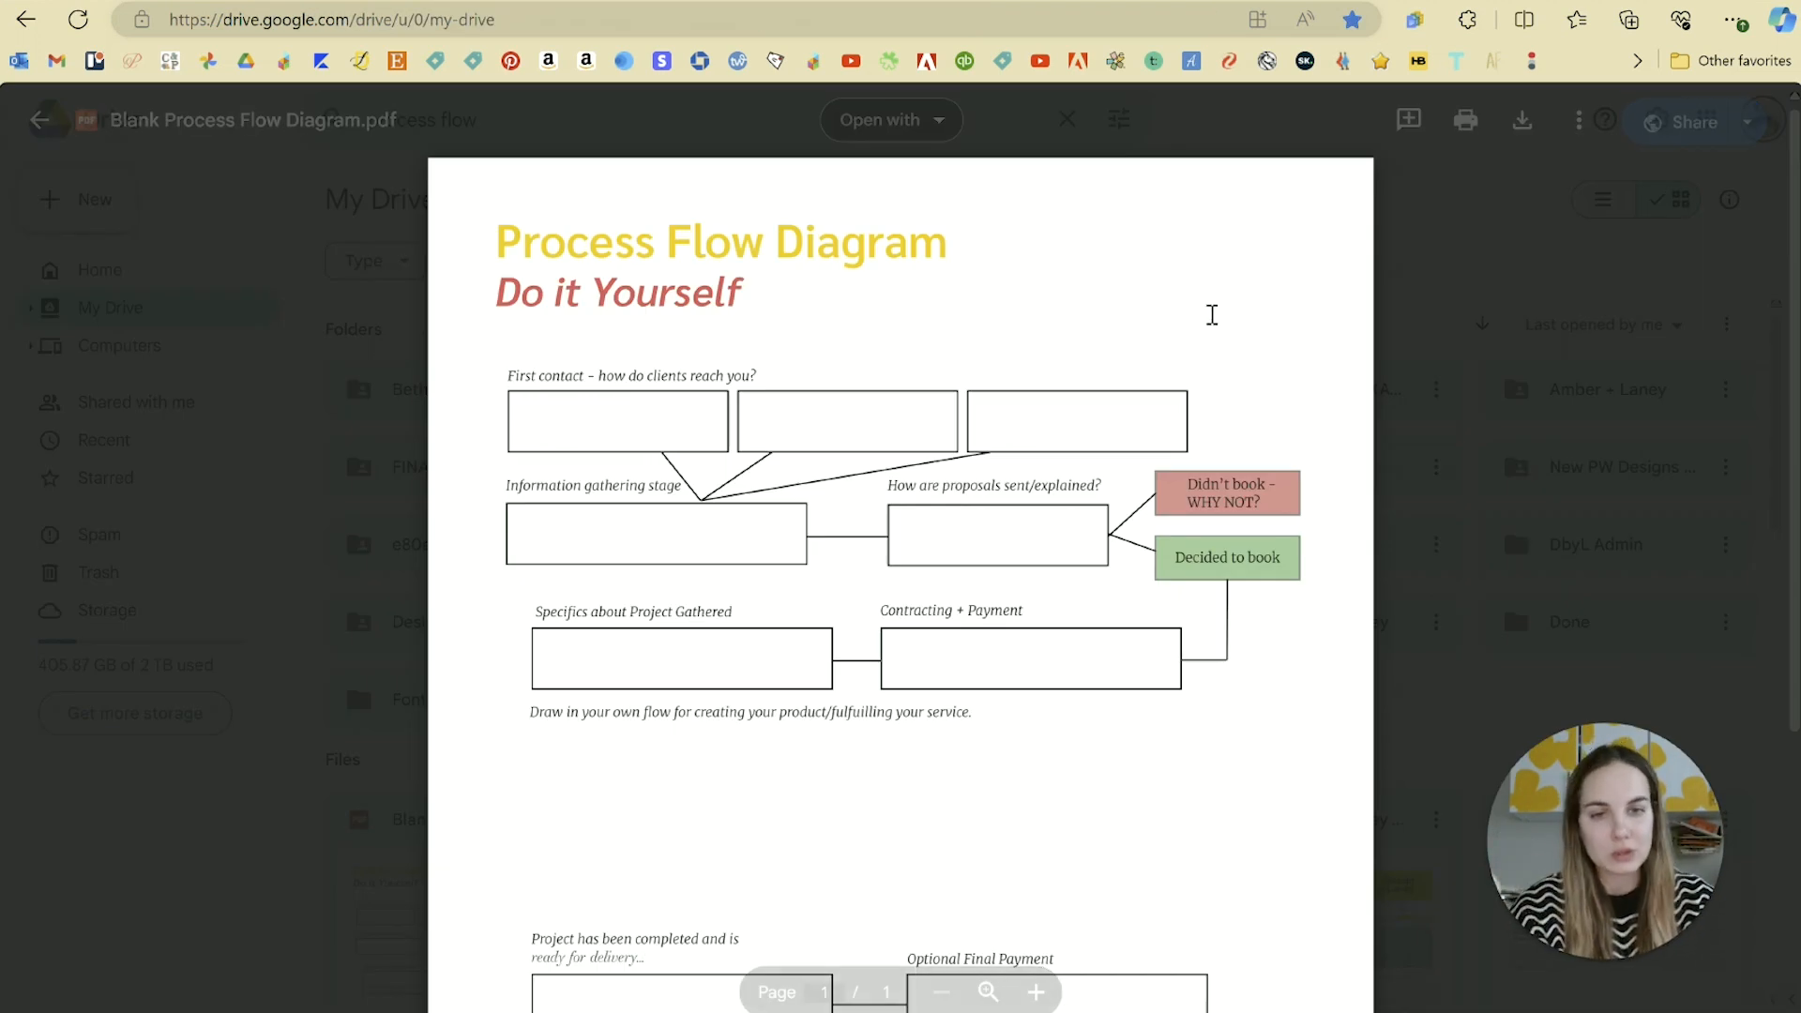
In Google Drive, review the client process stages in Blank Process Flow Diagram.pdf
scroll(1212, 314, down, 3)
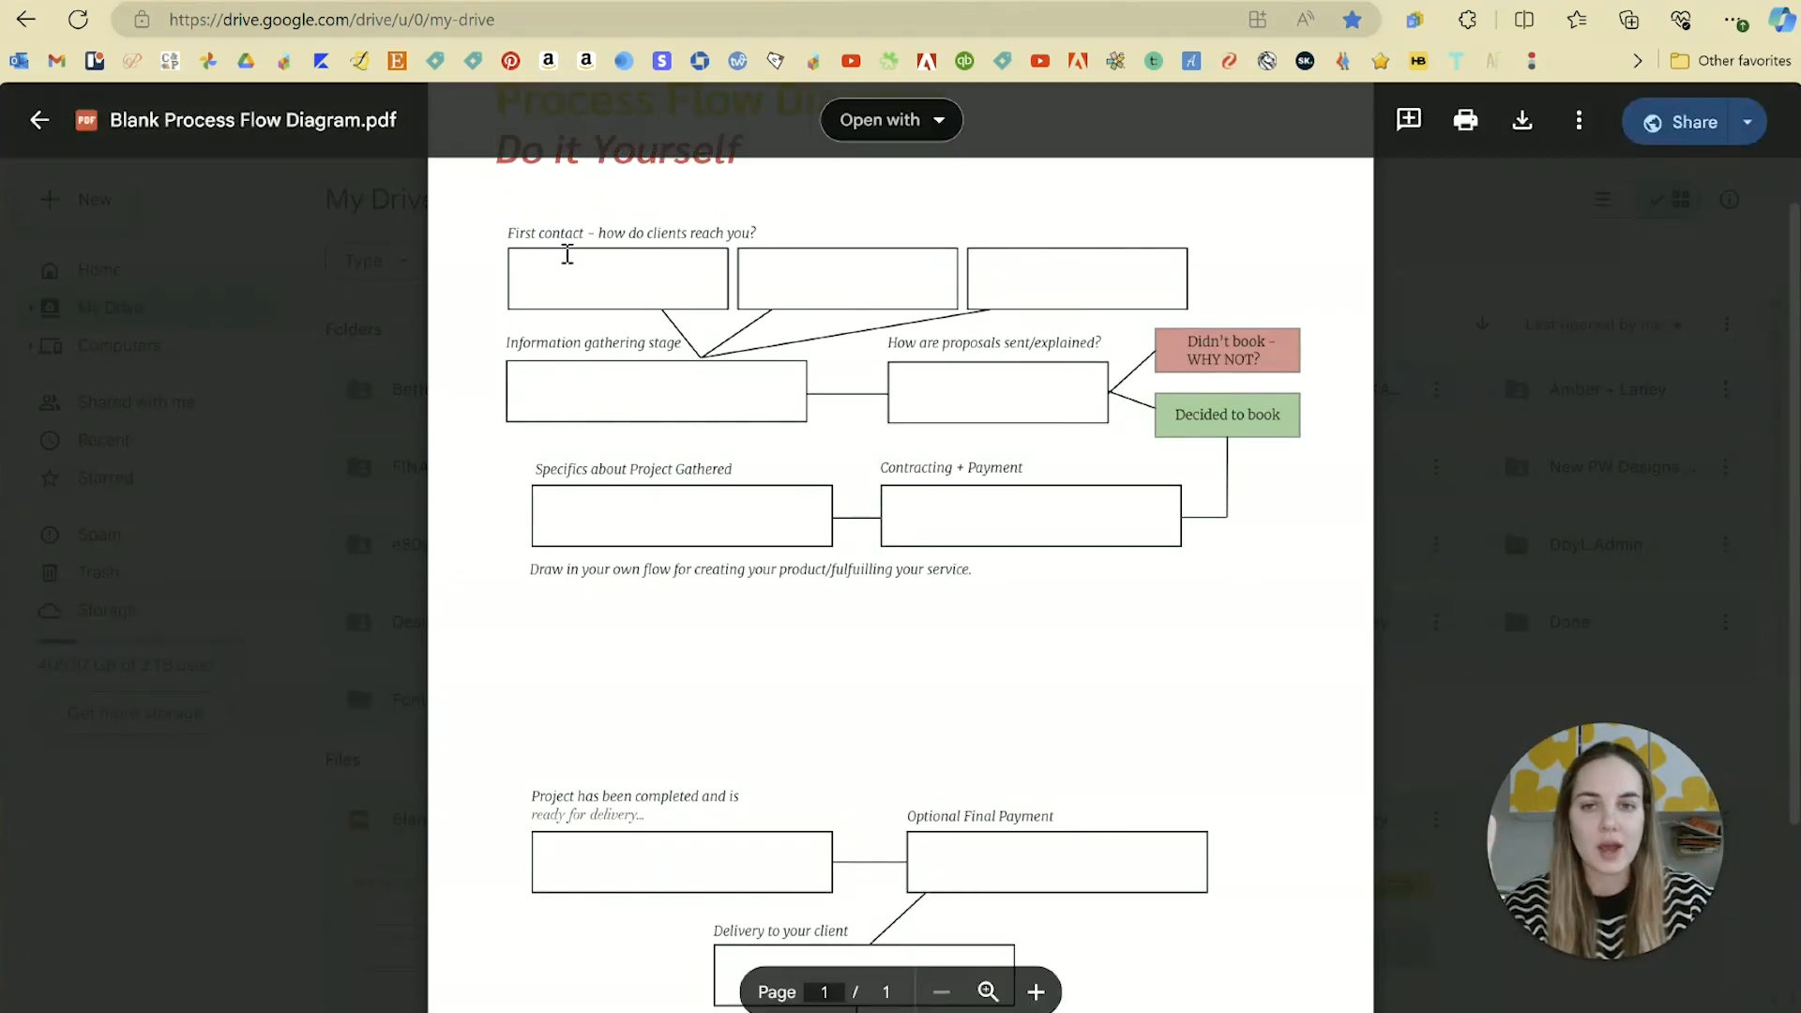